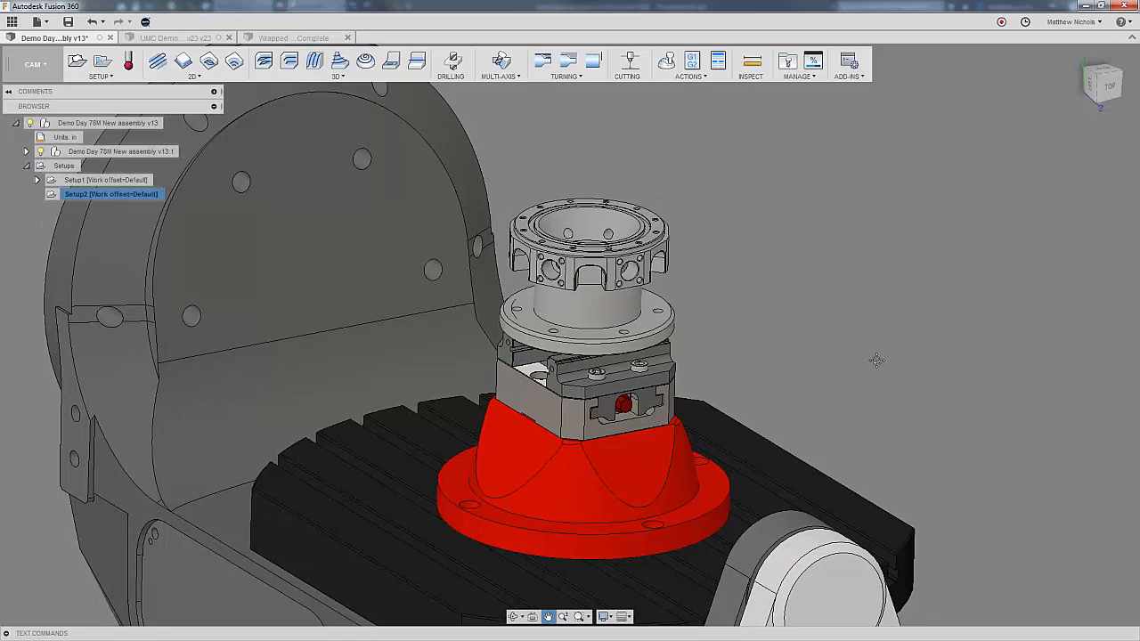
# Create a 3D Adaptive operation in Setup2 using tool #2, the 5/8" R0.03" bull nose with a 100 in/min cutting feedrate.
pyautogui.scroll(2, 879, 364)
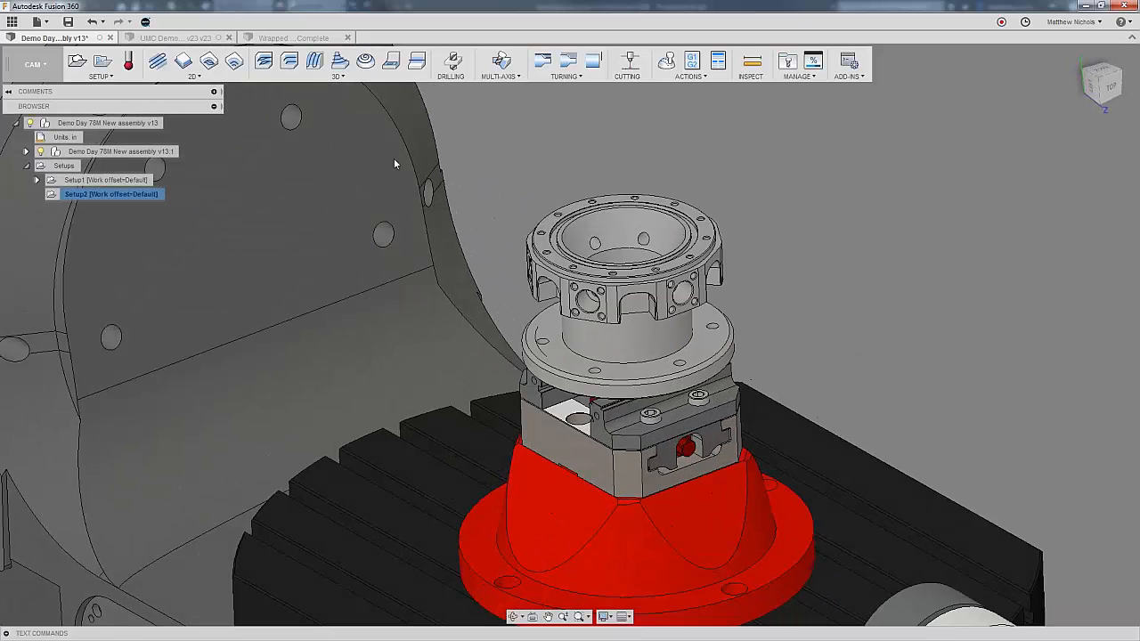
pyautogui.click(265, 67)
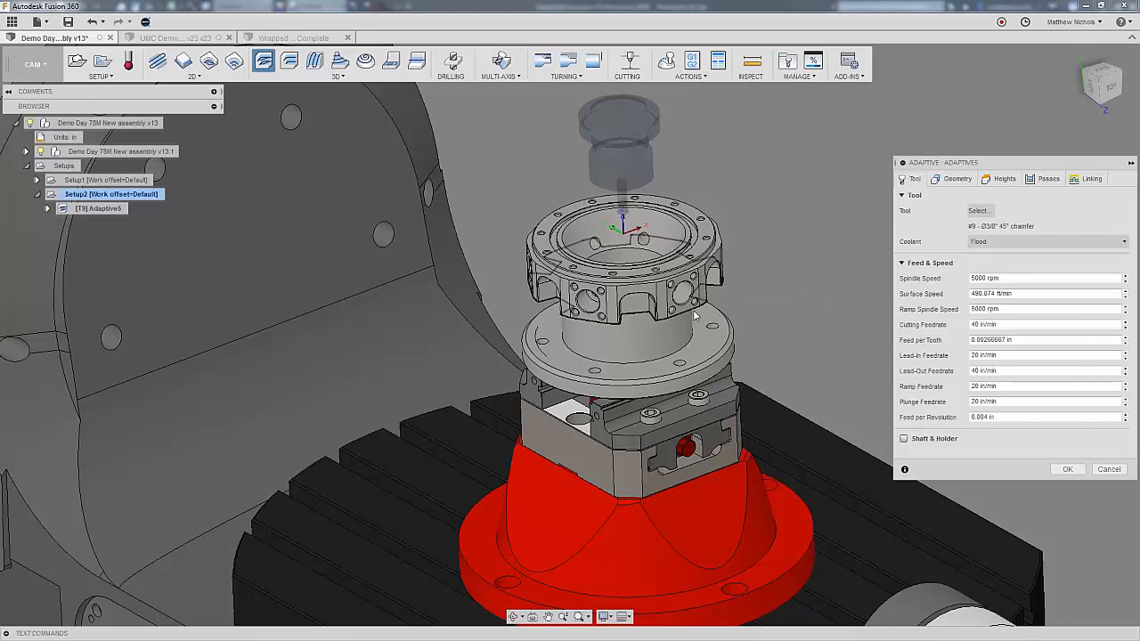
pyautogui.click(979, 211)
pyautogui.click(234, 175)
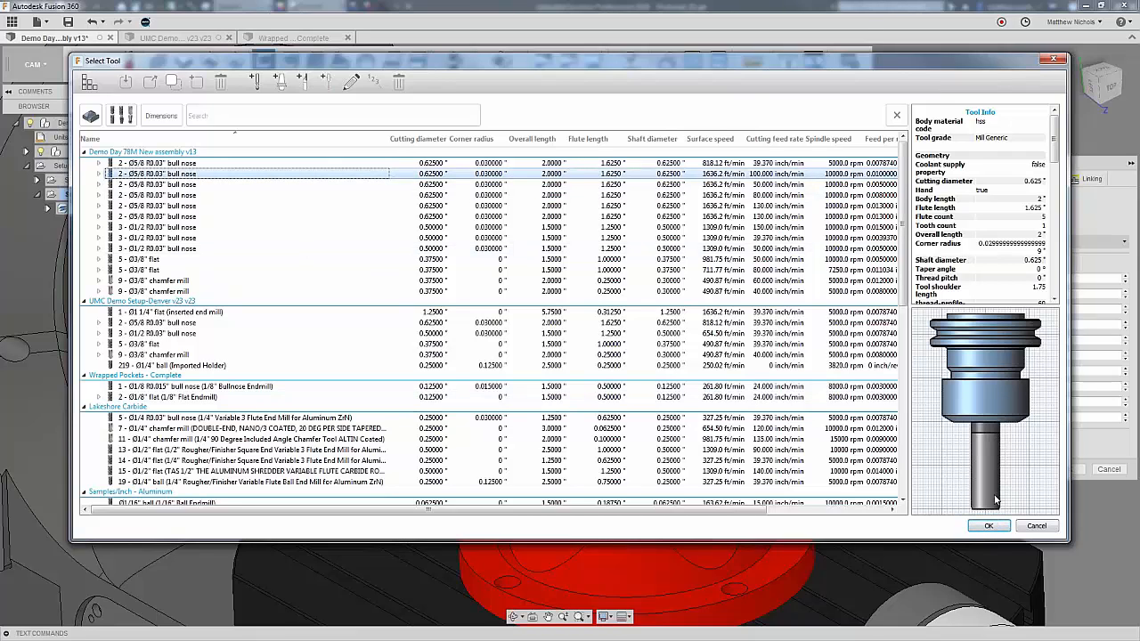
pyautogui.click(989, 525)
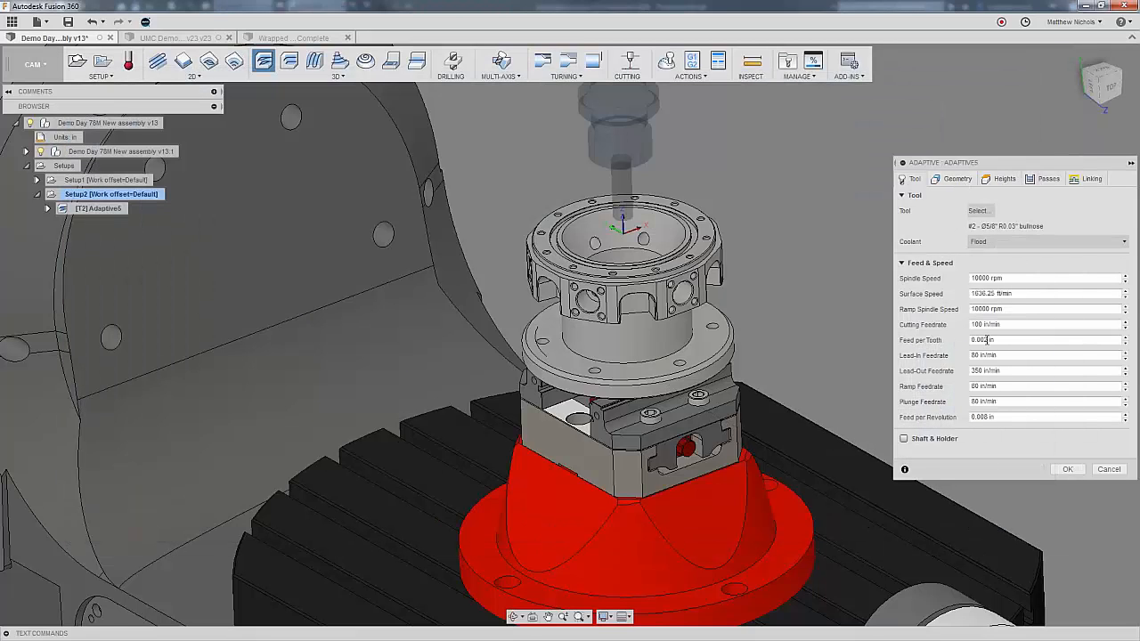
# Set the adaptive operation's cutting feedrate to 130, lead-in feedrate to 100, and ramp and plunge feedrates to 90 in/min.
pyautogui.click(984, 324)
pyautogui.write('130')
pyautogui.click(1002, 355)
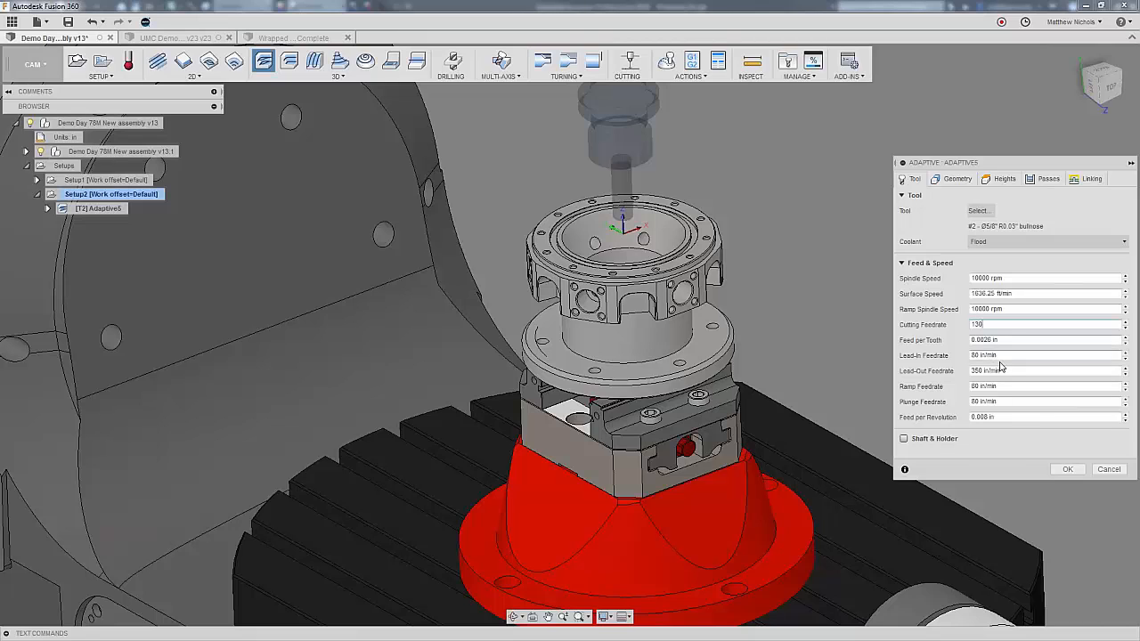
pyautogui.doubleClick(1001, 355)
pyautogui.write('100')
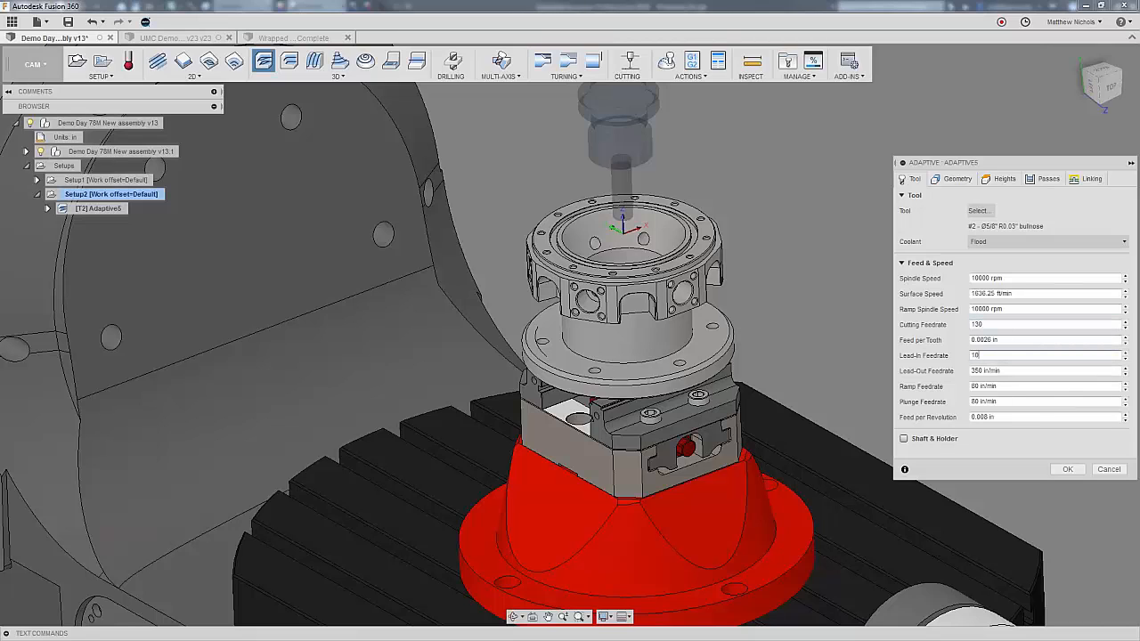
pyautogui.press('Tab')
pyautogui.press('Tab')
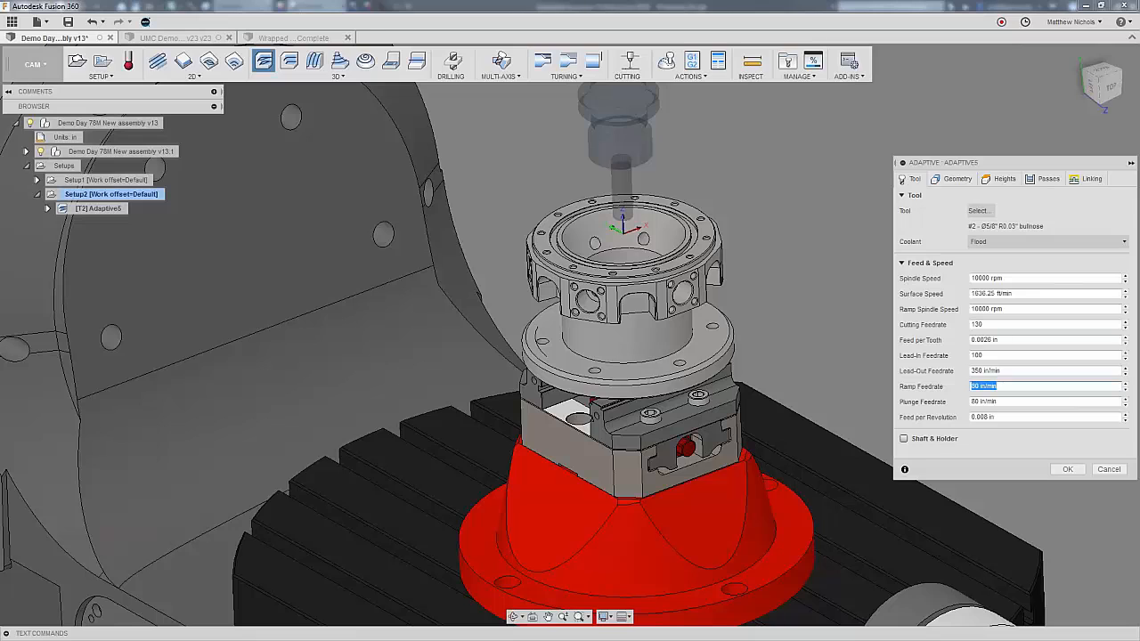
pyautogui.press('Tab')
pyautogui.press('Tab')
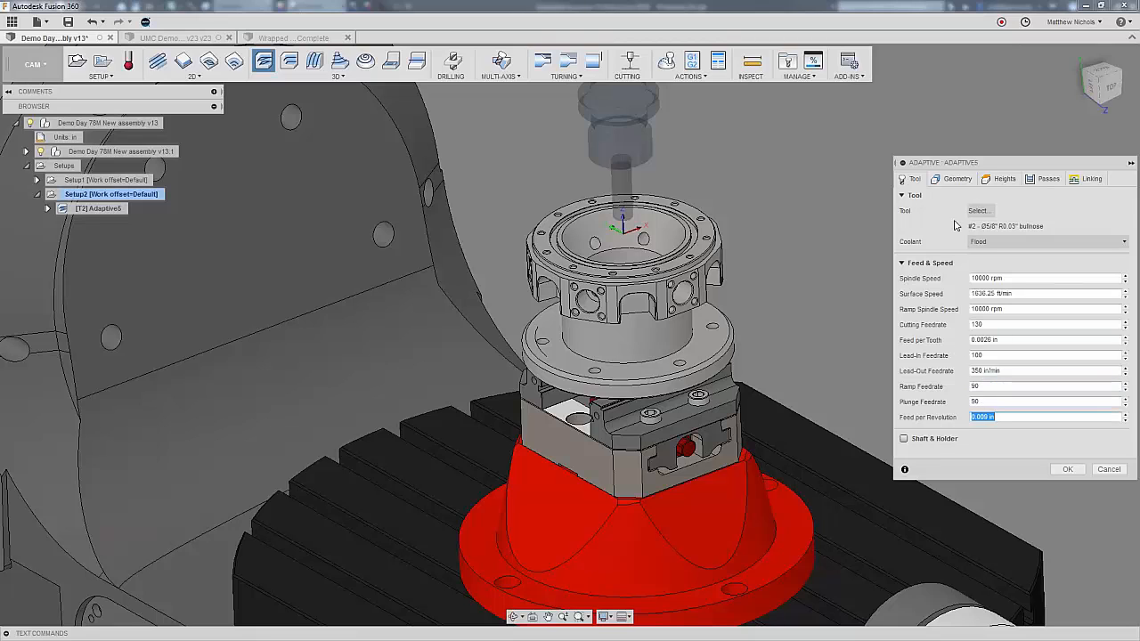
# Set the adaptive operation's machining boundary to None and turn off rest machining.
pyautogui.click(957, 182)
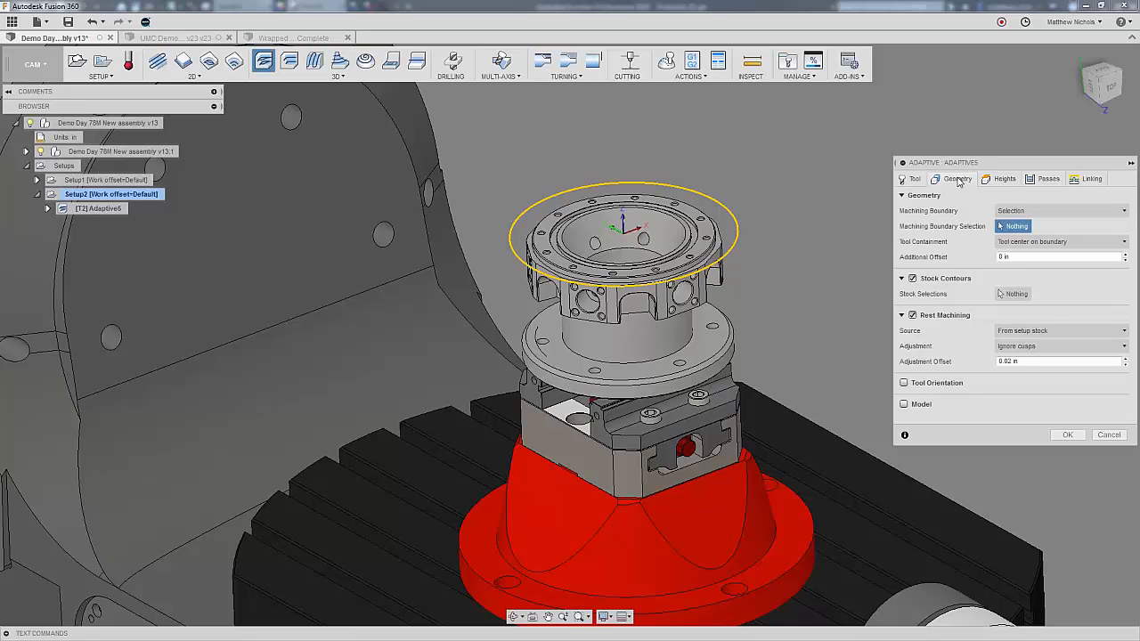
pyautogui.click(1010, 211)
pyautogui.click(1024, 228)
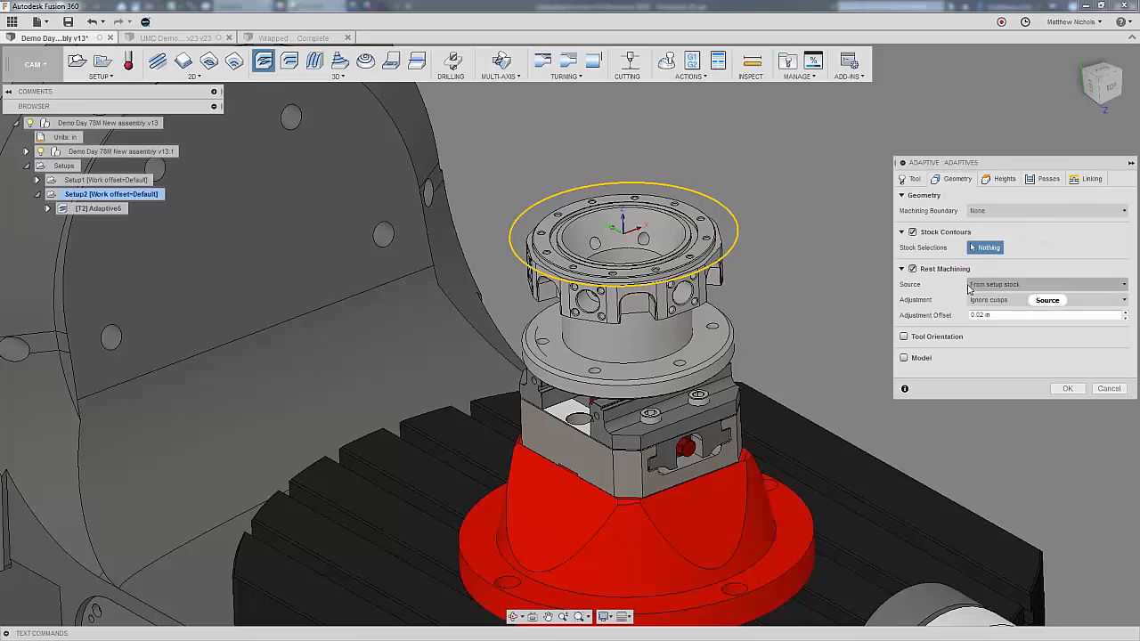
pyautogui.click(911, 268)
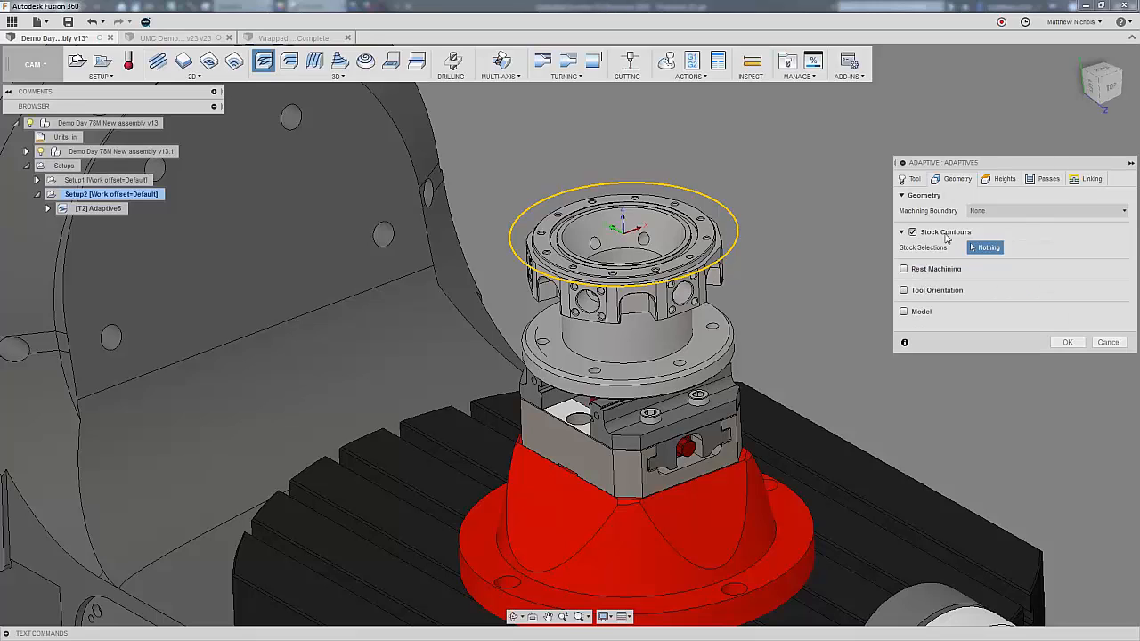
# Examine the cutter geometry and lengths of a 5/8" R0.03" bull nose tool in the tool library, leaving its definition unedited.
pyautogui.click(999, 179)
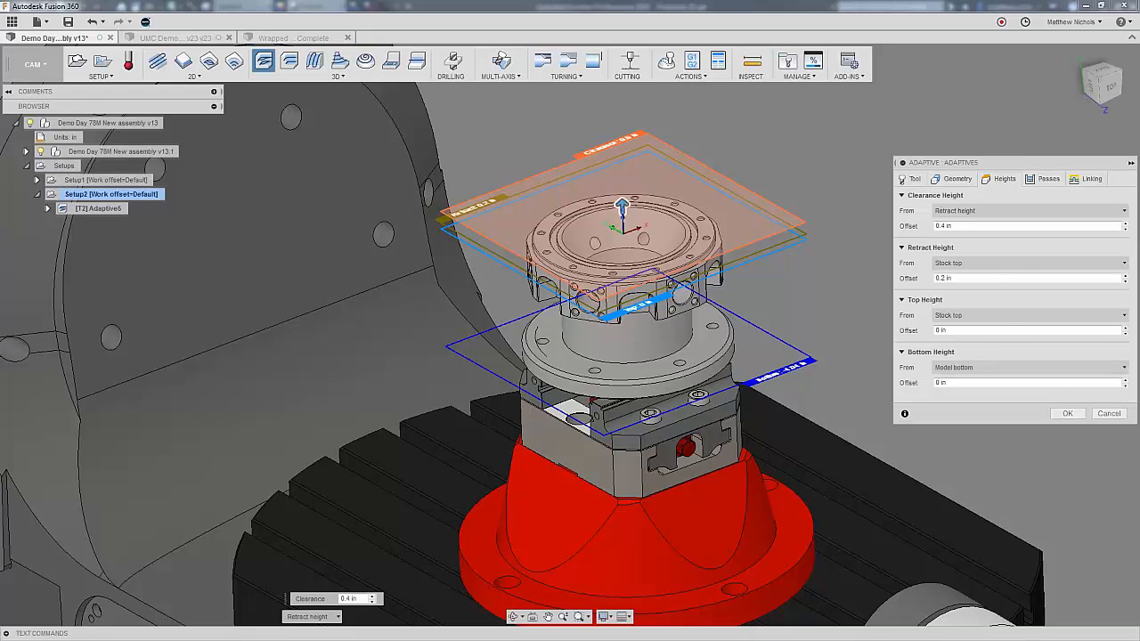
pyautogui.click(913, 181)
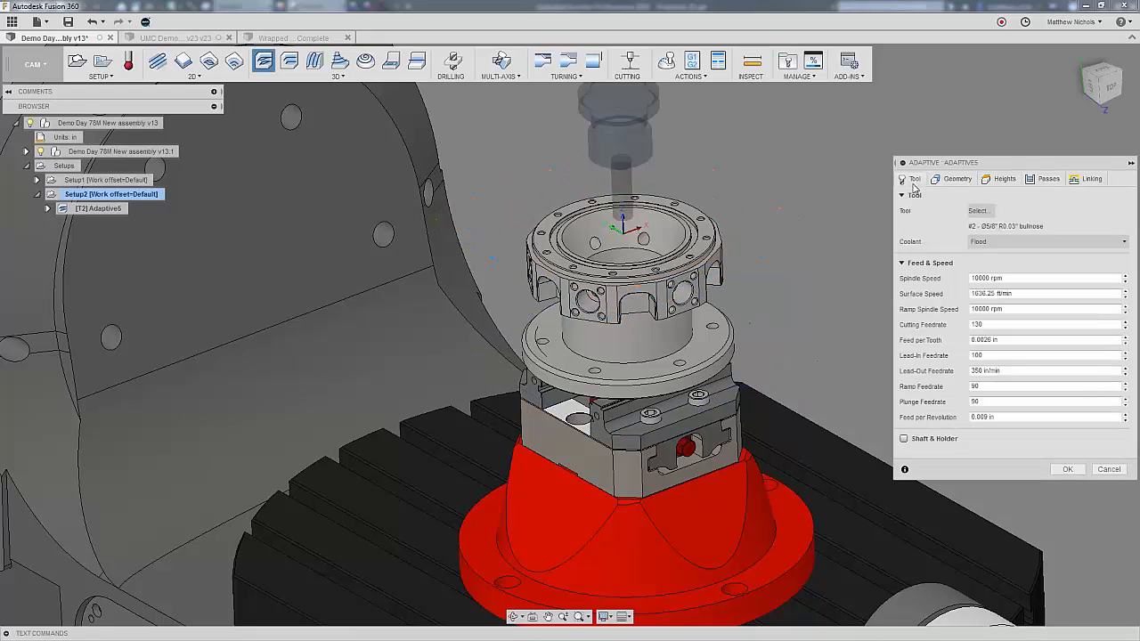
pyautogui.click(983, 215)
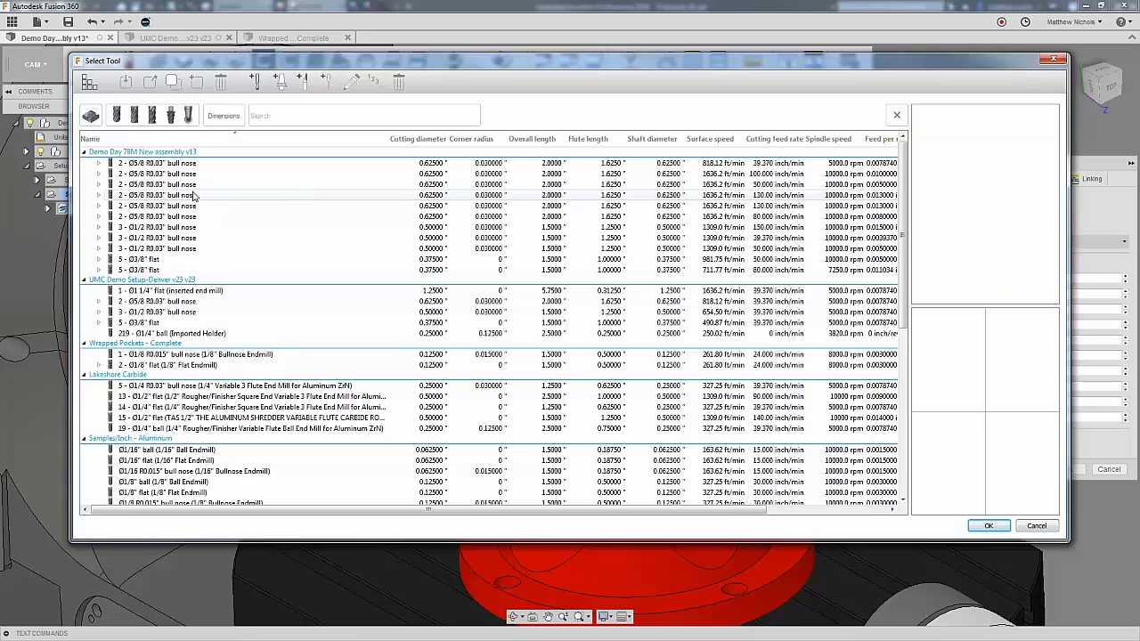
pyautogui.rightClick(190, 186)
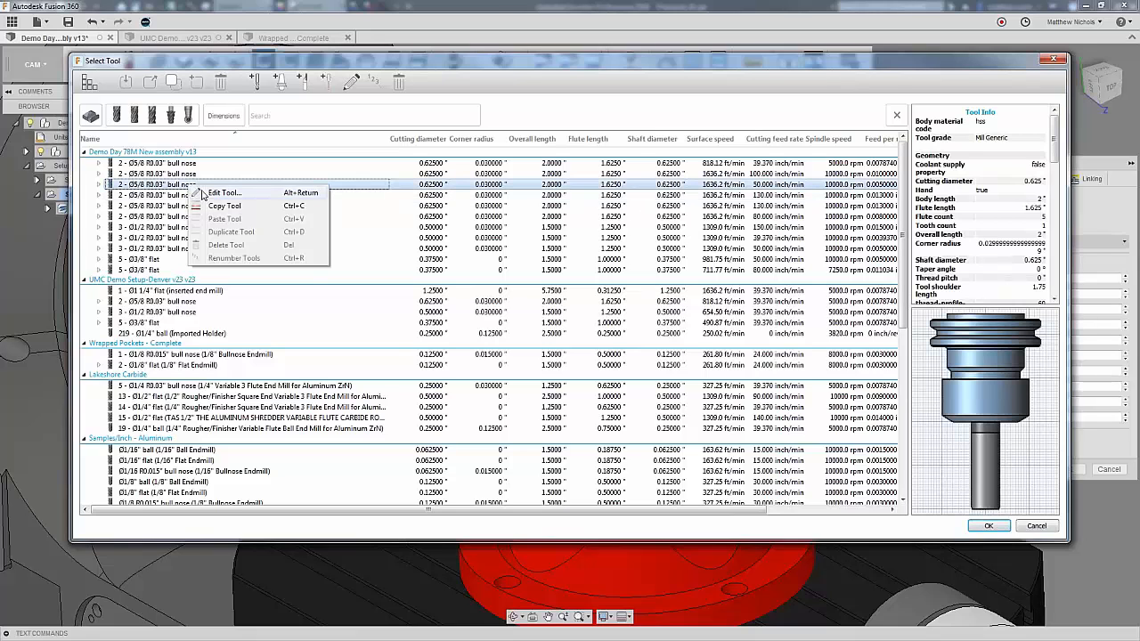
pyautogui.click(214, 194)
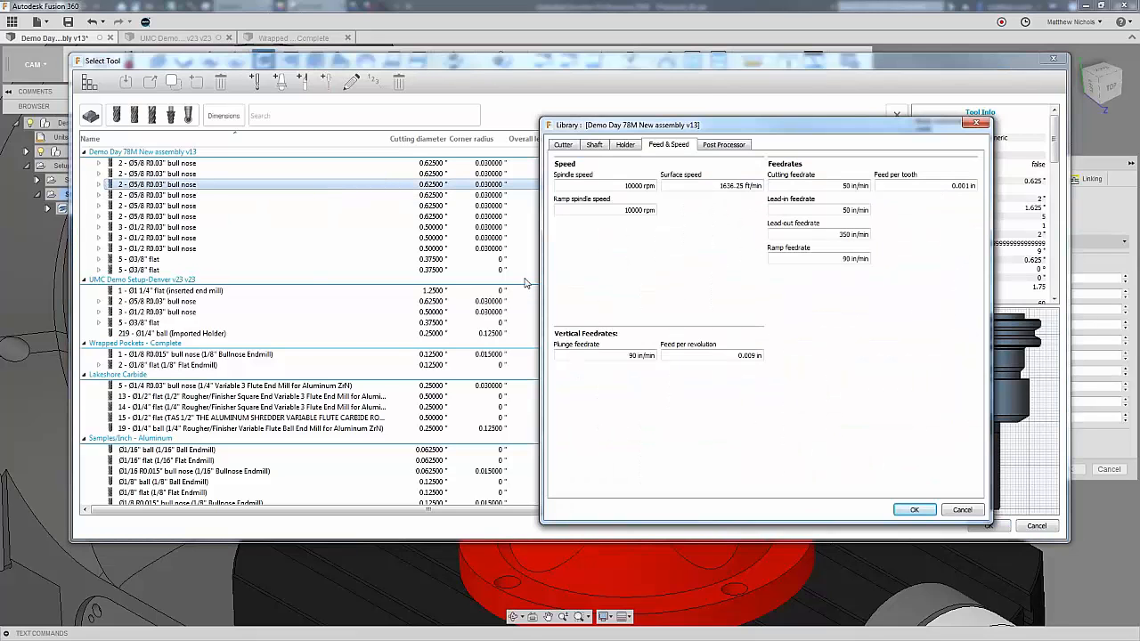
pyautogui.click(563, 145)
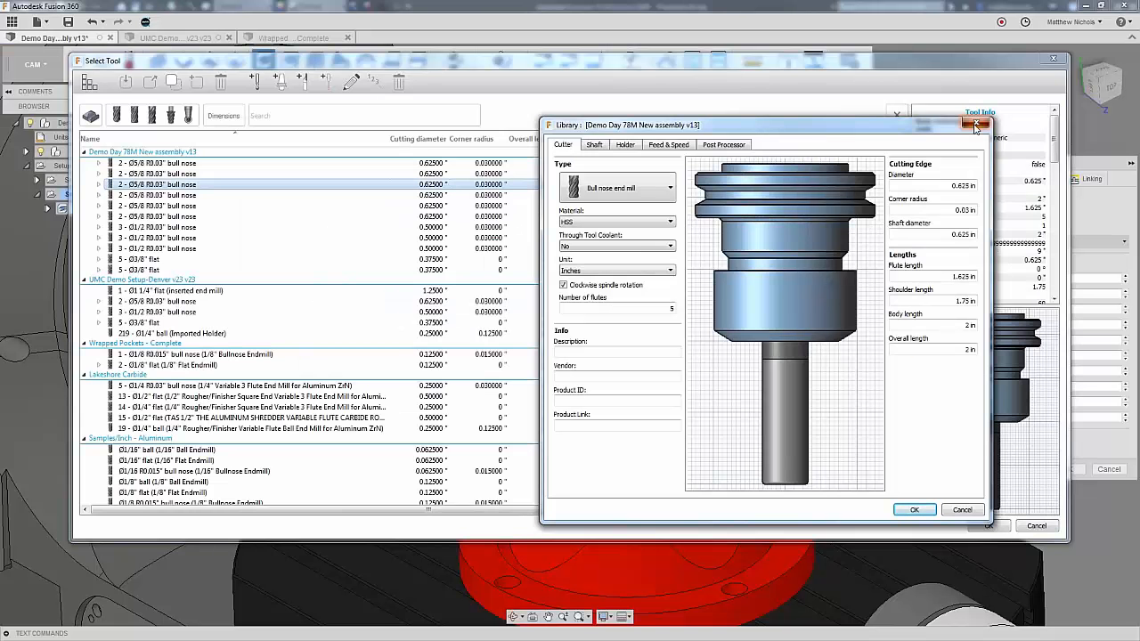
pyautogui.click(976, 124)
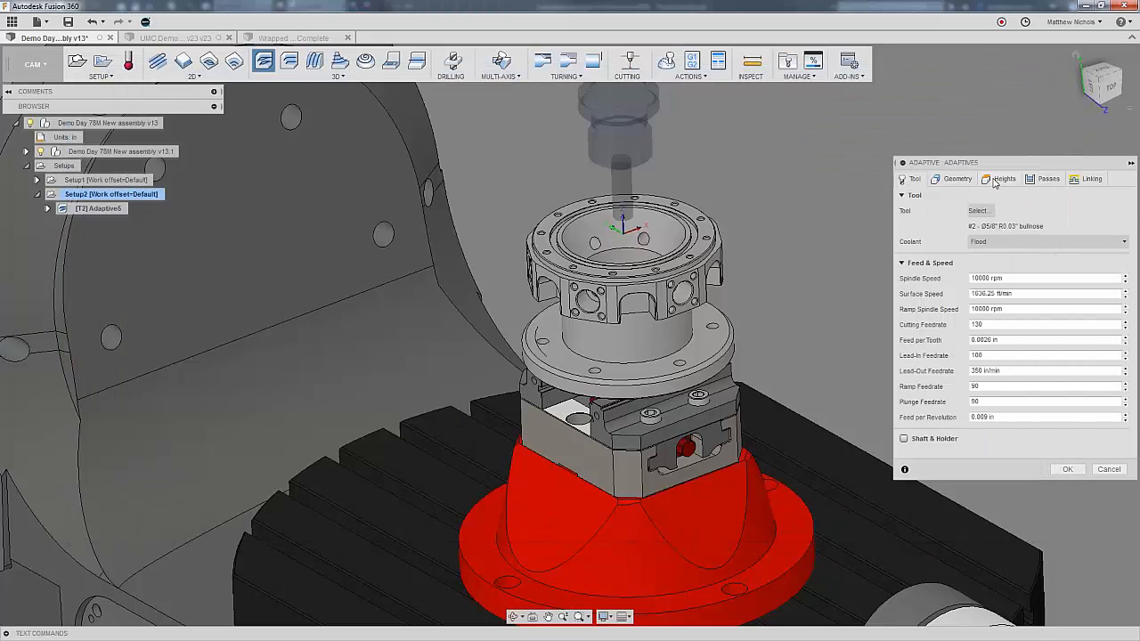
# Set the bottom height from Model top with an offset of -tool_fluteLength adjusted by .03, and generate the adaptive toolpath.
pyautogui.click(998, 178)
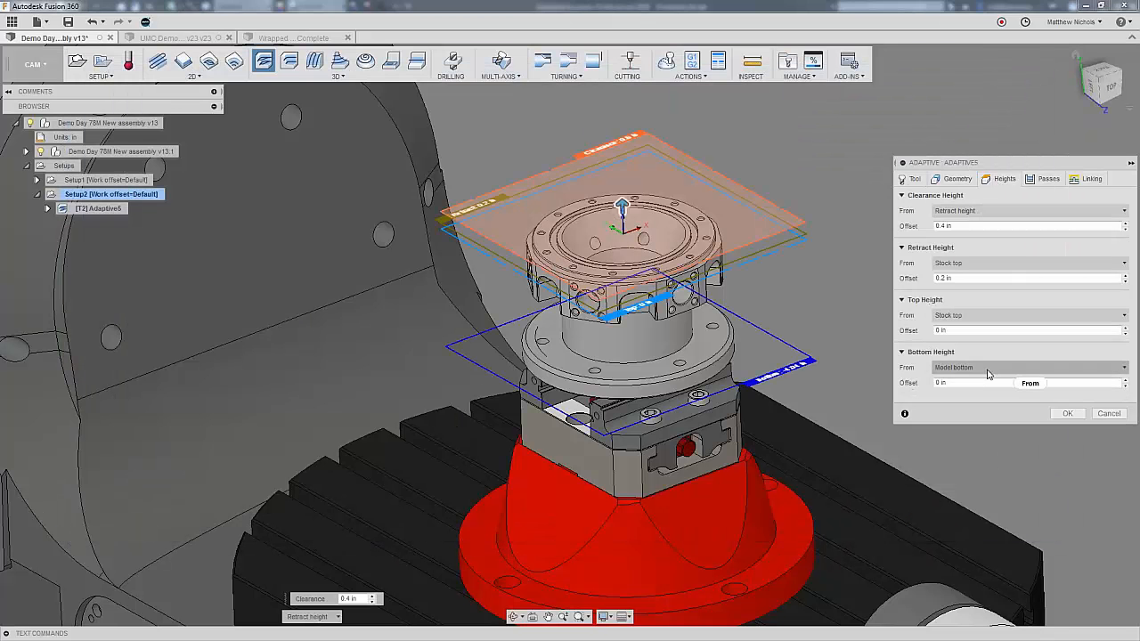
pyautogui.click(954, 368)
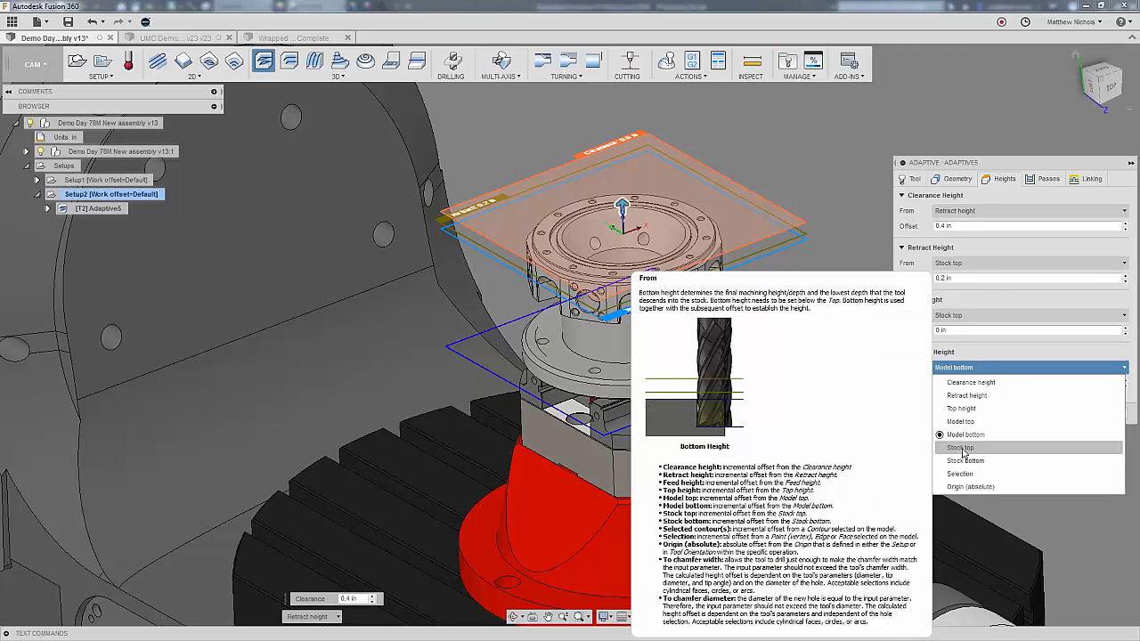
pyautogui.click(961, 422)
pyautogui.click(937, 383)
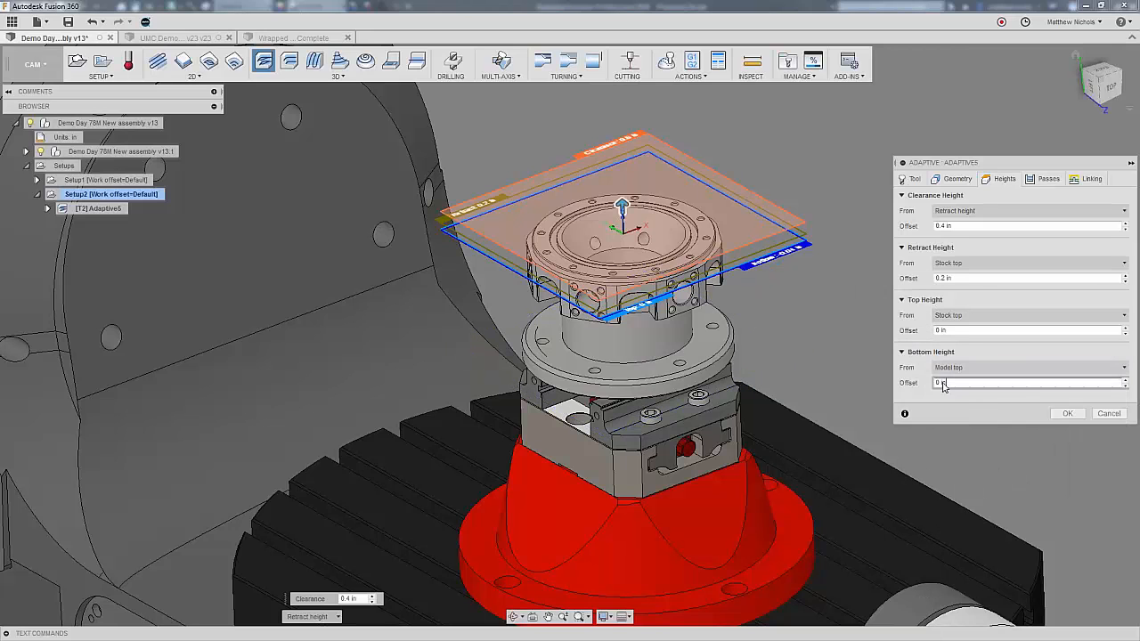
pyautogui.write('-tool_fluteLength')
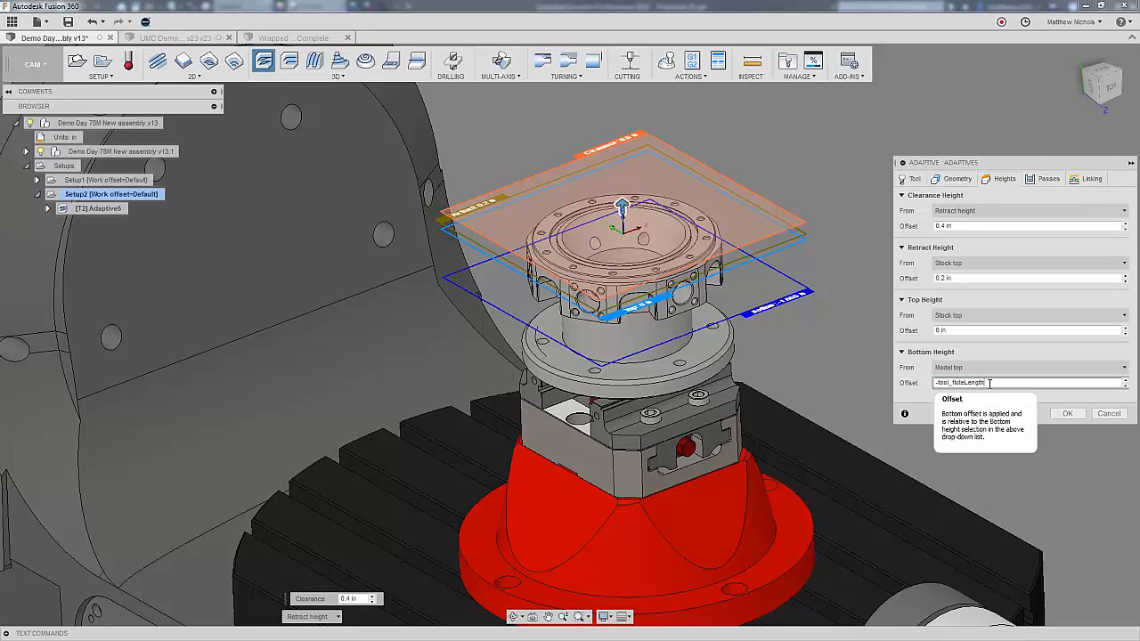
pyautogui.write('.03')
pyautogui.press('Return')
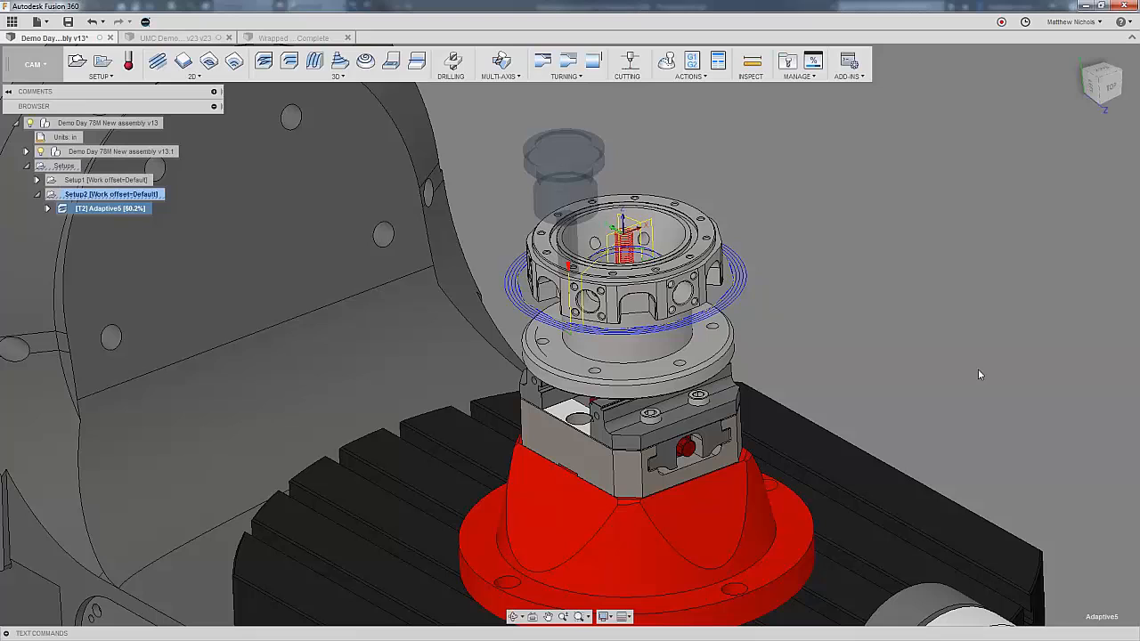
# Edit the adaptive operation to turn off Machine Cavities, and regenerate its toolpath.
pyautogui.rightClick(107, 211)
pyautogui.click(142, 220)
pyautogui.click(1046, 179)
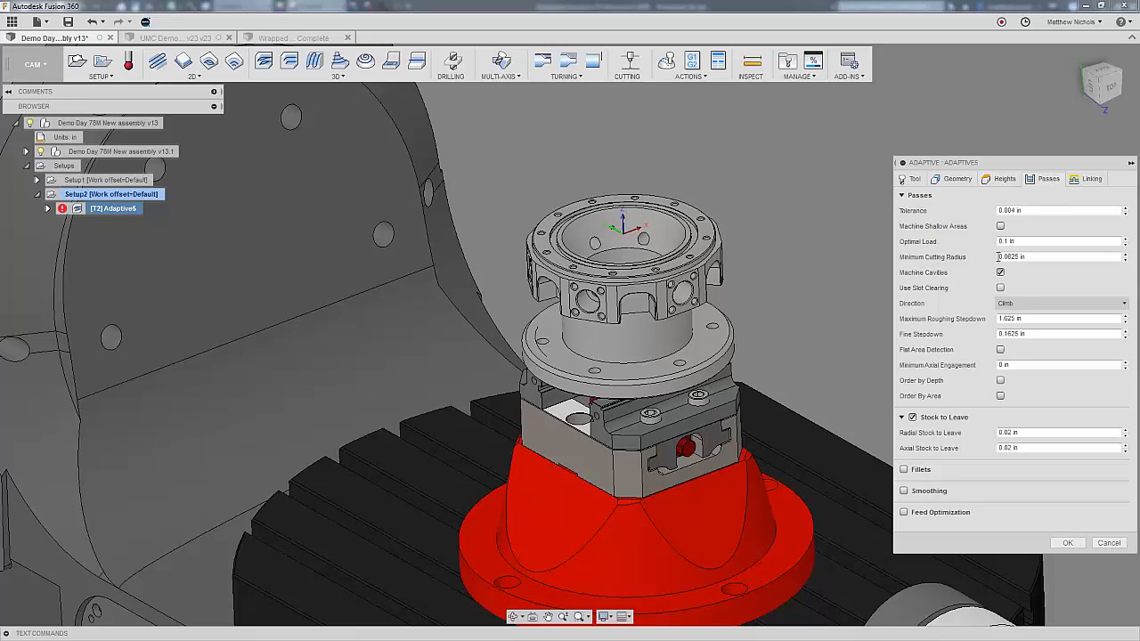
pyautogui.click(999, 273)
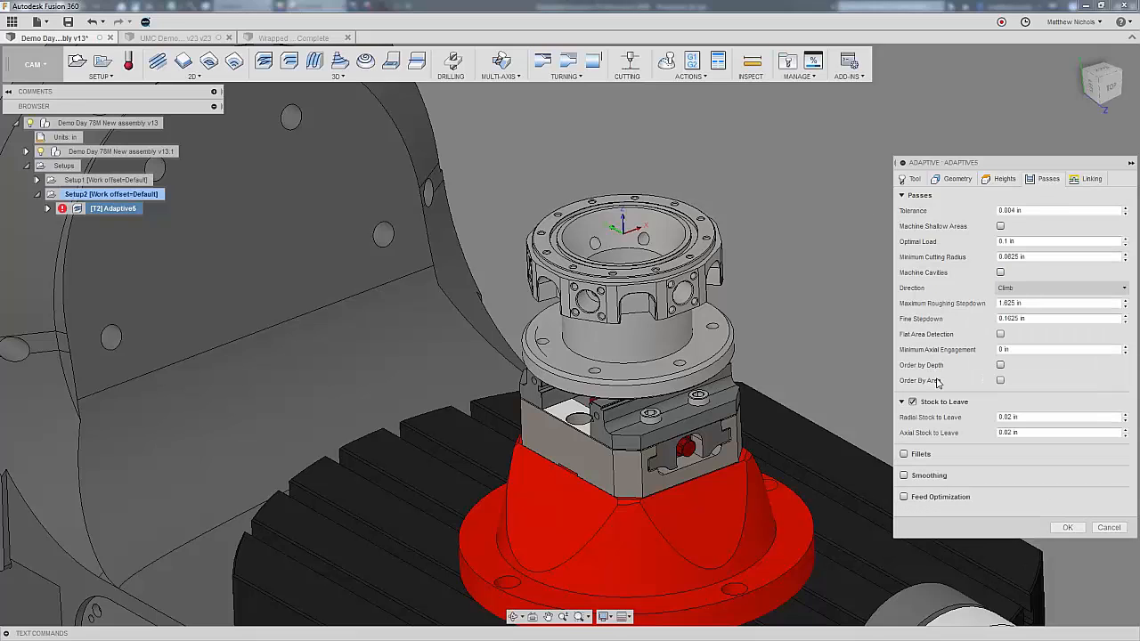
pyautogui.click(1066, 528)
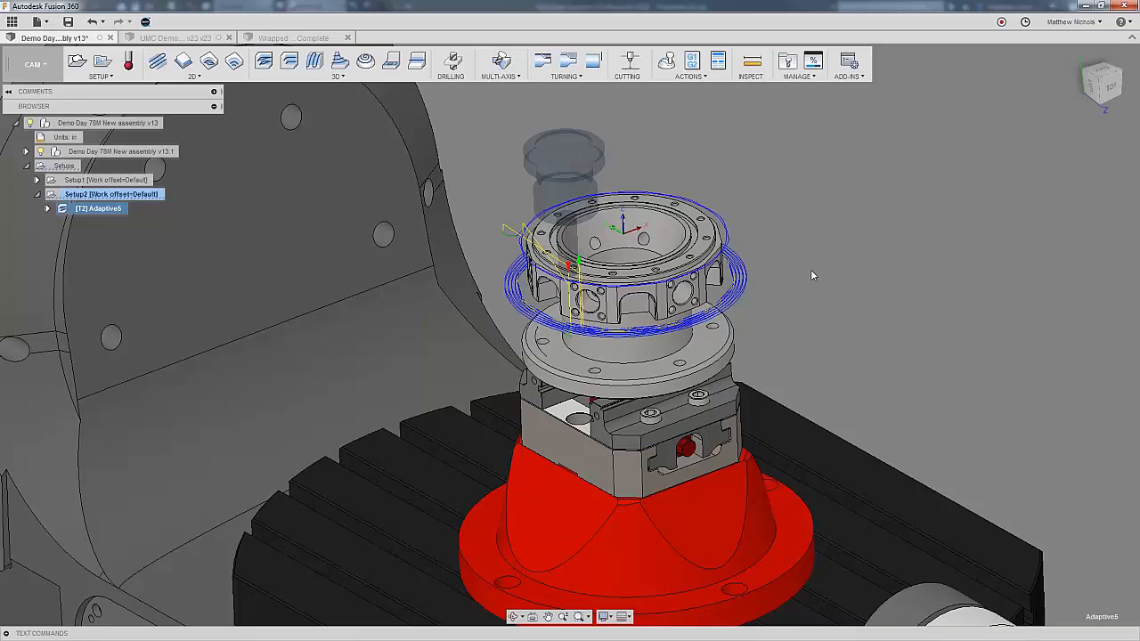
pyautogui.click(814, 235)
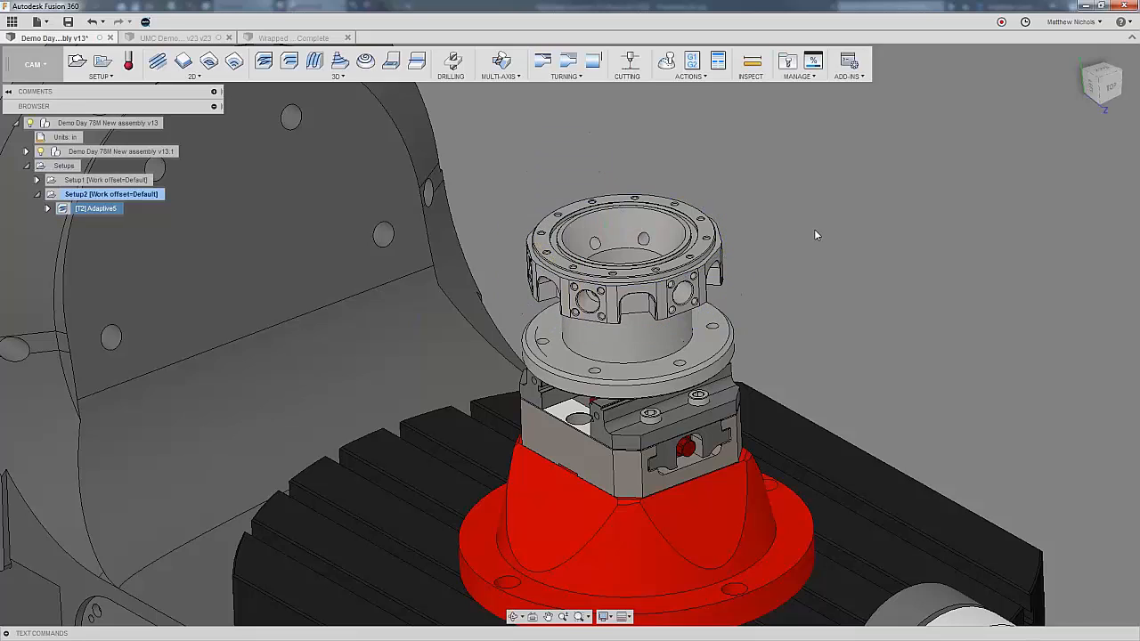
# Look over the part and 2D operations in the Wrapped Pockets - Complete document, and return to the Demo Day assembly.
pyautogui.moveTo(786, 265)
pyautogui.mouseDown(button='middle')
pyautogui.moveTo(788, 232)
pyautogui.moveTo(783, 246)
pyautogui.mouseUp(button='middle')
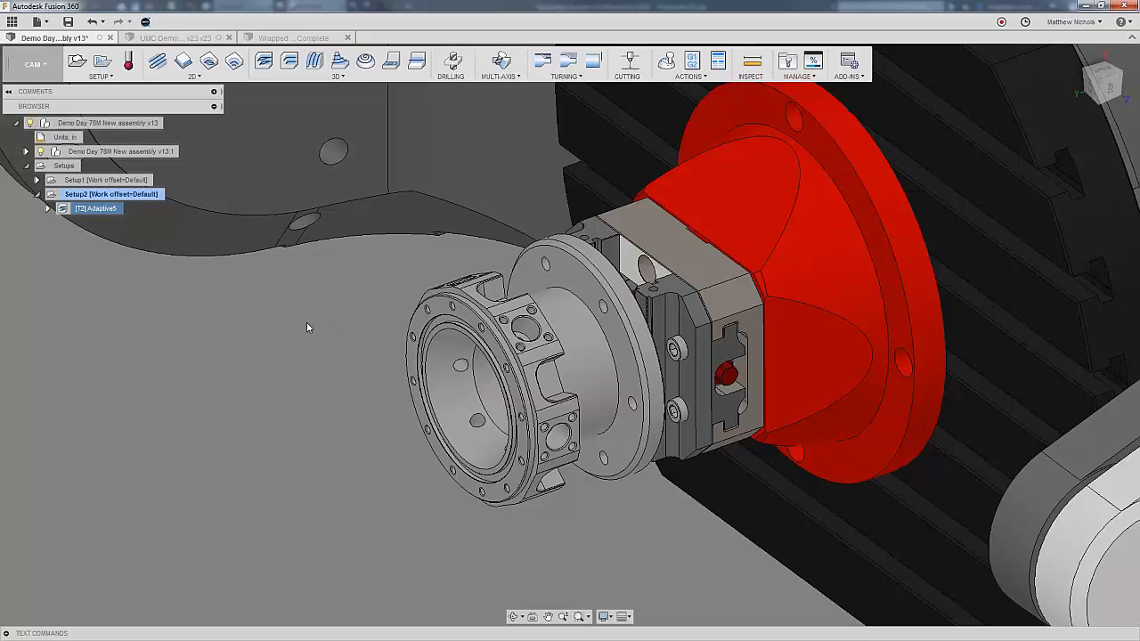
pyautogui.click(305, 39)
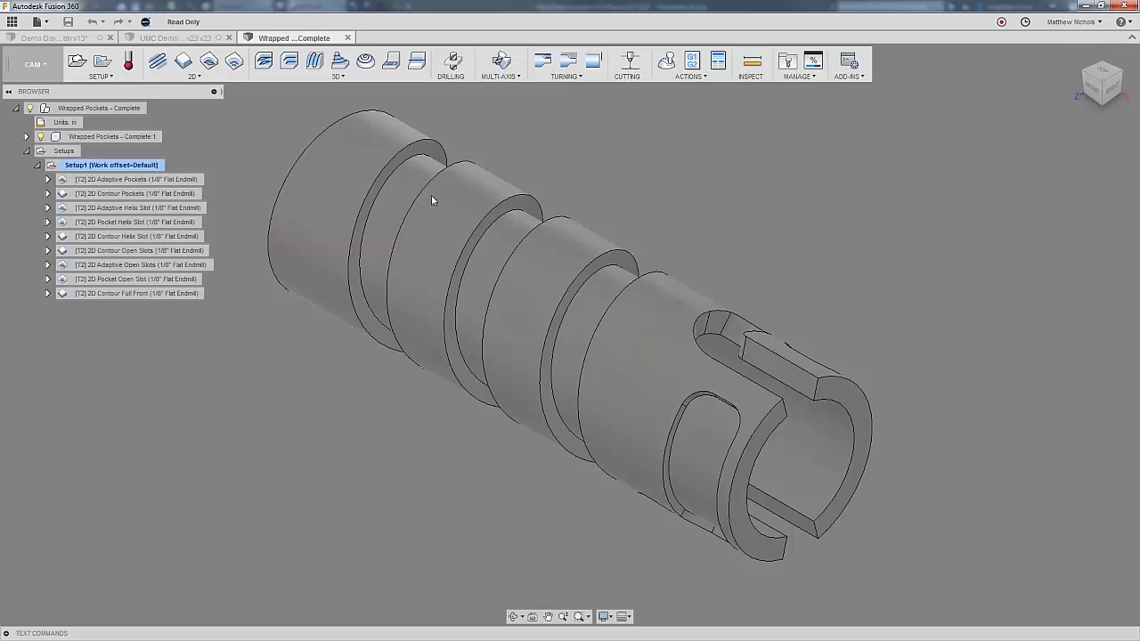
pyautogui.keyDown('shift'); pyautogui.moveTo(469, 310); pyautogui.dragTo(348, 216, button='middle'); pyautogui.keyUp('shift')
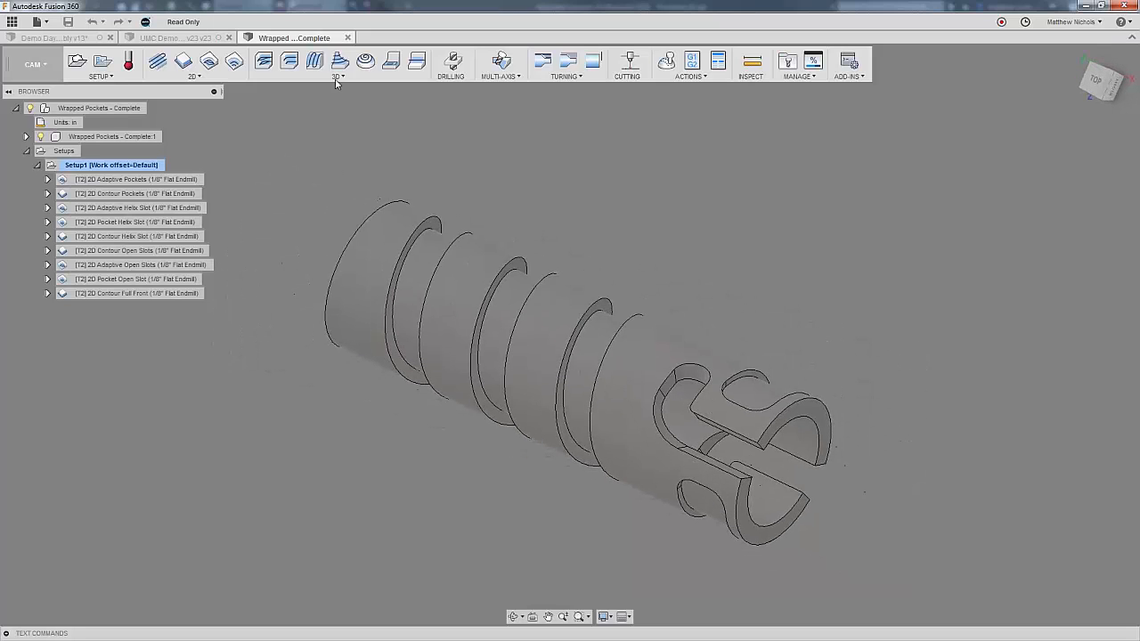
pyautogui.click(79, 39)
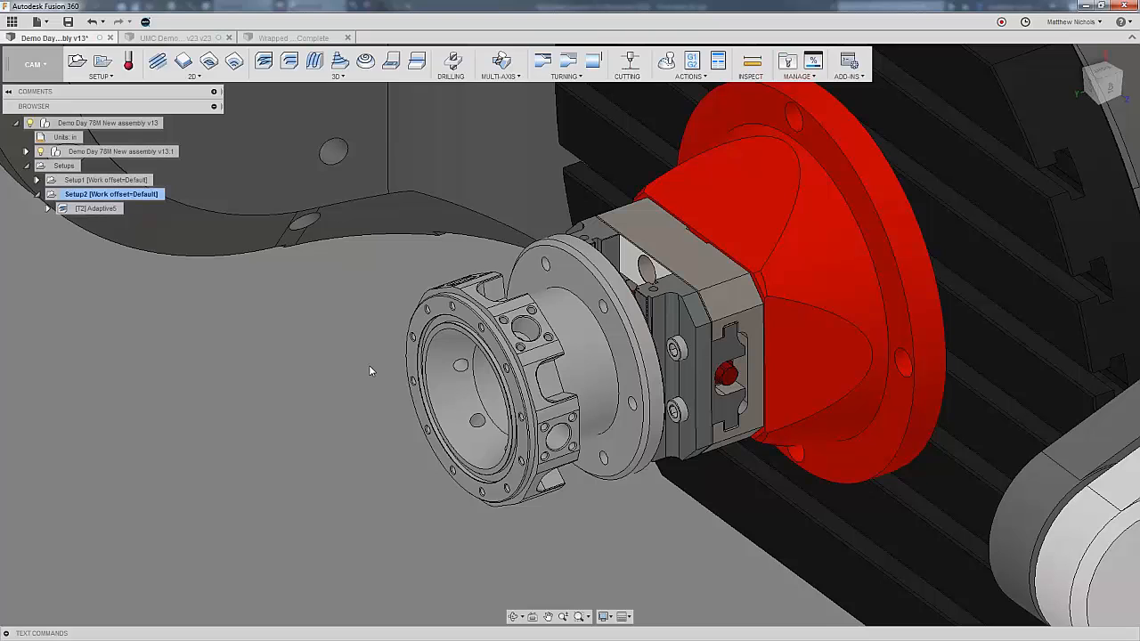
# Create a 2D Adaptive operation in Setup2 with Wrap Toolpath enabled, using the cylindrical face between the two flanges as wrap cylinder.
pyautogui.click(34, 64)
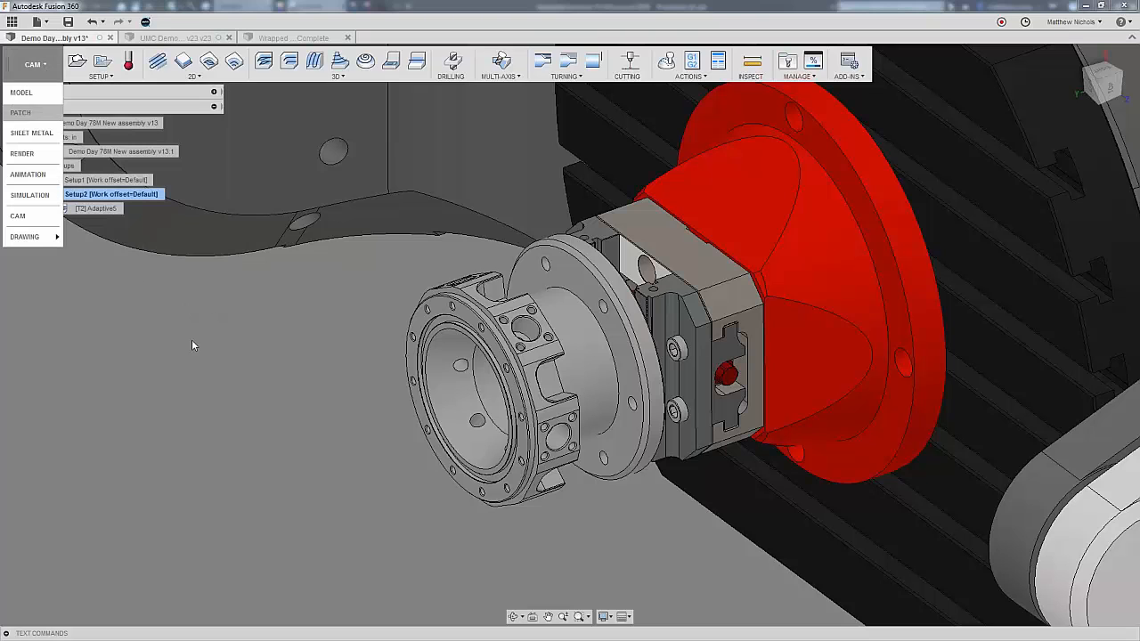
pyautogui.click(209, 60)
pyautogui.click(957, 180)
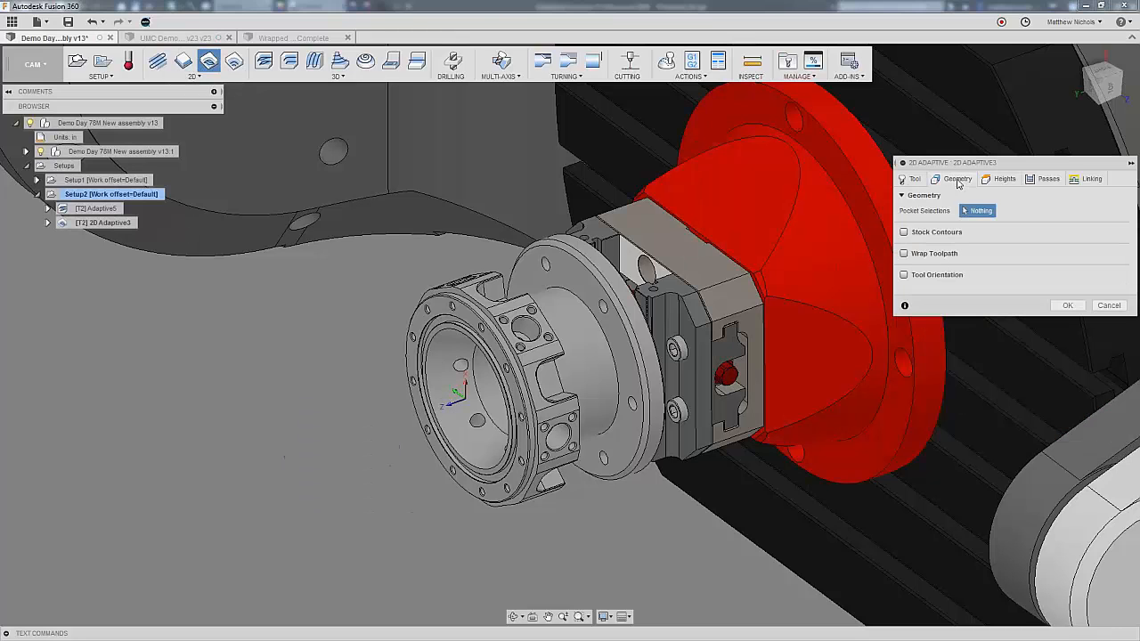
pyautogui.click(904, 254)
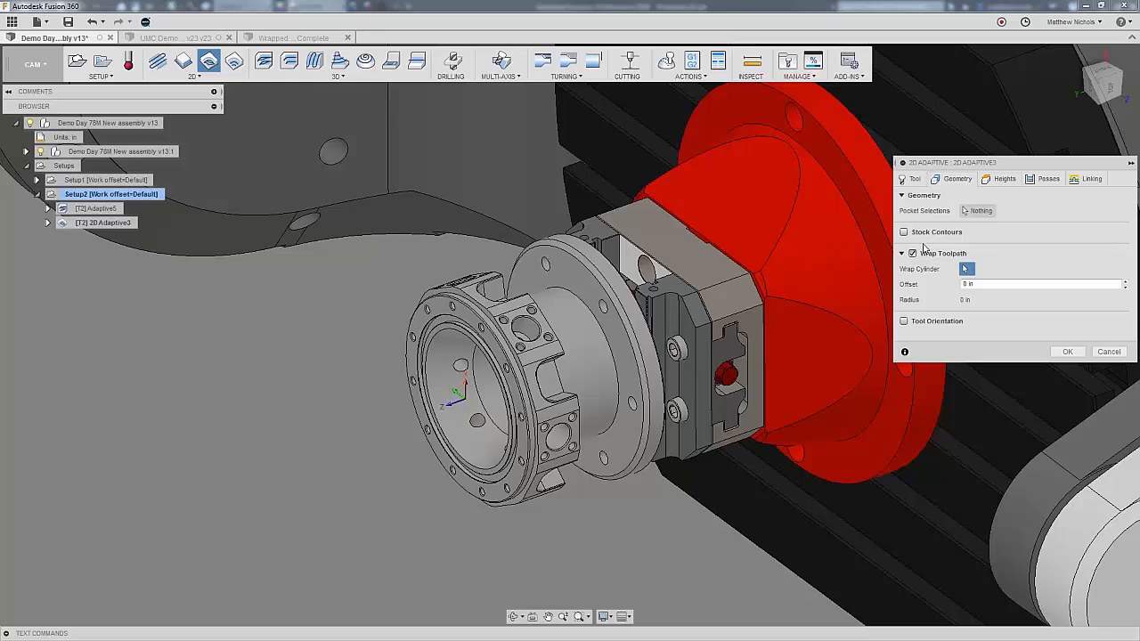
pyautogui.click(561, 353)
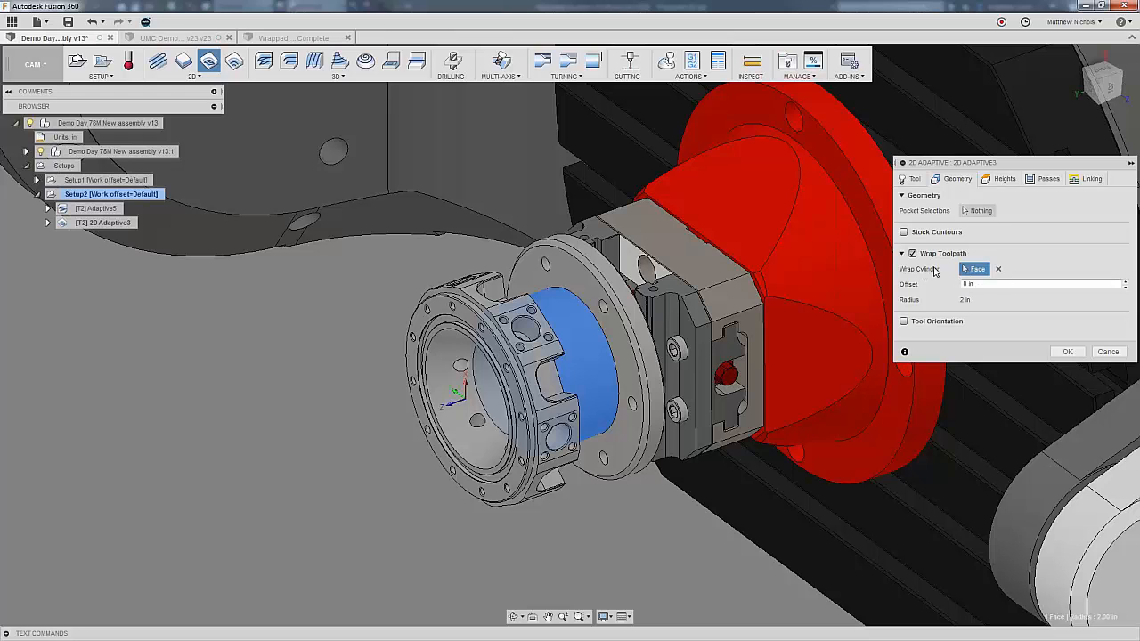
# Try to use the circular edge where the cylinder meets the rear flange as the pocket selection, and discard the 2D Adaptive operation.
pyautogui.click(979, 211)
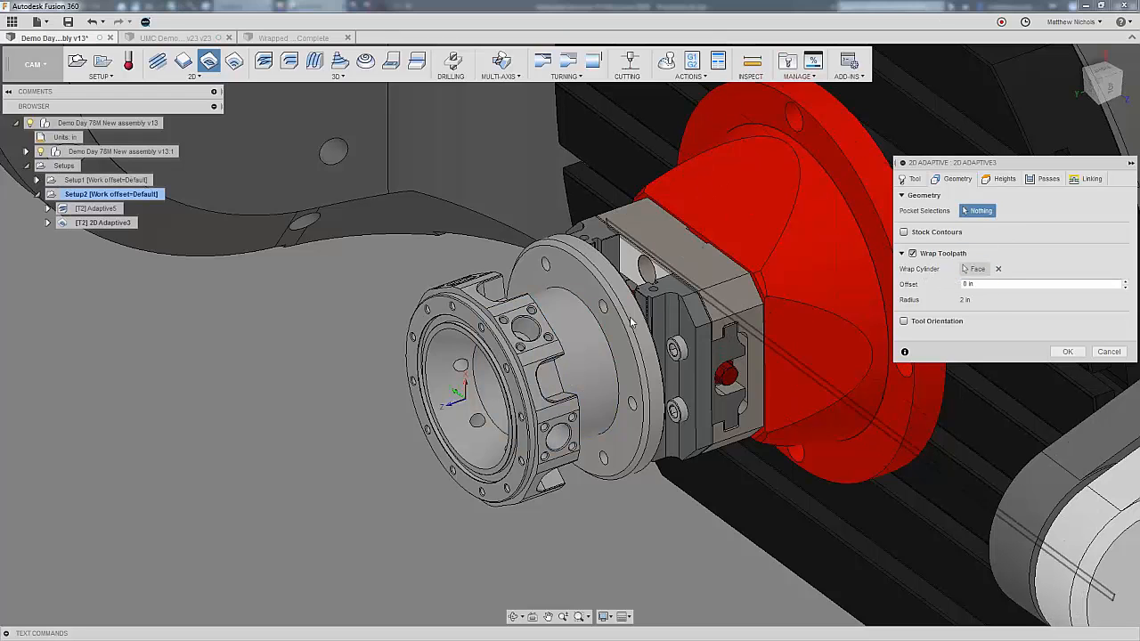
pyautogui.click(579, 305)
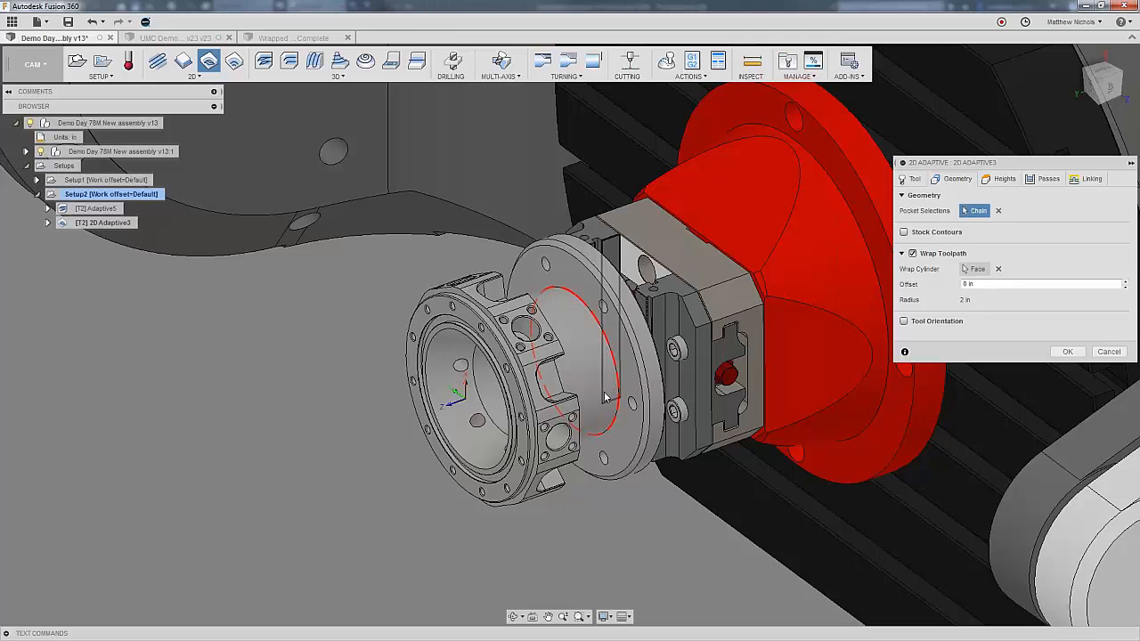
pyautogui.click(1067, 353)
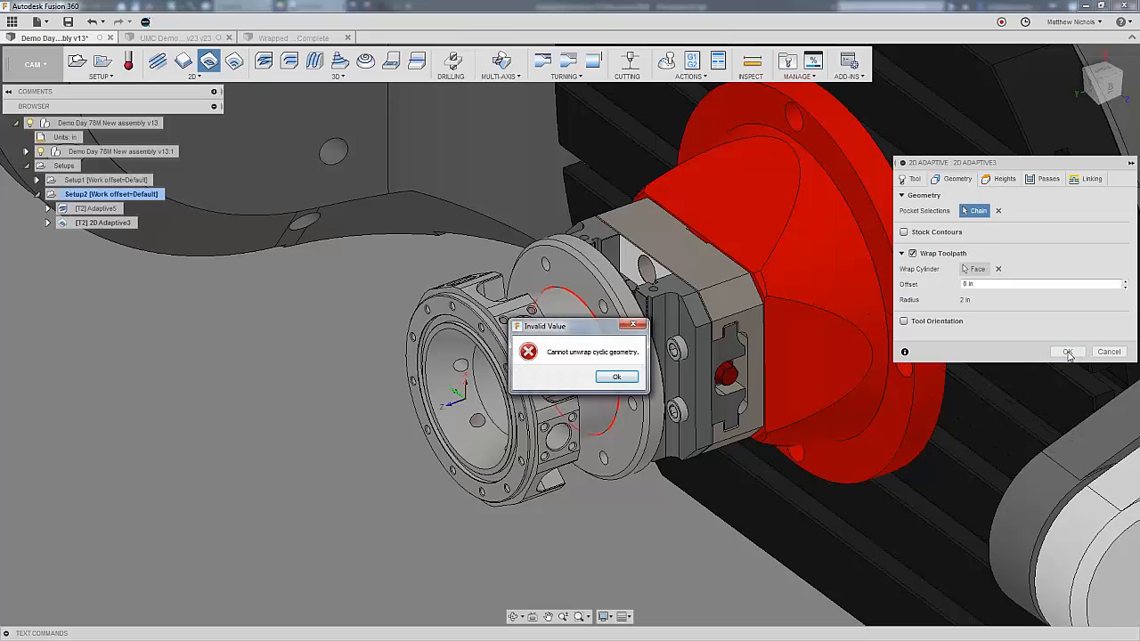
pyautogui.click(614, 378)
pyautogui.click(1108, 352)
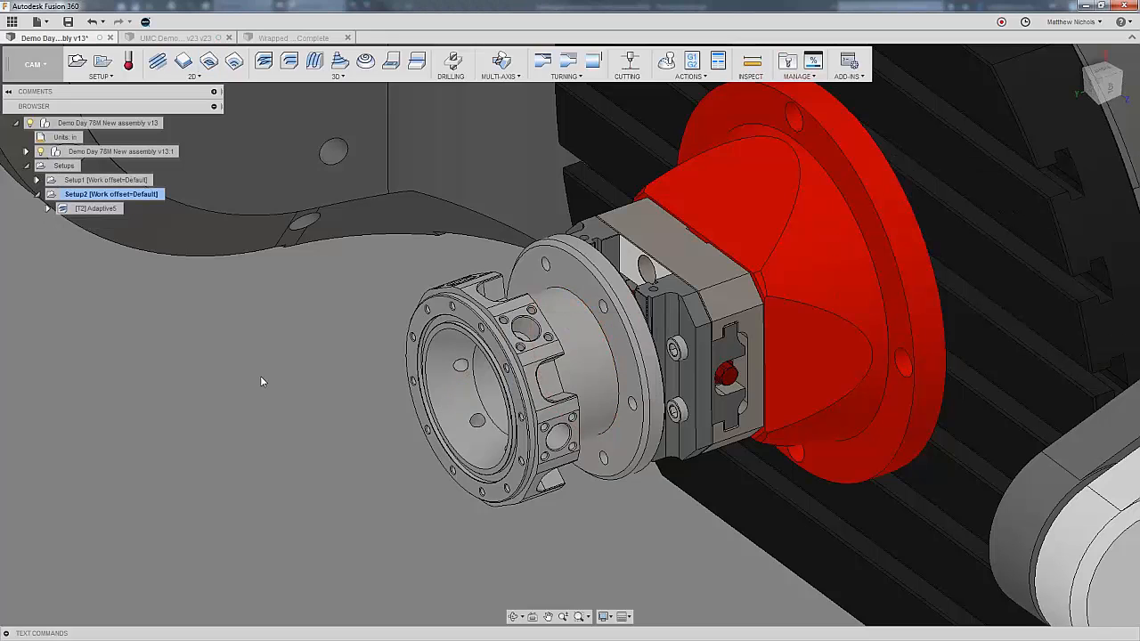
# Switch to the modeling workspace and construct a plane tangent to the cylinder between the flanges, referenced to the TITAN-78M component's YZ origin plane at 0 degrees.
pyautogui.click(32, 64)
pyautogui.click(39, 92)
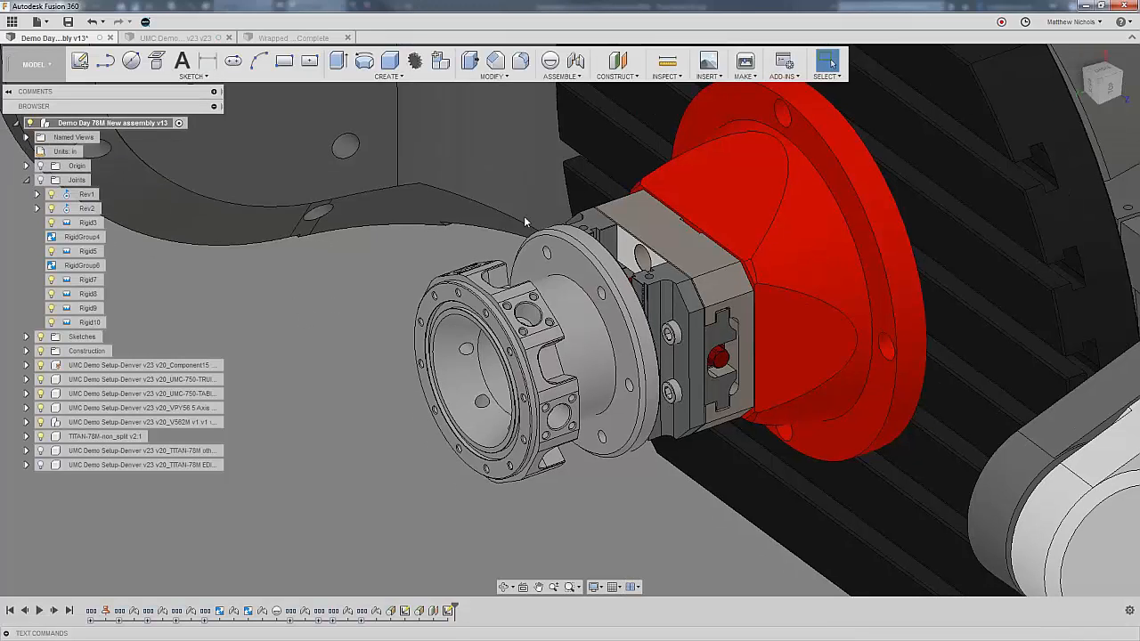
pyautogui.click(616, 69)
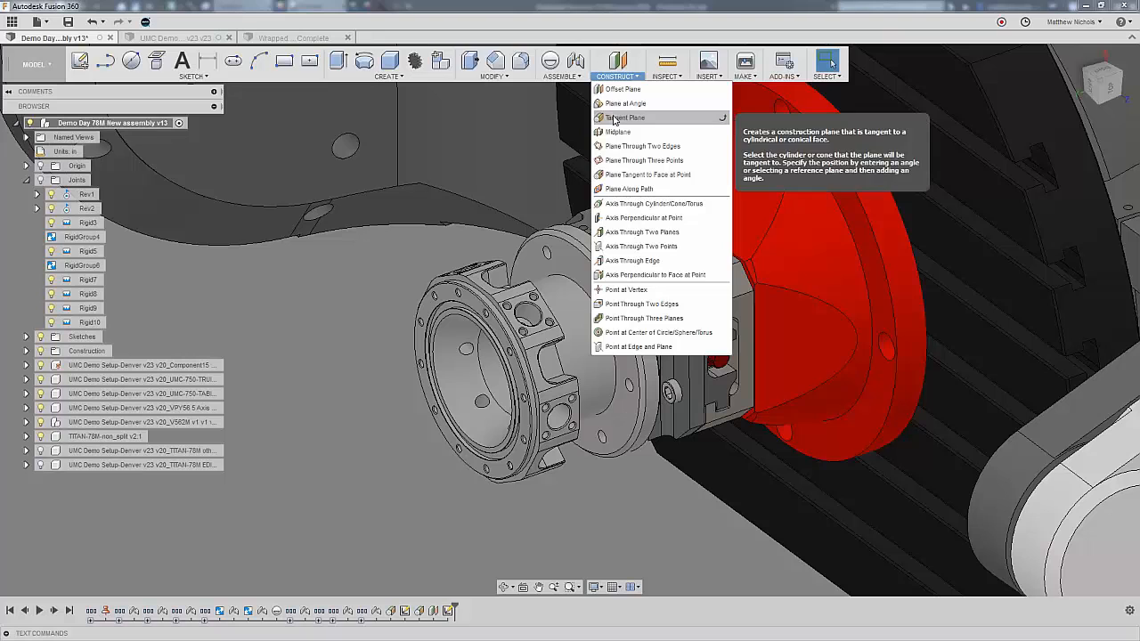
pyautogui.click(613, 118)
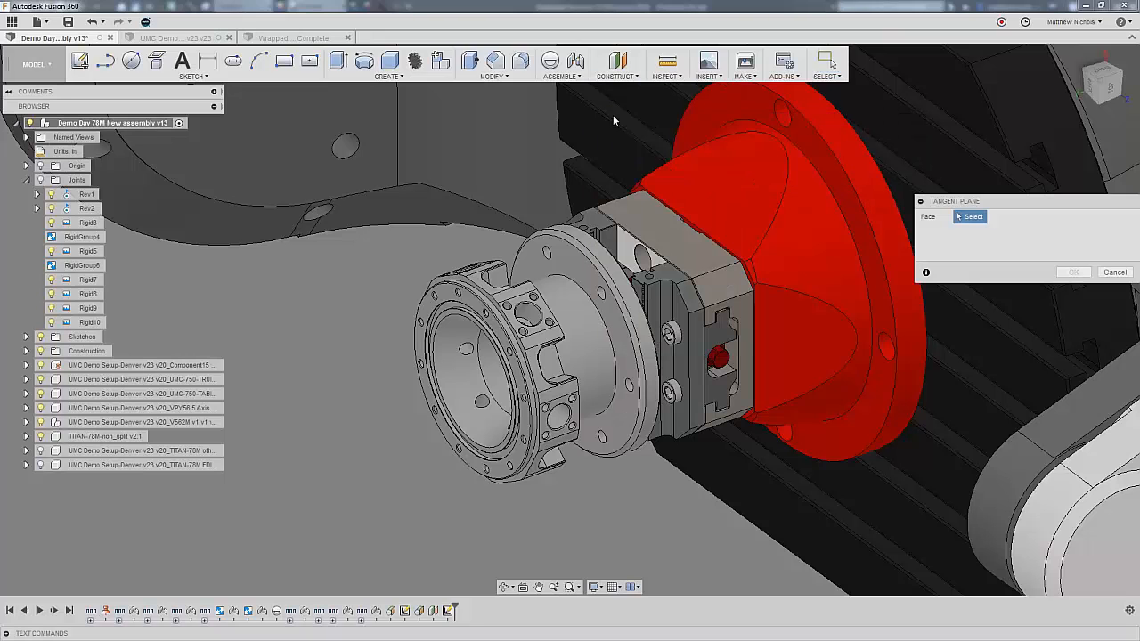
pyautogui.click(572, 301)
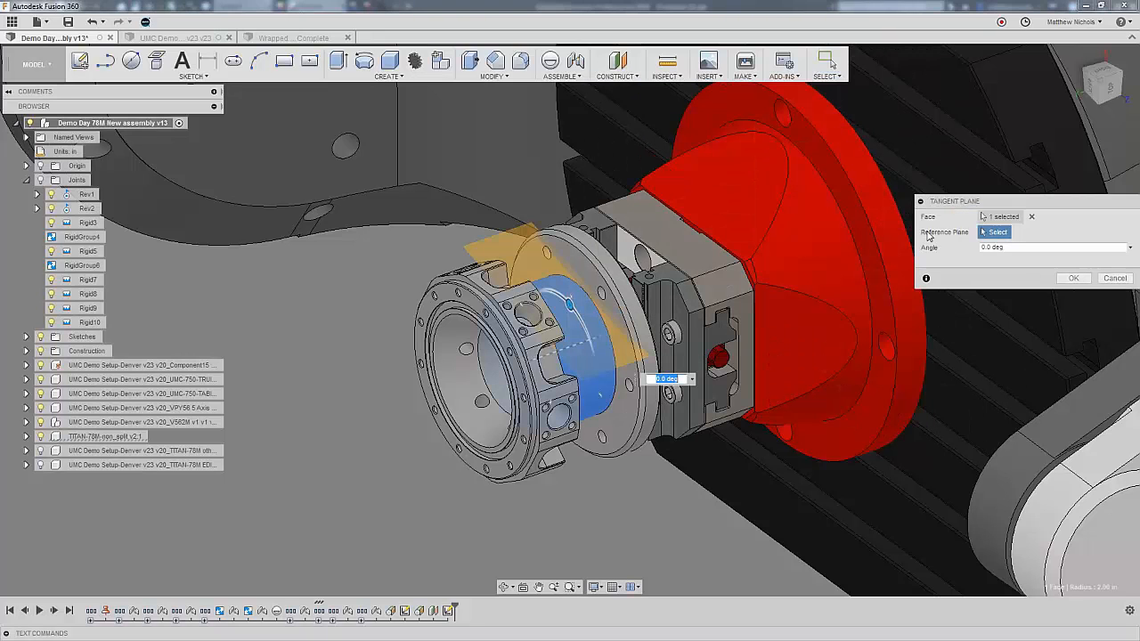
pyautogui.click(26, 166)
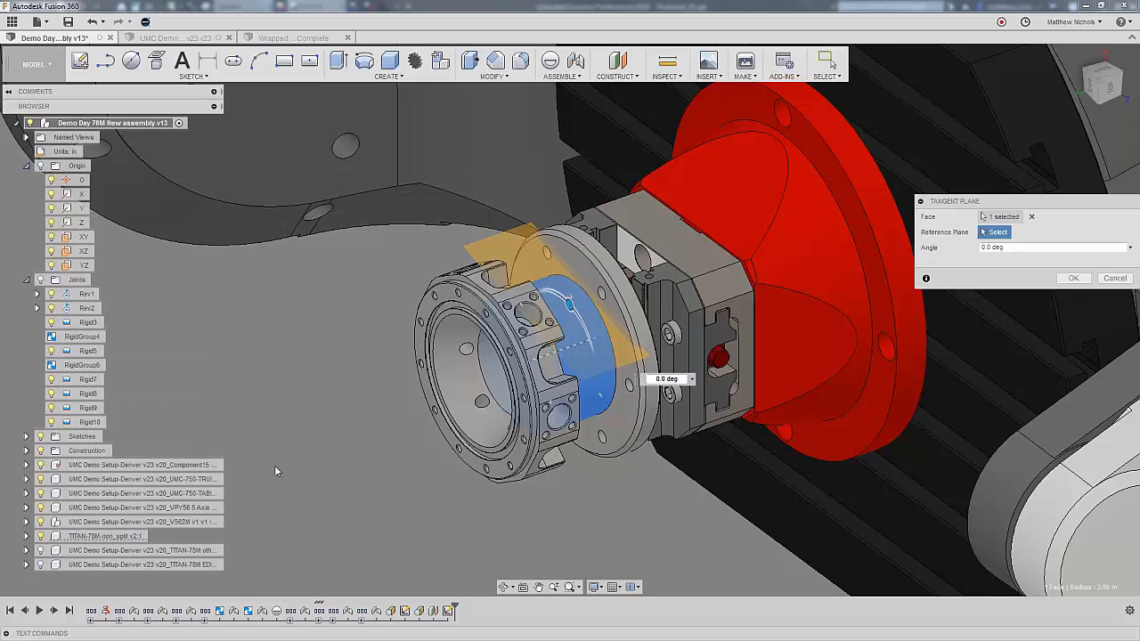
pyautogui.click(27, 536)
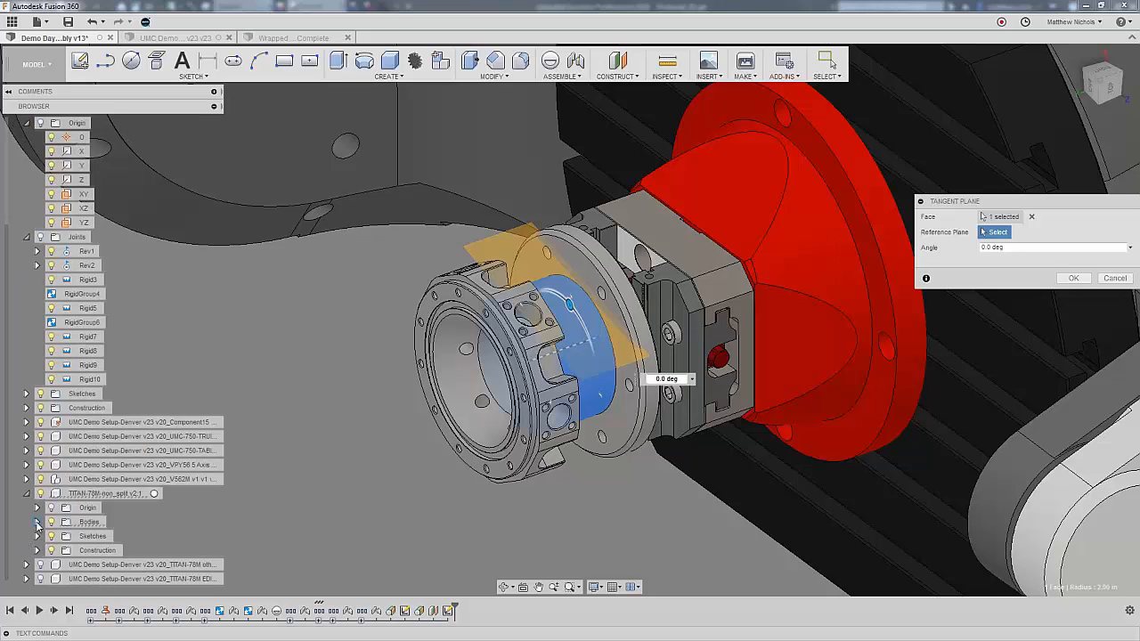
pyautogui.click(37, 507)
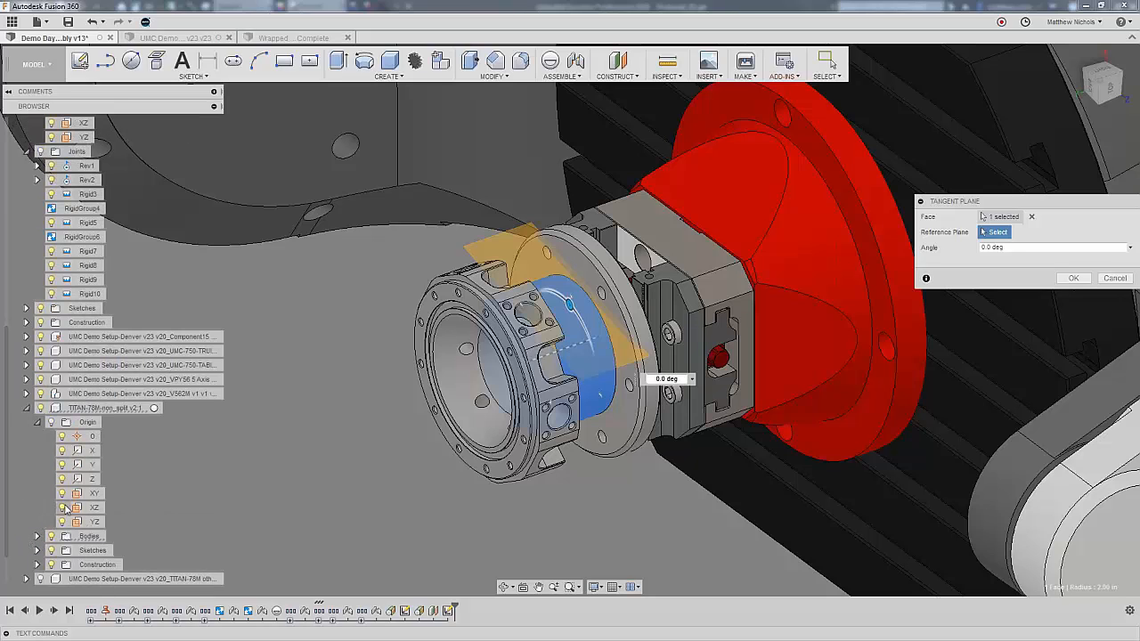
pyautogui.click(105, 522)
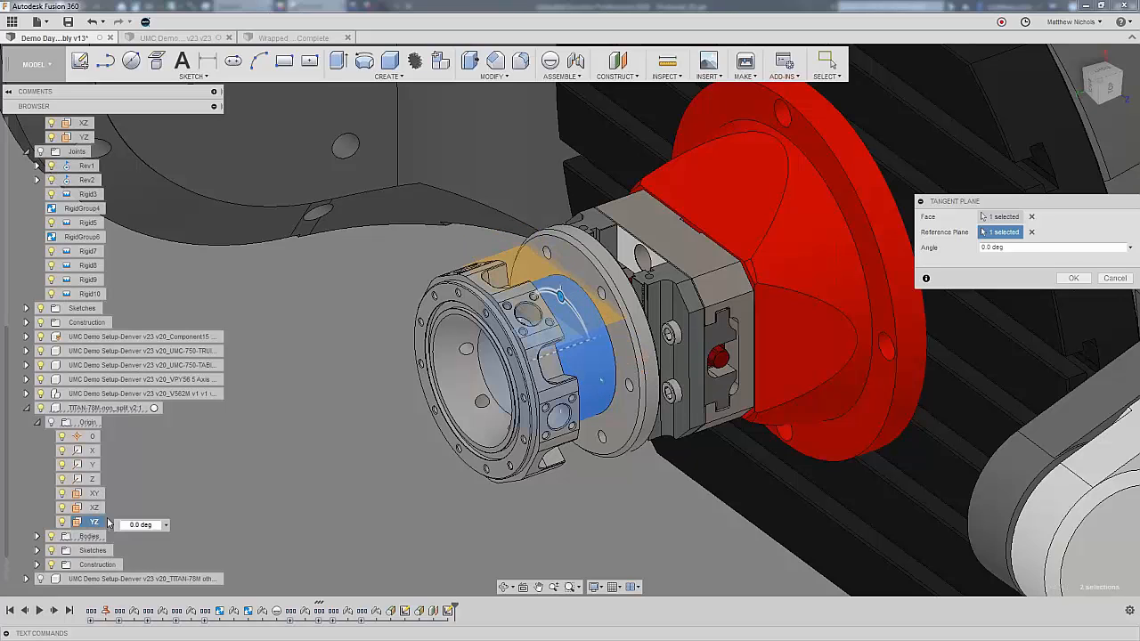
pyautogui.click(1071, 278)
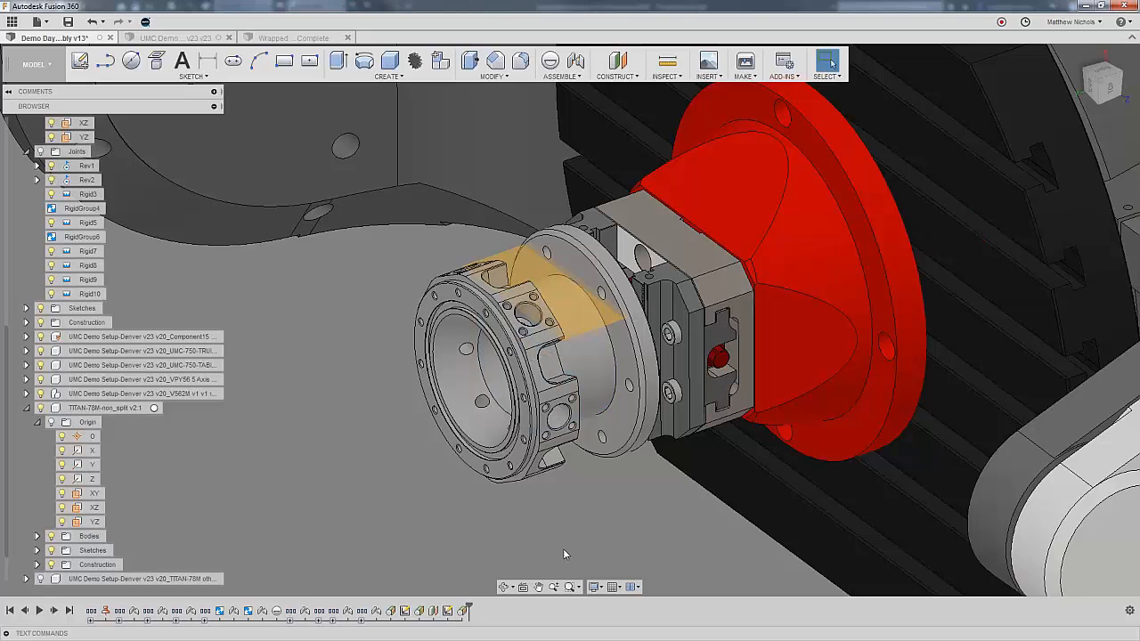
# Start a sketch on the tangent plane and draw a center rectangle about 1.43 in wide and 8 in high from the sketch origin.
pyautogui.press('s')
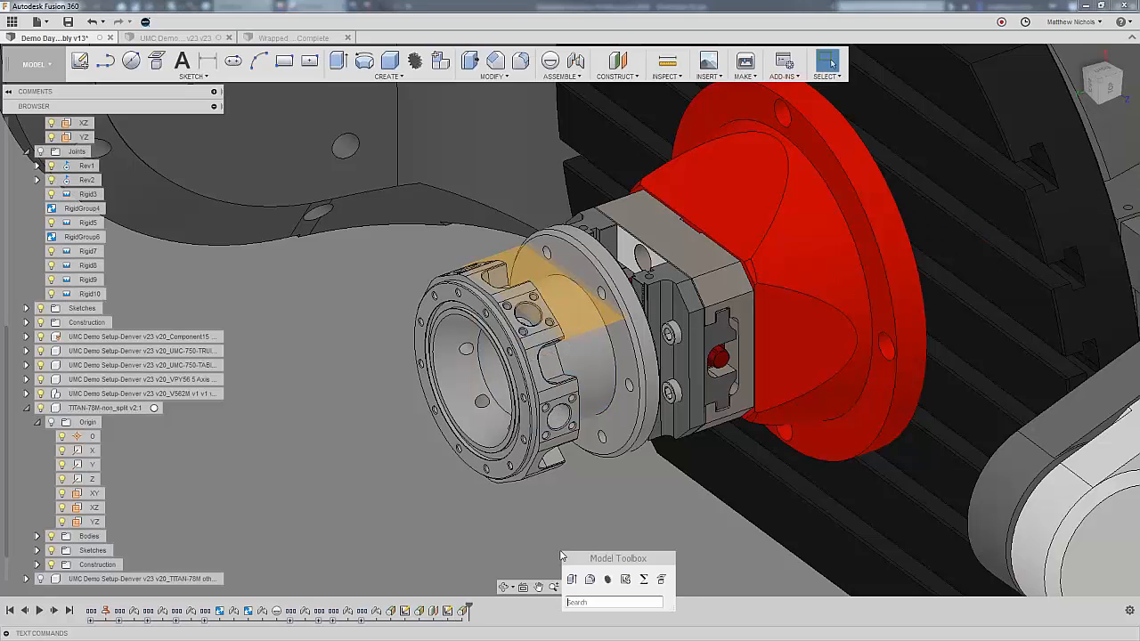
pyautogui.click(625, 579)
pyautogui.click(567, 381)
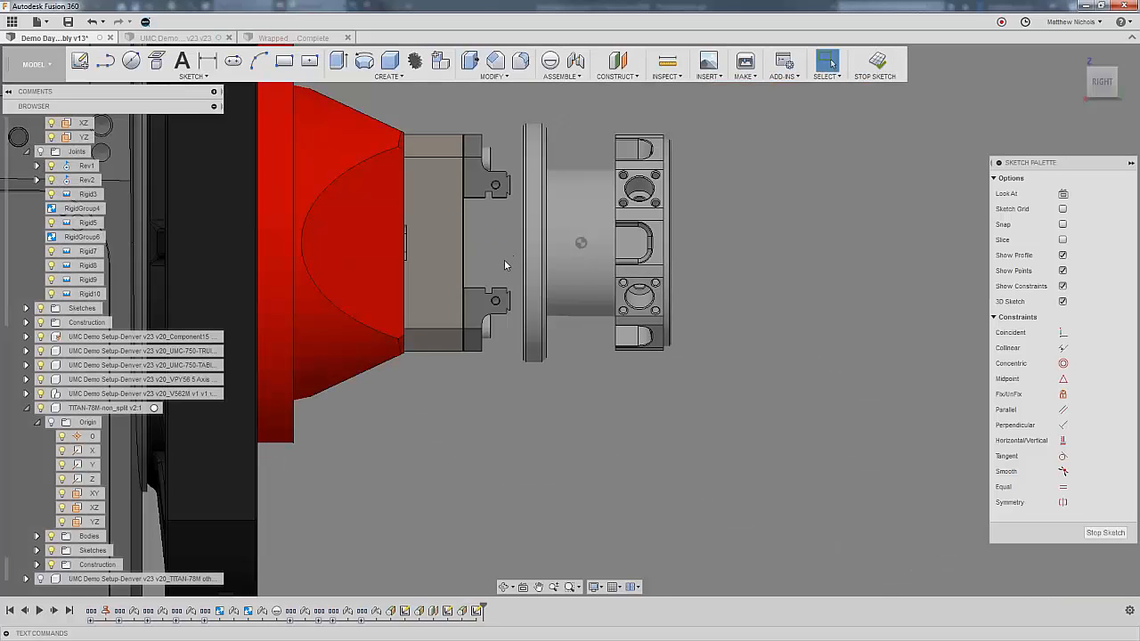
pyautogui.click(309, 60)
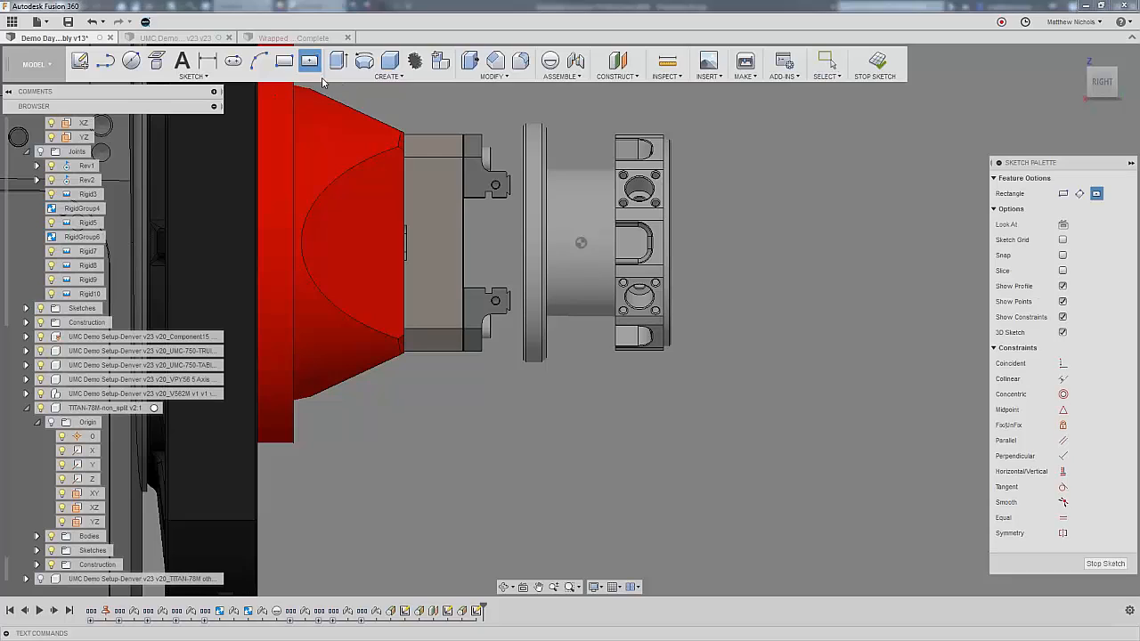
pyautogui.click(580, 242)
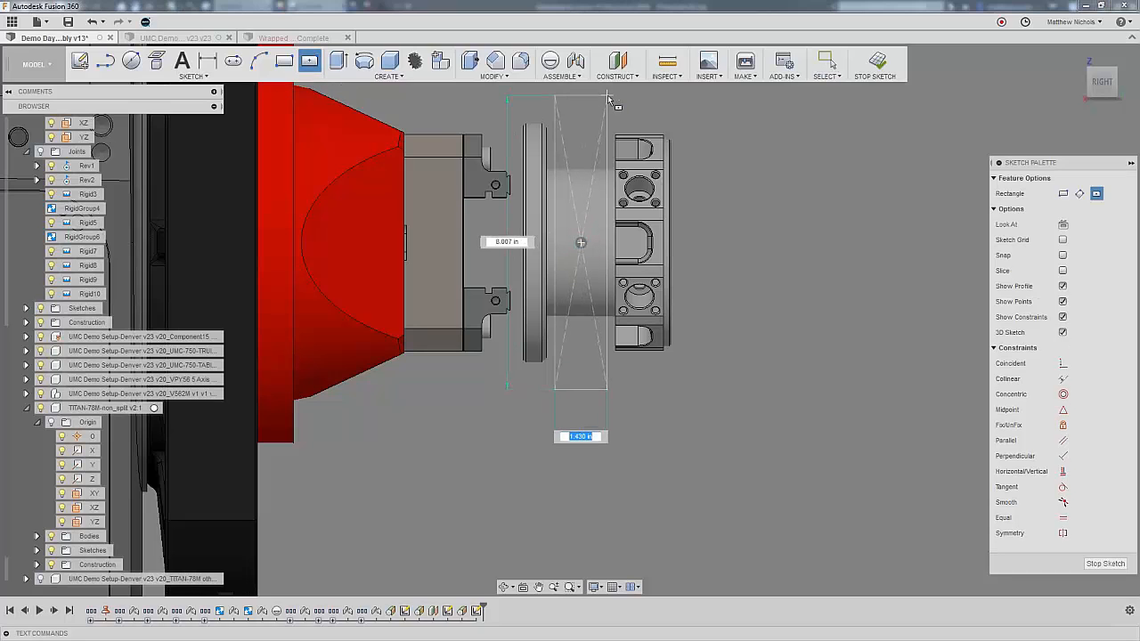
pyautogui.click(607, 96)
pyautogui.rightClick(646, 102)
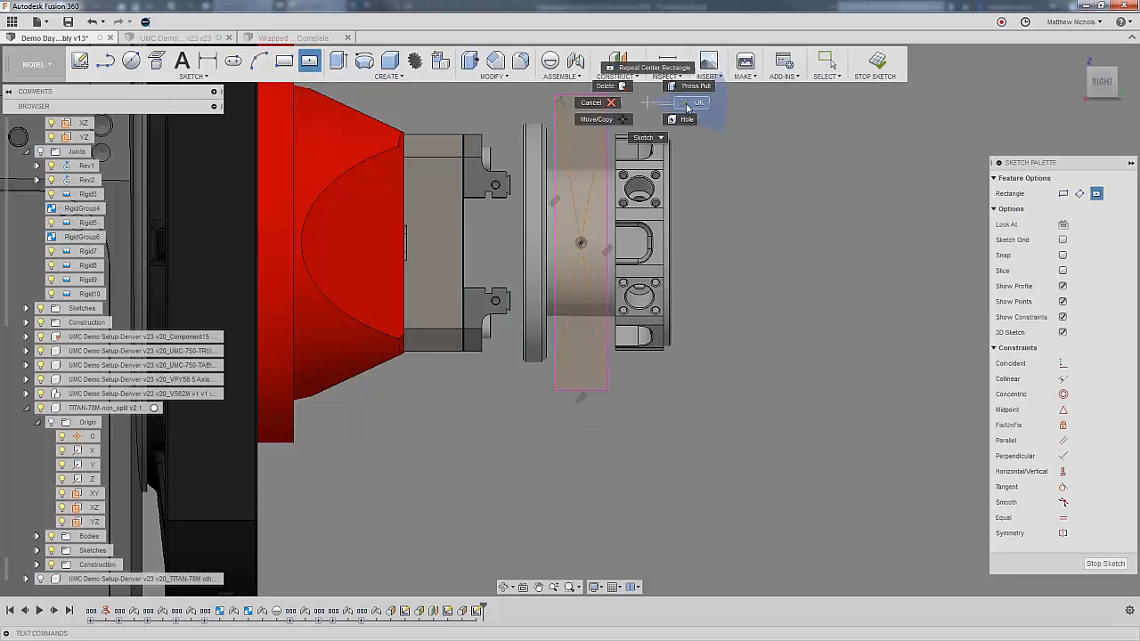
pyautogui.click(687, 105)
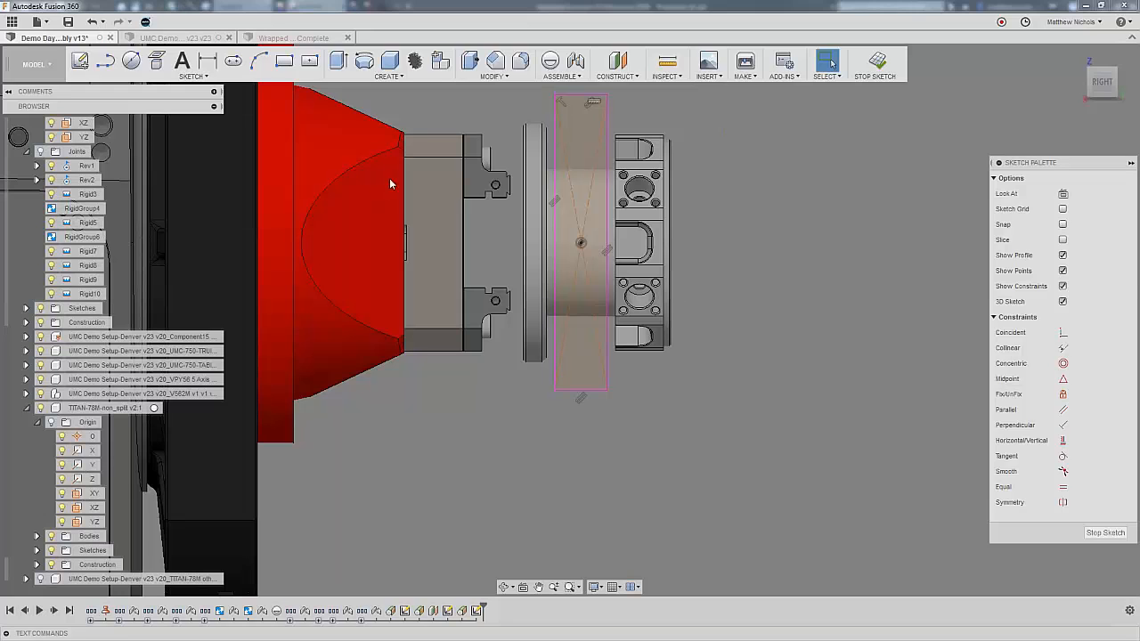
# Project the inner face edge of the rear flange into the sketch and convert the projected line to construction geometry.
pyautogui.press('p')
pyautogui.click(570, 195)
pyautogui.click(1073, 271)
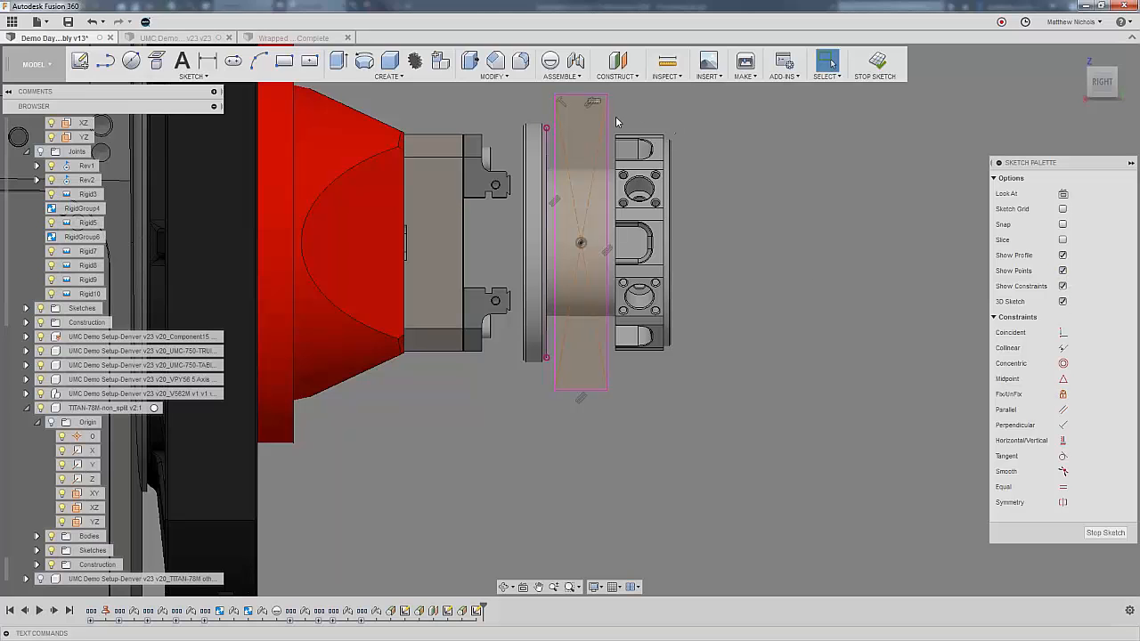
pyautogui.scroll(2, 615, 115)
pyautogui.click(521, 153)
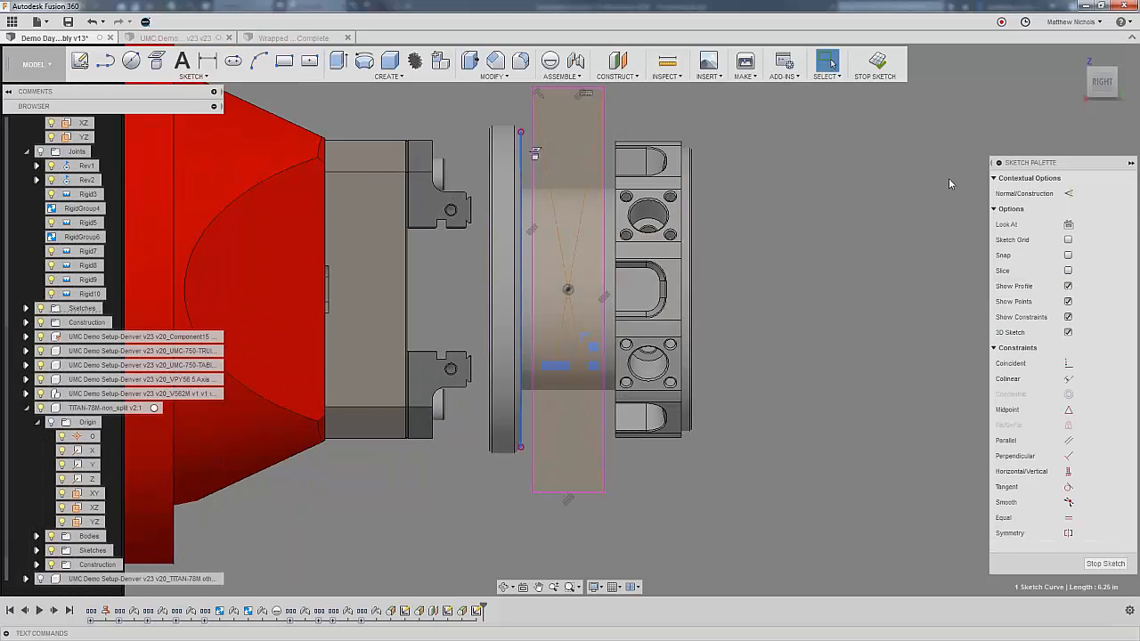
pyautogui.click(1068, 193)
pyautogui.click(888, 234)
# Make the rectangle's flange-side edge collinear with the projected construction line.
pyautogui.click(1062, 348)
pyautogui.click(534, 217)
pyautogui.click(521, 218)
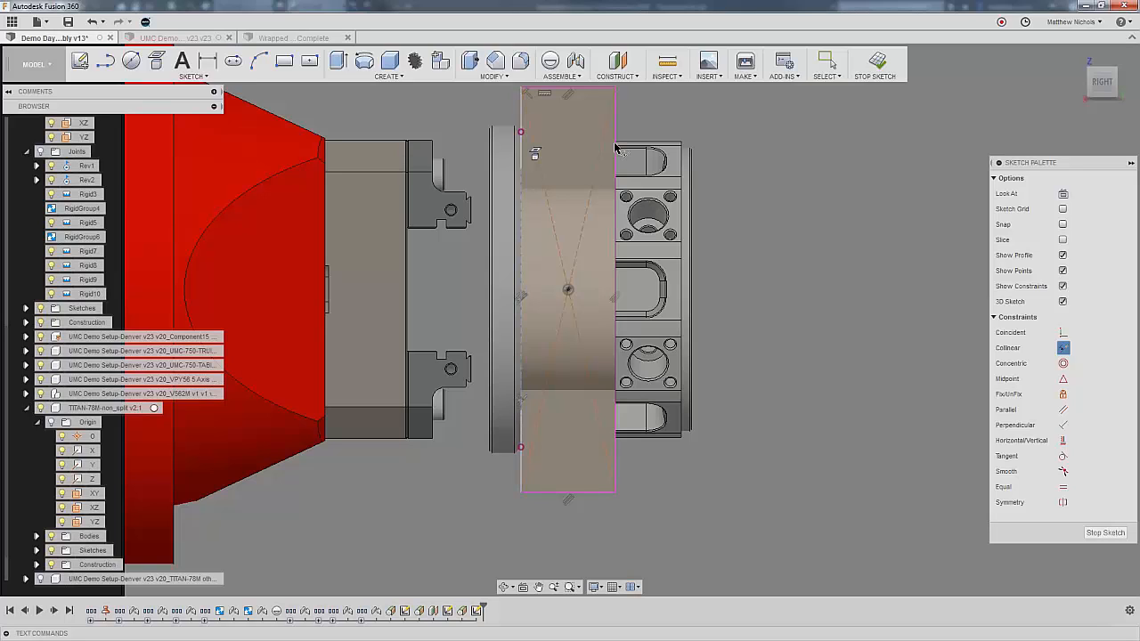
# Dimension the rectangle's height as the cylinder circumference, using the expression 3.14*4.
pyautogui.moveTo(742, 173); pyautogui.dragTo(733, 220, button='middle')
pyautogui.press('d')
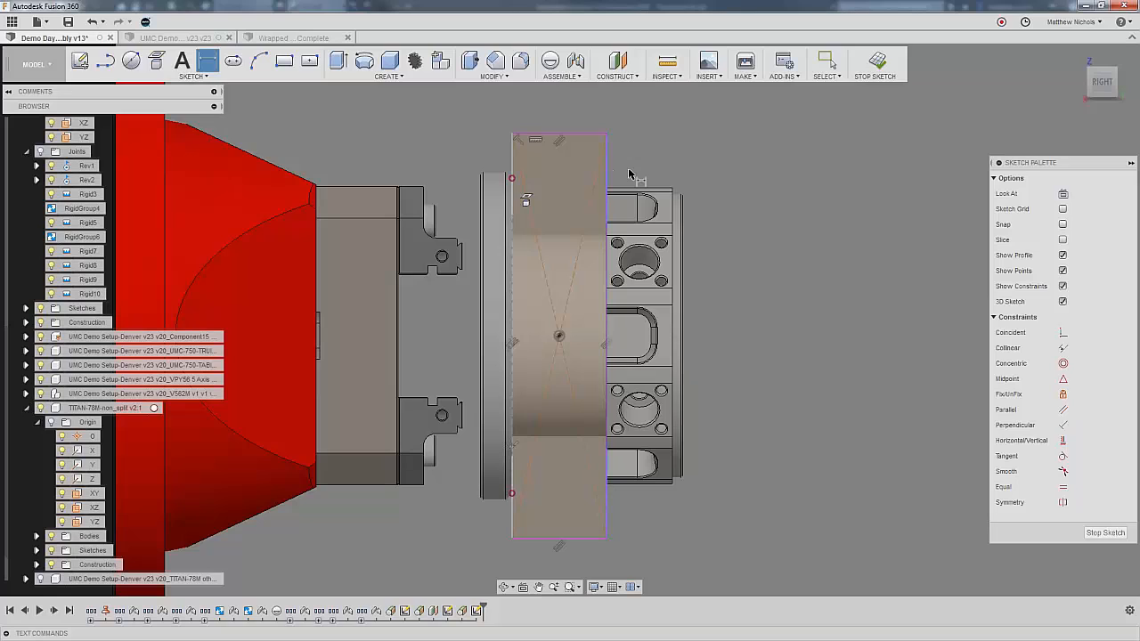
pyautogui.click(716, 225)
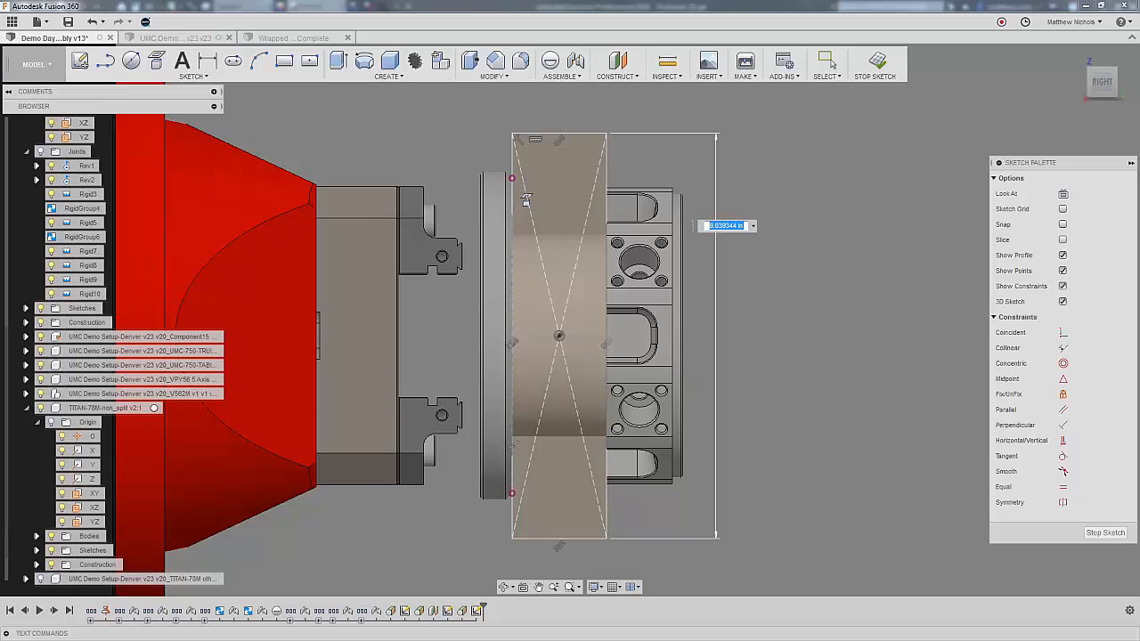
pyautogui.write('1.14*4')
pyautogui.press('Return')
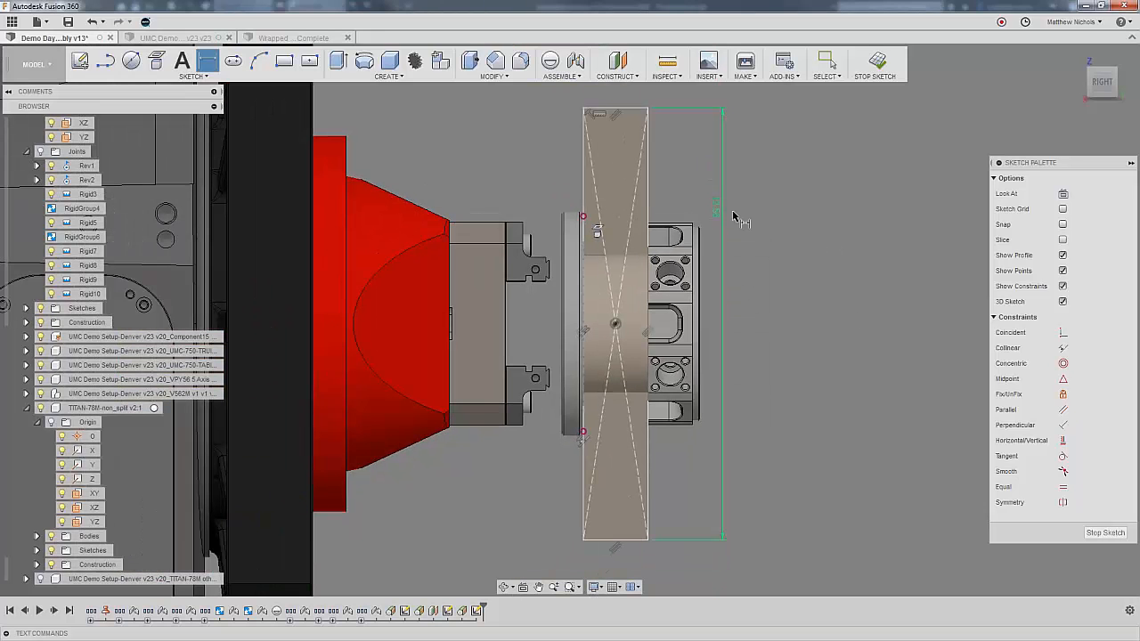
# Set the rectangle's height to 13.25 in and finish the sketch.
pyautogui.click(829, 60)
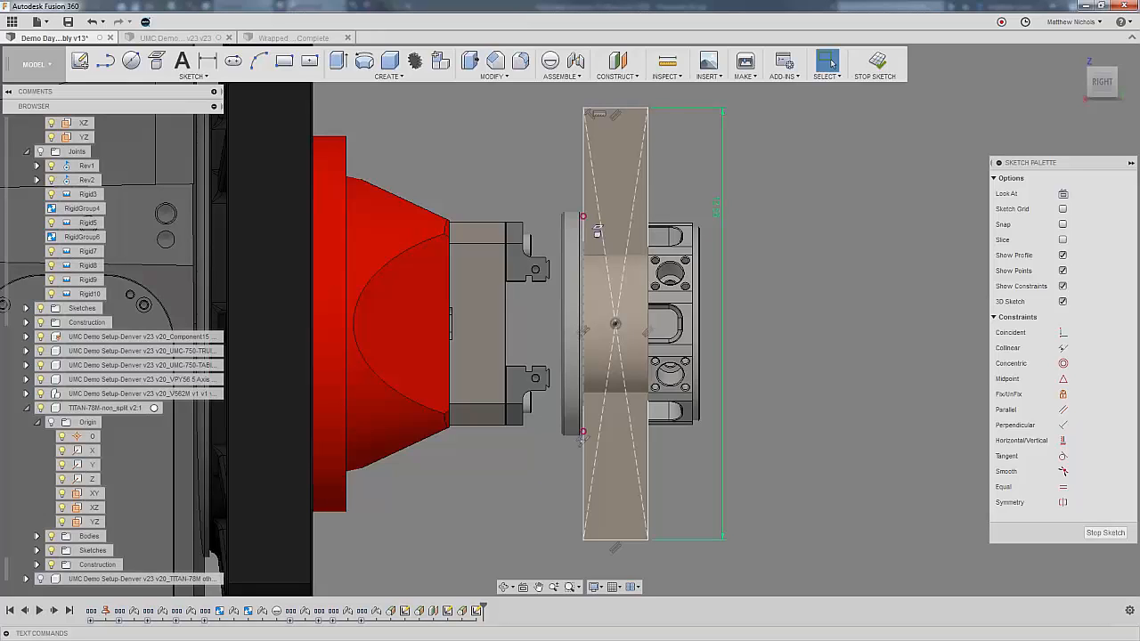
pyautogui.doubleClick(719, 212)
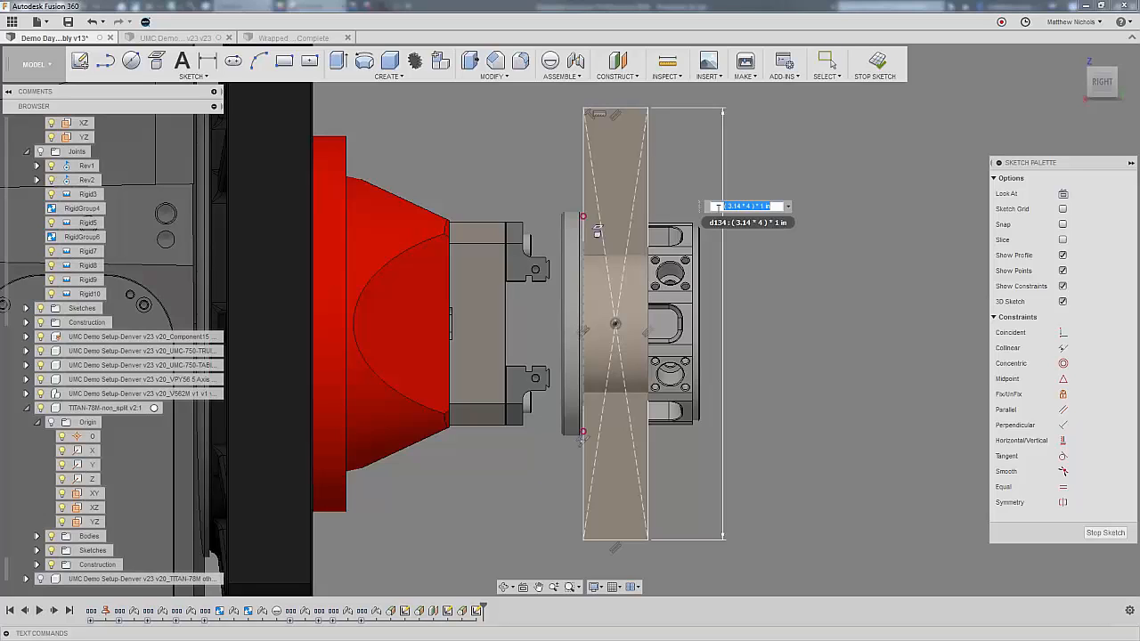
pyautogui.write('13.25')
pyautogui.press('Return')
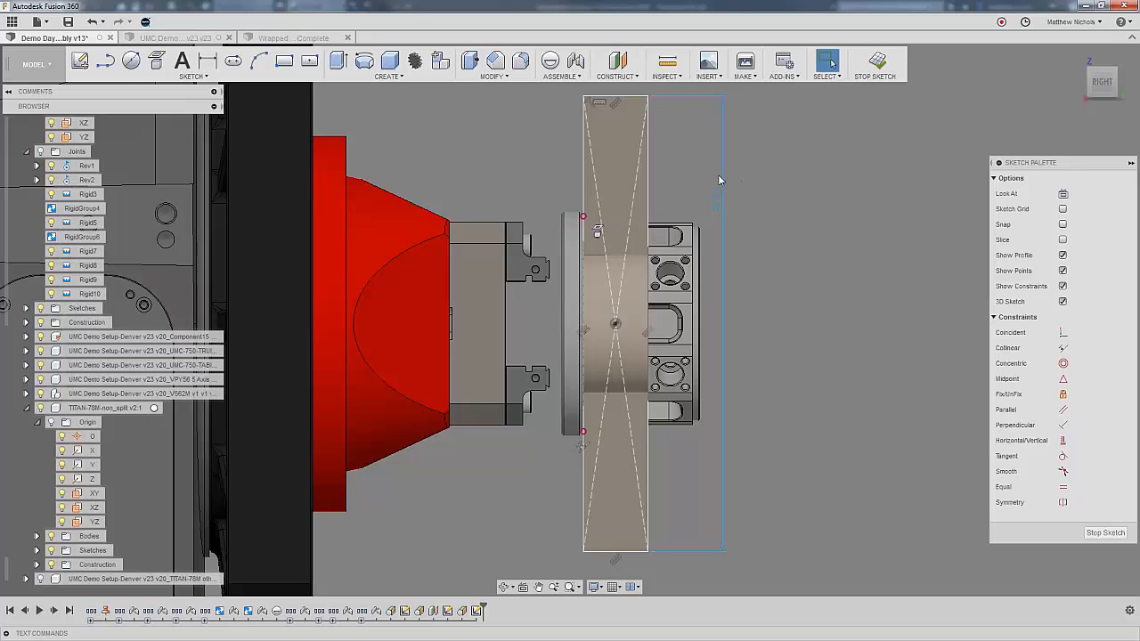
pyautogui.click(876, 62)
pyautogui.click(36, 64)
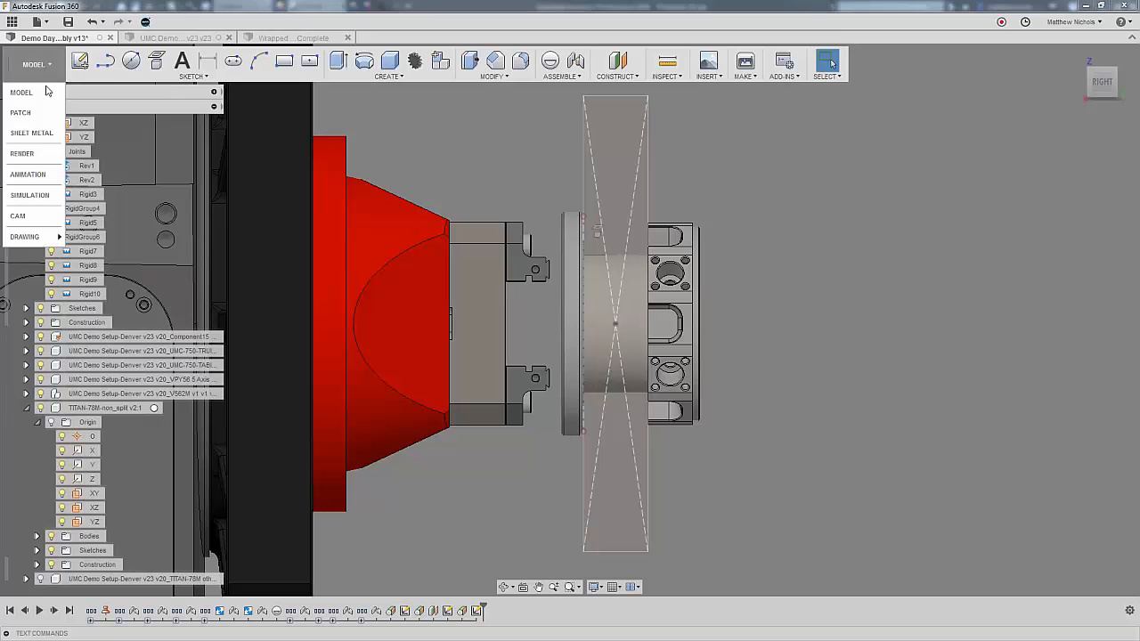
pyautogui.click(39, 219)
pyautogui.keyDown('shift'); pyautogui.moveTo(713, 220); pyautogui.dragTo(613, 345, button='middle'); pyautogui.keyUp('shift')
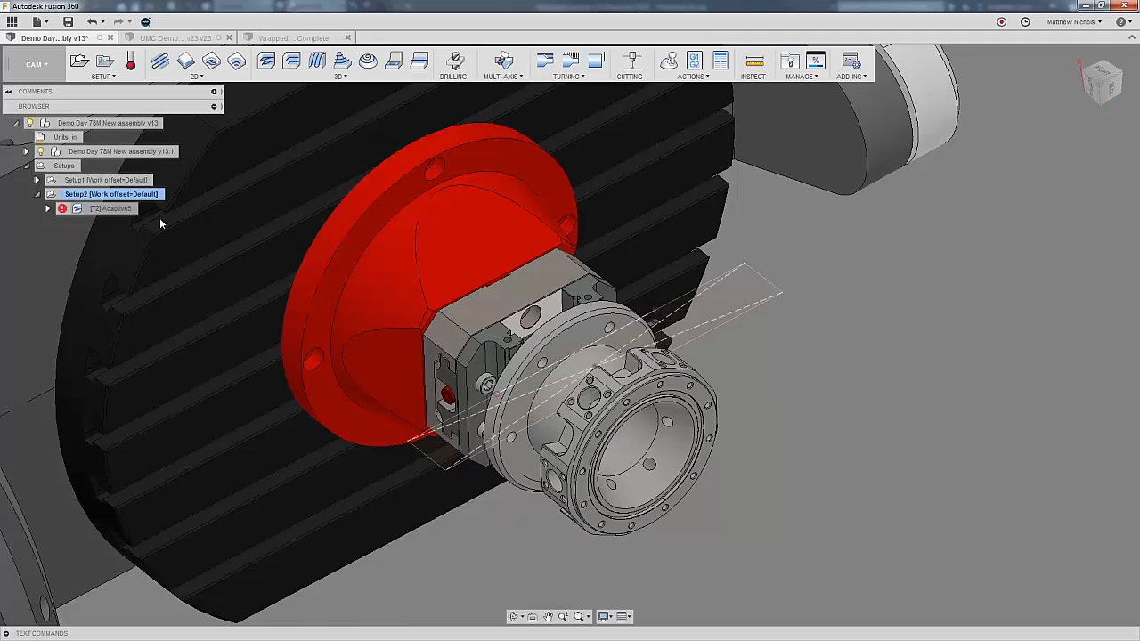
pyautogui.click(210, 64)
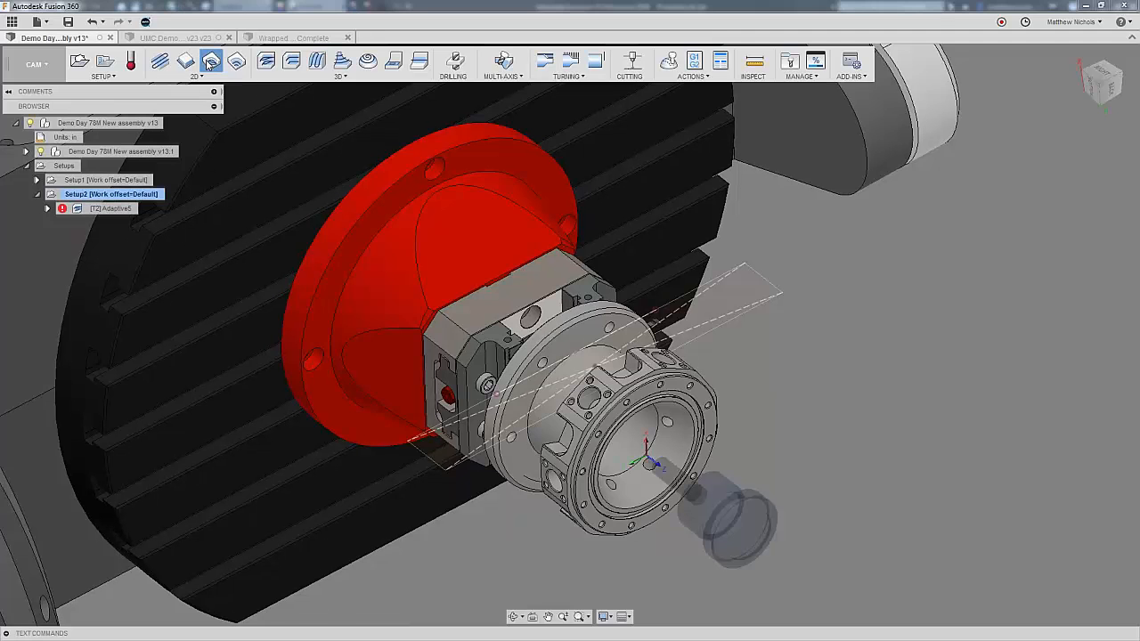
pyautogui.click(954, 180)
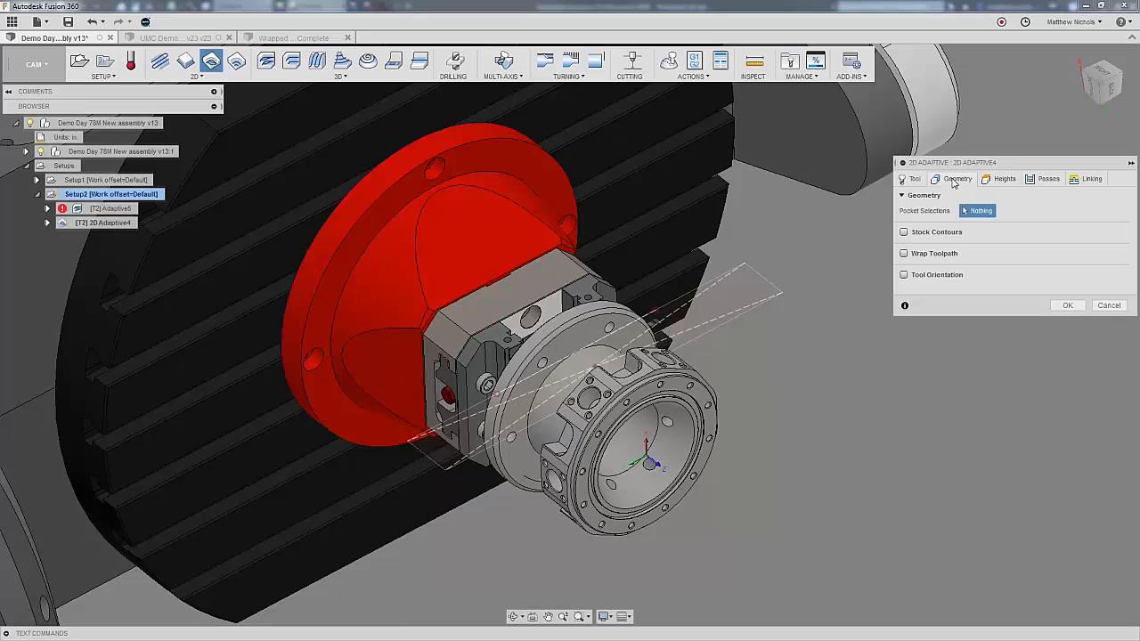
pyautogui.click(921, 182)
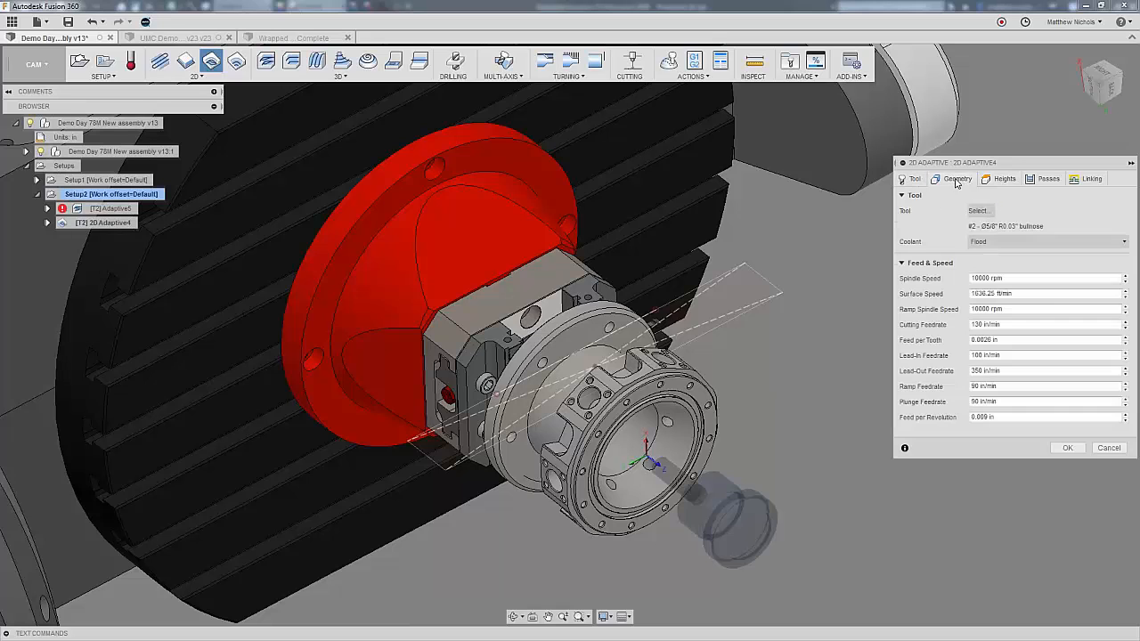
pyautogui.click(956, 181)
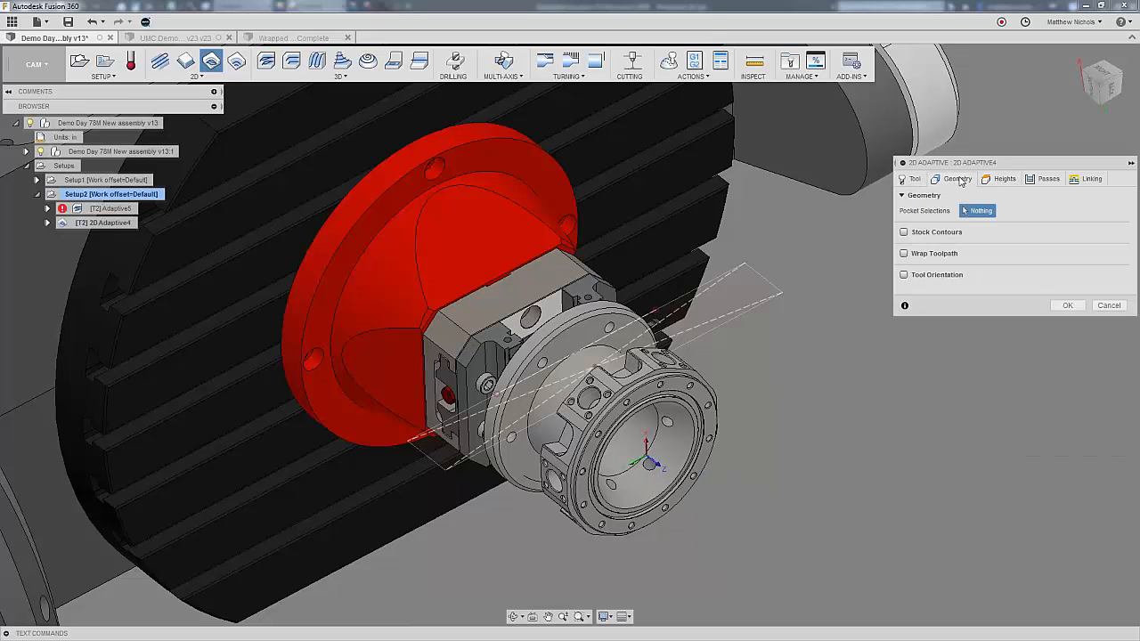
pyautogui.click(904, 253)
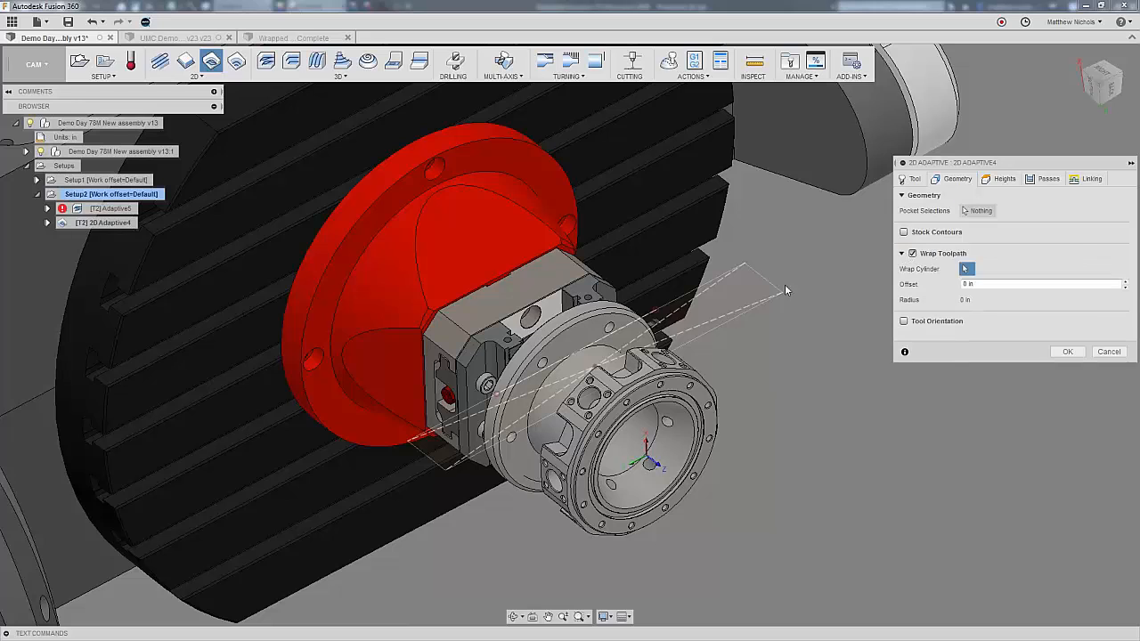
pyautogui.click(587, 363)
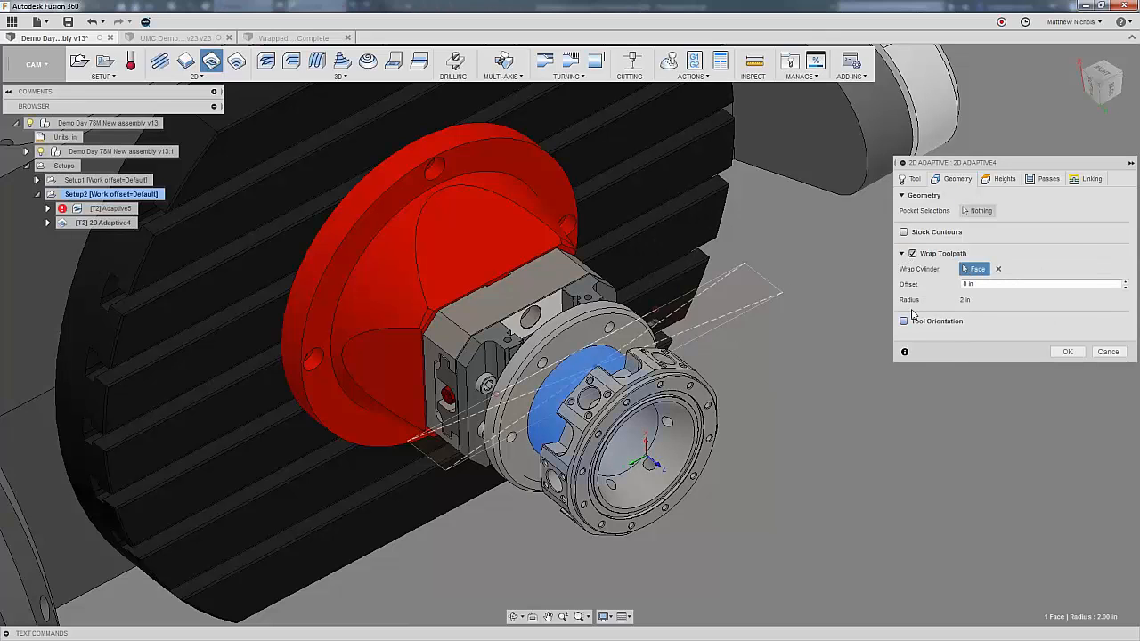
pyautogui.click(978, 211)
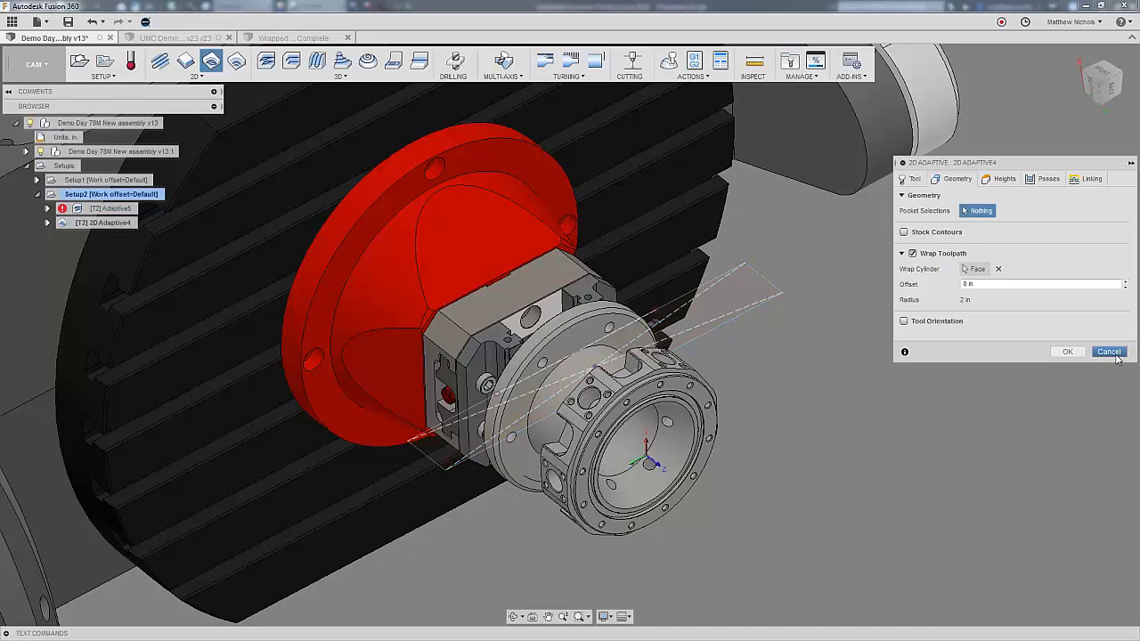
pyautogui.press('Escape')
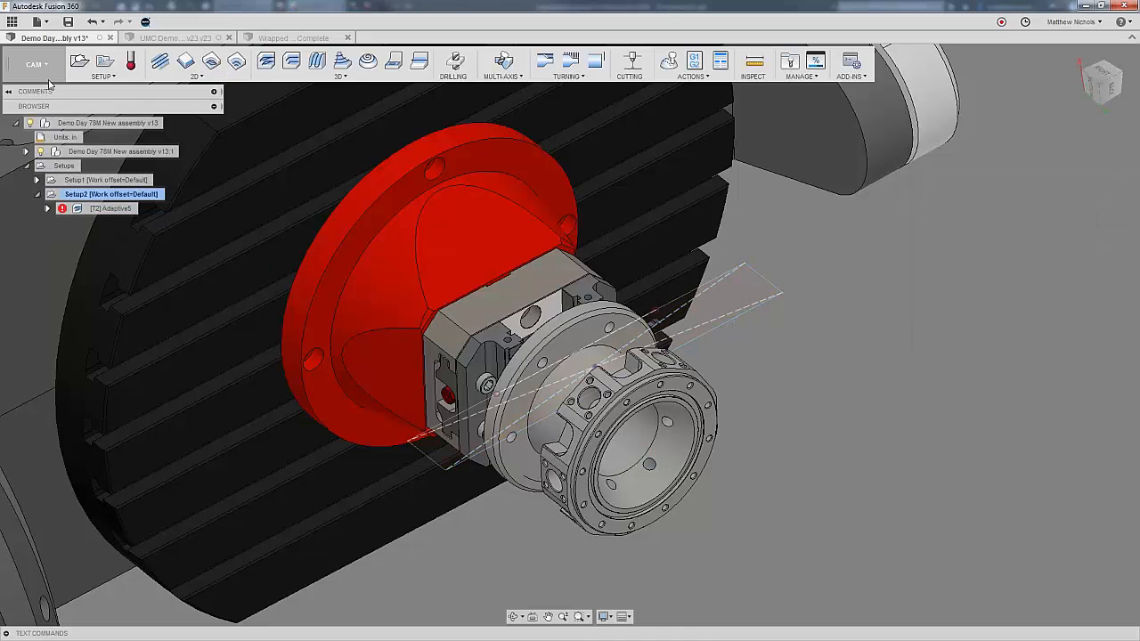
pyautogui.click(46, 76)
pyautogui.click(46, 94)
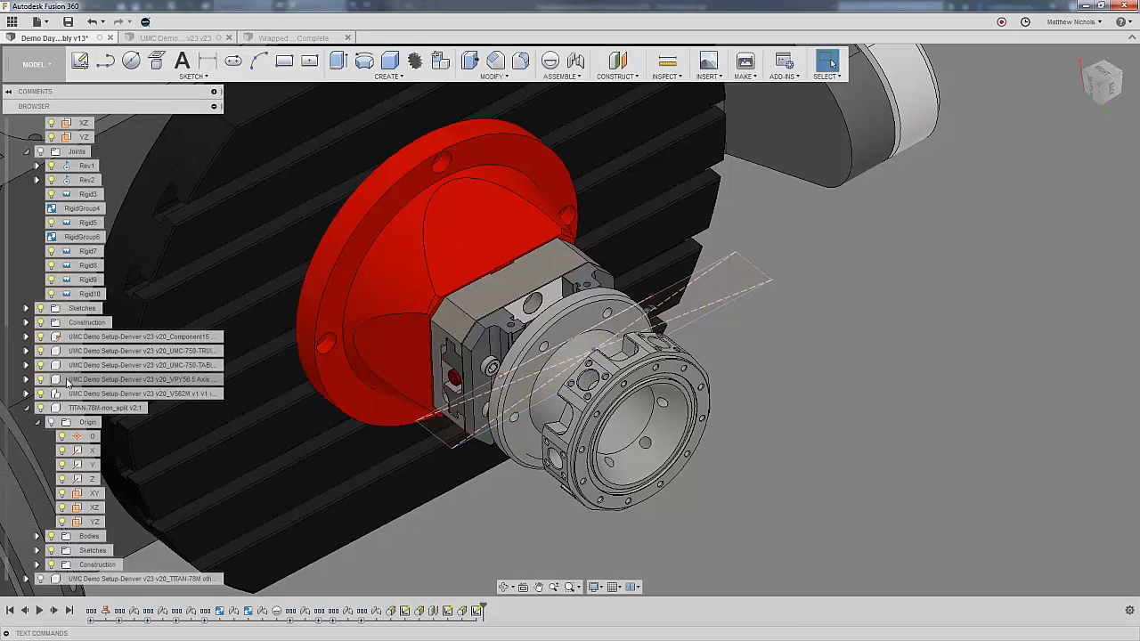
# Expand the assembly's sketches in the browser and open Sketch3, the flat rectangle sketch, for editing.
pyautogui.scroll(2, 67, 381)
pyautogui.scroll(2, 67, 381)
pyautogui.scroll(-1, 67, 381)
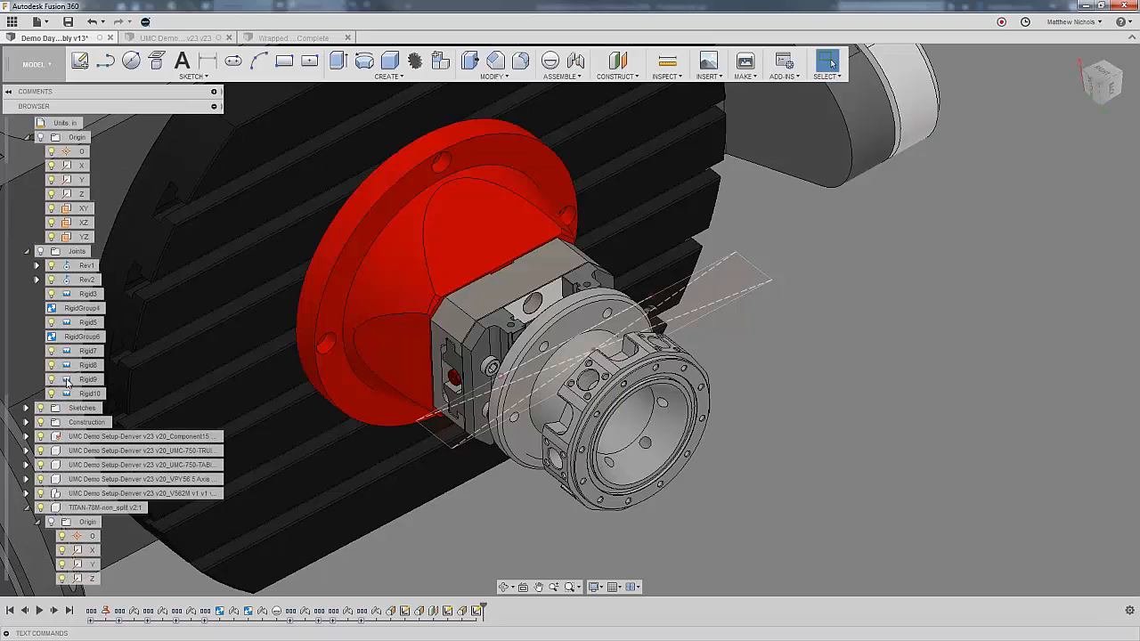
pyautogui.scroll(-1, 67, 381)
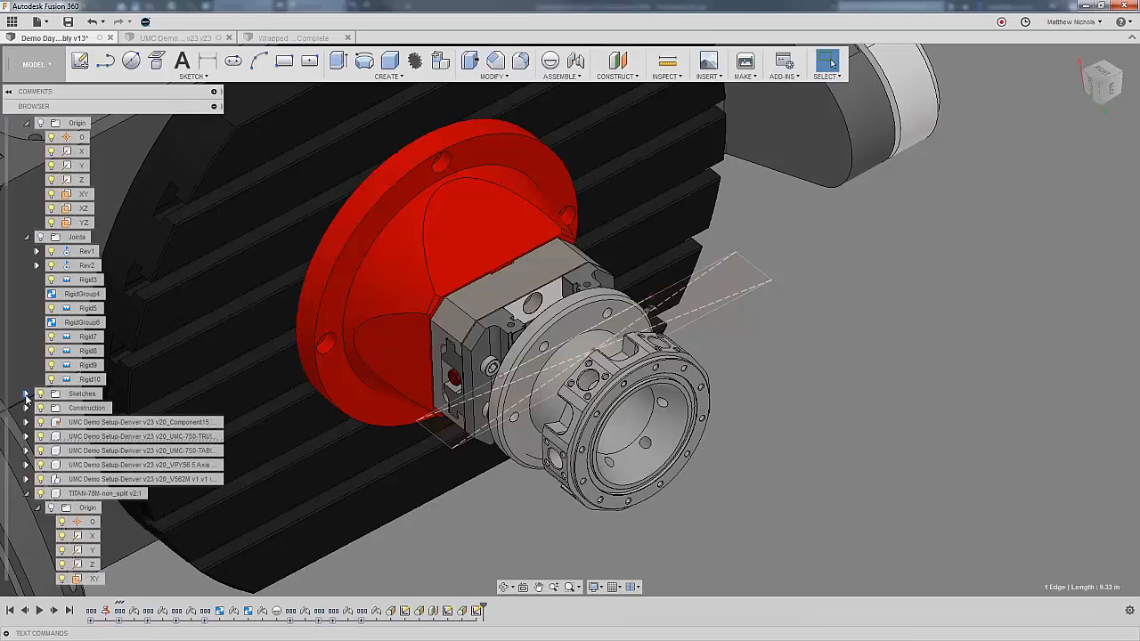
pyautogui.click(26, 394)
pyautogui.click(91, 421)
pyautogui.rightClick(94, 422)
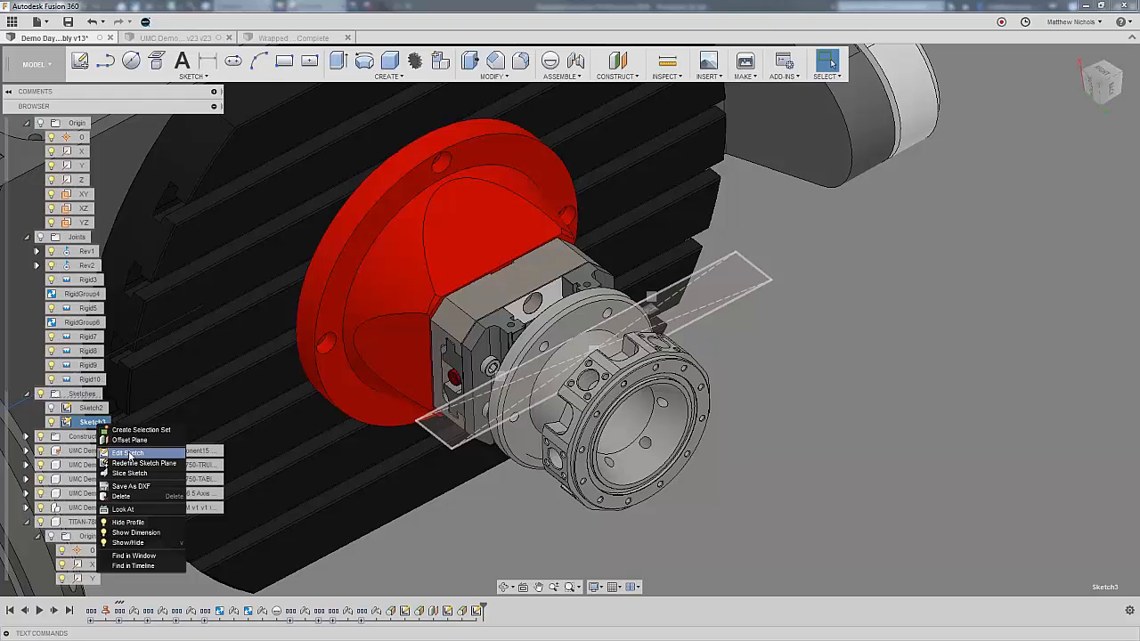
pyautogui.click(127, 452)
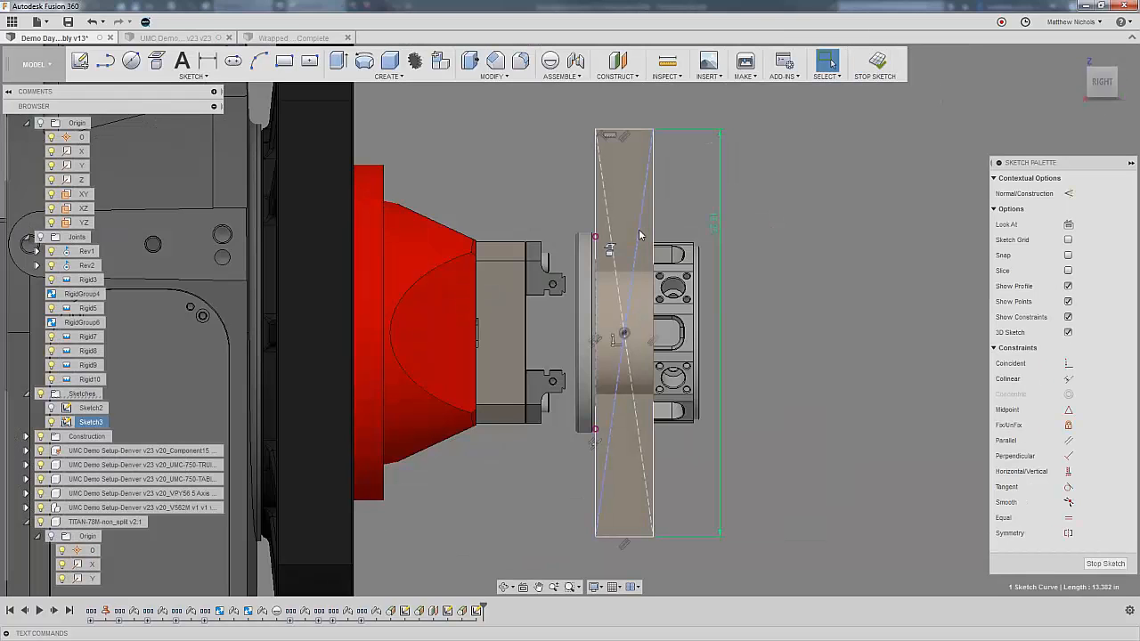
# Convert the rectangle's two diagonal construction lines to normal lines and delete them.
pyautogui.keyDown('shift'); pyautogui.click(611, 235); pyautogui.keyUp('shift')
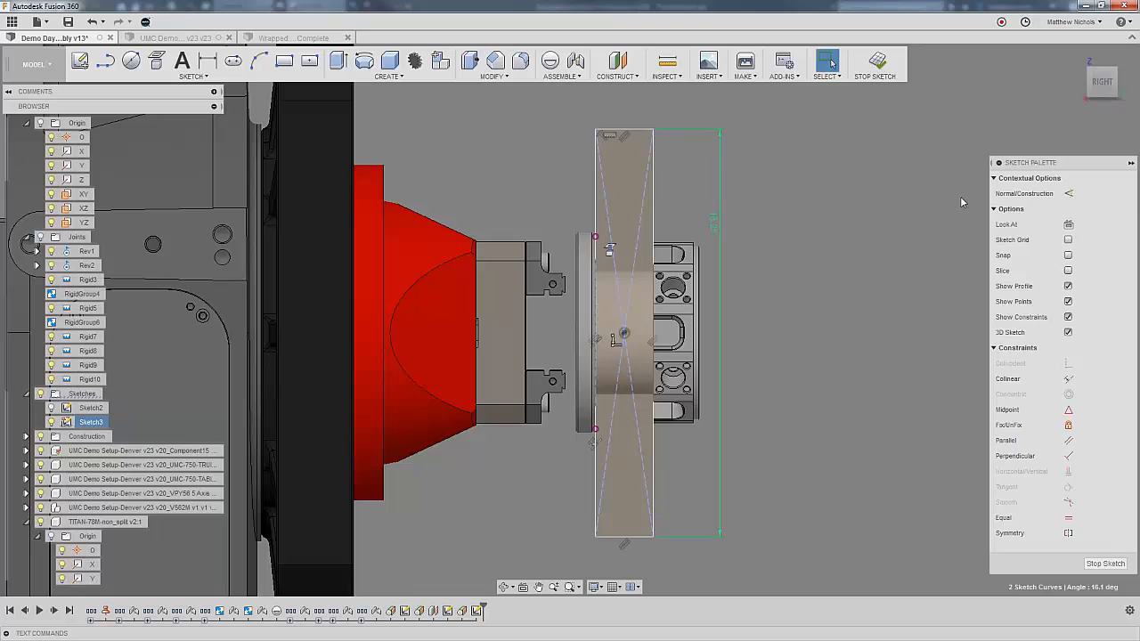
pyautogui.click(1069, 194)
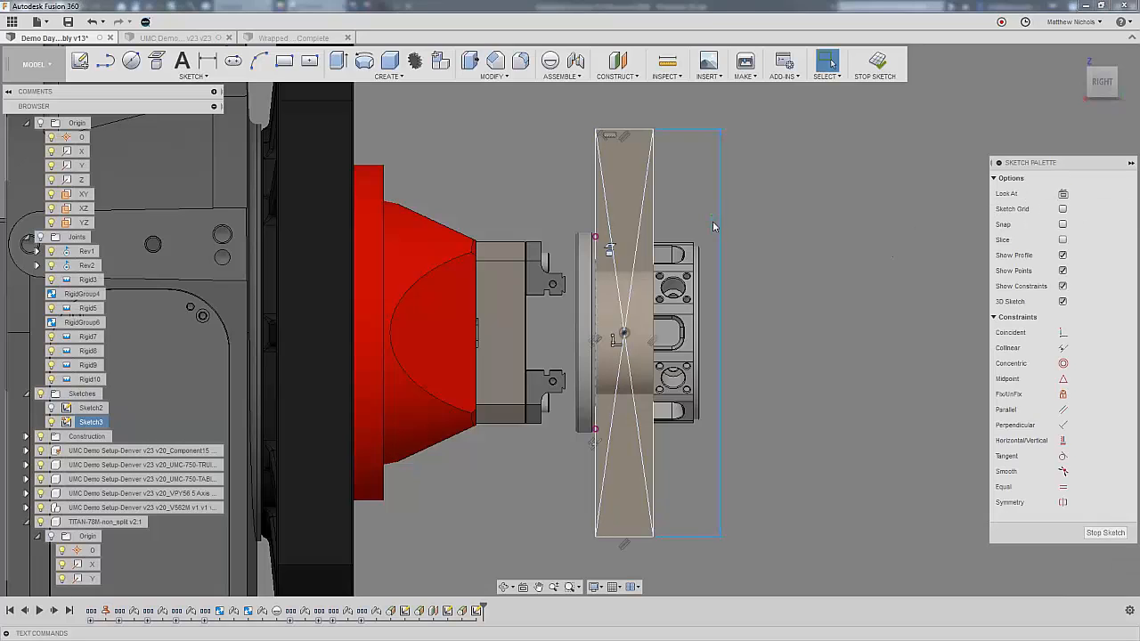
pyautogui.click(636, 257)
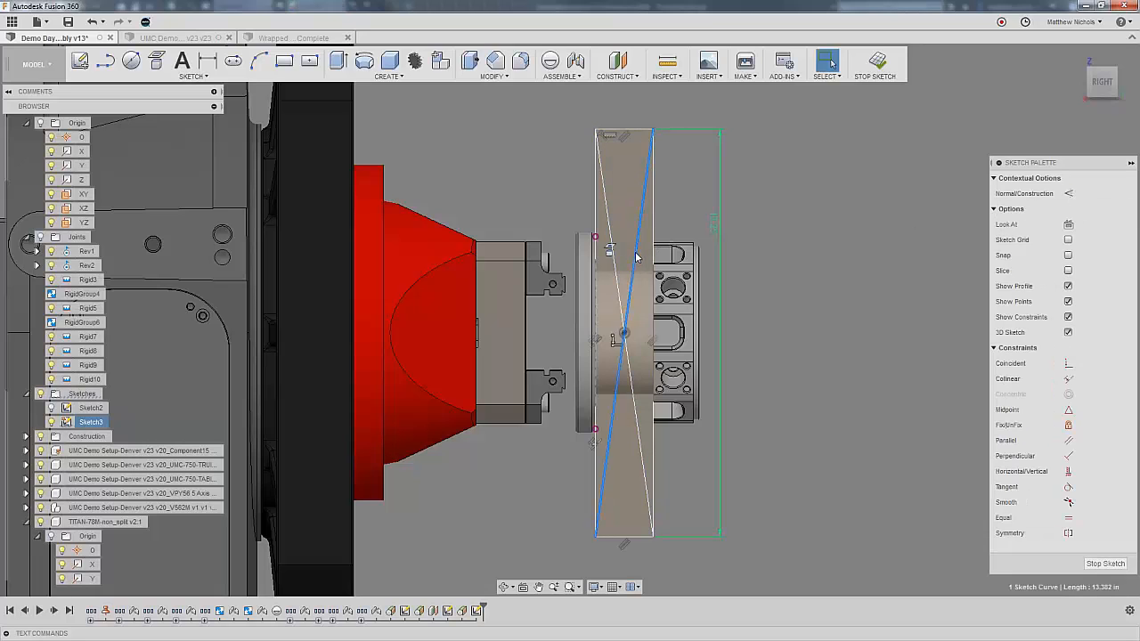
pyautogui.keyDown('shift'); pyautogui.click(615, 279); pyautogui.keyUp('shift')
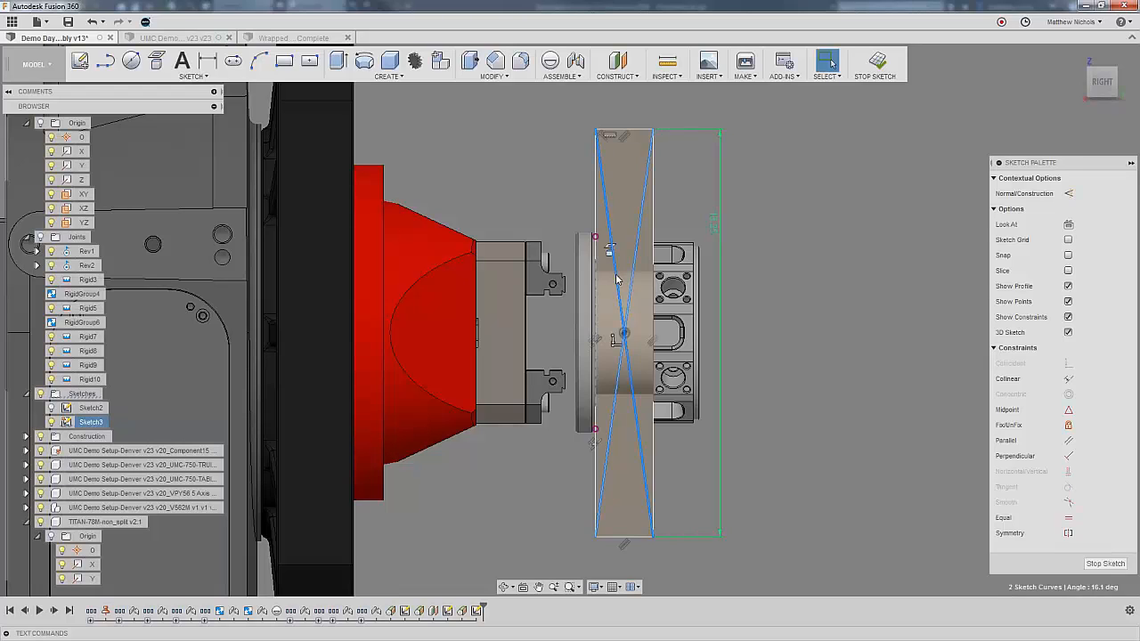
pyautogui.press('Delete')
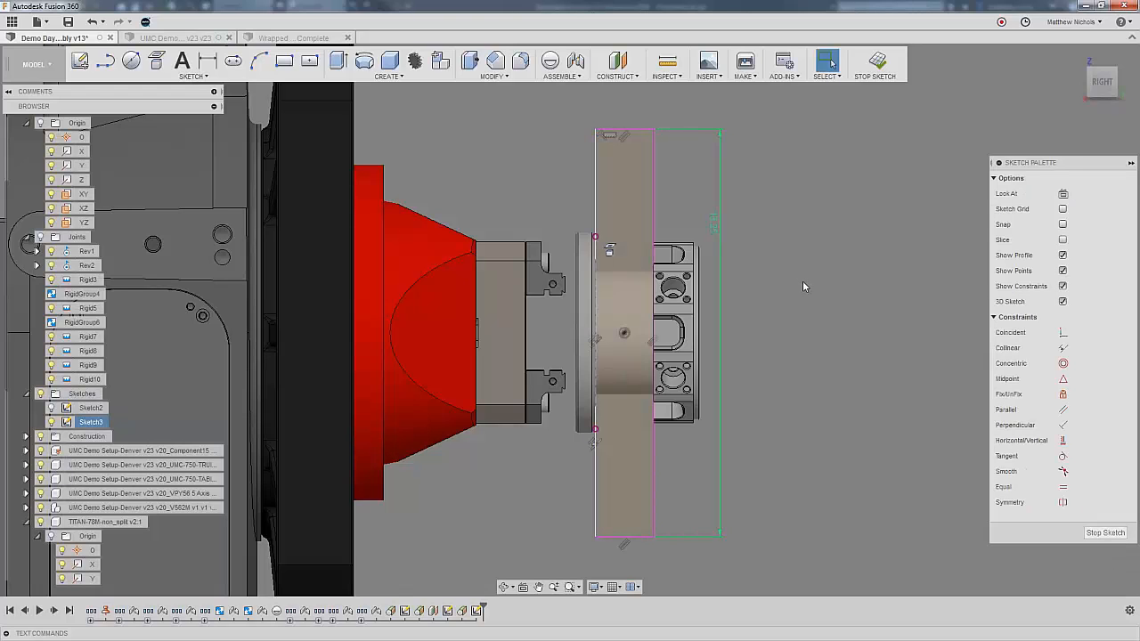
# Dimension the rectangle's width along its upper edge.
pyautogui.press('d')
pyautogui.click(634, 125)
pyautogui.click(633, 114)
pyautogui.press('Return')
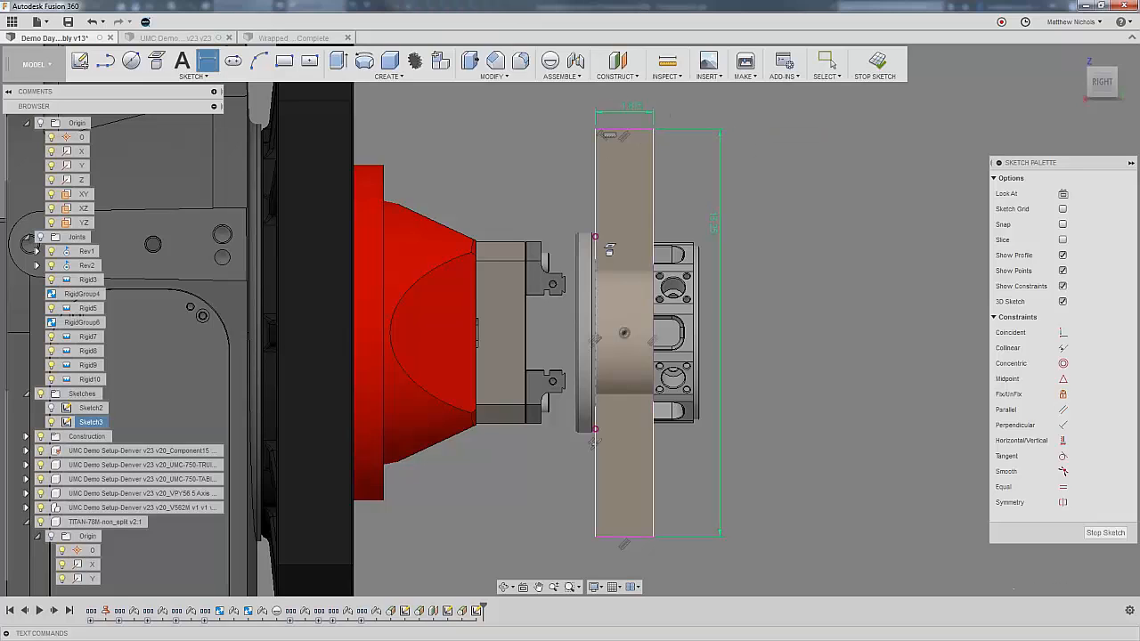
# Add a driven dimension between the rectangle's flange-side edge and the center point.
pyautogui.click(596, 169)
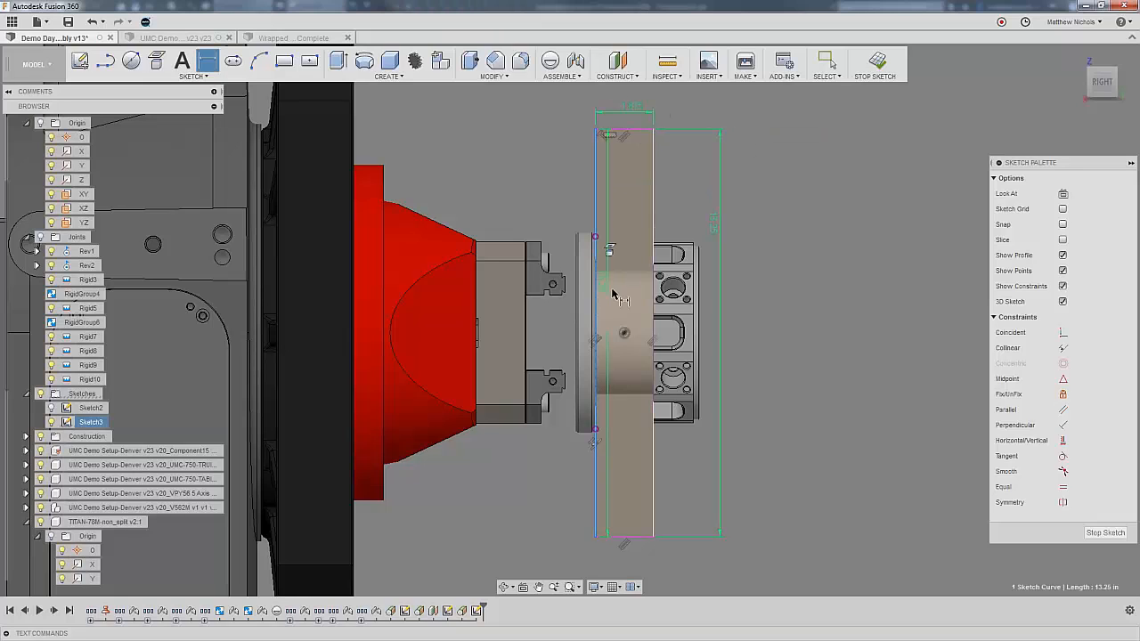
pyautogui.click(625, 336)
pyautogui.click(575, 169)
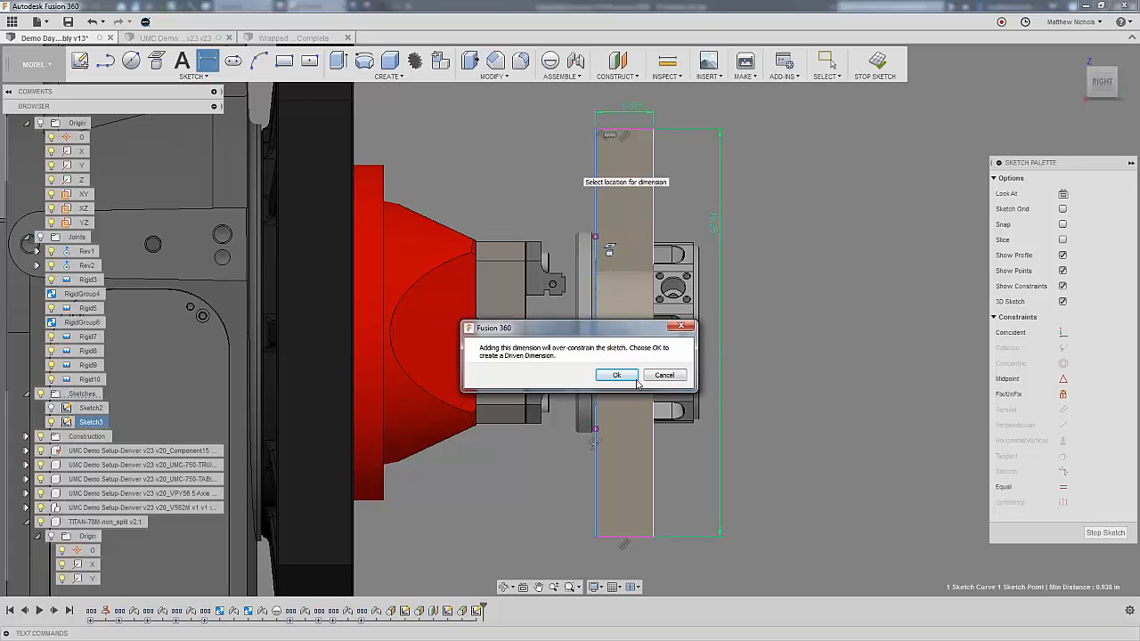
pyautogui.click(616, 375)
pyautogui.press('Escape')
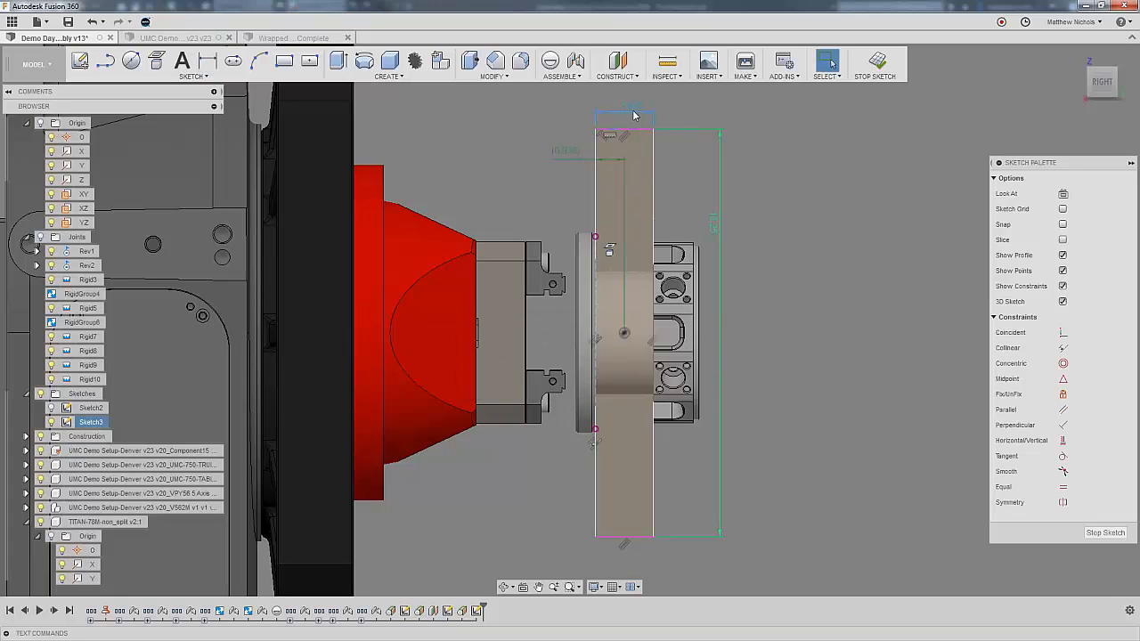
# Delete the rectangle's width dimension, and toggle driving on the flange-side center dimension before deleting it too.
pyautogui.click(634, 111)
pyautogui.press('Delete')
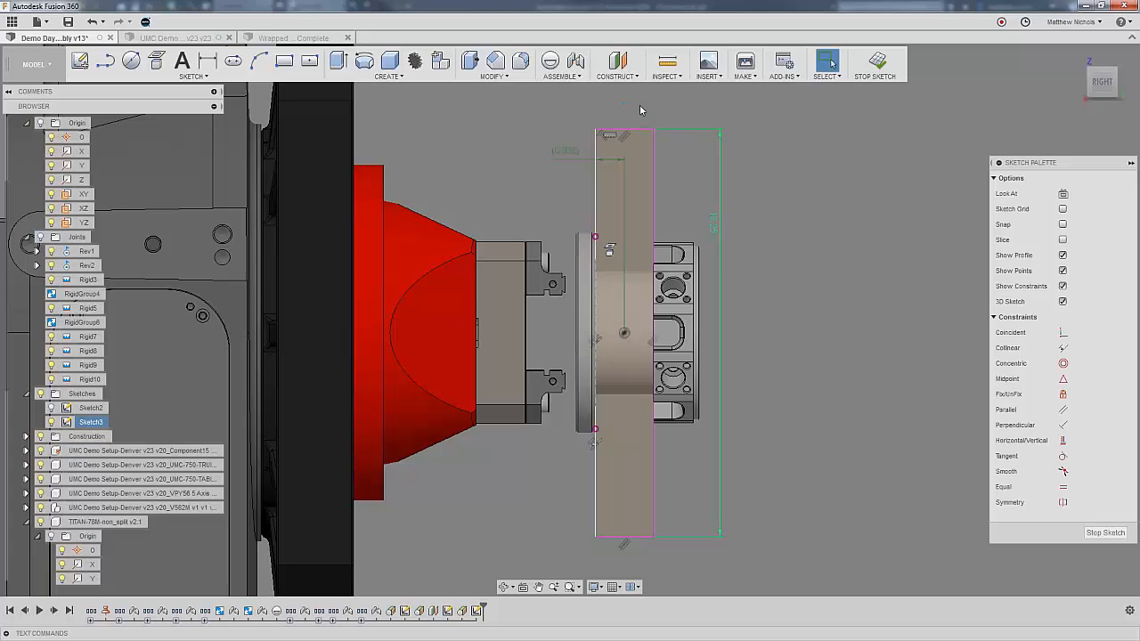
pyautogui.click(573, 156)
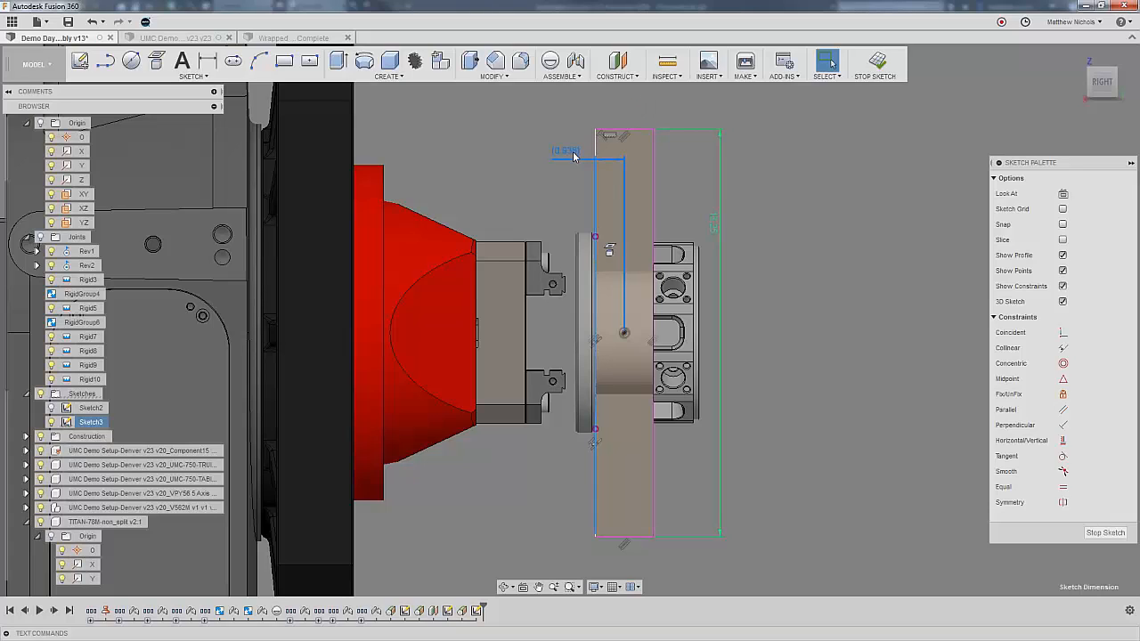
pyautogui.rightClick(574, 156)
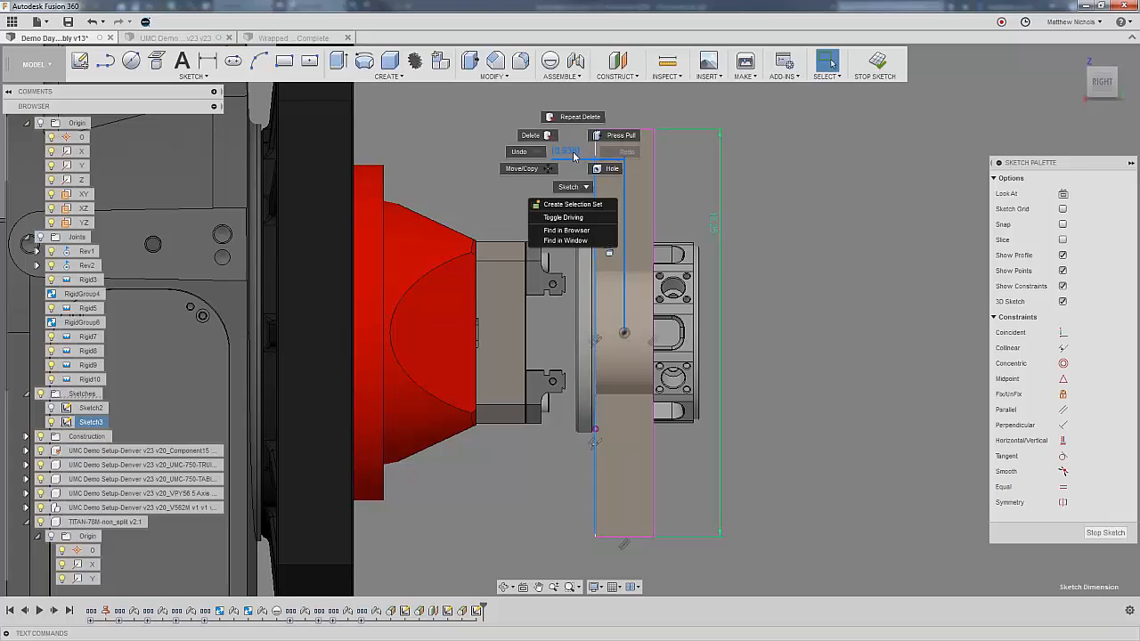
pyautogui.click(575, 217)
pyautogui.click(563, 150)
pyautogui.press('Delete')
# Try to dimension the distance from the center point to the rectangle's flange-side edge again.
pyautogui.press('d')
pyautogui.click(622, 333)
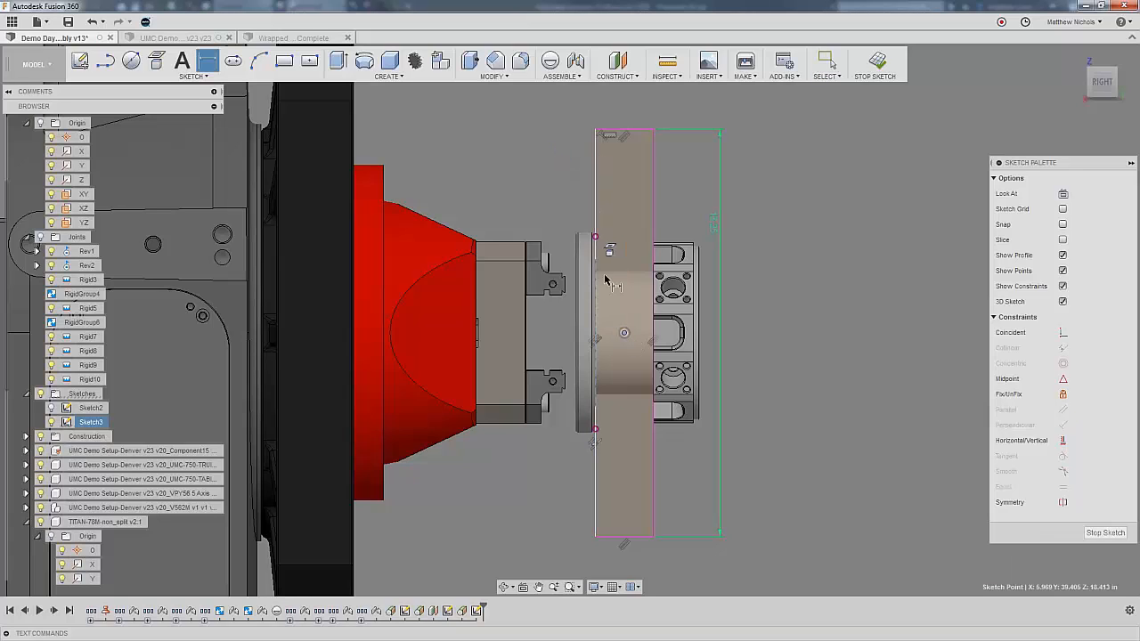
pyautogui.click(597, 181)
pyautogui.click(570, 178)
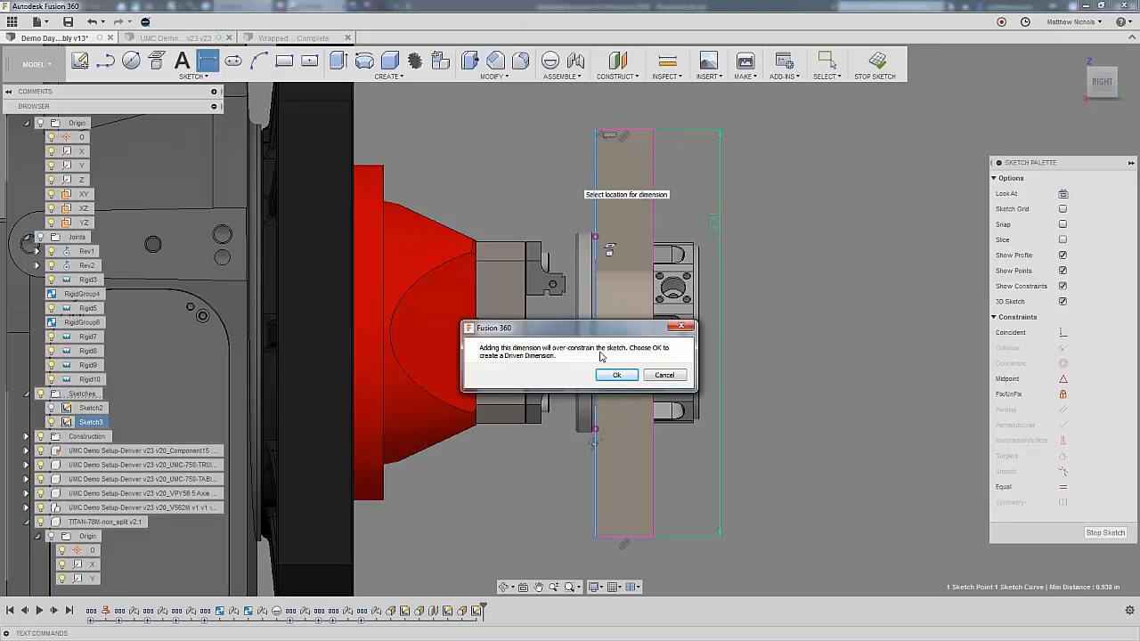
pyautogui.click(616, 375)
# Dimension the distance from the center point to the rectangle's edge on the side away from the flange.
pyautogui.click(624, 333)
pyautogui.click(653, 199)
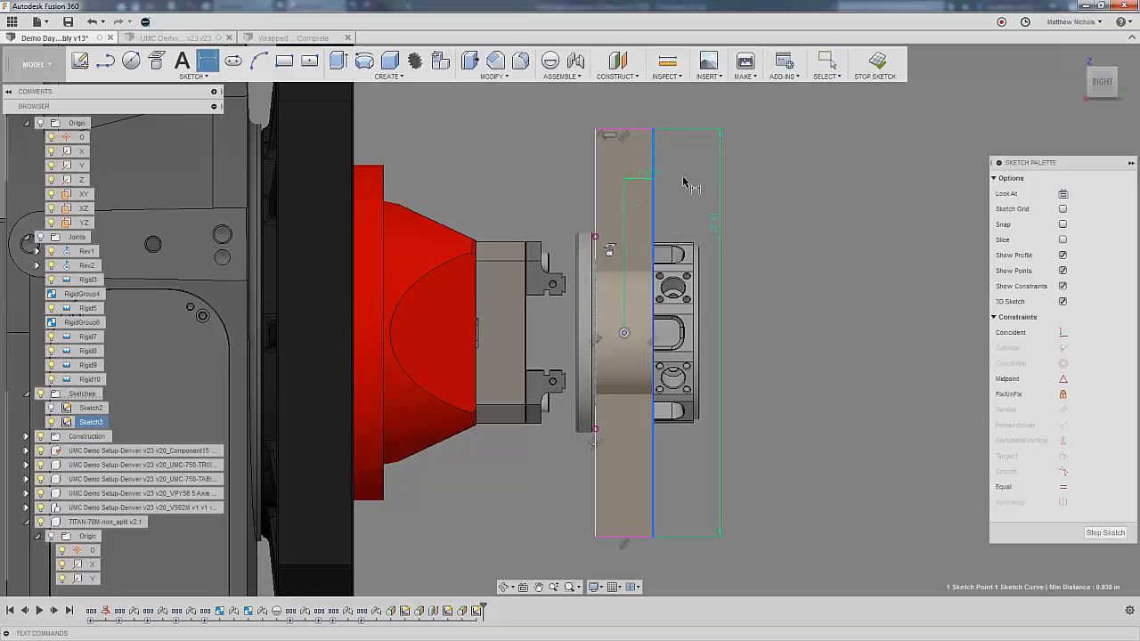
pyautogui.click(684, 182)
pyautogui.write('1')
pyautogui.press('Return')
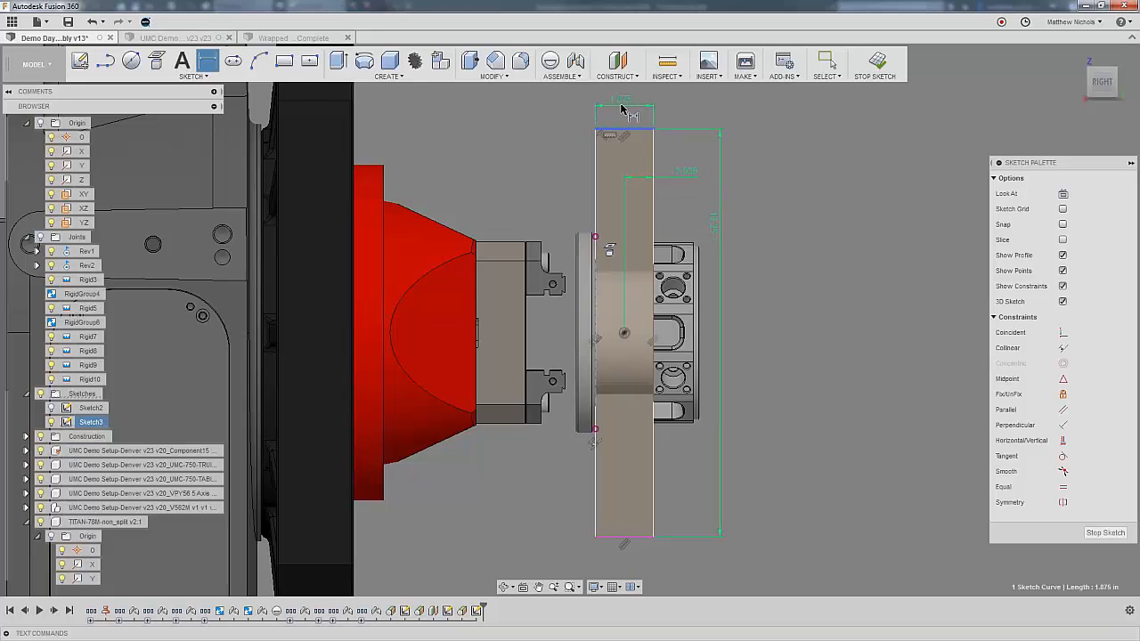
# Add a driven dimension for the rectangle's width above its upper edge.
pyautogui.click(621, 109)
pyautogui.press('Return')
pyautogui.press('Escape')
# Set the dimension from the center point to the far edge to 1.875 in/2 and finish the sketch.
pyautogui.moveTo(640, 181); pyautogui.dragTo(644, 249, button='middle')
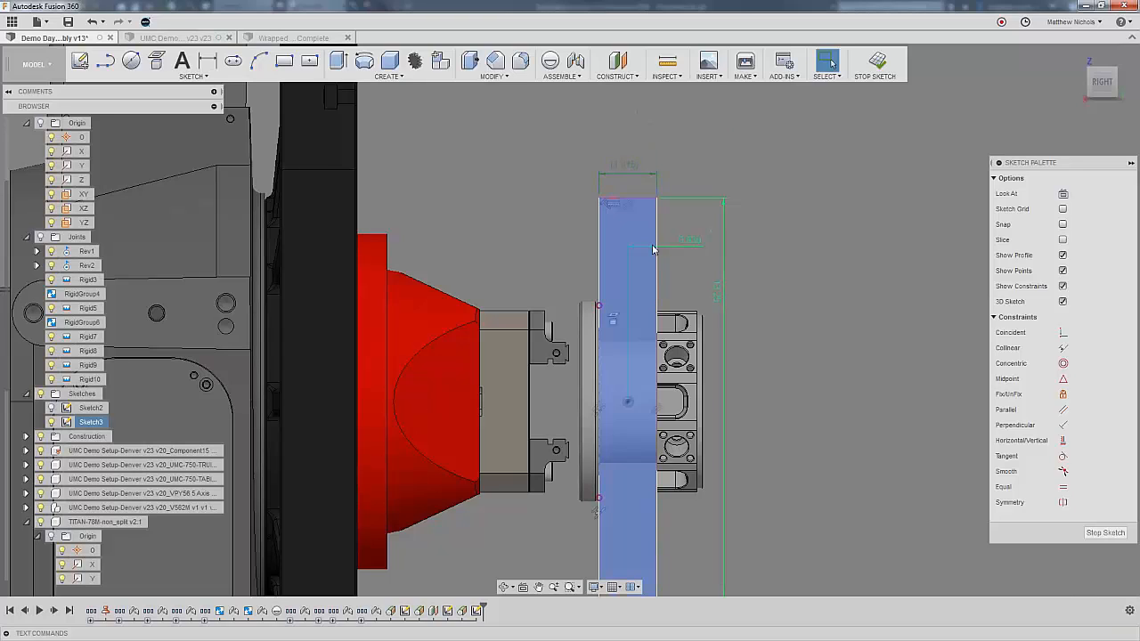
pyautogui.doubleClick(685, 241)
pyautogui.write('/2')
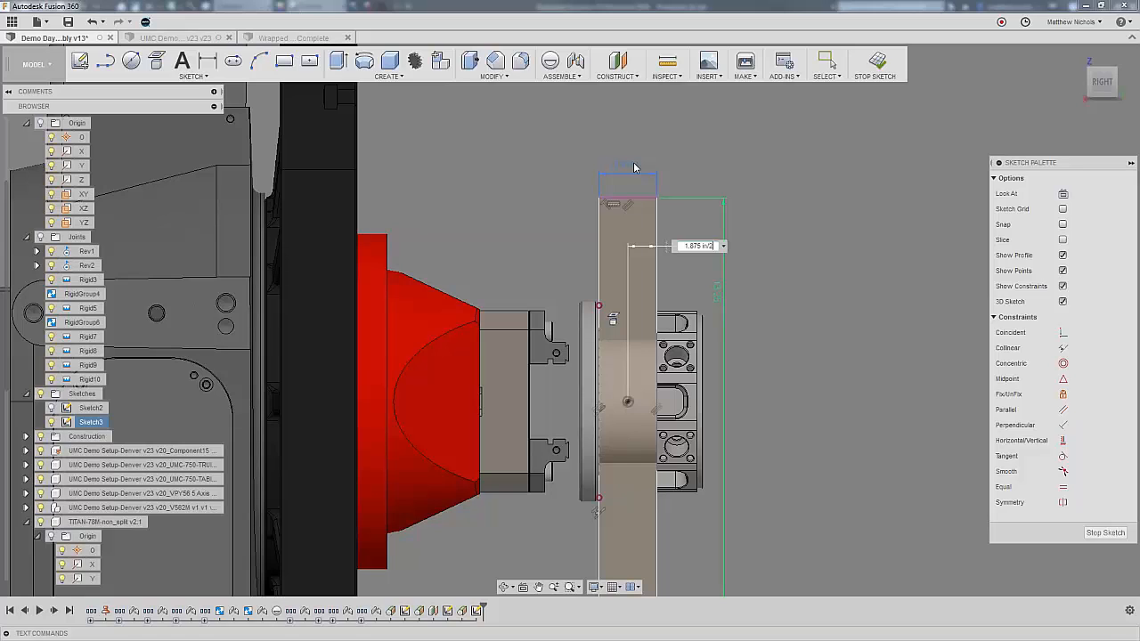
pyautogui.press('Return')
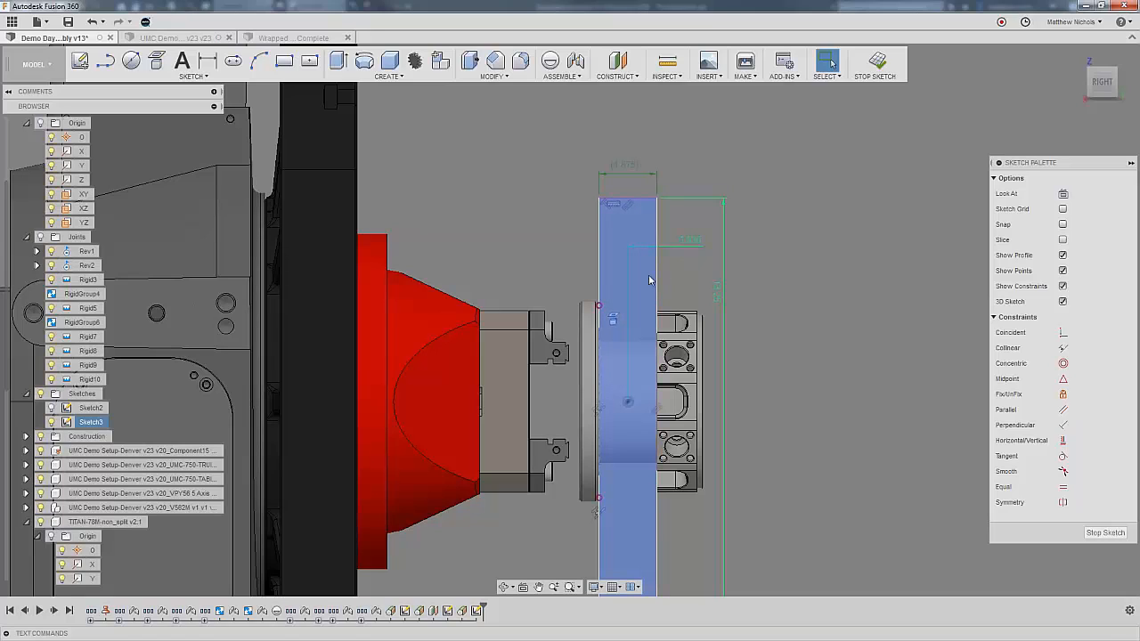
pyautogui.click(886, 69)
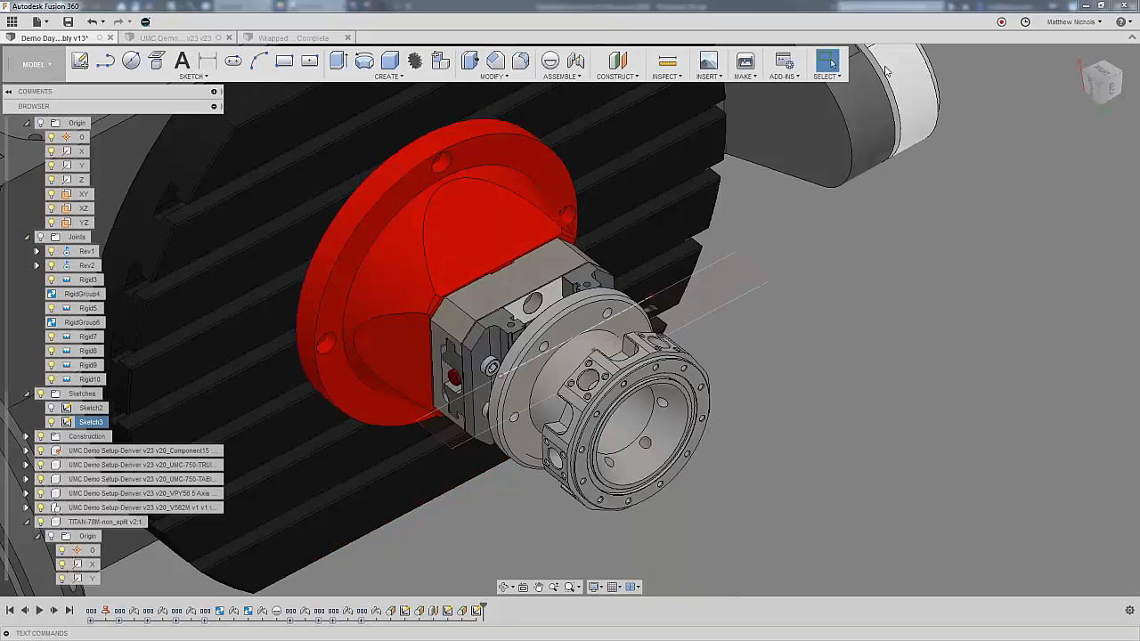
# Create a 2D Adaptive operation in the CAM workspace, wrapped around the part's cylindrical neck face, with the sketch rectangle as pocket selection.
pyautogui.click(51, 68)
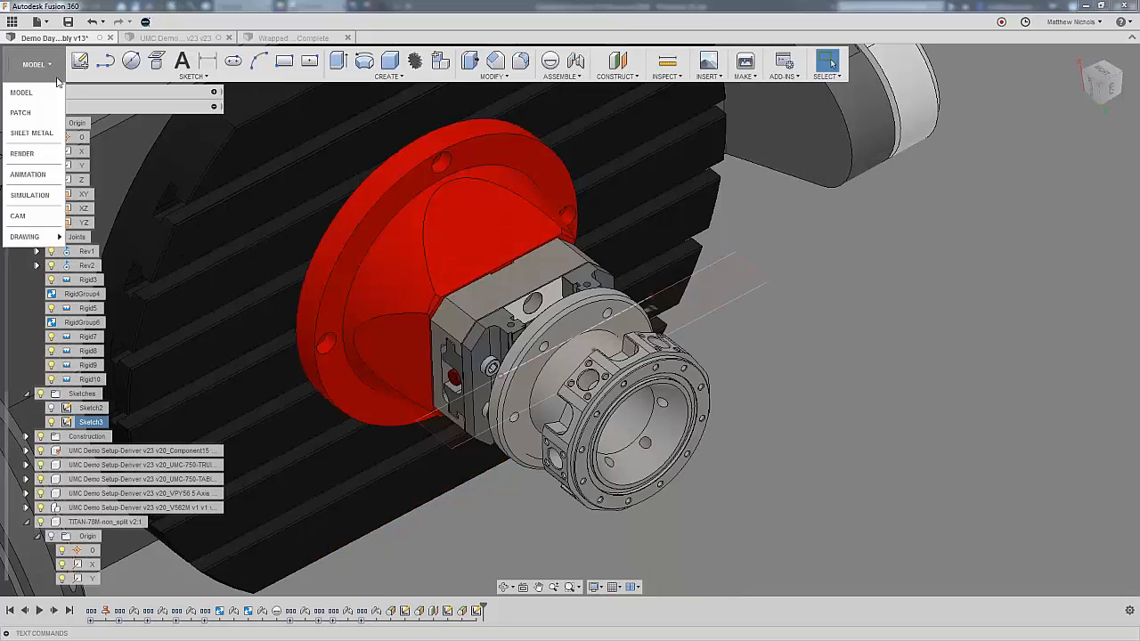
pyautogui.click(40, 214)
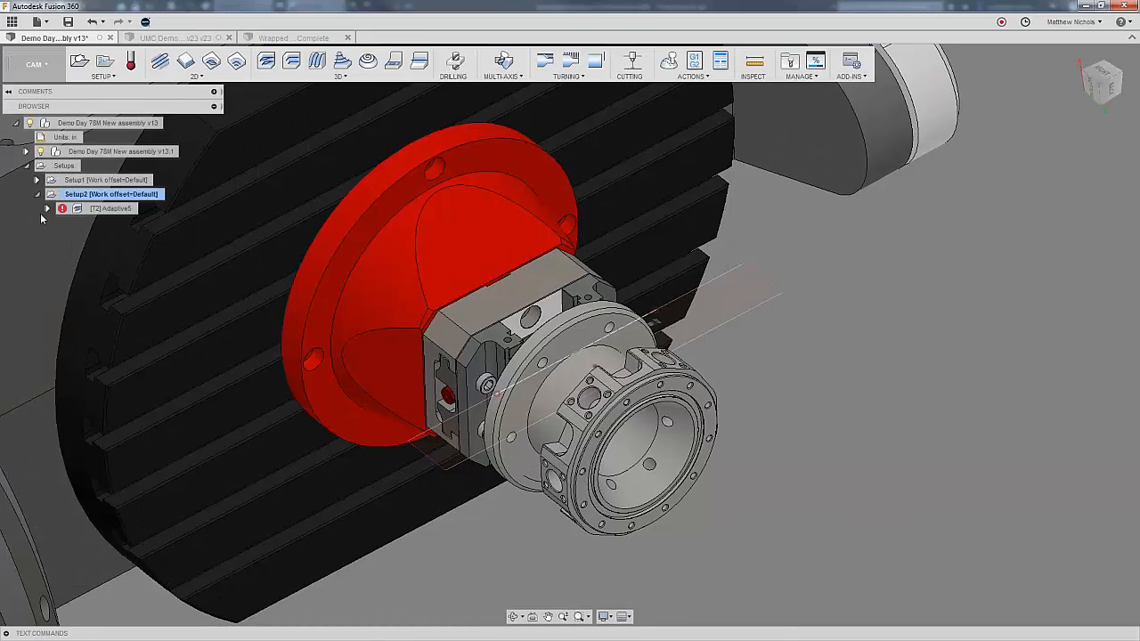
pyautogui.click(211, 60)
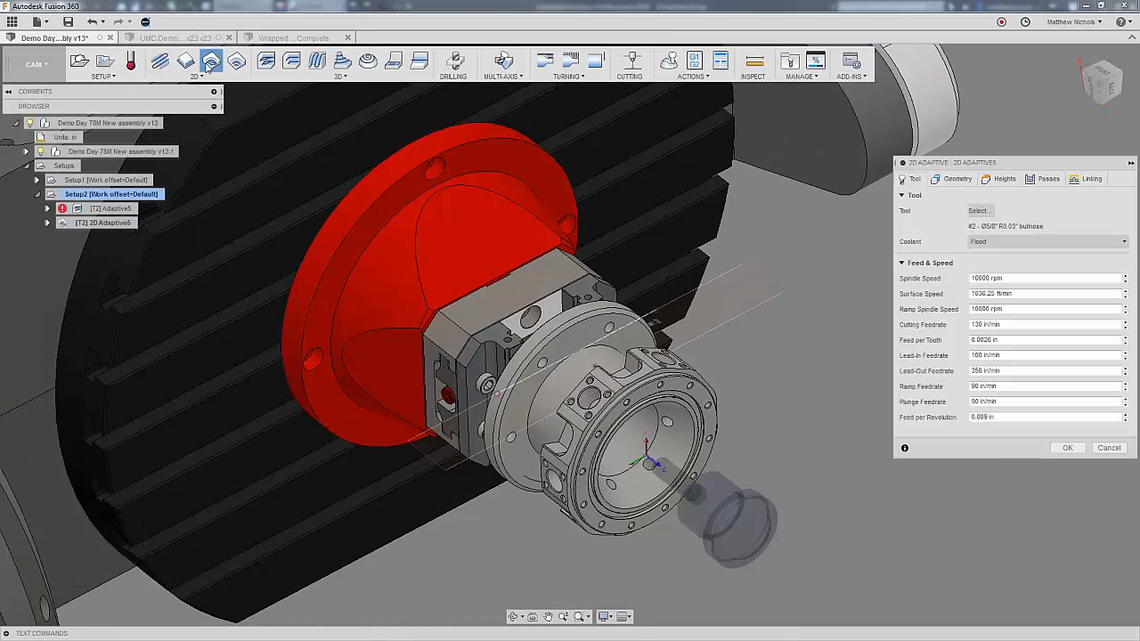
pyautogui.click(956, 180)
pyautogui.click(911, 254)
pyautogui.click(618, 365)
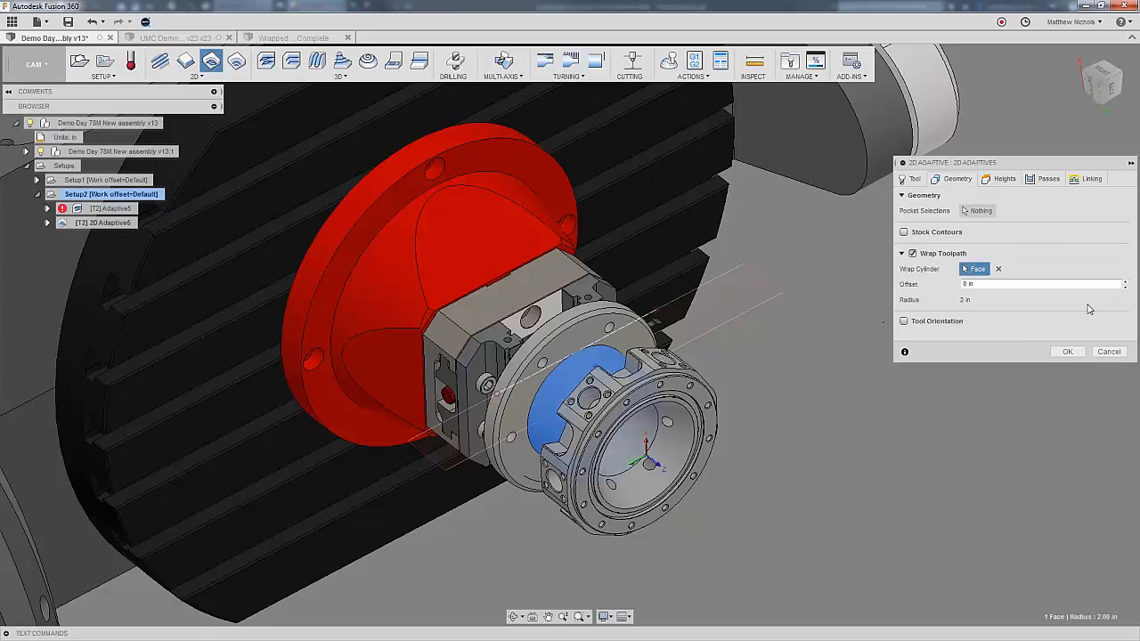
pyautogui.click(988, 211)
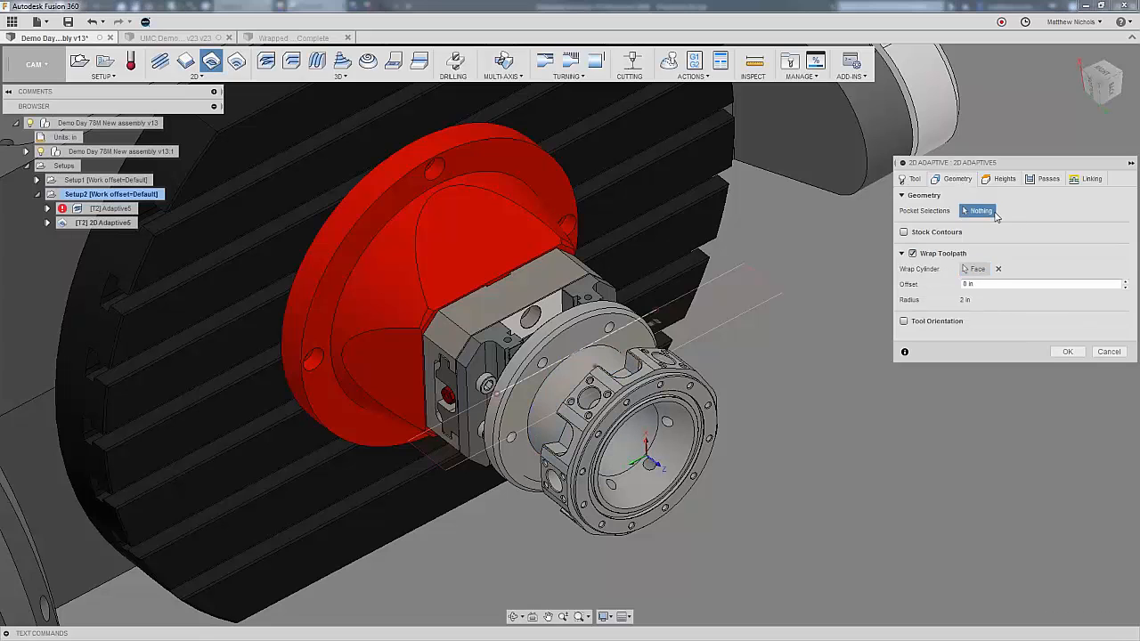
pyautogui.click(767, 307)
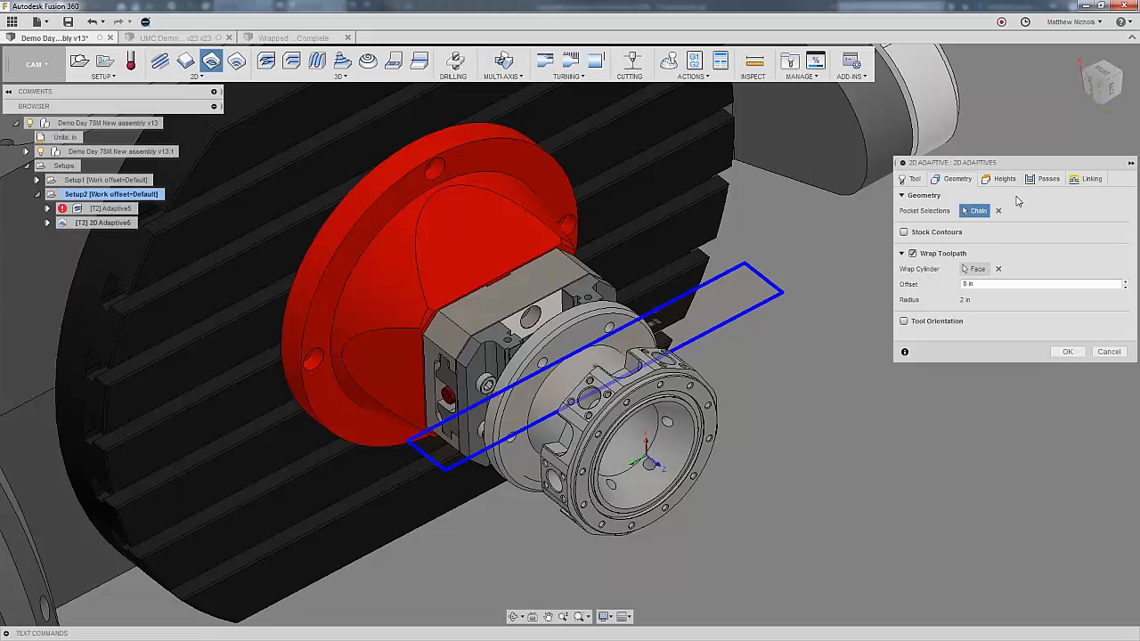
# Enable multiple depths for the 2D adaptive operation with a maximum roughing stepdown of .50 in.
pyautogui.click(1029, 181)
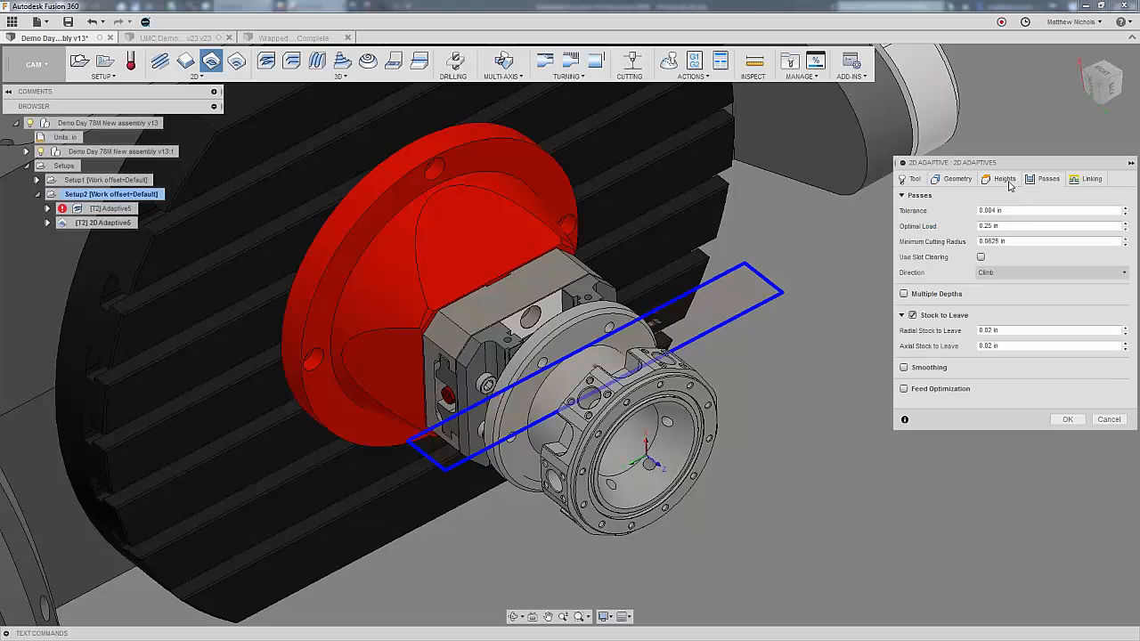
pyautogui.click(903, 293)
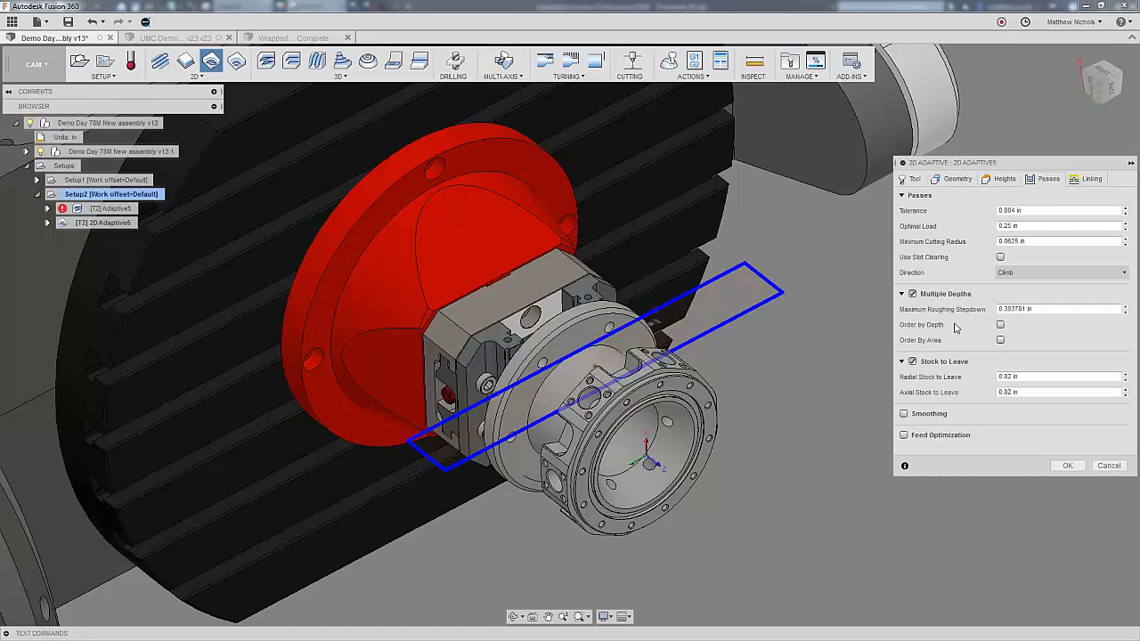
pyautogui.click(1044, 310)
pyautogui.press('BackSpace')
pyautogui.click(1026, 227)
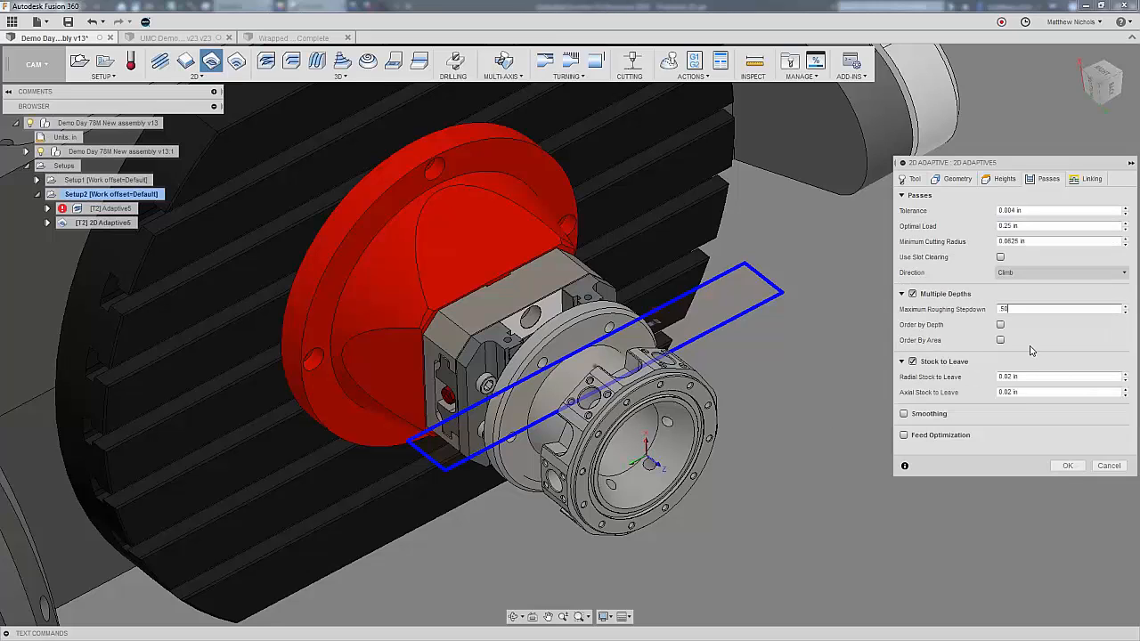
# Review the operation's heights, generate the wrapped 2D adaptive toolpath, and inspect it around the neck.
pyautogui.click(956, 185)
pyautogui.click(988, 185)
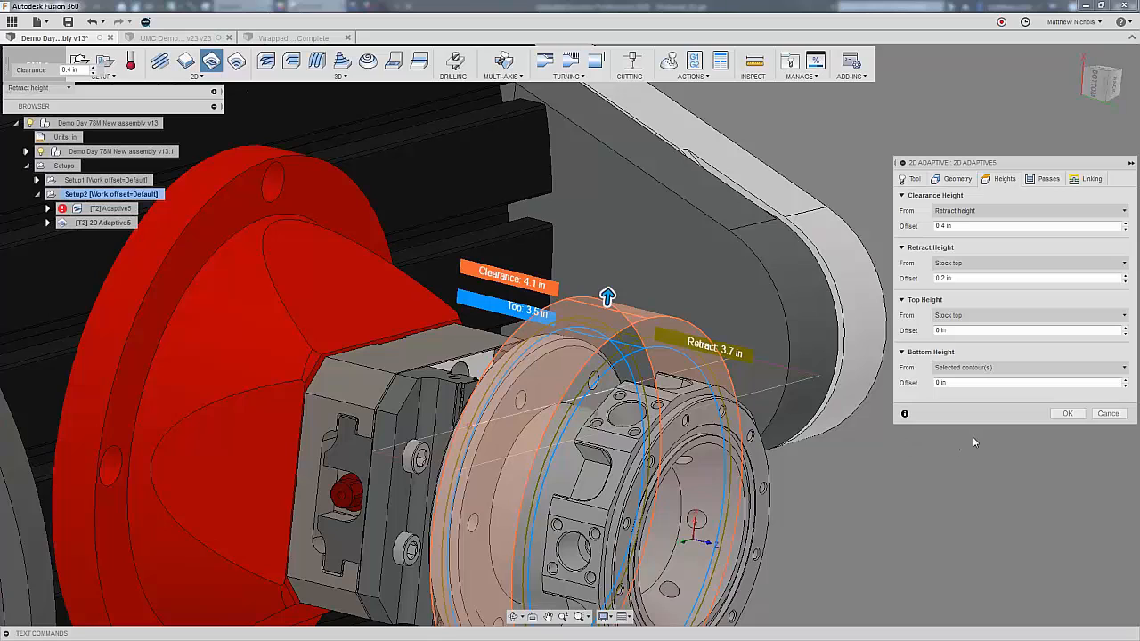
pyautogui.click(1073, 413)
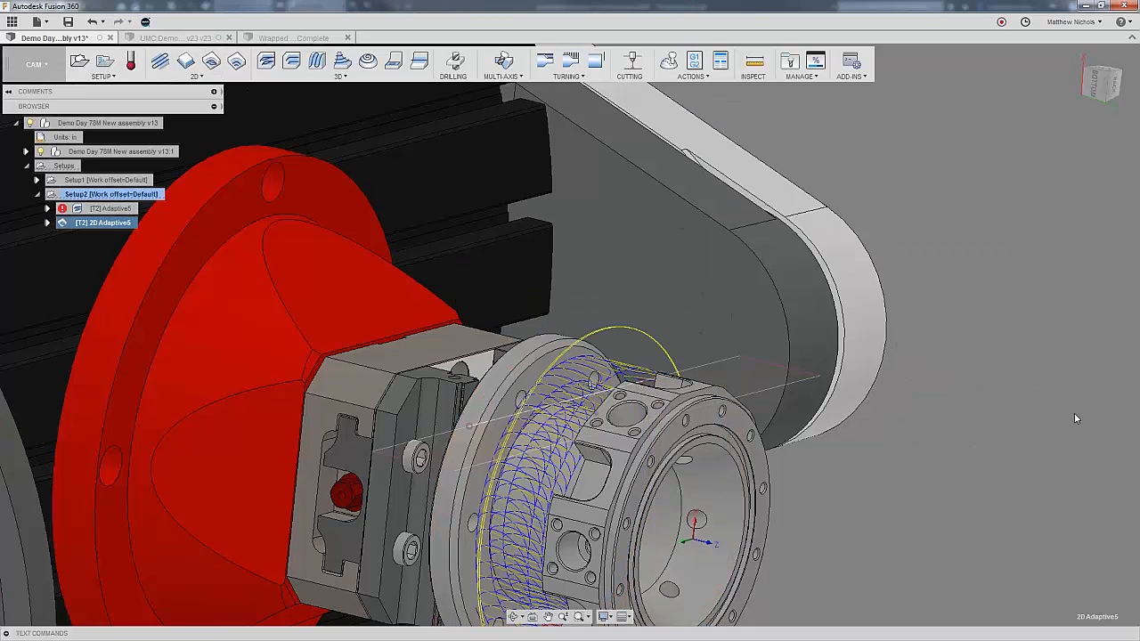
pyautogui.scroll(-4, 1006, 427)
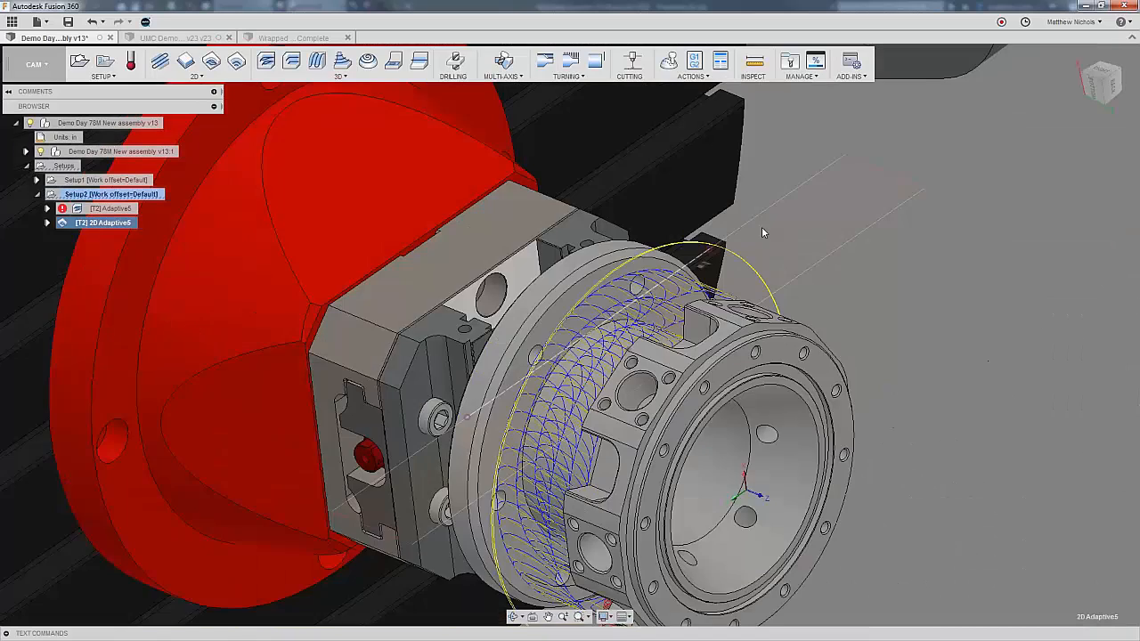
pyautogui.click(892, 332)
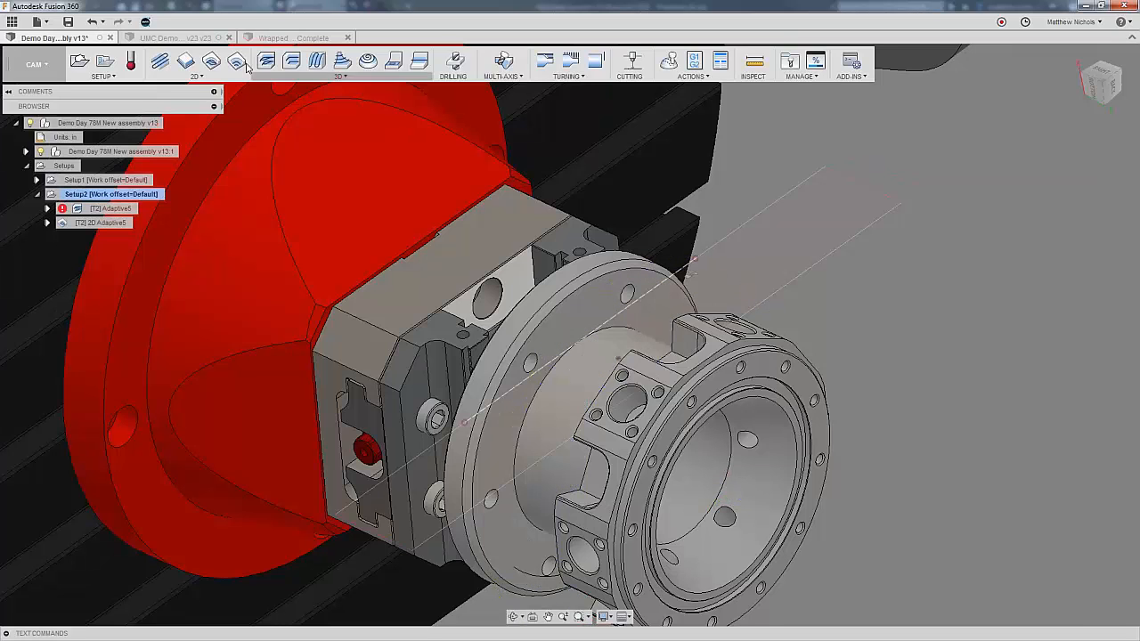
# Switch to the UMC Demo Setup-Denver document, inspect the ribbed part, and go to its CAM workspace.
pyautogui.click(174, 37)
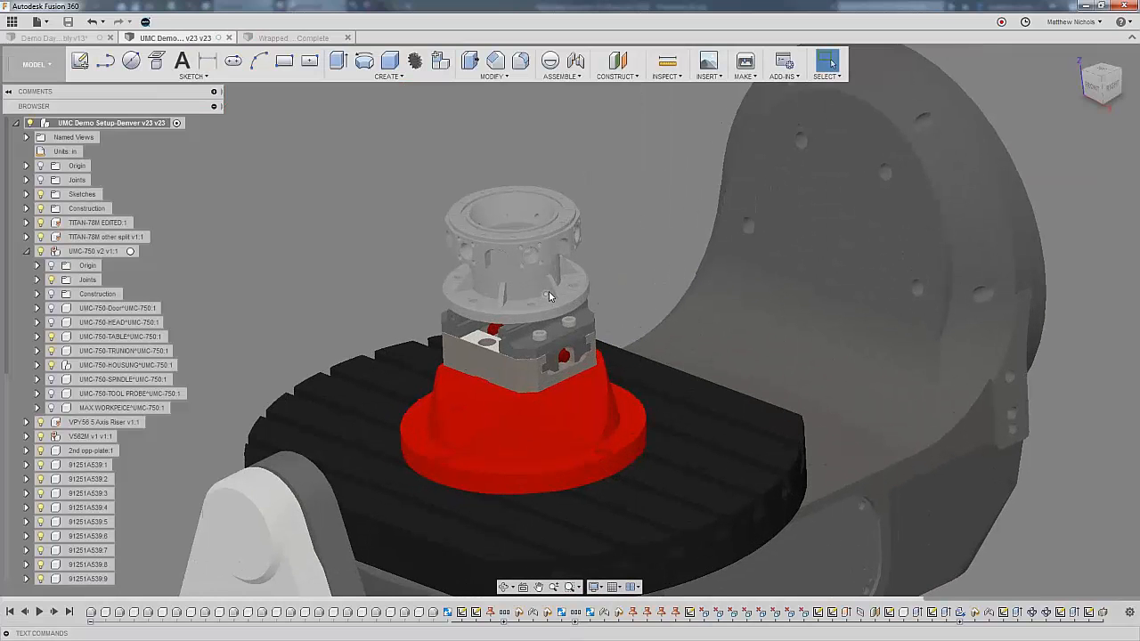
pyautogui.scroll(5, 548, 295)
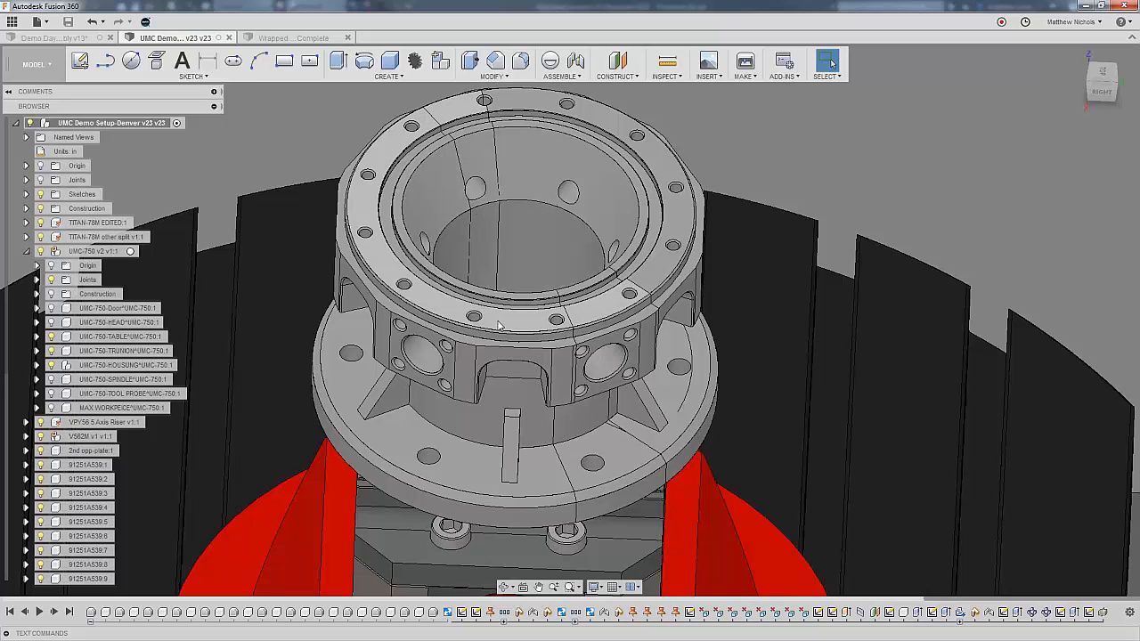
pyautogui.moveTo(536, 421); pyautogui.dragTo(548, 368, button='middle')
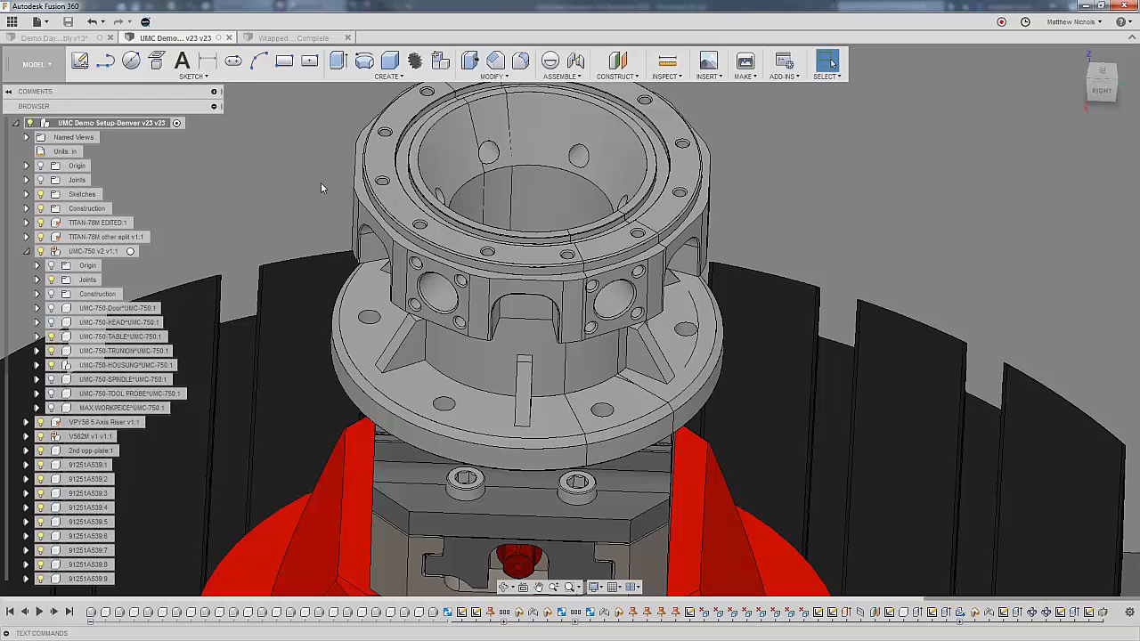
pyautogui.keyDown('shift'); pyautogui.moveTo(346, 238); pyautogui.dragTo(350, 254, button='middle'); pyautogui.keyUp('shift')
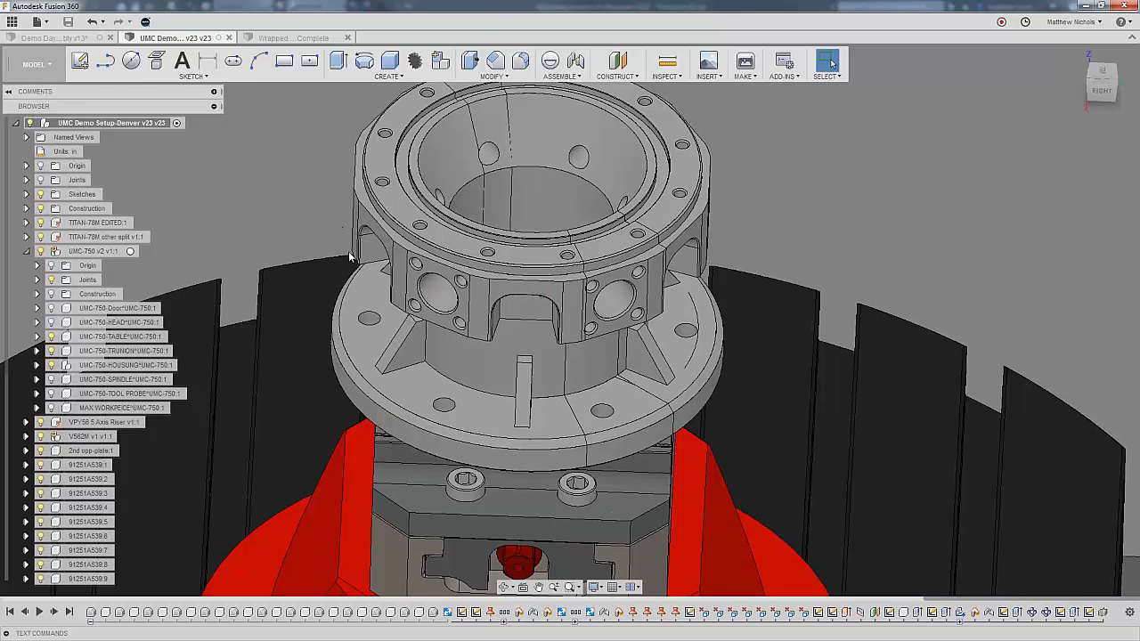
pyautogui.click(48, 71)
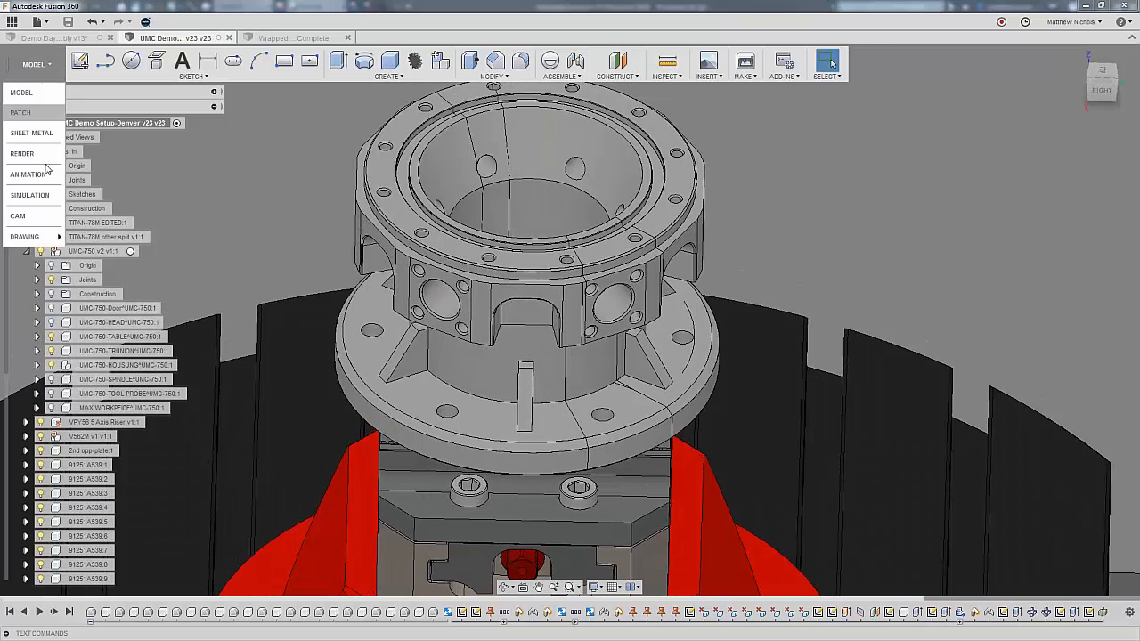
pyautogui.click(36, 219)
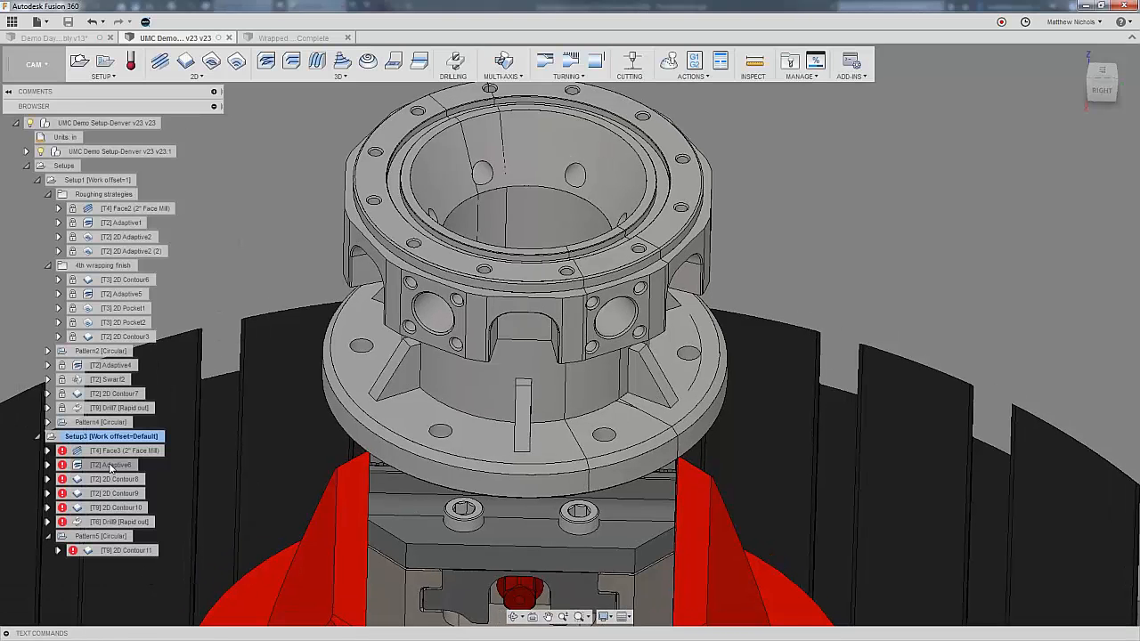
# Examine the 2D Adaptive2 toolpath and its wrapped pocket chain geometry, closing the operation without changes.
pyautogui.click(119, 238)
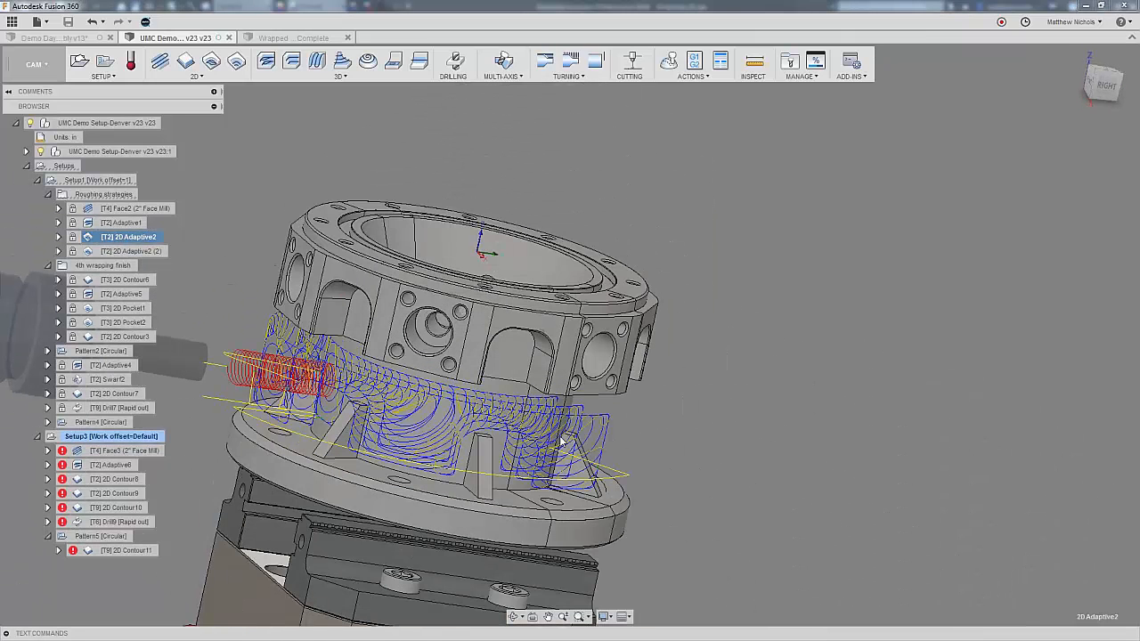
pyautogui.rightClick(136, 236)
pyautogui.click(153, 242)
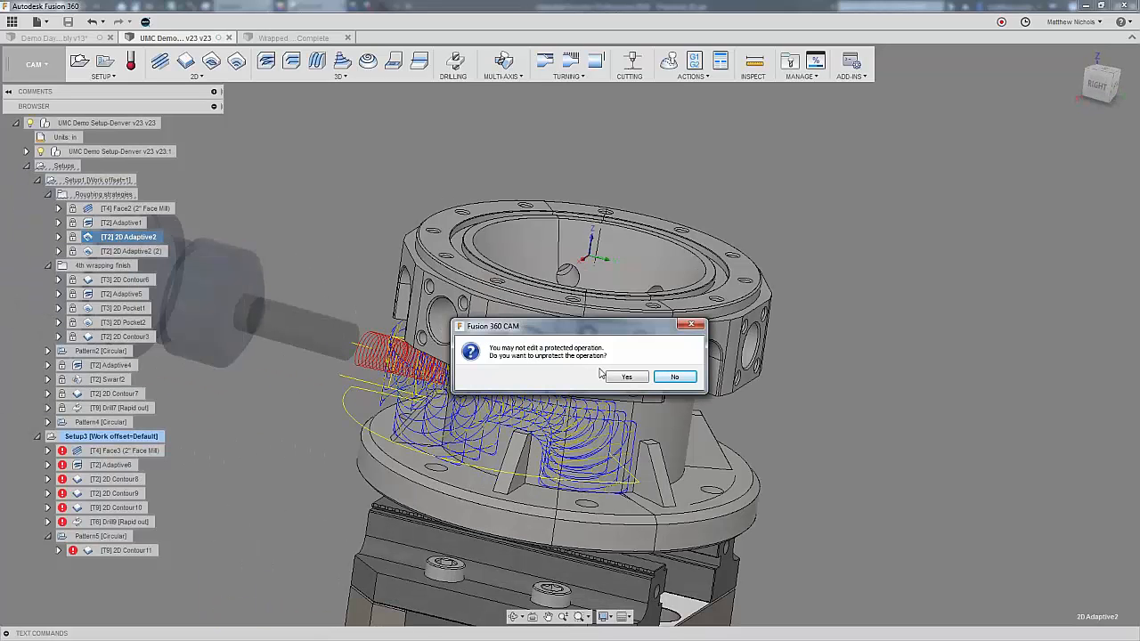
pyautogui.click(626, 377)
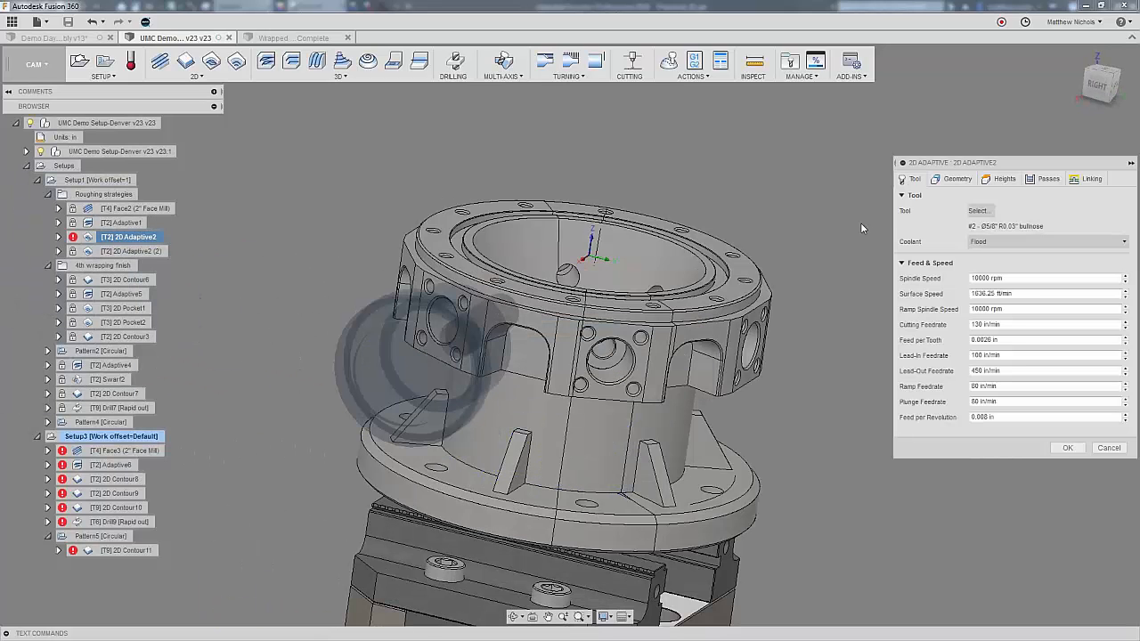
pyautogui.click(955, 178)
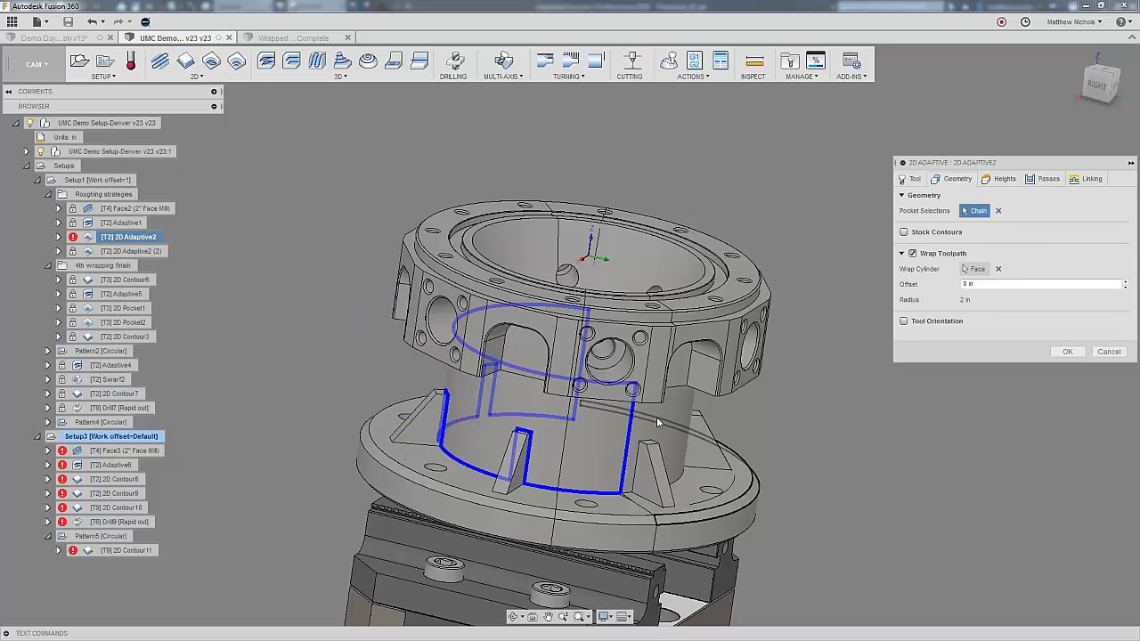
pyautogui.keyDown('shift'); pyautogui.moveTo(658, 423); pyautogui.dragTo(581, 474, button='middle'); pyautogui.keyUp('shift')
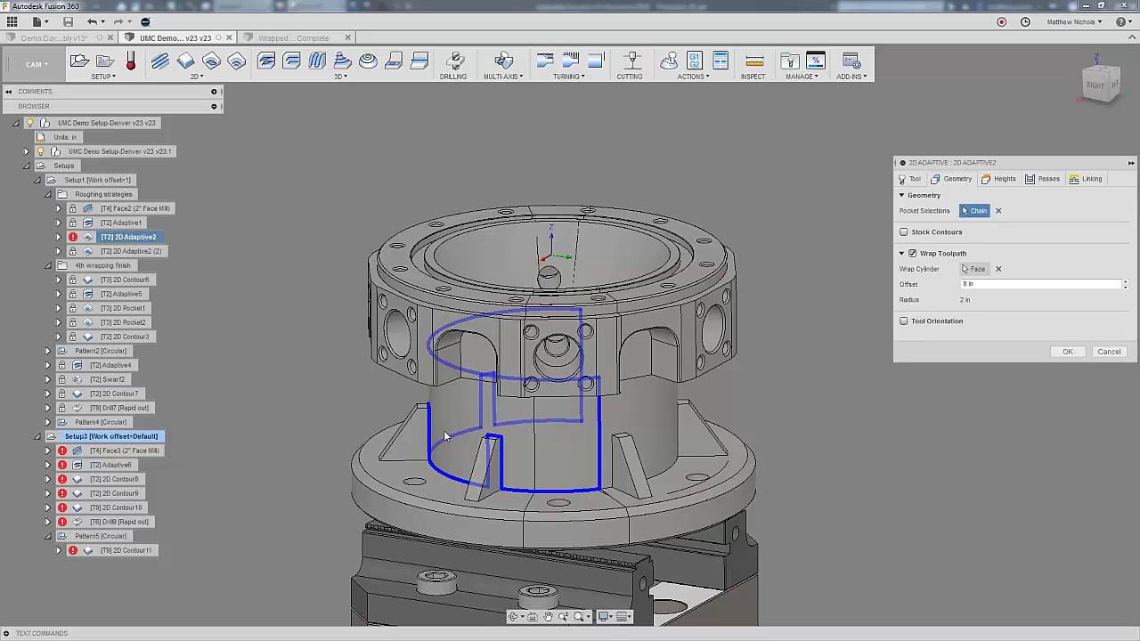
pyautogui.click(1108, 352)
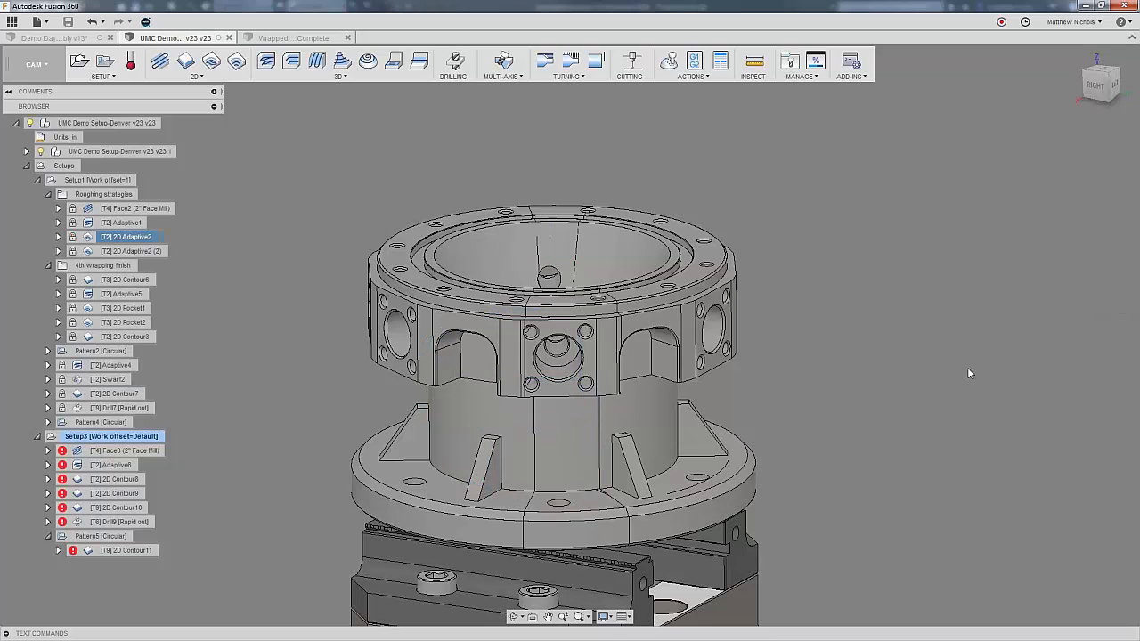
# Expand the model's component list and toggle the TITAN-78M other split component off and on to compare the split lines.
pyautogui.click(27, 152)
pyautogui.scroll(-5, 96, 443)
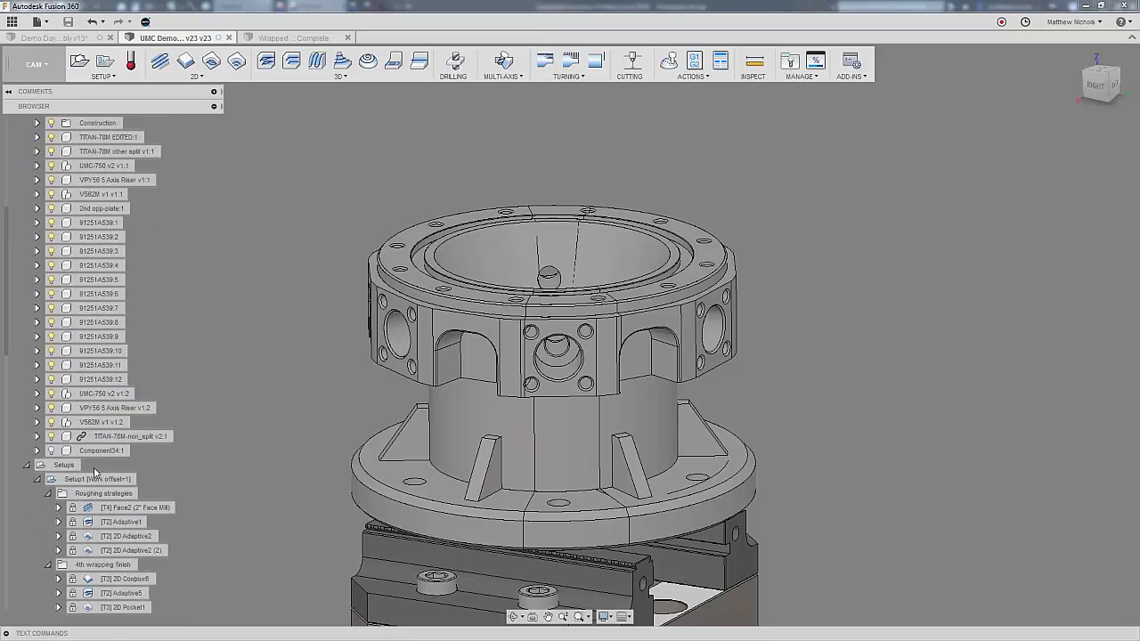
pyautogui.scroll(4, 99, 410)
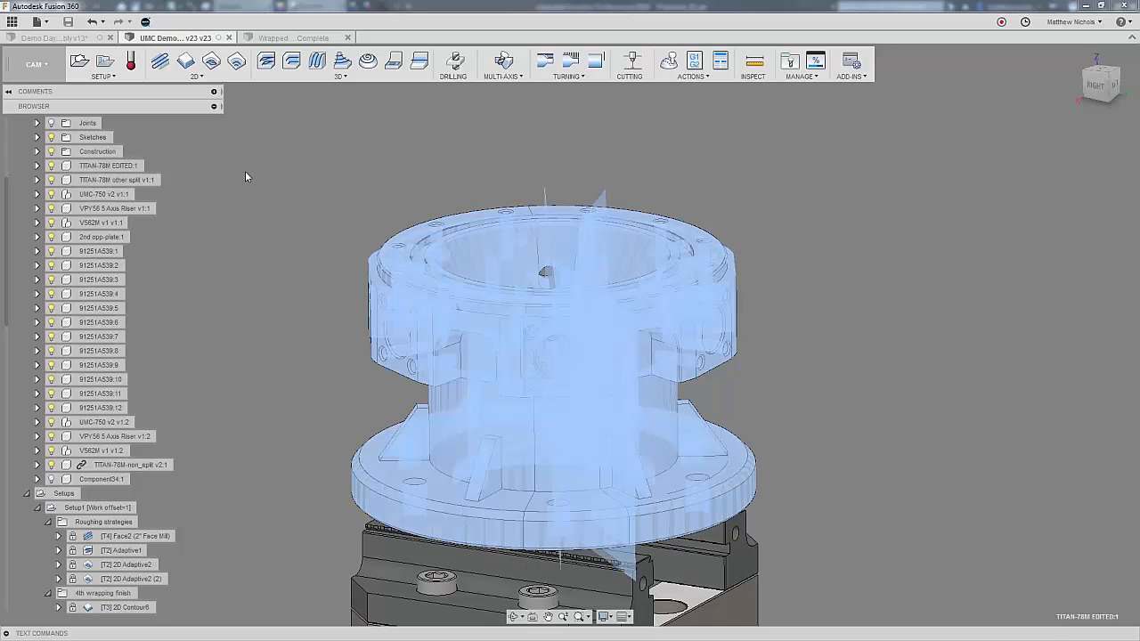
pyautogui.click(52, 181)
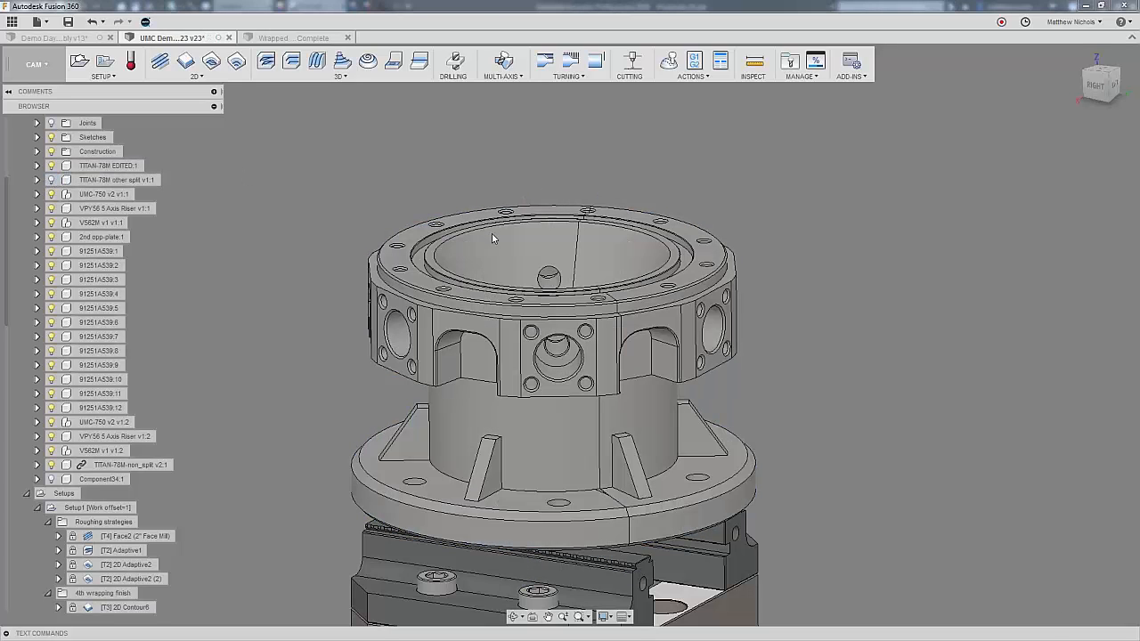
pyautogui.click(53, 179)
# Hide the TITAN-78M EDITED component and toggle the TITAN-78M other split component off and back on.
pyautogui.click(53, 167)
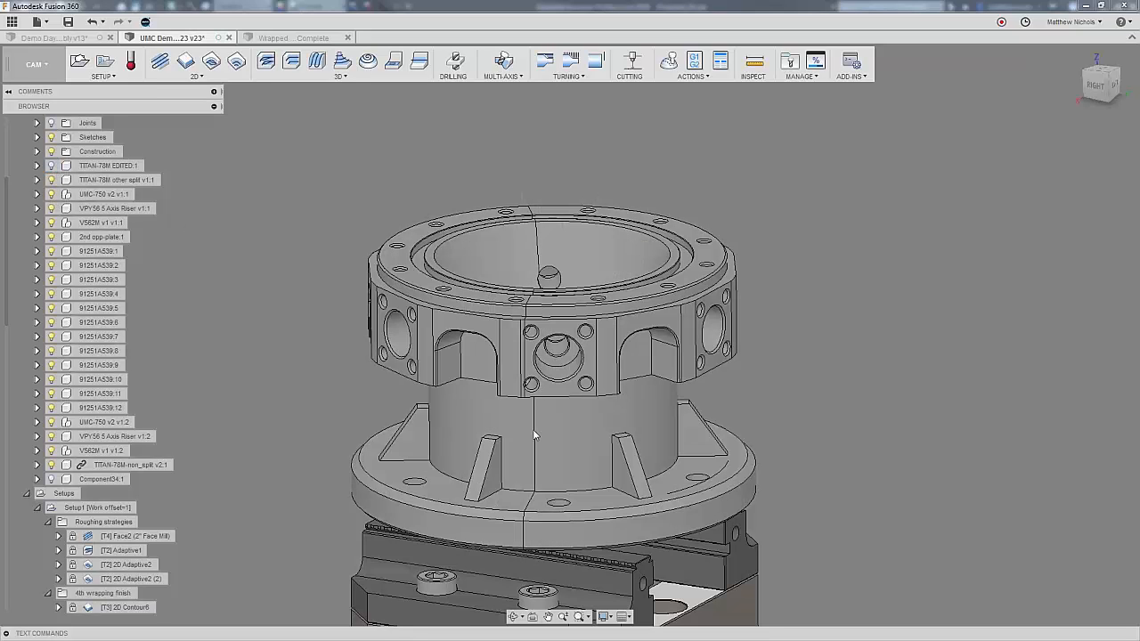
pyautogui.click(53, 180)
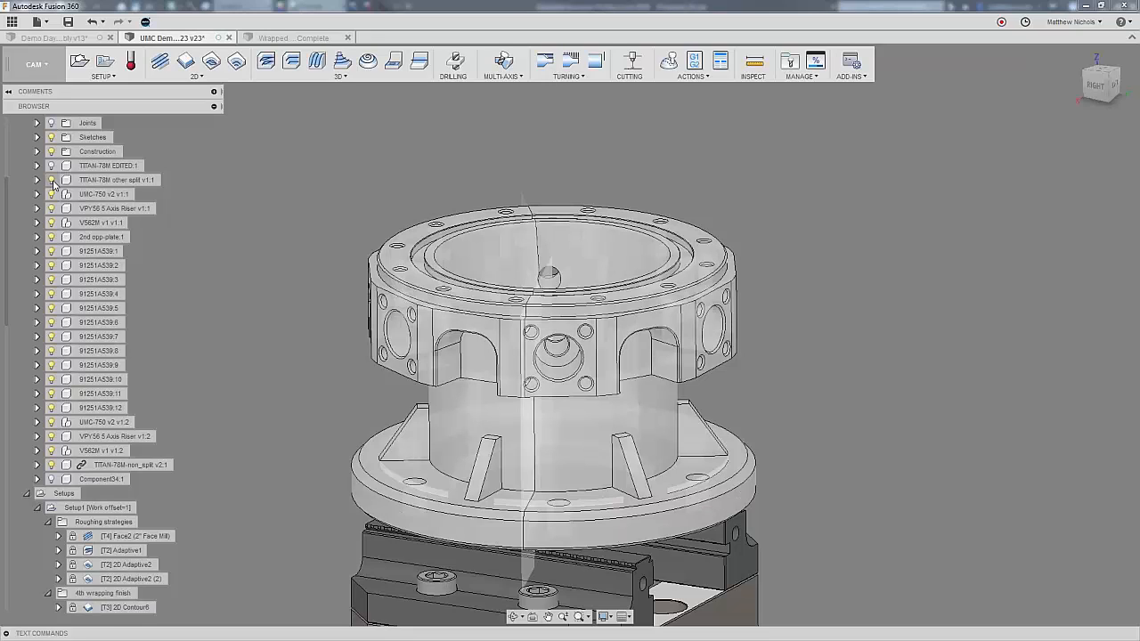
pyautogui.click(53, 181)
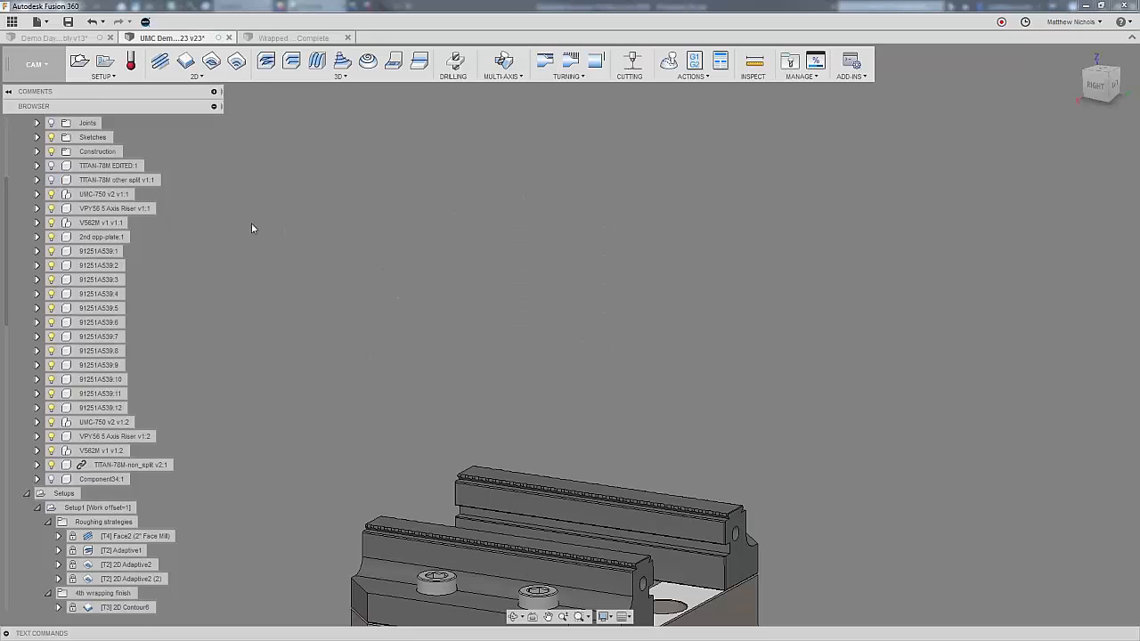
pyautogui.click(53, 181)
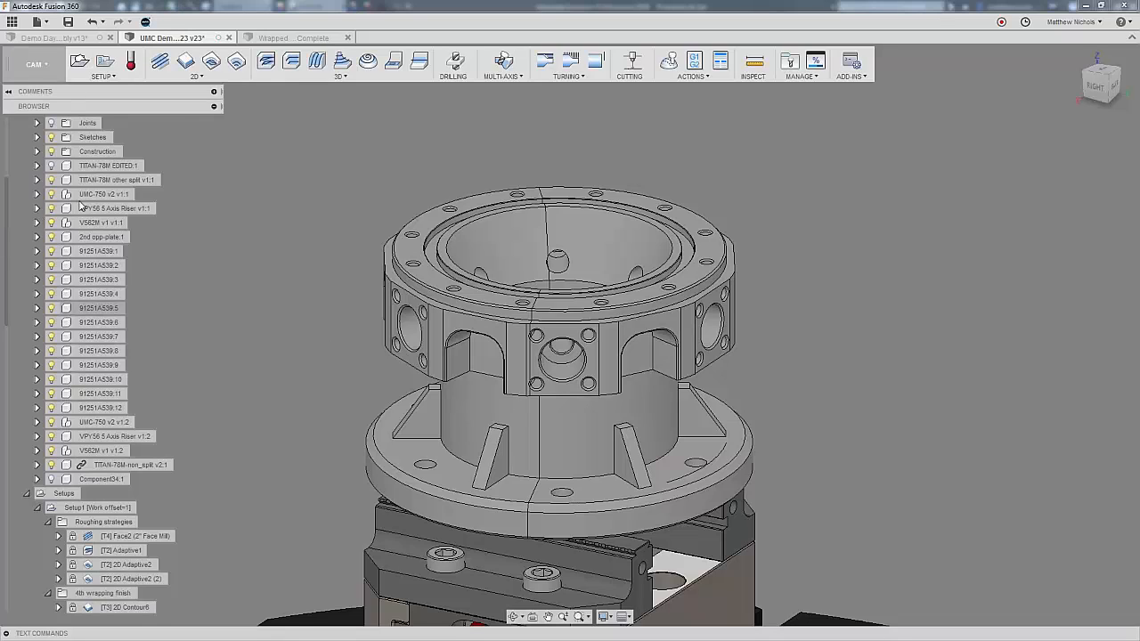
# Display the Adaptive5 toolpath from the 4th wrapping finish folder of Setup1.
pyautogui.click(42, 66)
pyautogui.click(39, 216)
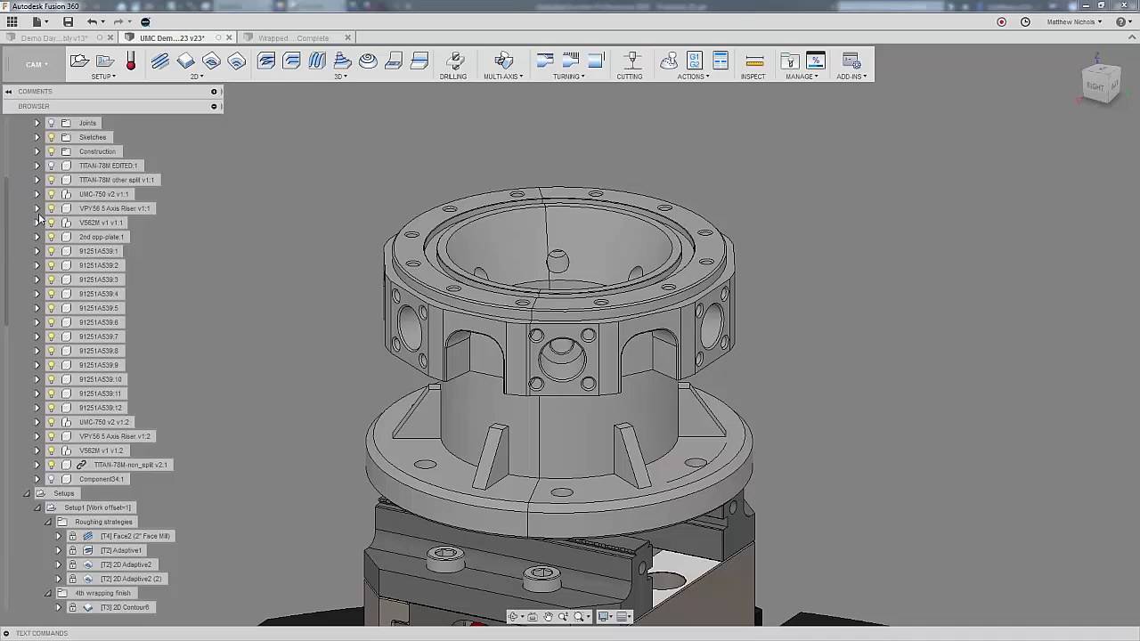
pyautogui.scroll(-5, 133, 482)
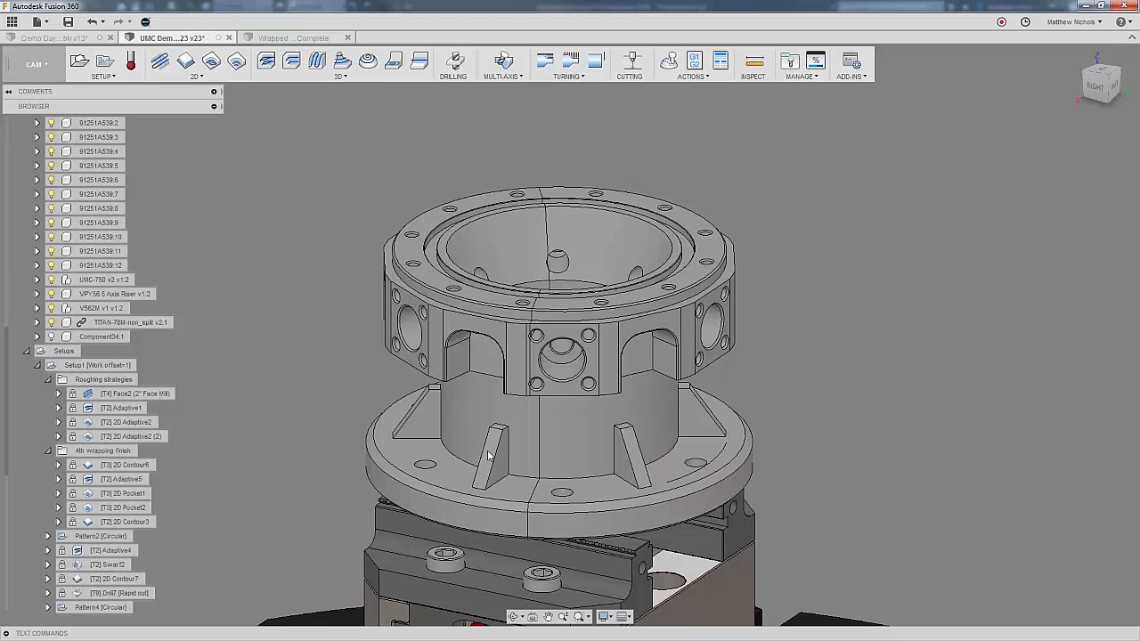
pyautogui.click(100, 481)
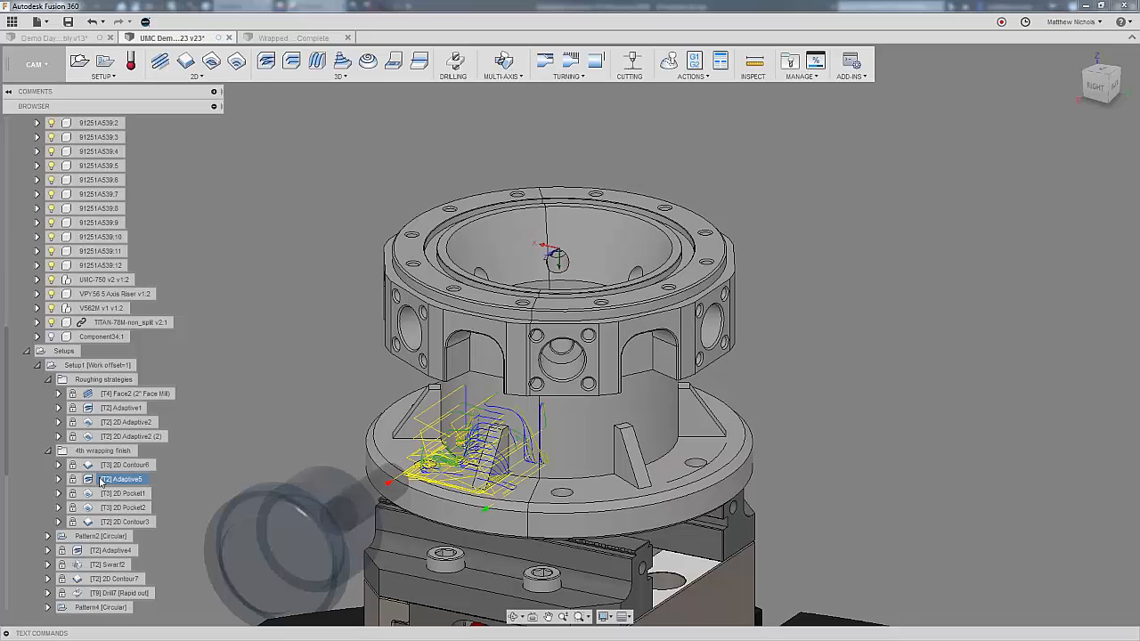
# Display the 2D Adaptive2 toolpath from the Roughing strategies folder of Setup1, and clear the selection.
pyautogui.click(125, 423)
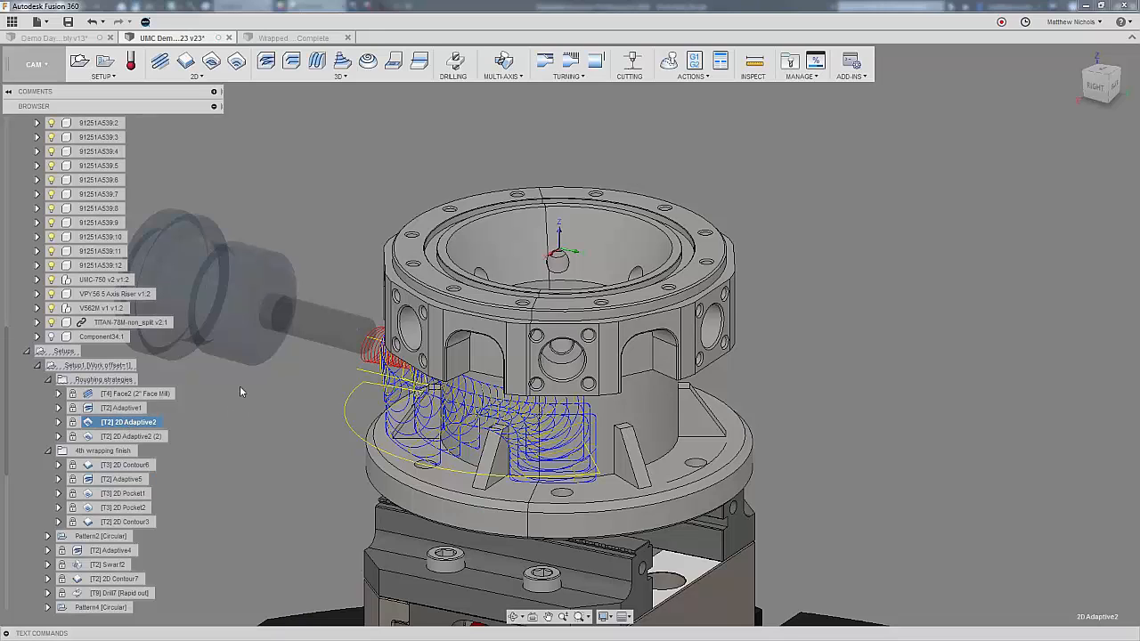
pyautogui.click(301, 187)
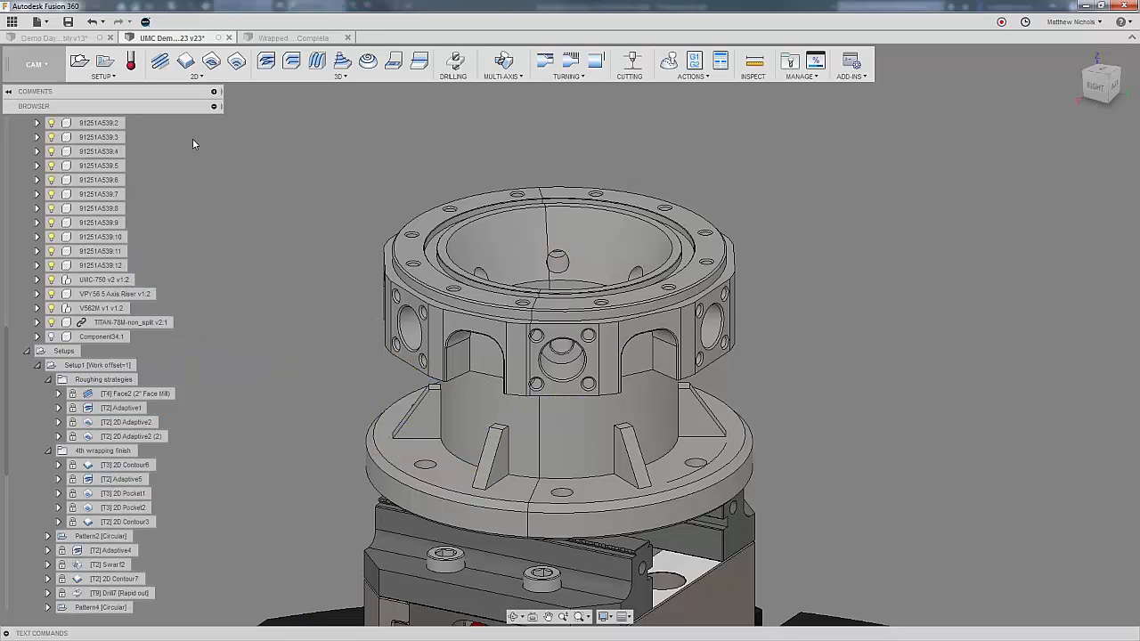
# Close the Wrapped Pockets - Complete document and view the 2D Adaptive5 toolpath in the Demo Day assembly.
pyautogui.click(283, 38)
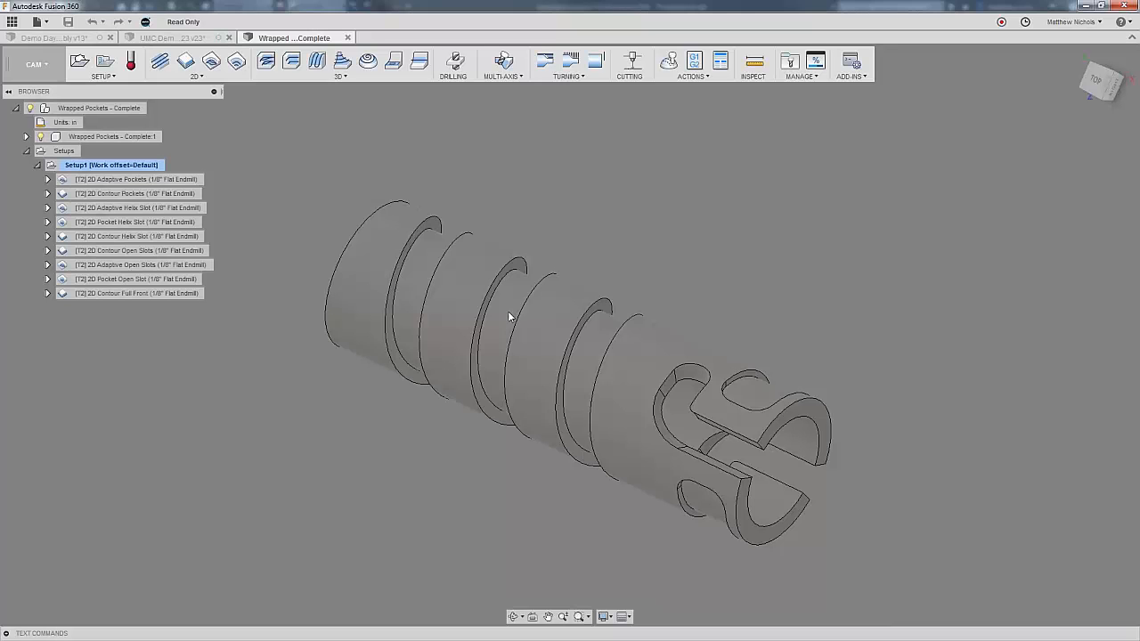
pyautogui.click(347, 38)
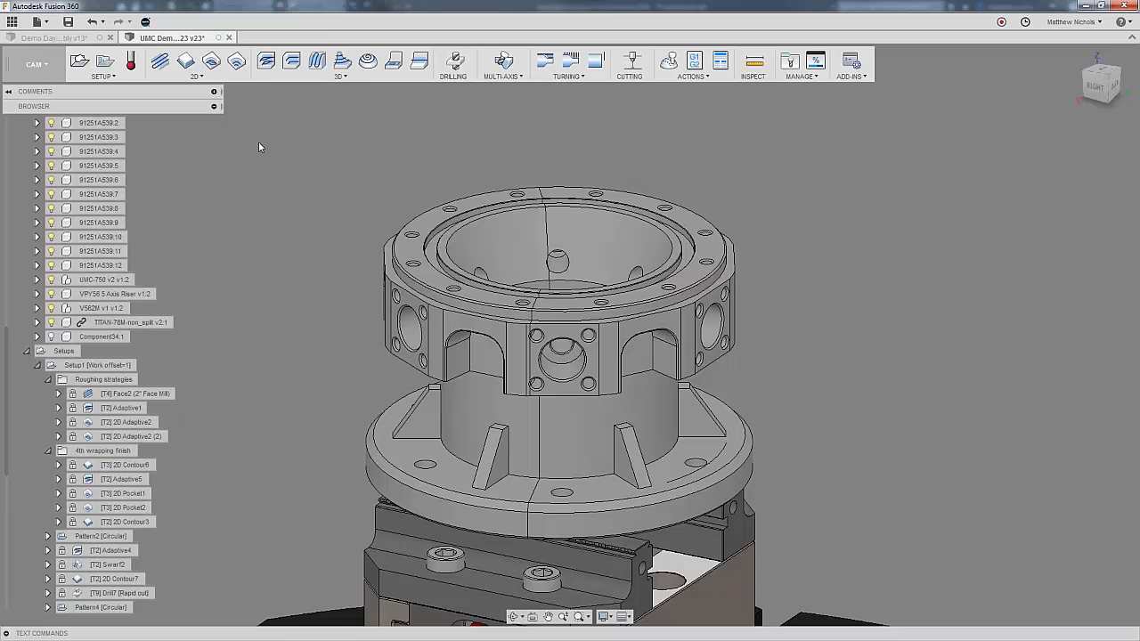
pyautogui.click(76, 38)
pyautogui.click(92, 224)
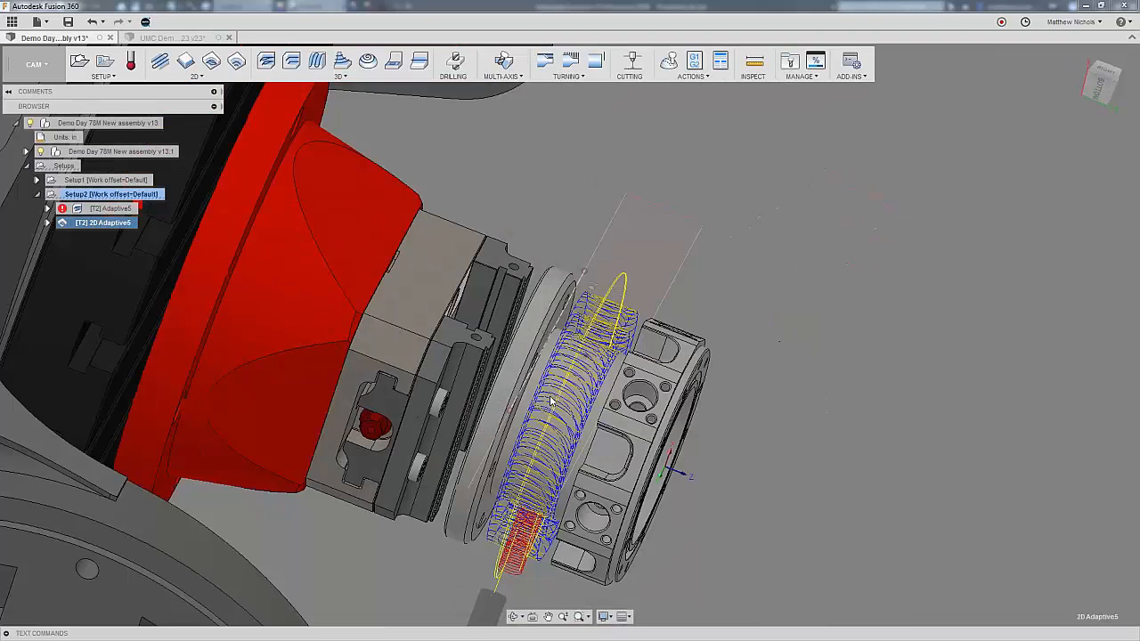
pyautogui.click(660, 242)
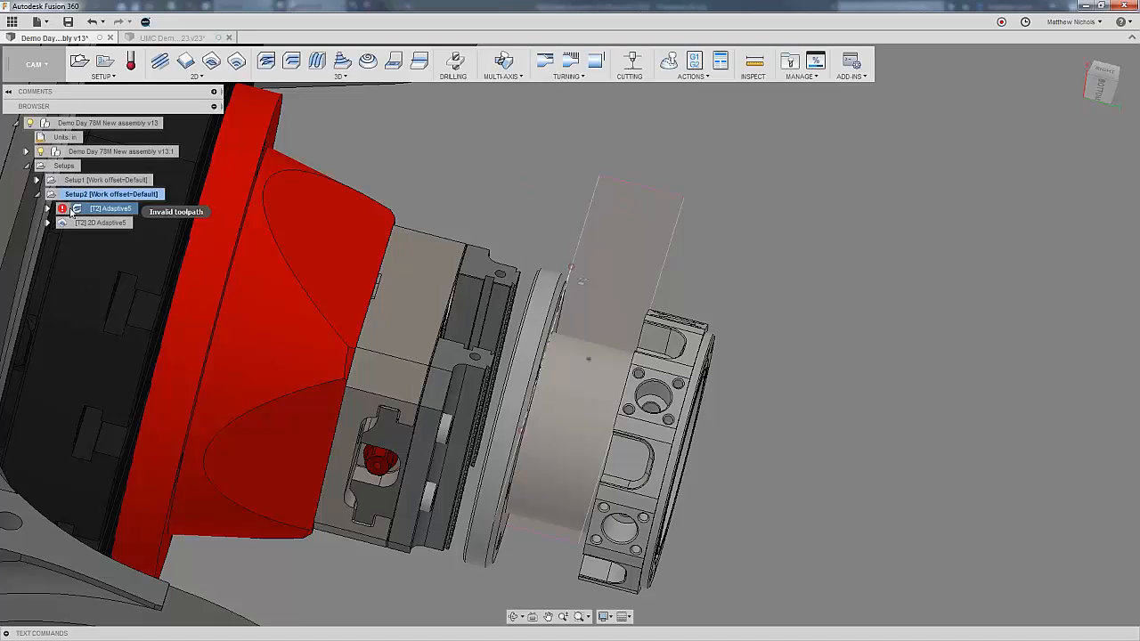
# Expand the Demo Day assembly's top-level sketches and show Sketch2 with its circle around the flange.
pyautogui.click(27, 152)
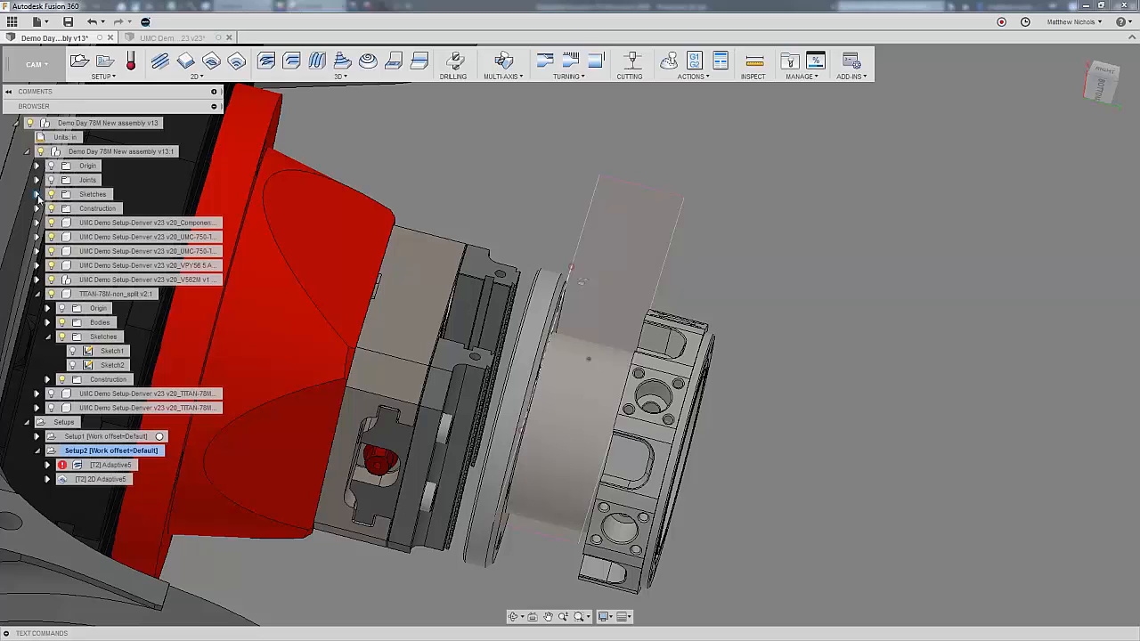
pyautogui.click(37, 194)
pyautogui.click(63, 208)
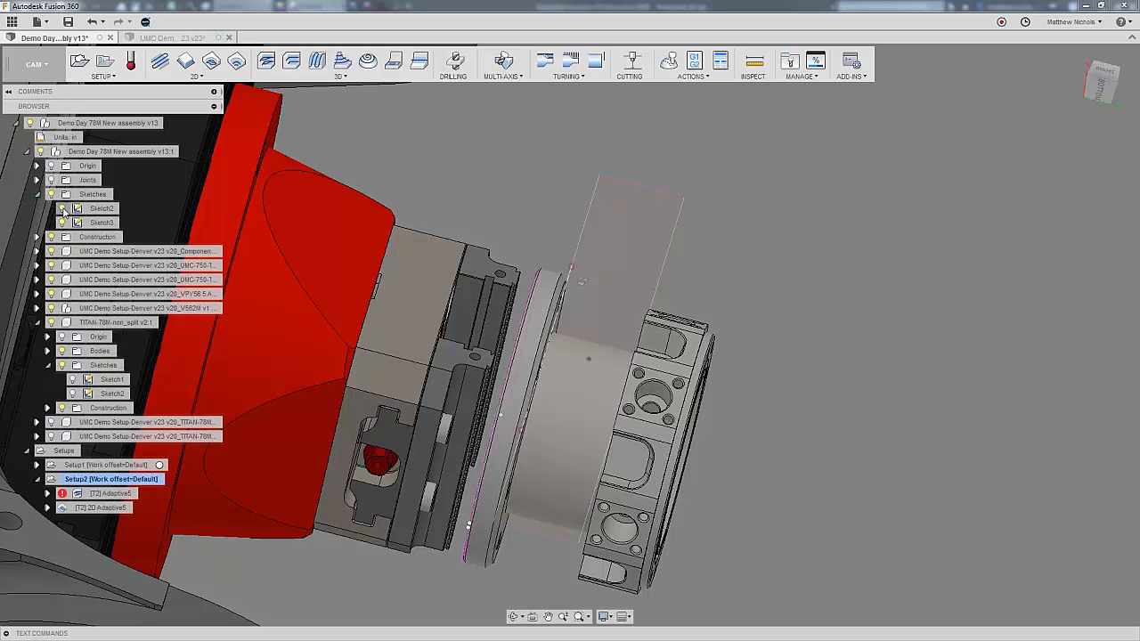
pyautogui.rightClick(524, 235)
pyautogui.click(524, 236)
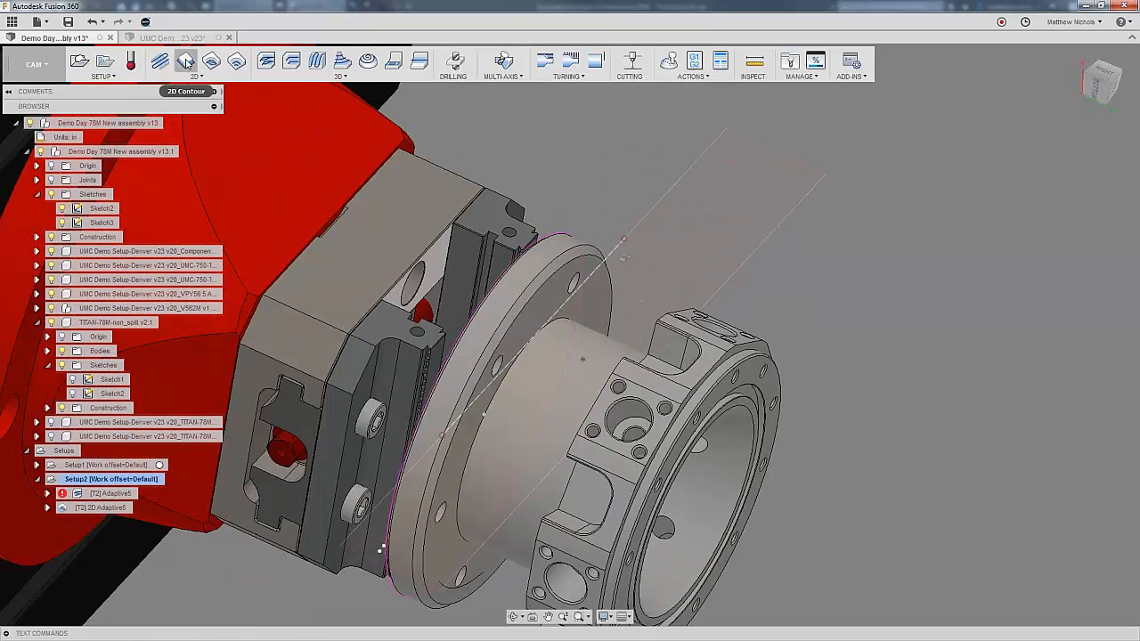
# Start a 2D Contour in Setup2 wrapped around the central cylindrical face, using the sketched flange circle as the contour.
pyautogui.click(185, 60)
pyautogui.click(951, 180)
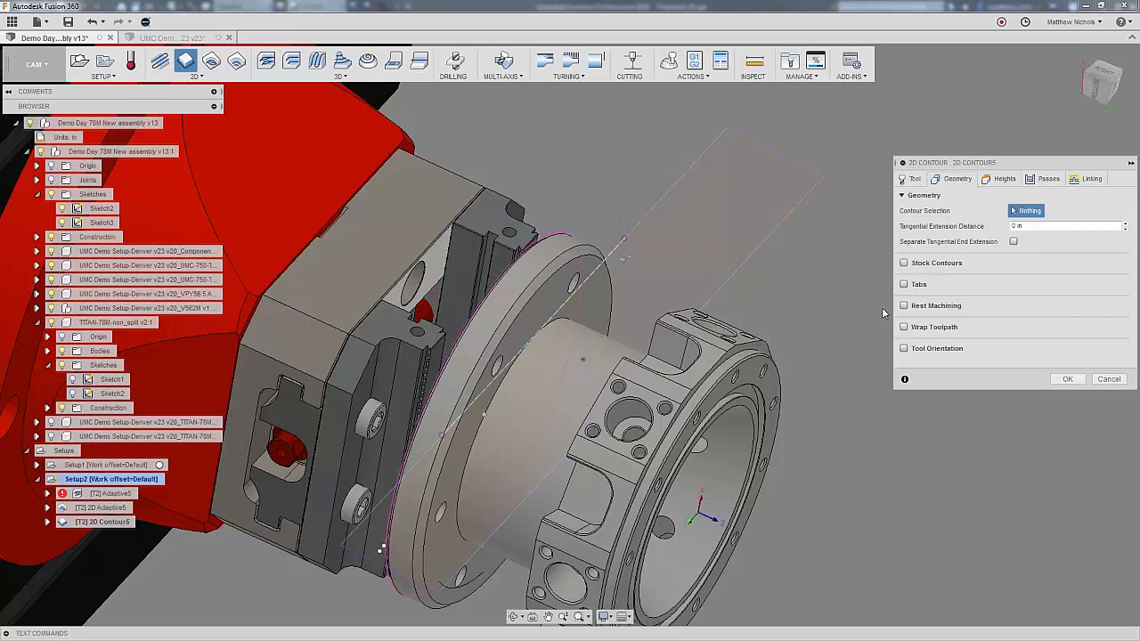
pyautogui.click(904, 328)
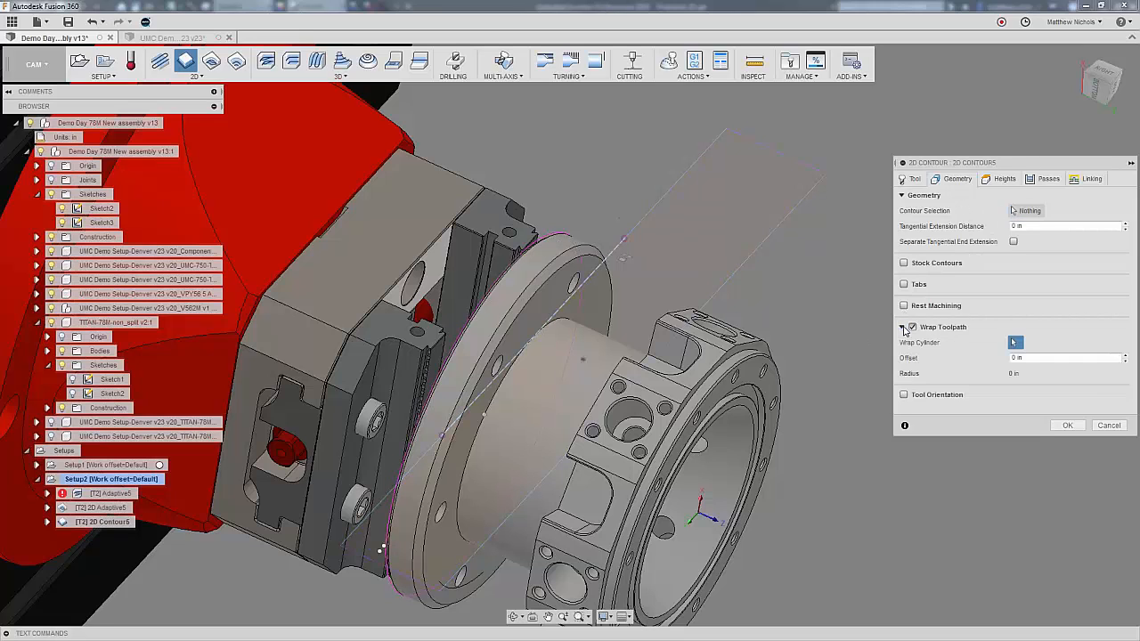
pyautogui.click(574, 361)
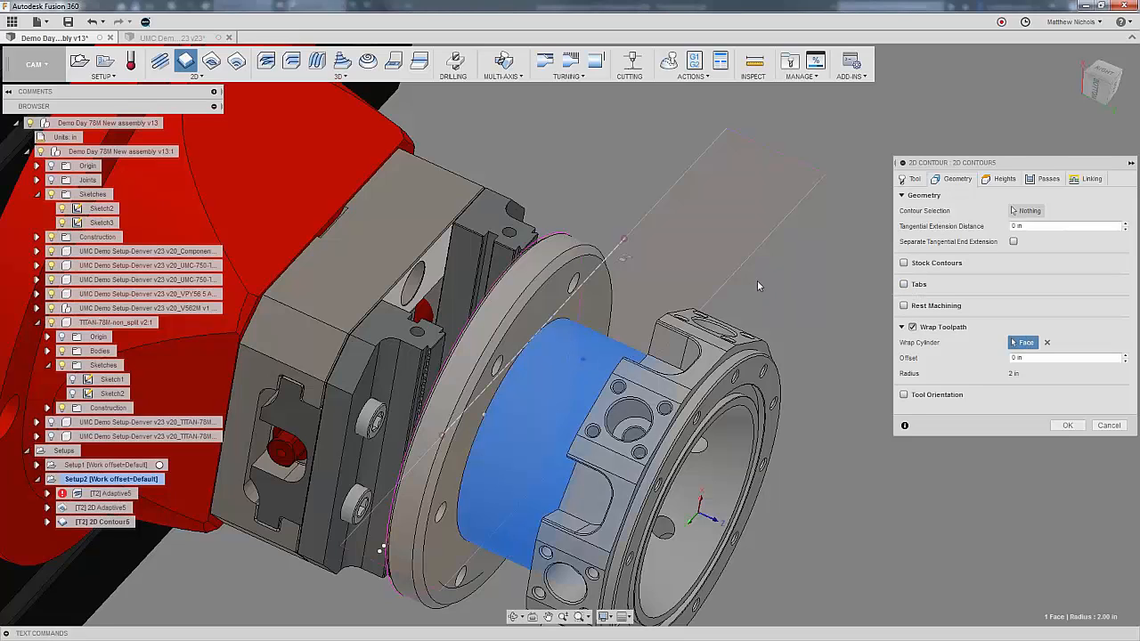
pyautogui.click(1033, 211)
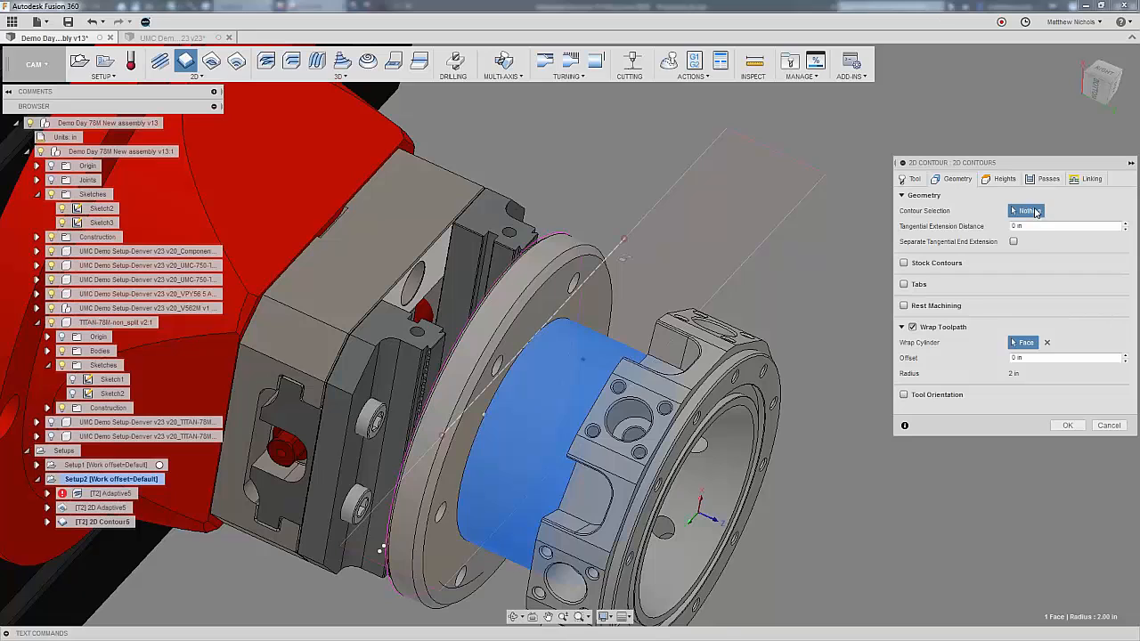
pyautogui.click(566, 234)
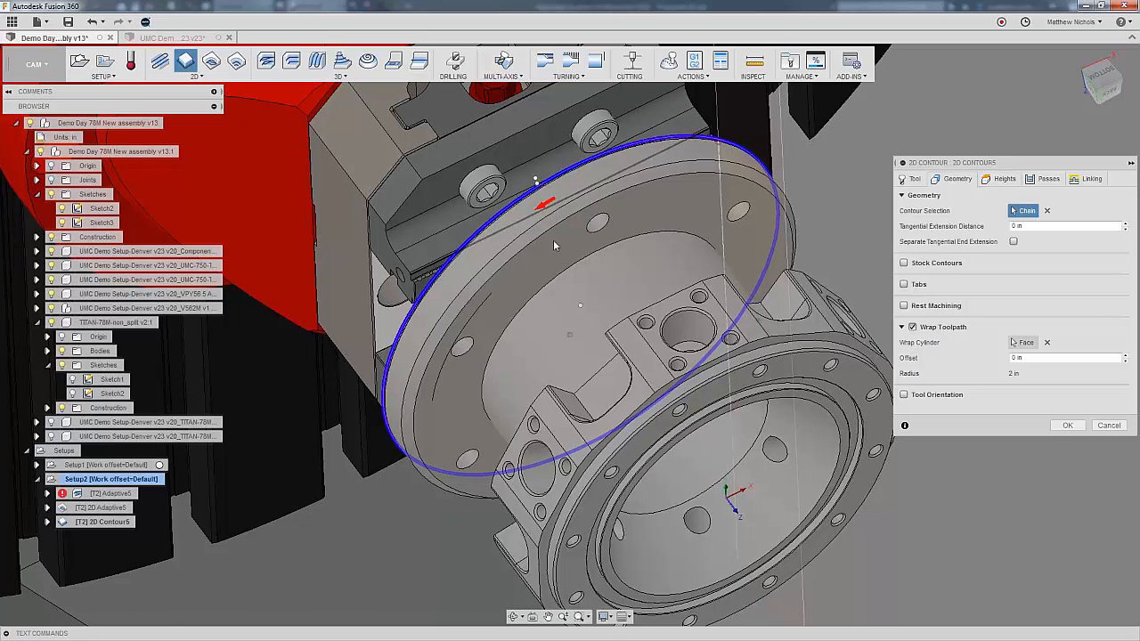
# Enable roughing passes with a 0.06 in maximum stepover, set the finishing stepover to 0.06 in, and generate the contour toolpath.
pyautogui.click(1009, 181)
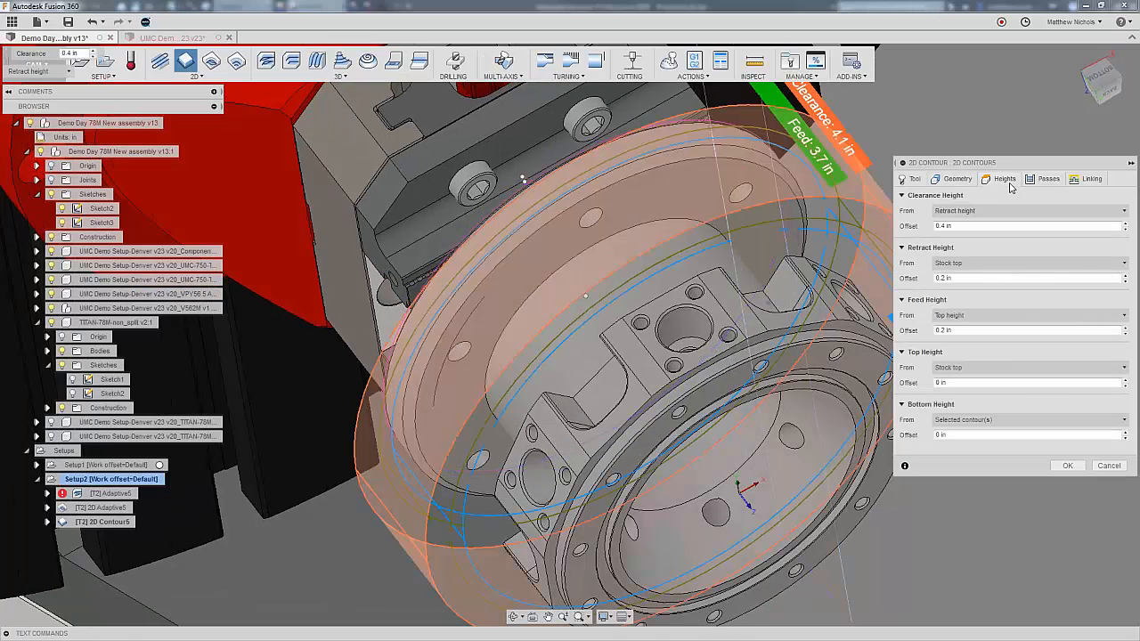
pyautogui.click(1040, 182)
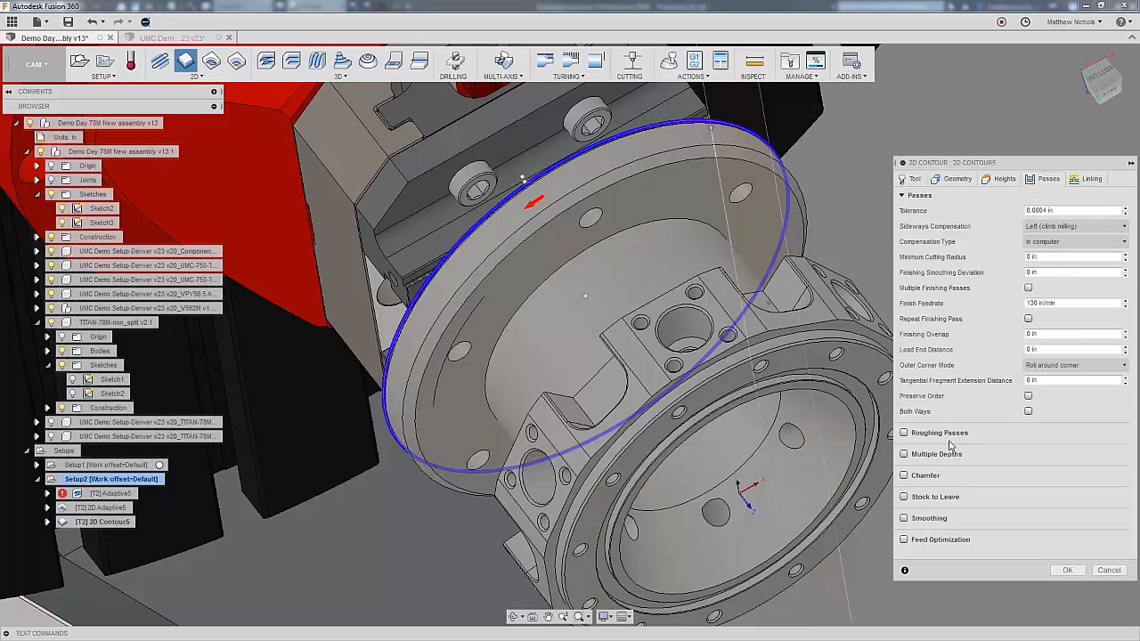
pyautogui.click(903, 432)
pyautogui.click(1040, 479)
pyautogui.press('BackSpace')
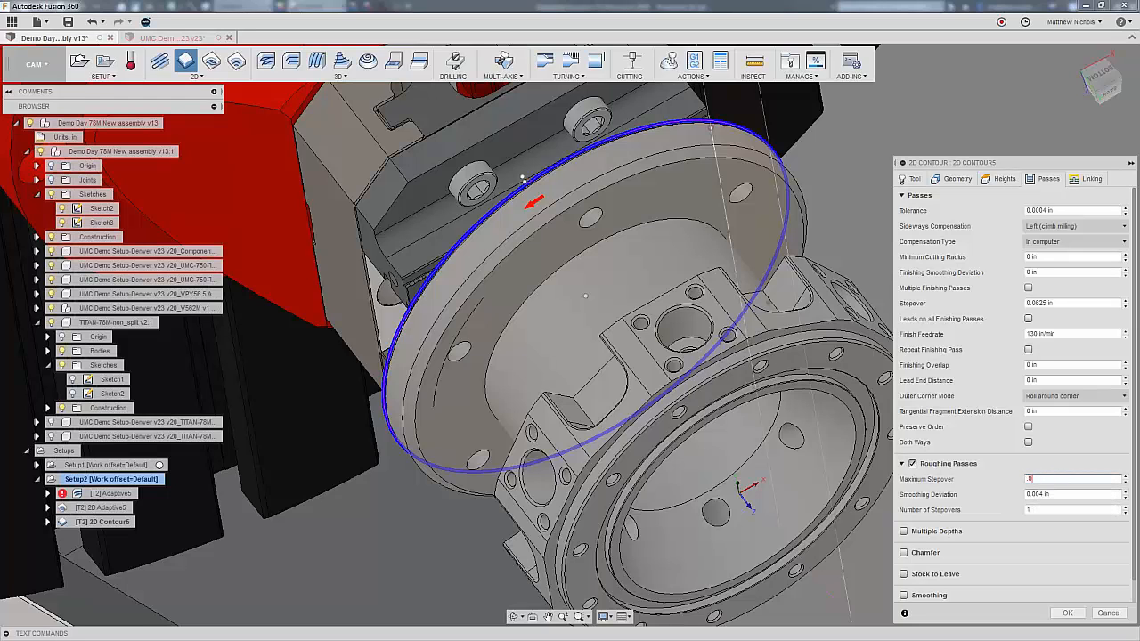
pyautogui.write('.06')
pyautogui.click(1038, 509)
pyautogui.click(1042, 302)
pyautogui.write('.06')
pyautogui.click(1065, 614)
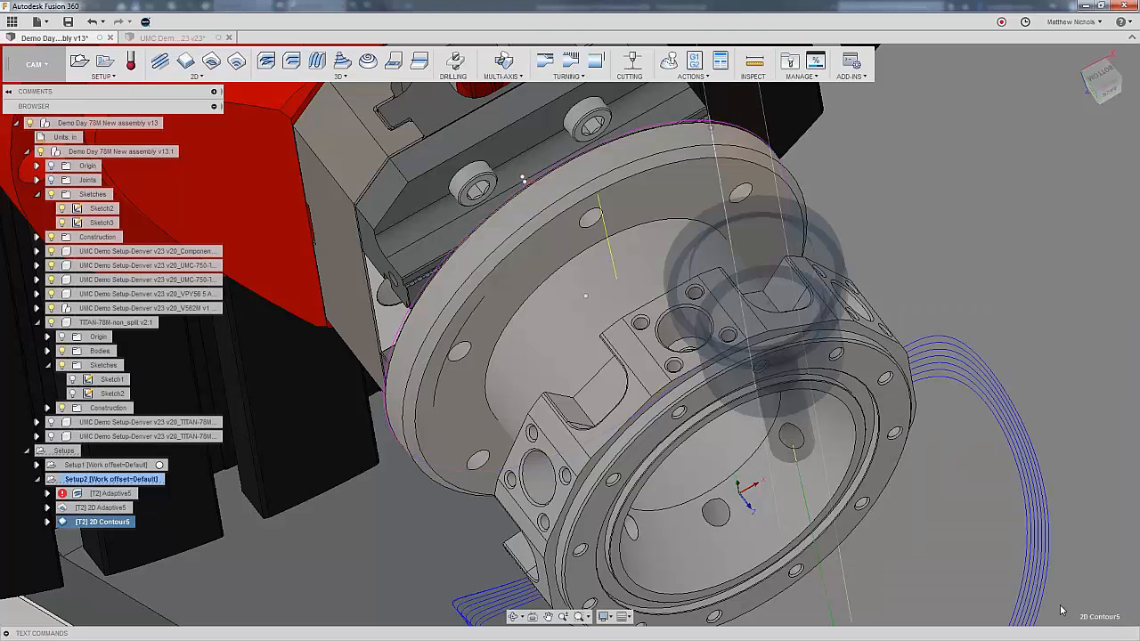
# Edit the 2D Contour5 operation and clear its contour selection.
pyautogui.rightClick(117, 522)
pyautogui.click(139, 389)
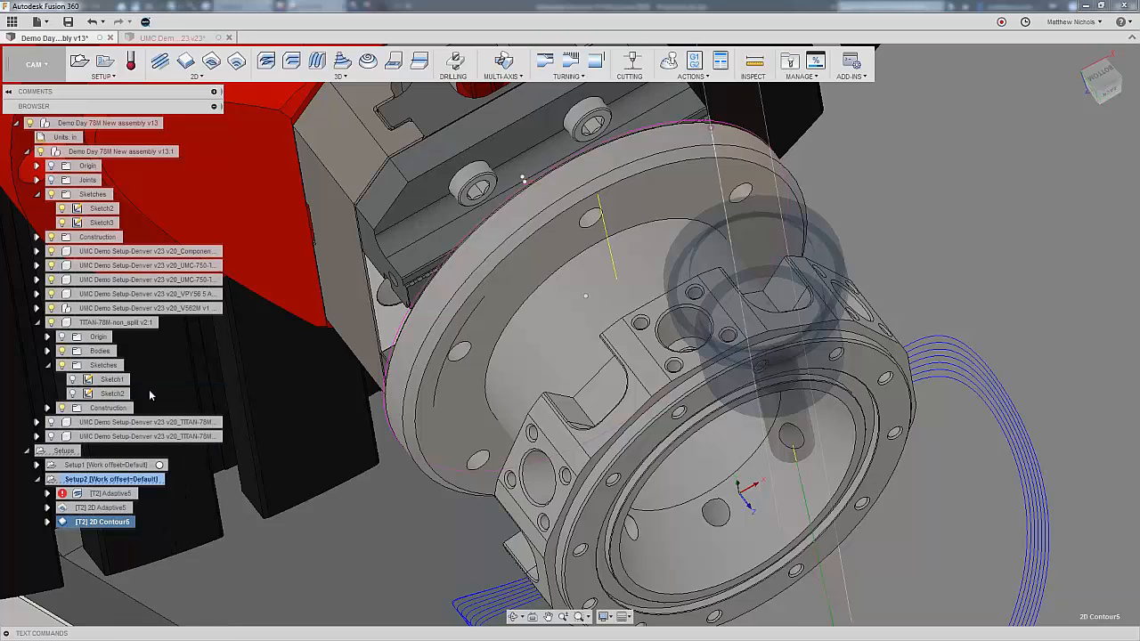
pyautogui.click(955, 179)
pyautogui.click(1046, 211)
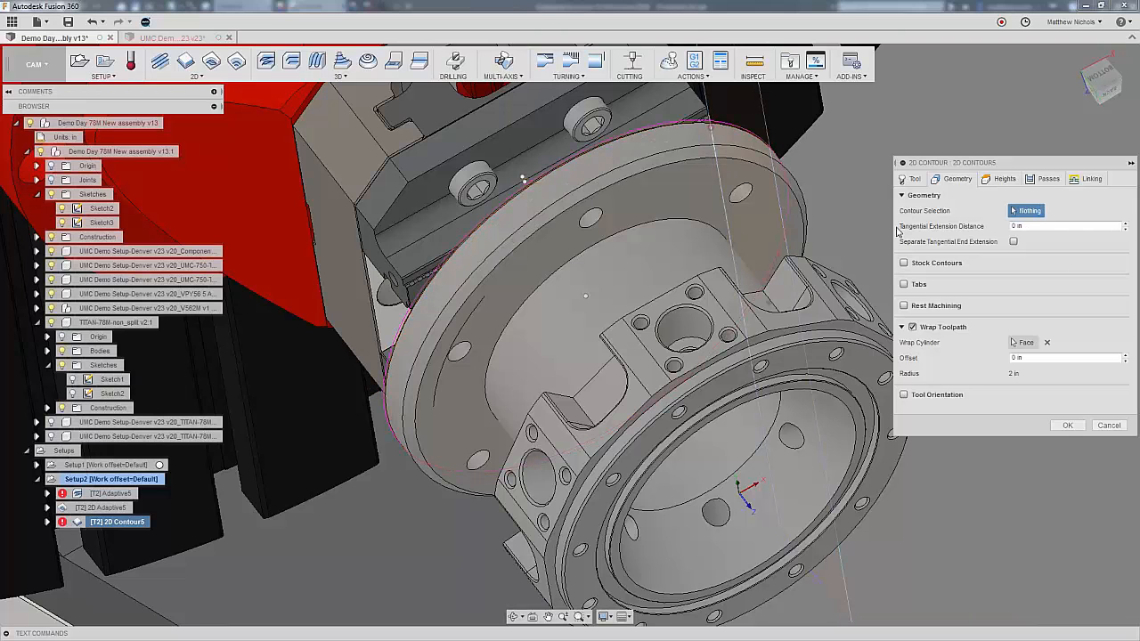
# Select the split flange's two half-circle edge chains as contours, reverse one chain's direction, and regenerate the wrapped contour toolpath.
pyautogui.keyDown('shift'); pyautogui.moveTo(481, 340); pyautogui.dragTo(547, 343, button='middle'); pyautogui.keyUp('shift')
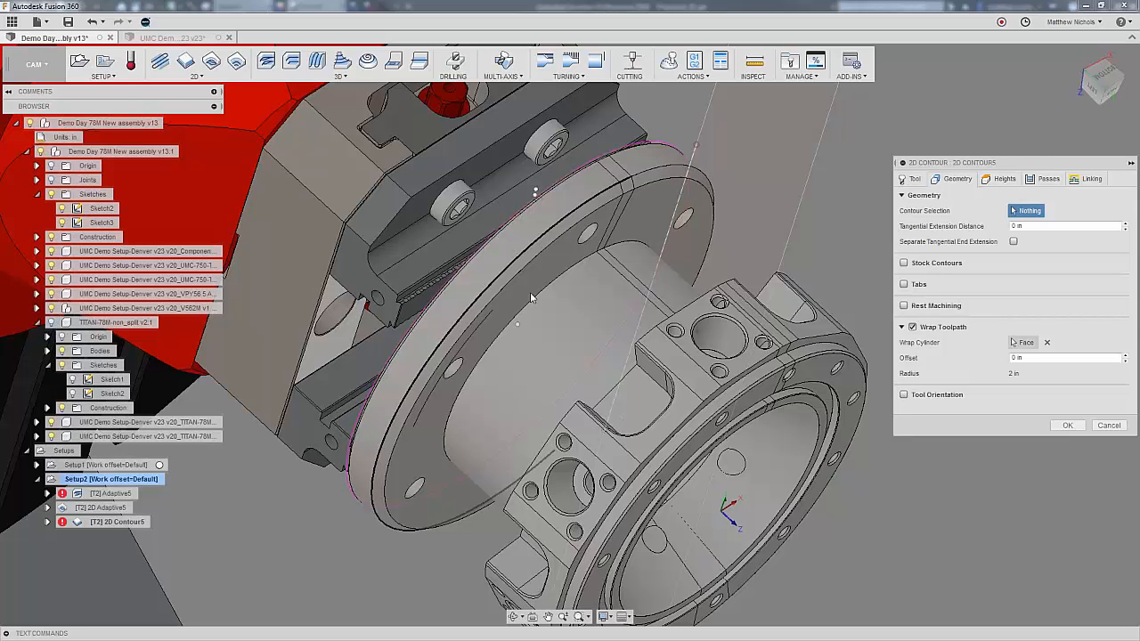
pyautogui.click(606, 190)
pyautogui.scroll(3, 606, 191)
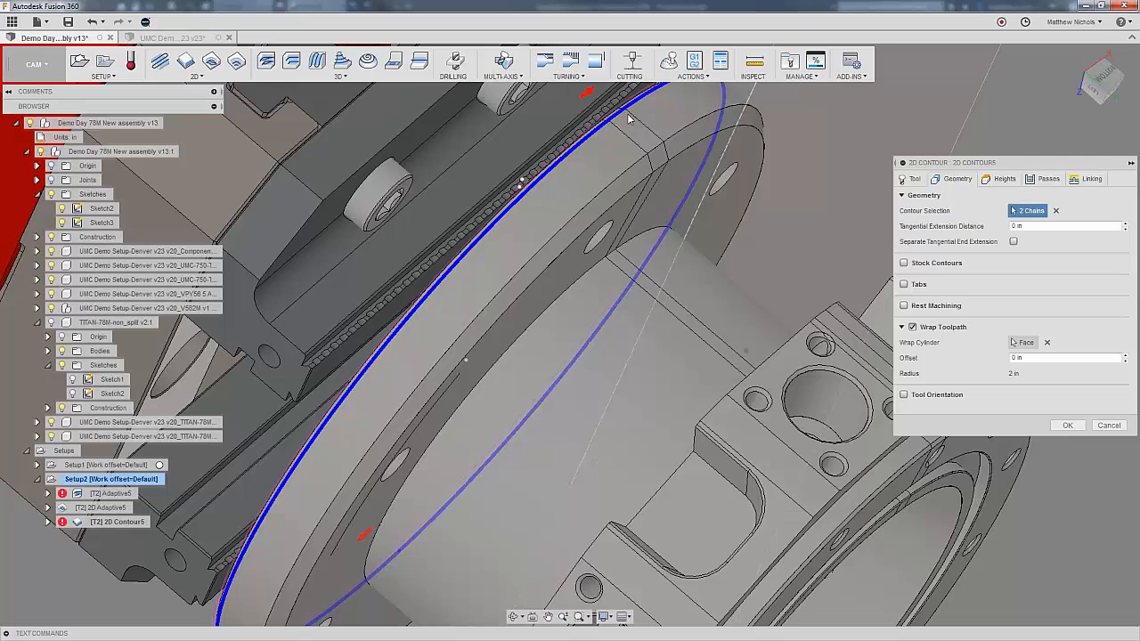
pyautogui.scroll(-5, 467, 404)
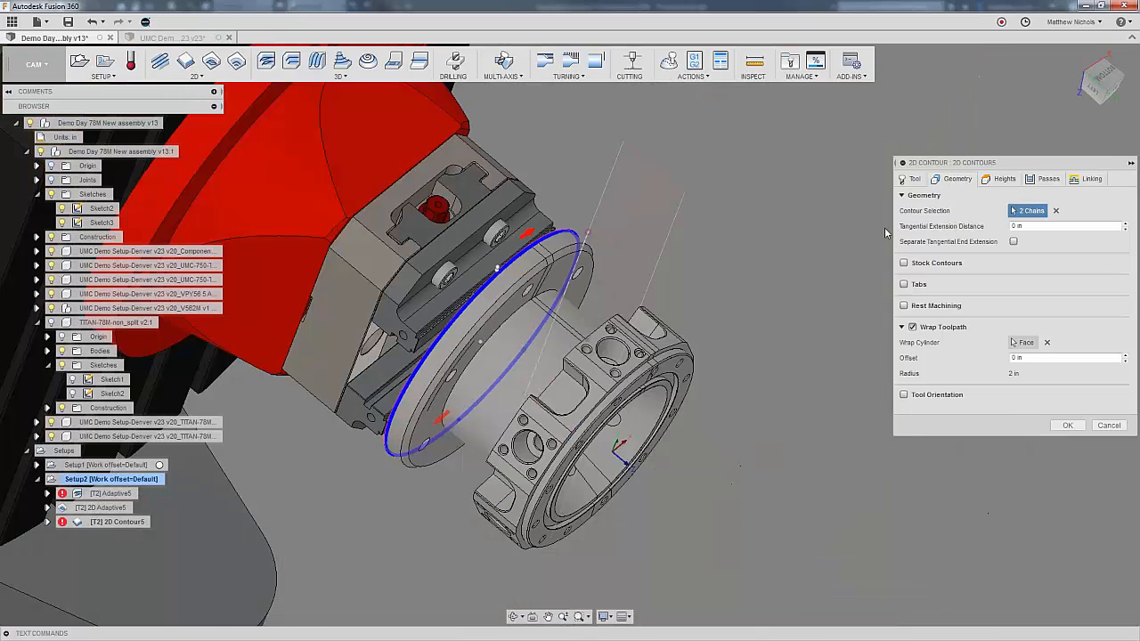
pyautogui.click(438, 422)
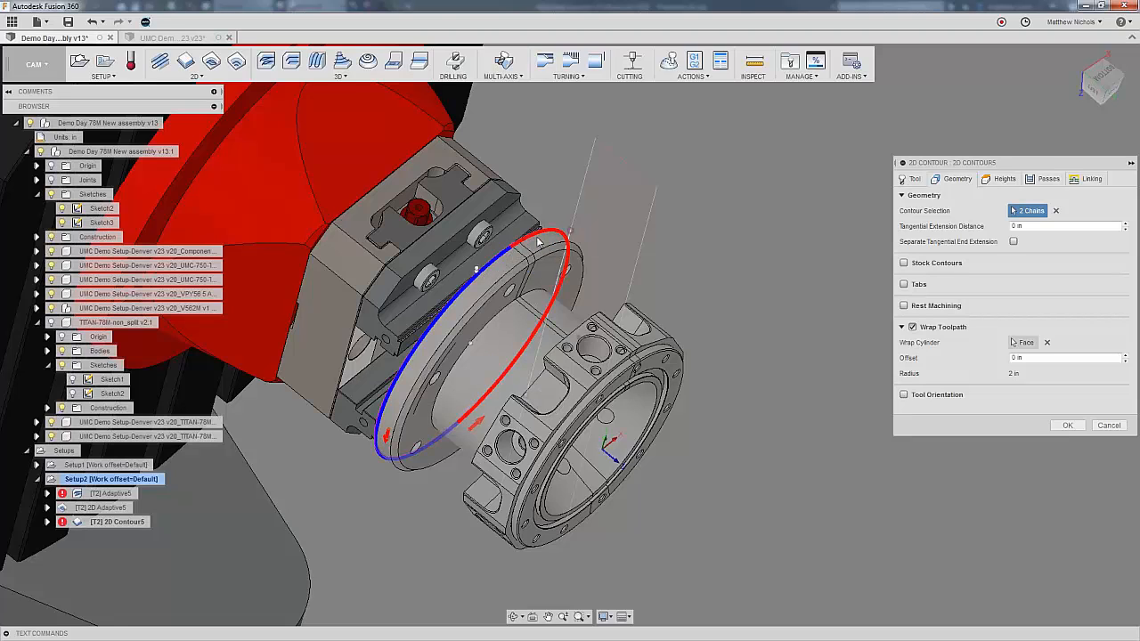
pyautogui.click(1067, 426)
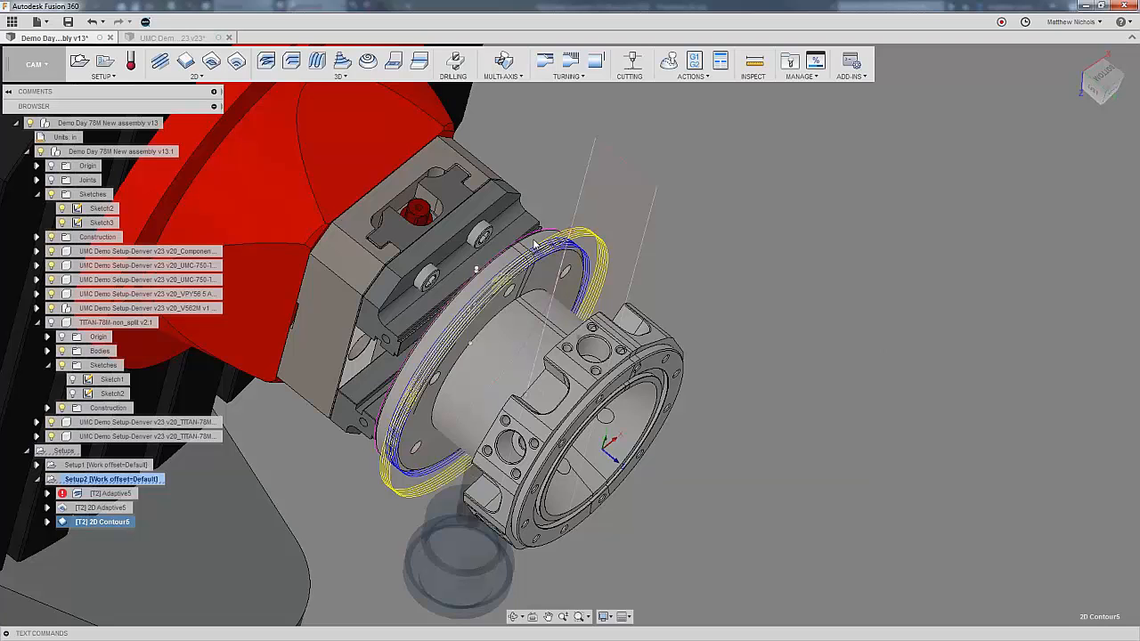
pyautogui.scroll(5, 556, 326)
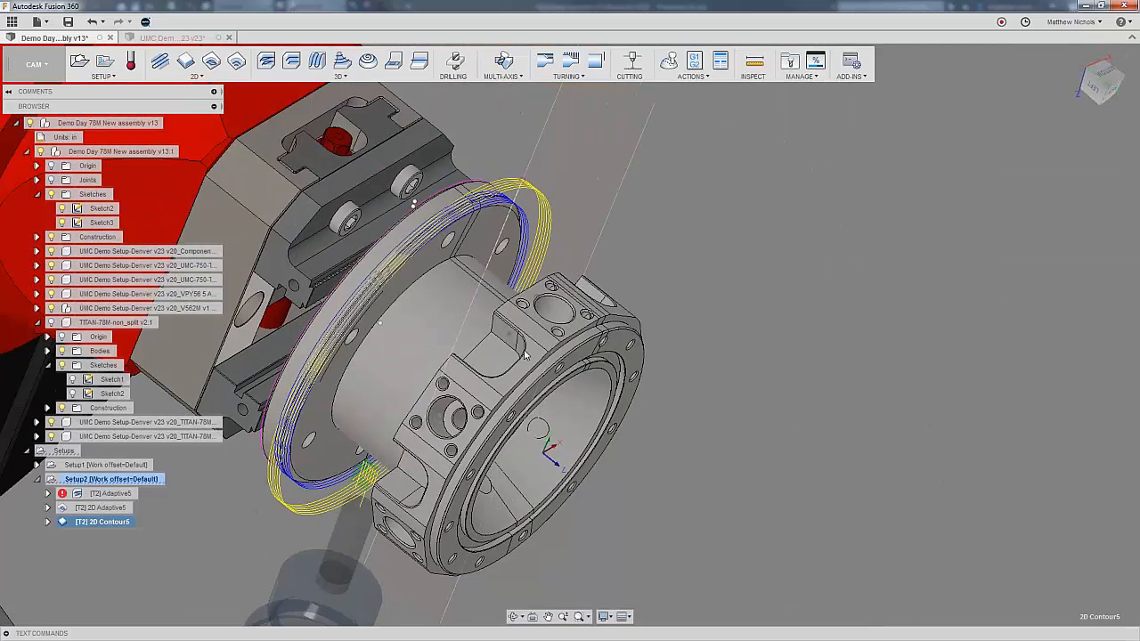
pyautogui.click(752, 272)
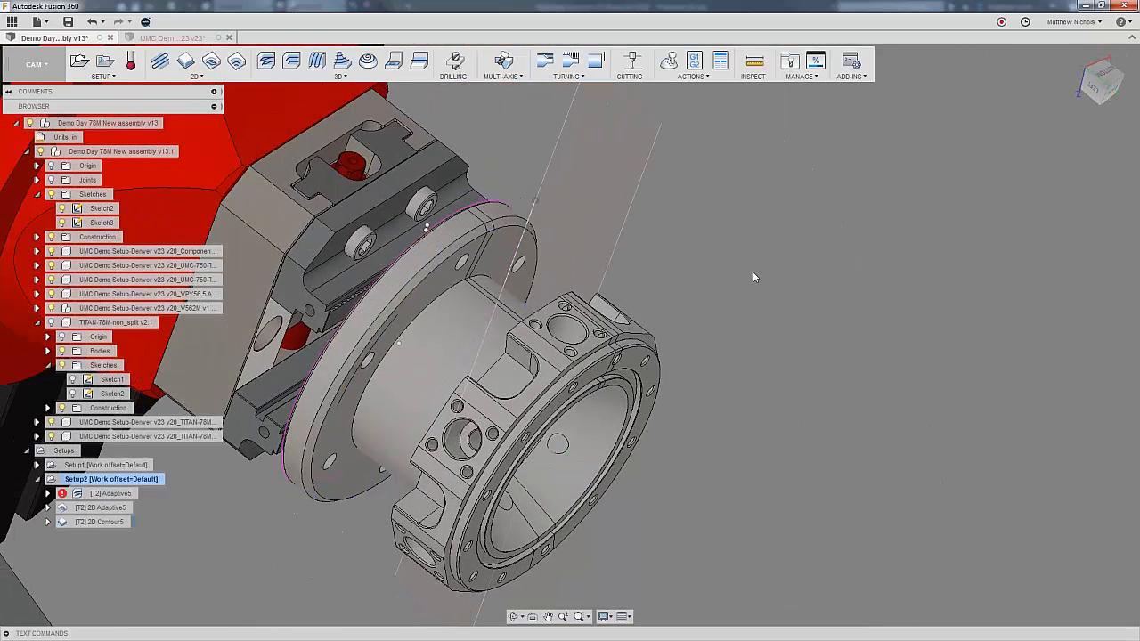
# Regenerate the Adaptive5 toolpath and create a derived 2D Pocket operation from 2D Adaptive5.
pyautogui.click(111, 493)
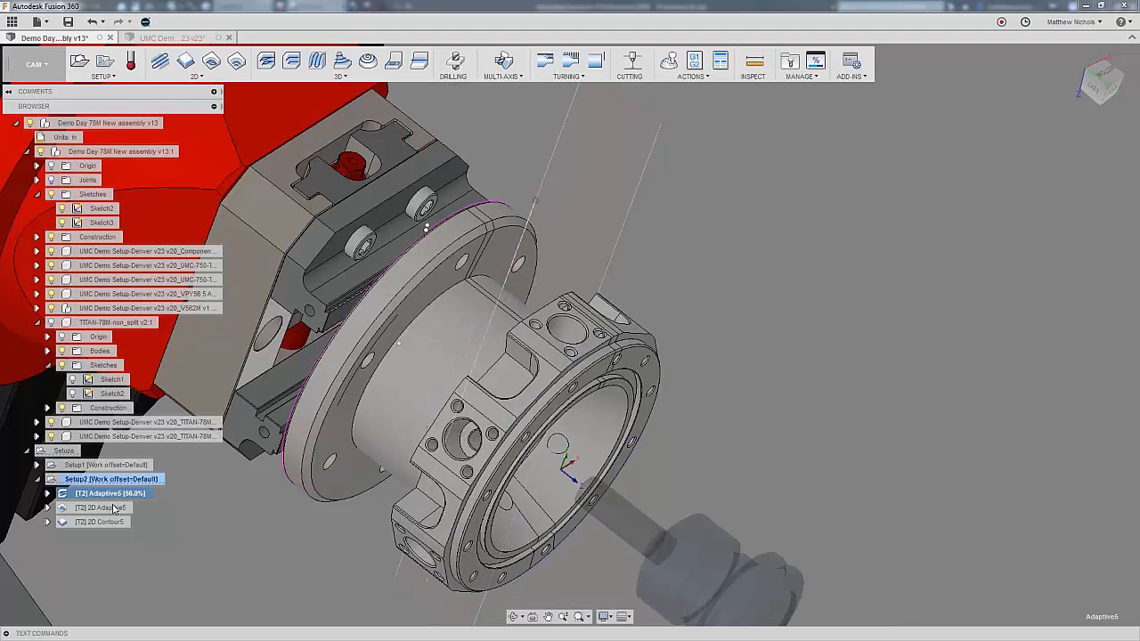
pyautogui.click(108, 508)
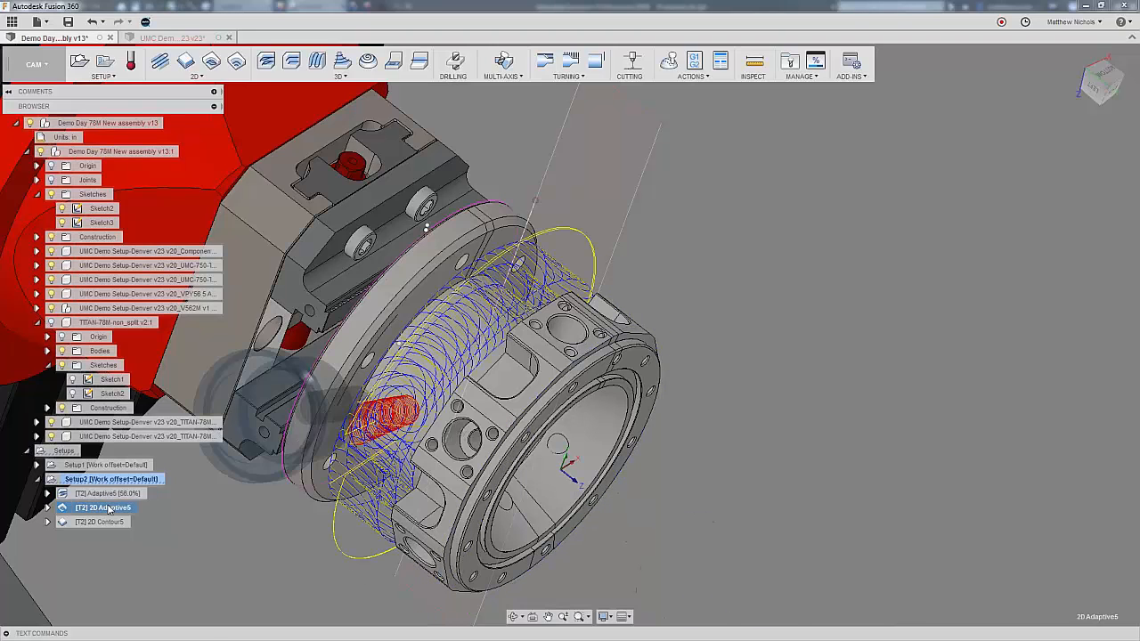
pyautogui.rightClick(109, 508)
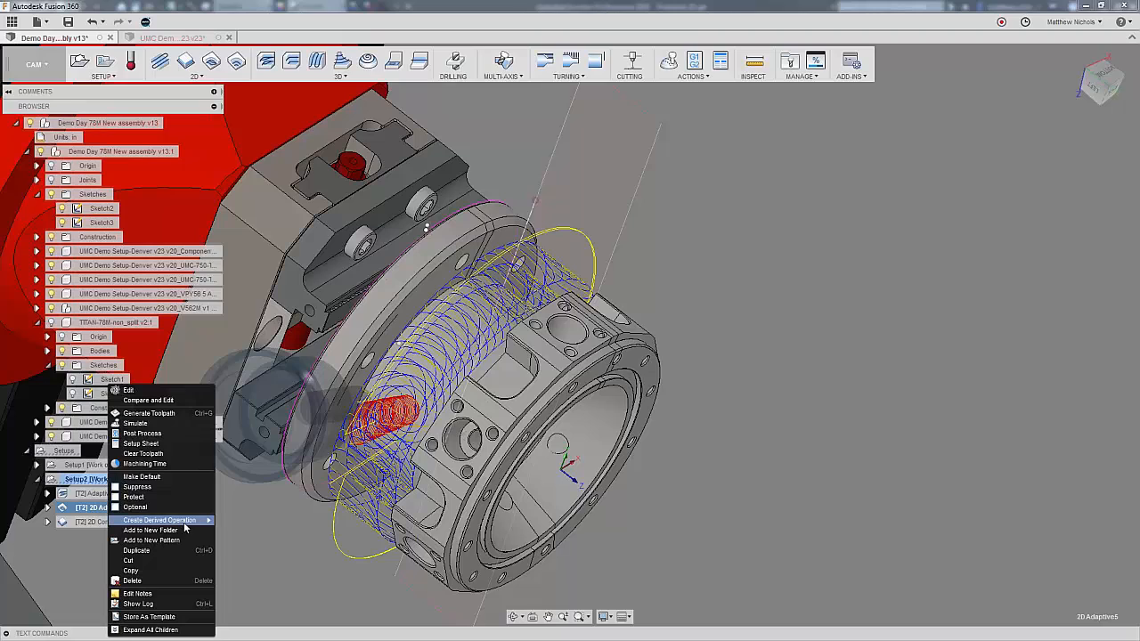
pyautogui.moveTo(196, 520)
pyautogui.moveTo(248, 539)
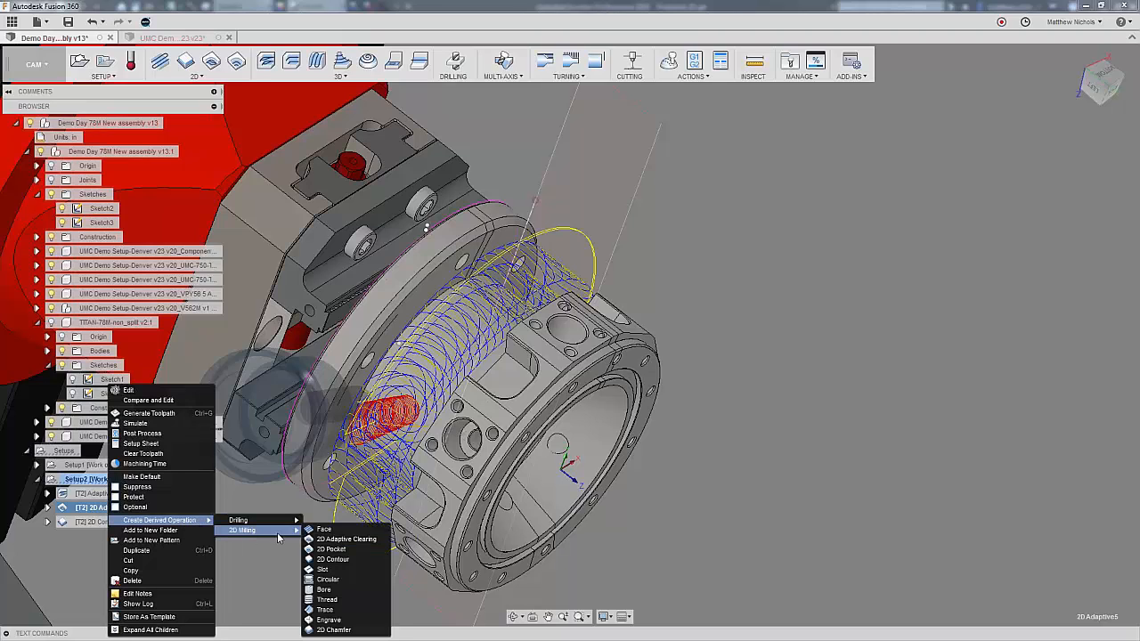
pyautogui.click(338, 556)
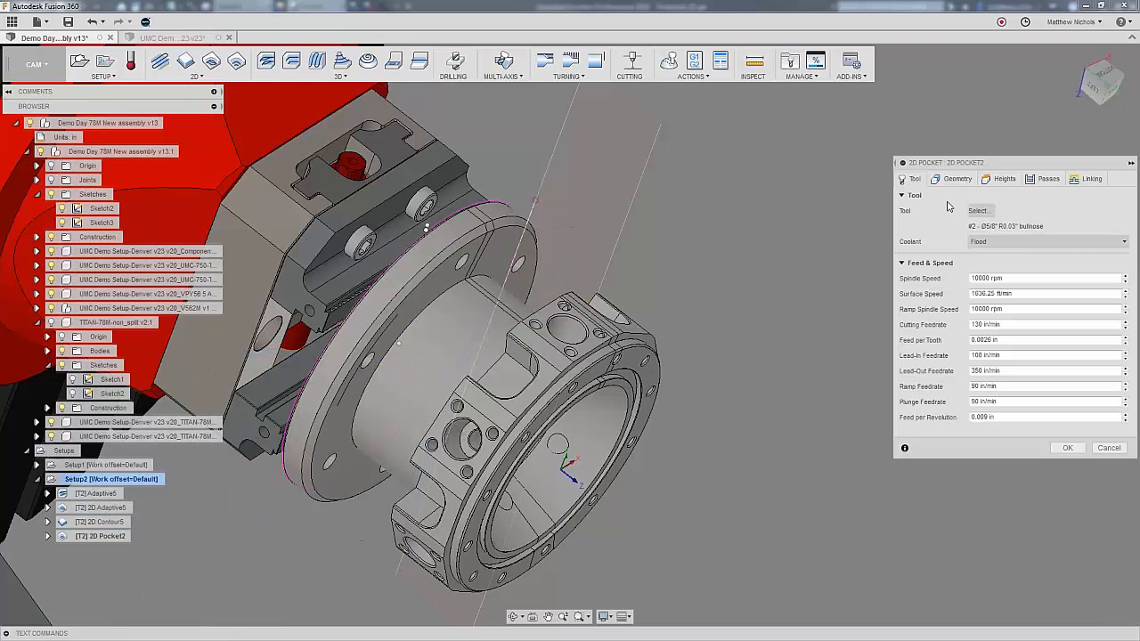
# Turn off stock to leave and multiple depths for 2D Pocket2, set the maximum stepover to 0.06 in, and generate the toolpath.
pyautogui.click(955, 179)
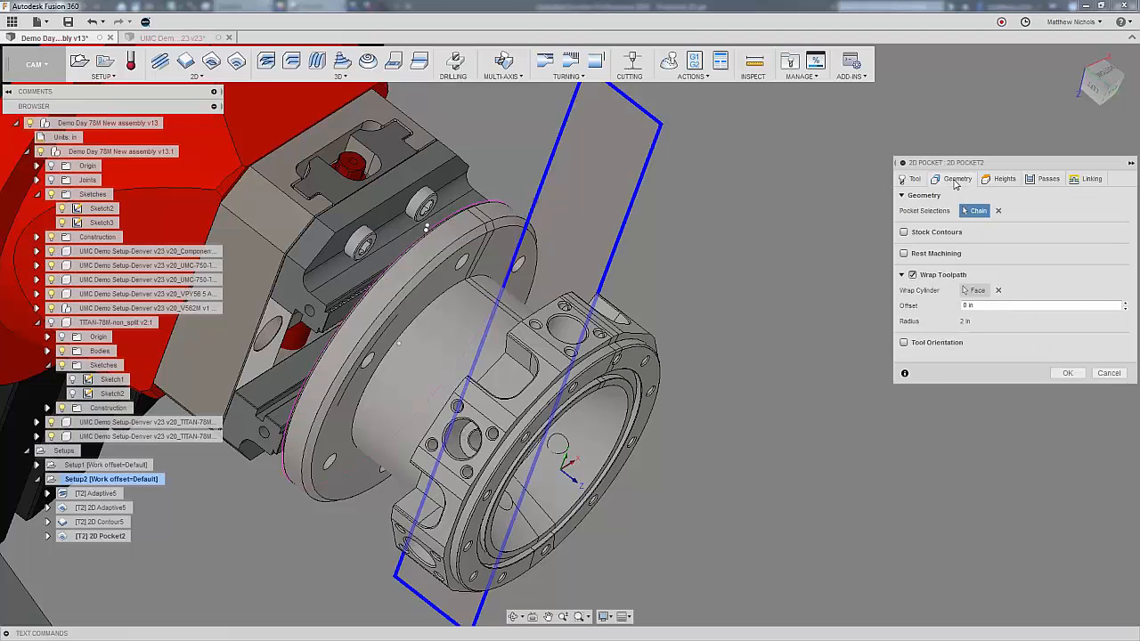
pyautogui.click(1041, 181)
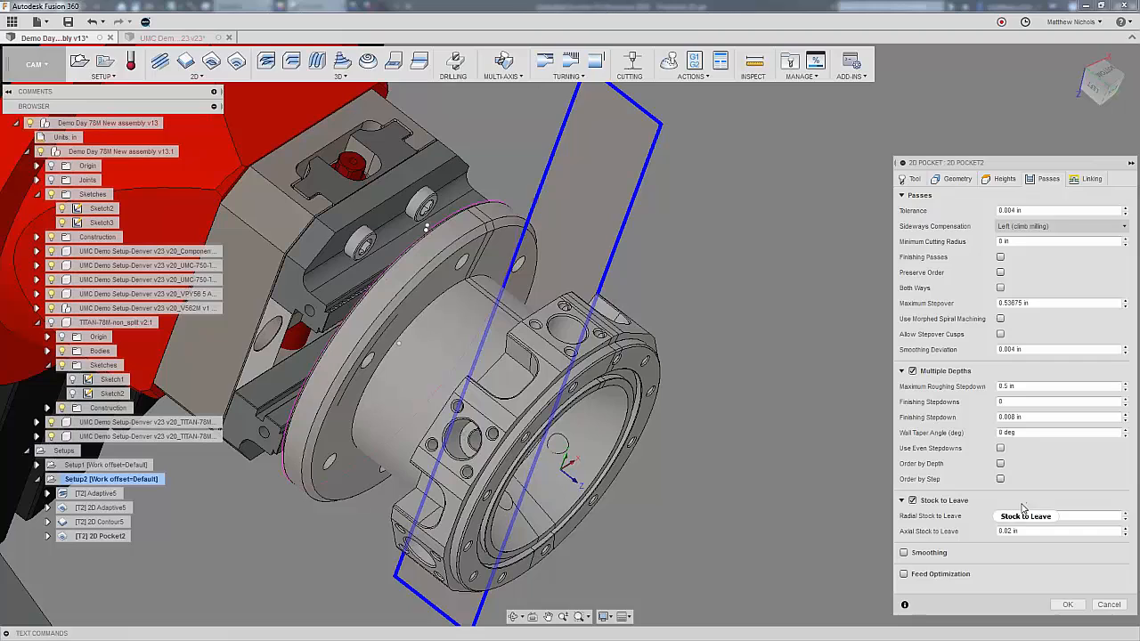
pyautogui.click(912, 499)
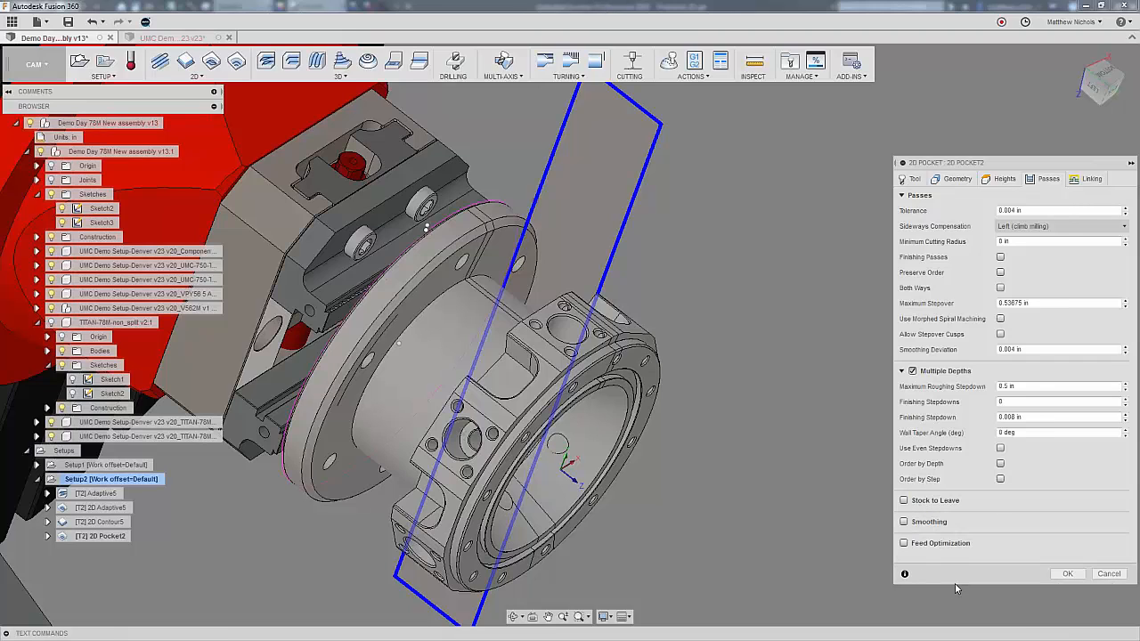
pyautogui.click(911, 371)
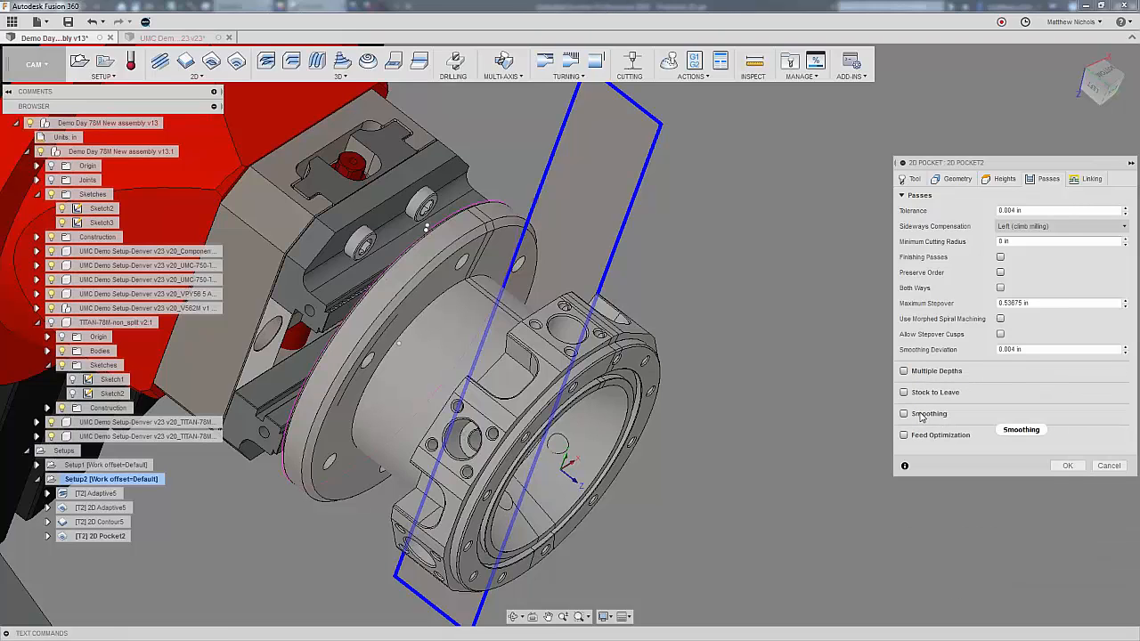
pyautogui.click(1042, 304)
pyautogui.press('BackSpace')
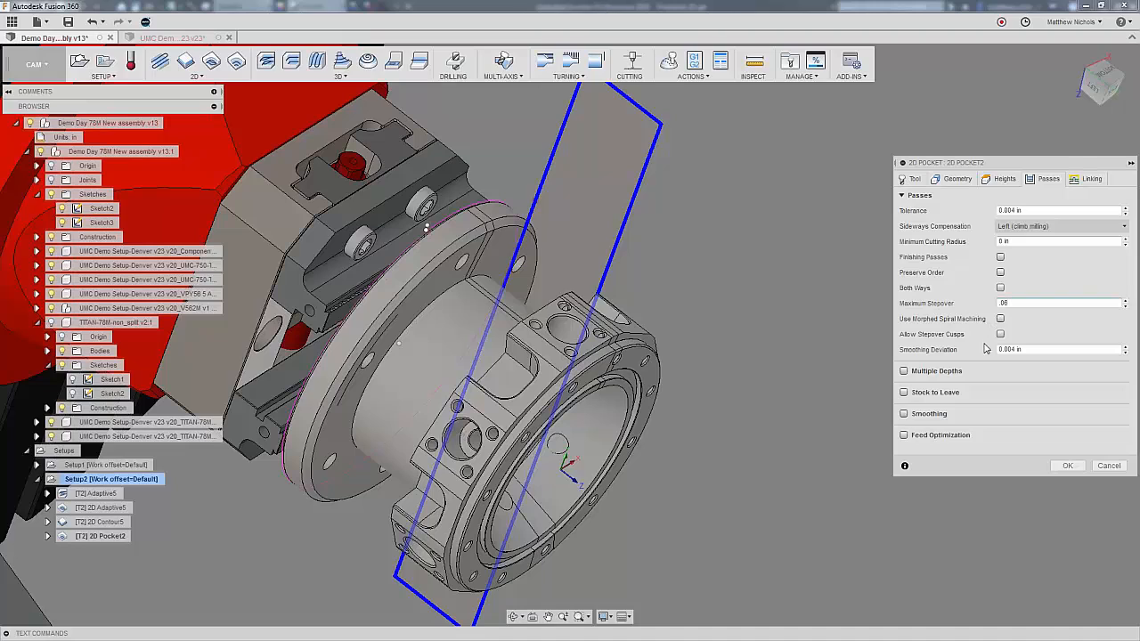
pyautogui.click(1066, 466)
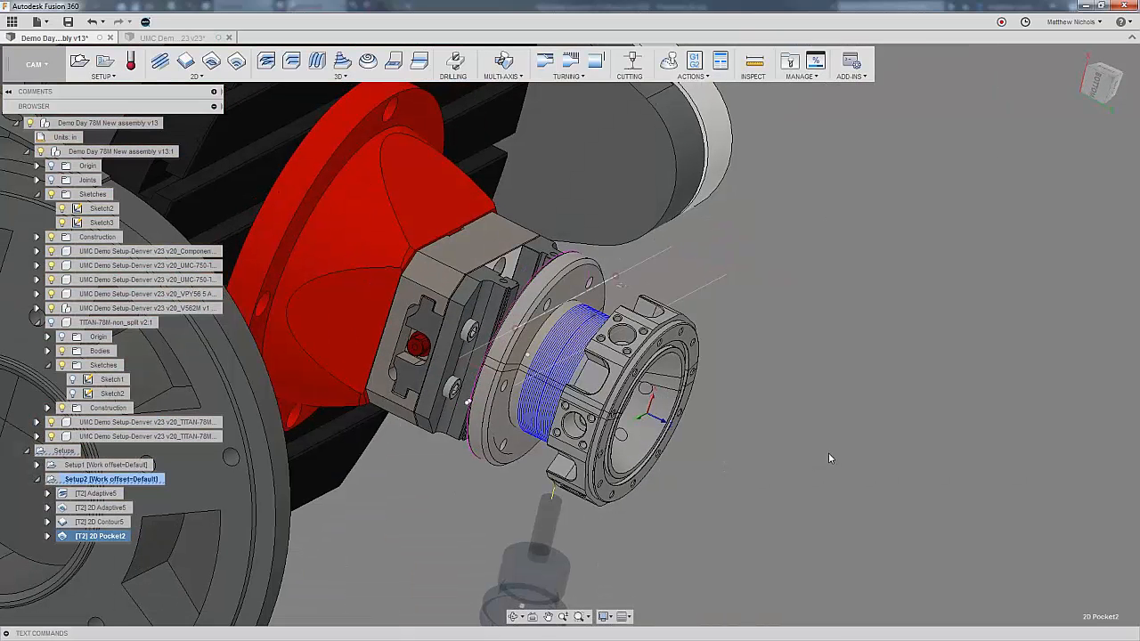
pyautogui.click(501, 494)
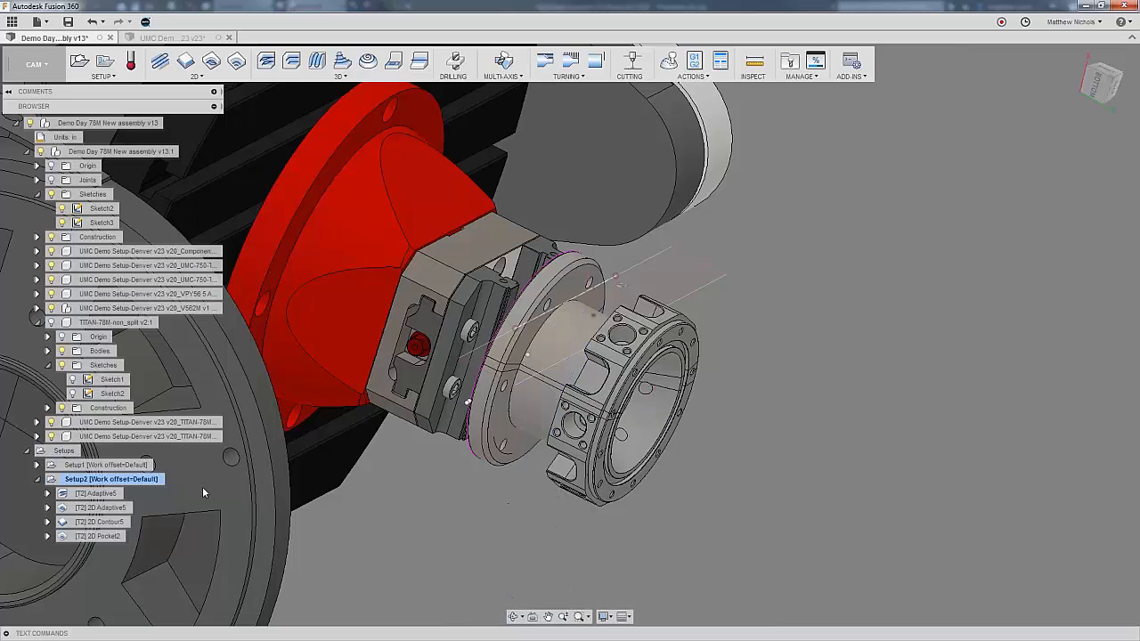
# Simulate all Setup2 toolpaths on the stock at increased playback speed and check the machining statistics.
pyautogui.click(110, 482)
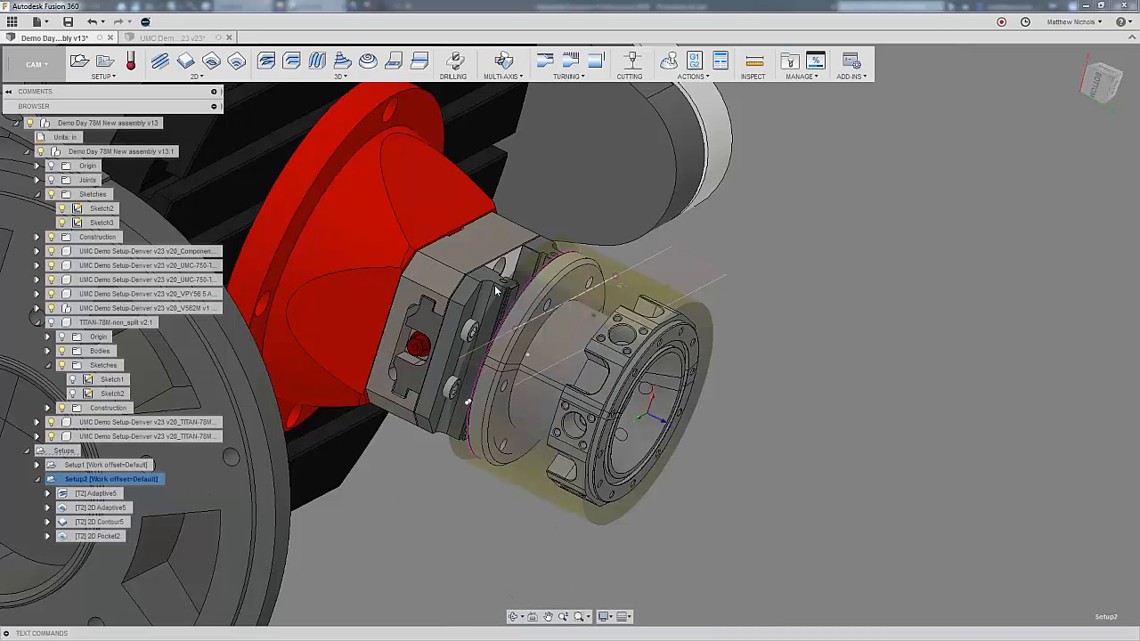
pyautogui.click(669, 60)
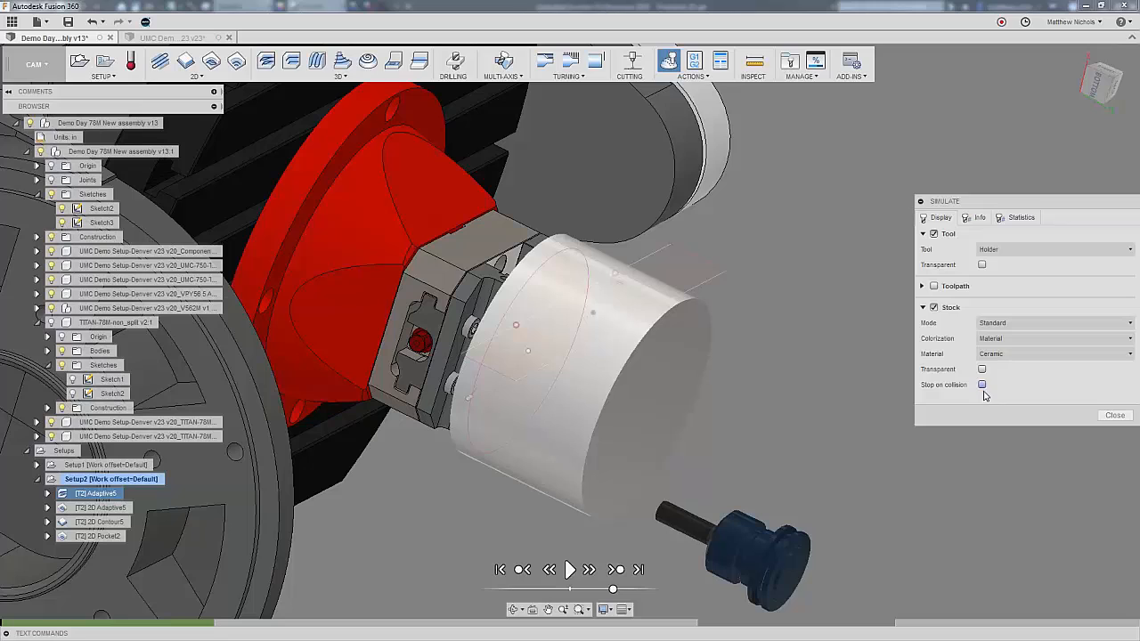
pyautogui.click(570, 570)
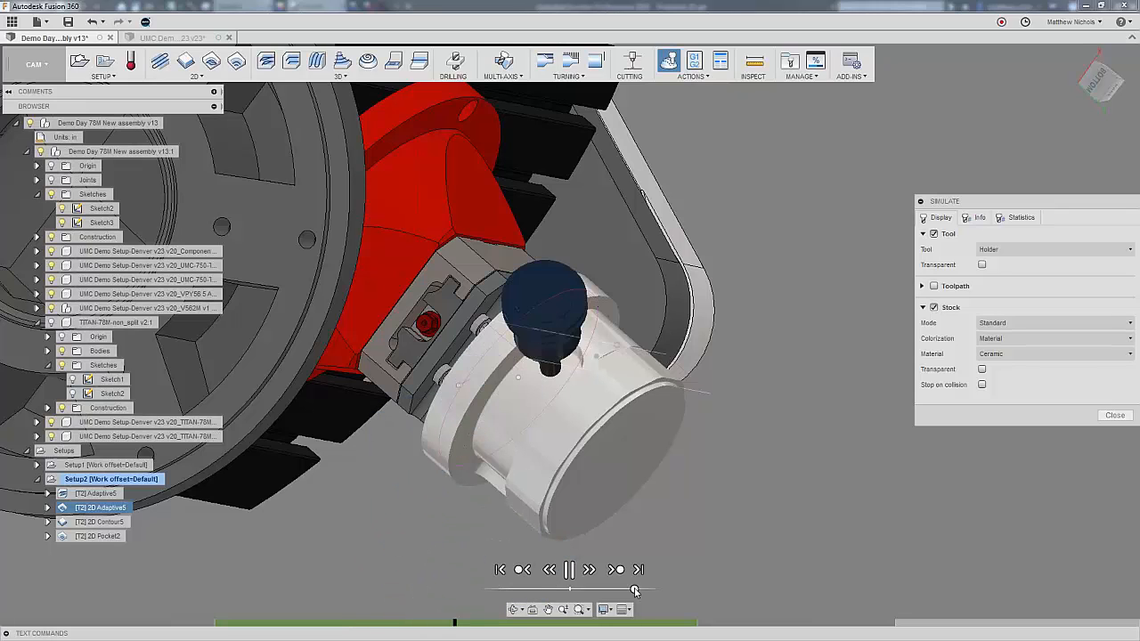
pyautogui.moveTo(638, 591); pyautogui.dragTo(644, 592)
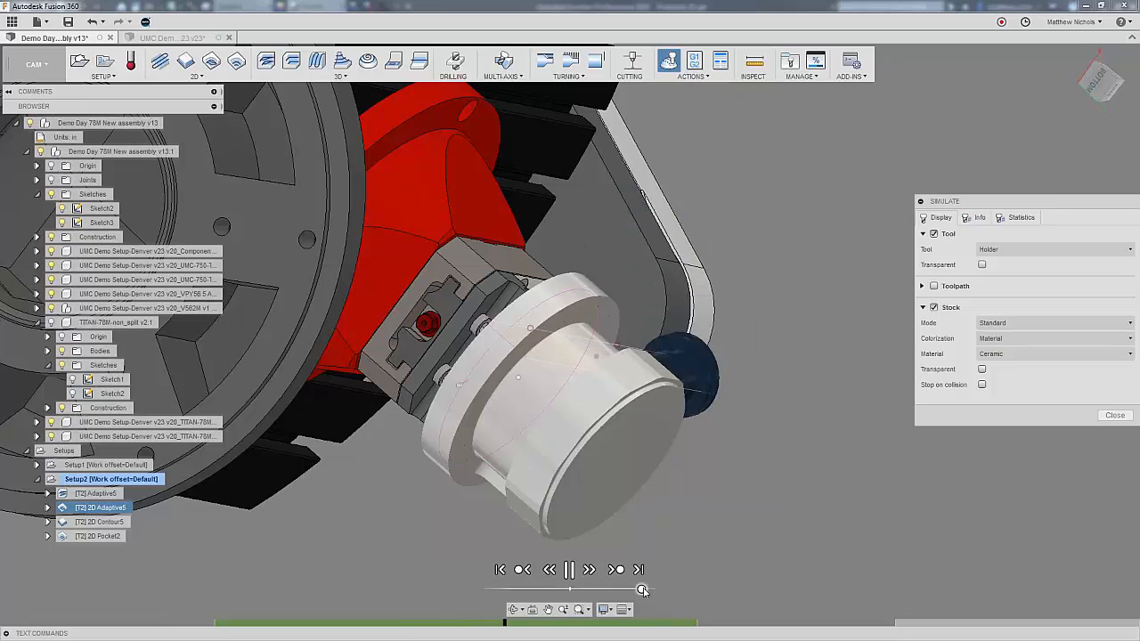
pyautogui.click(1020, 219)
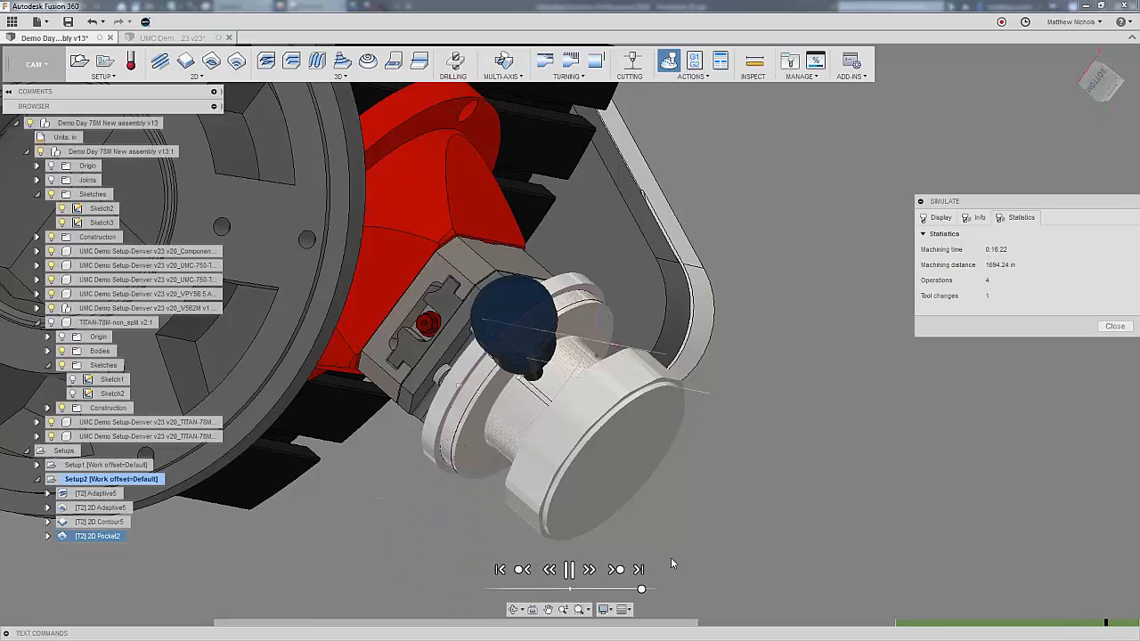
# Save the simulated remaining stock to the Desktop as "4th wrapping stock leftover.stl" and end the simulation.
pyautogui.rightClick(749, 459)
pyautogui.moveTo(778, 594)
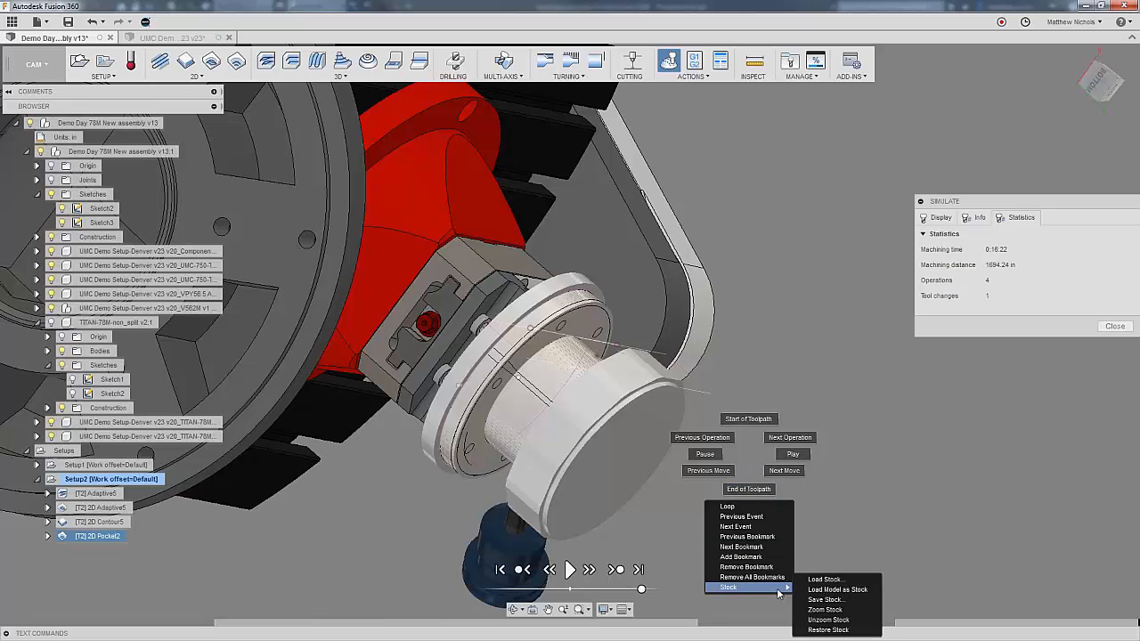
pyautogui.click(814, 600)
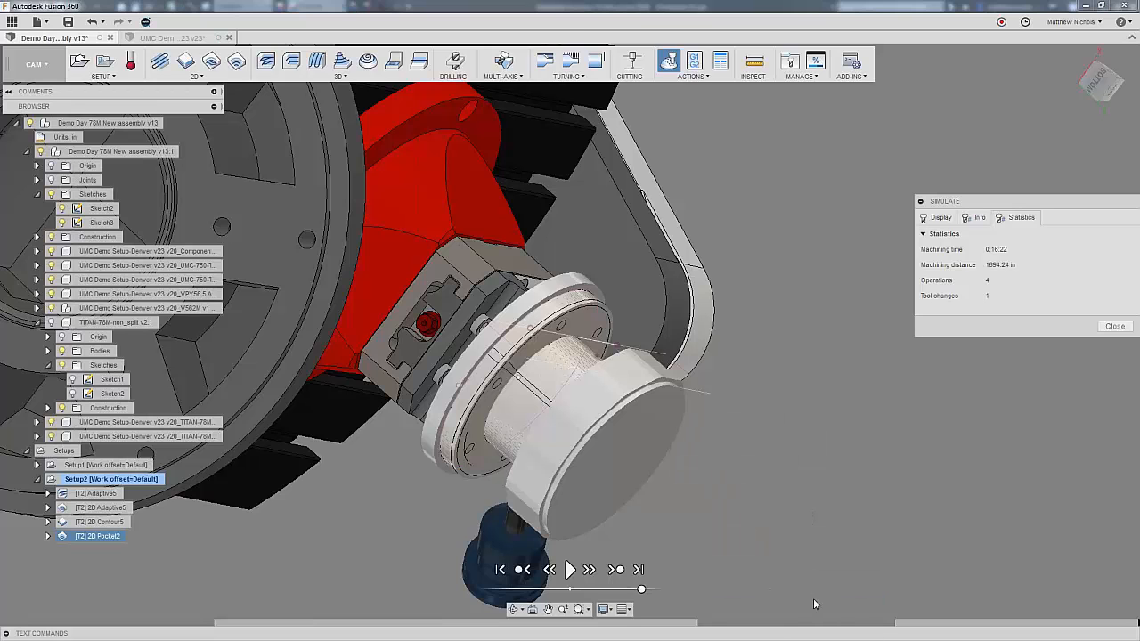
pyautogui.press('Home')
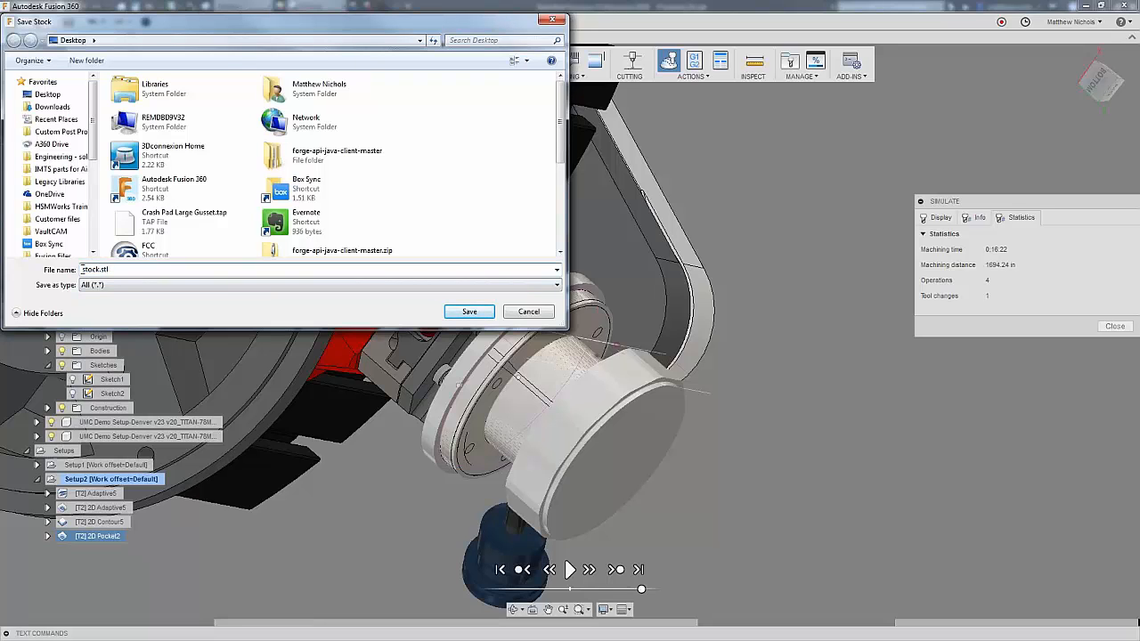
pyautogui.write('4th wrapping stock leftover')
pyautogui.press('Delete')
pyautogui.press('Delete')
pyautogui.press('Delete')
pyautogui.press('Delete')
pyautogui.press('Delete')
pyautogui.press('Return')
pyautogui.click(1114, 327)
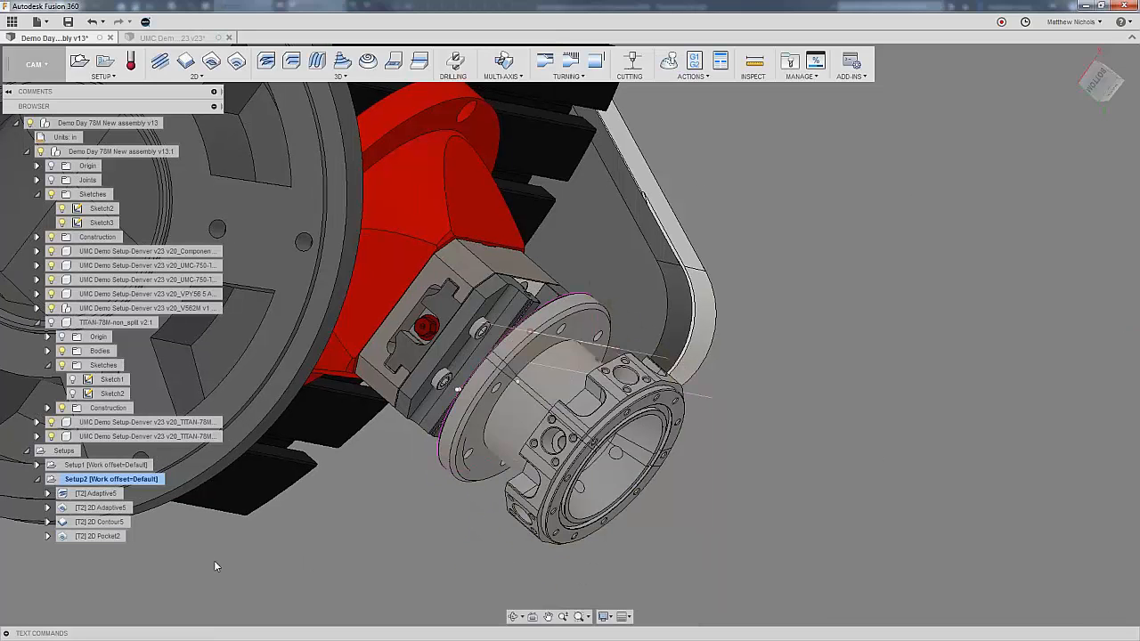
pyautogui.click(111, 536)
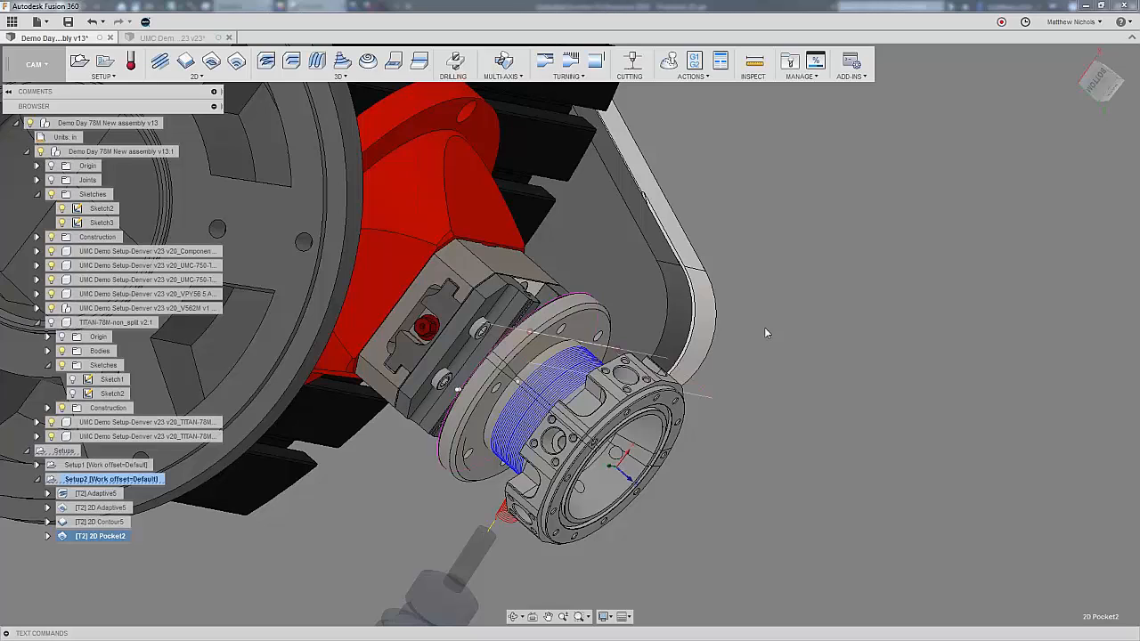
pyautogui.click(719, 493)
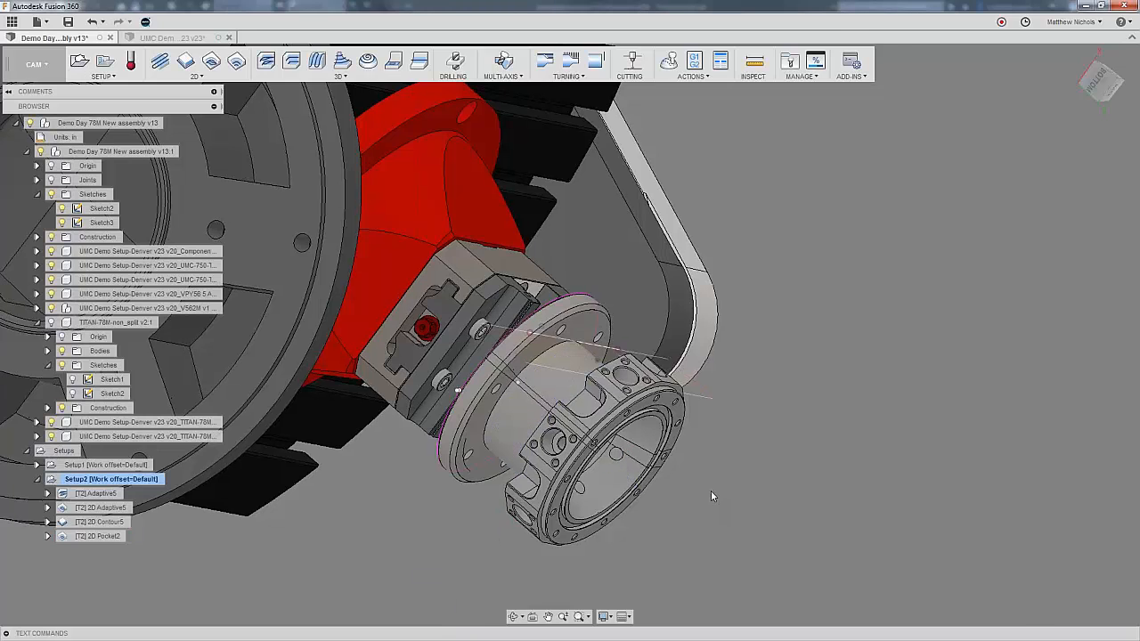
pyautogui.scroll(3, 710, 491)
pyautogui.keyDown('shift'); pyautogui.moveTo(710, 491); pyautogui.dragTo(396, 396, button='middle'); pyautogui.keyUp('shift')
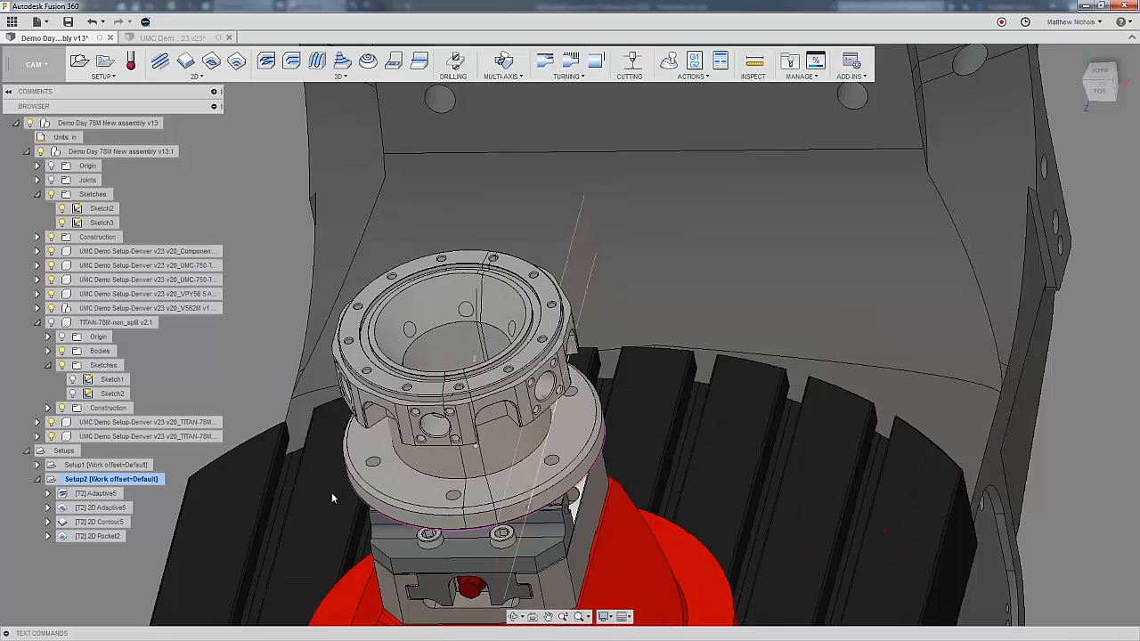
# Create a 2D Contour operation, show the non-split TITAN-78M in place of its two split components, and select the upper ring's outer top edge.
pyautogui.click(185, 61)
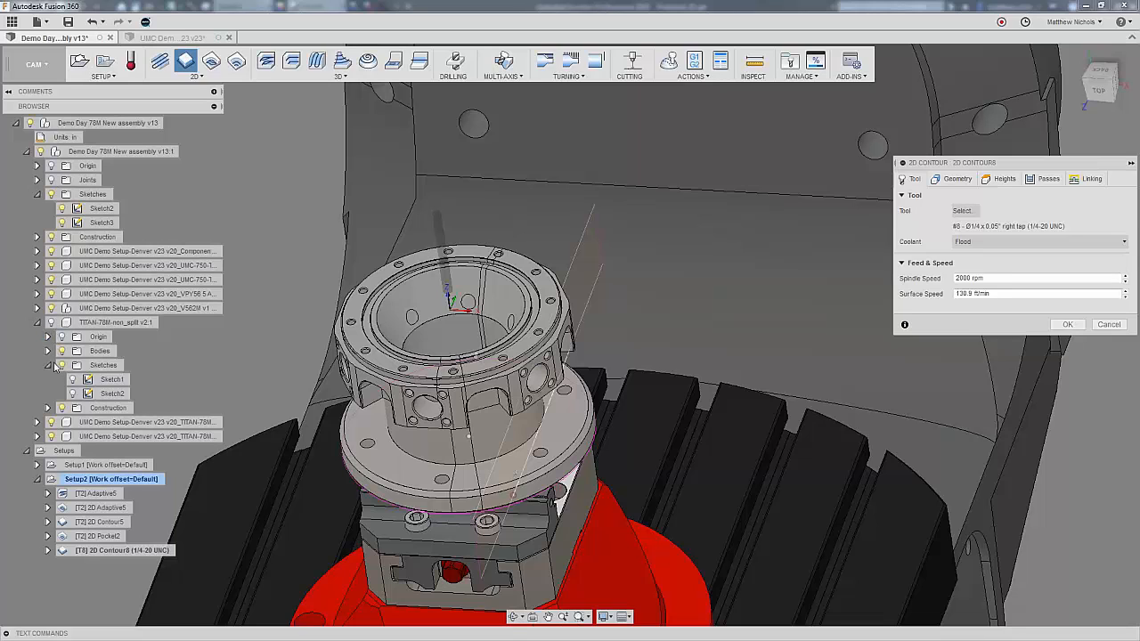
pyautogui.click(52, 437)
pyautogui.click(52, 422)
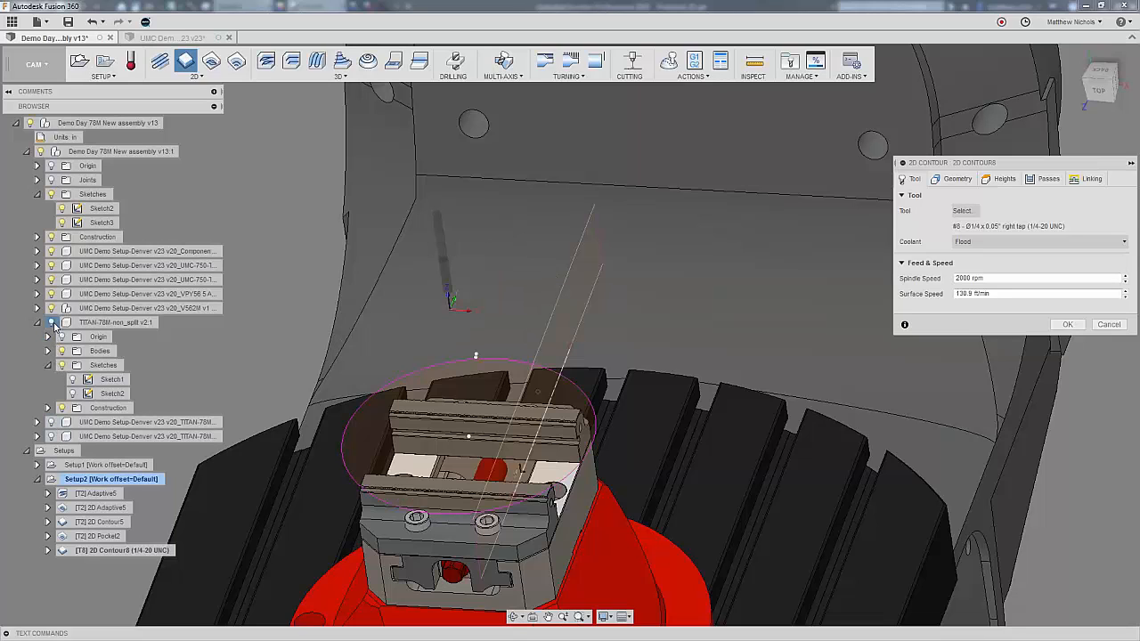
pyautogui.click(52, 322)
pyautogui.click(352, 365)
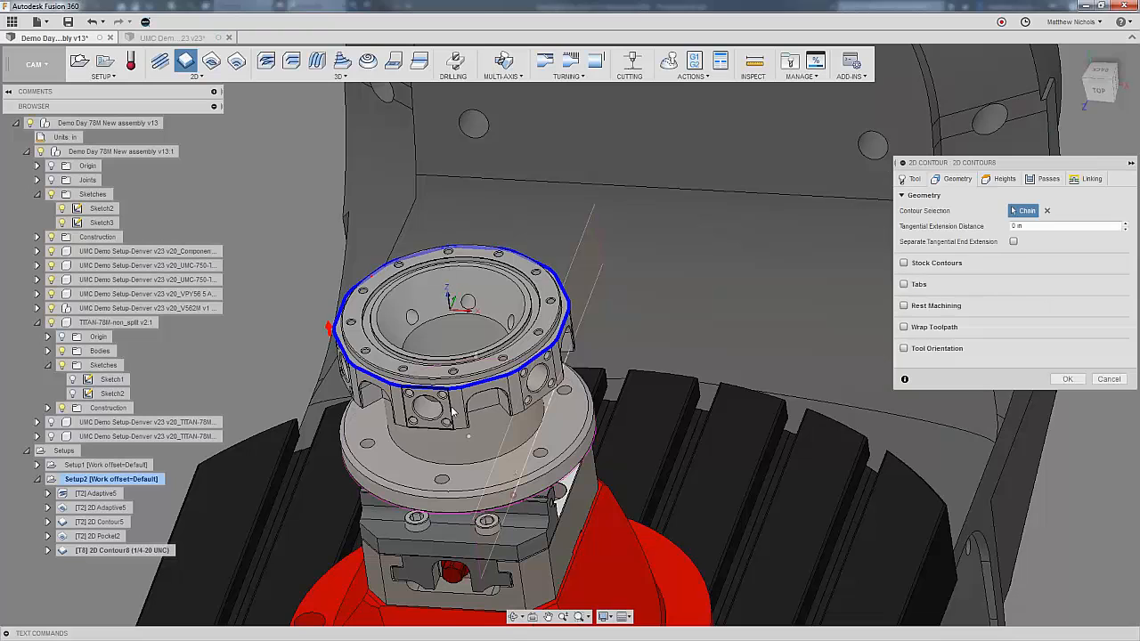
# Set the contour's bottom height from a selection, using the bottom edge of the ring's front boss with a small negative offset.
pyautogui.click(1004, 179)
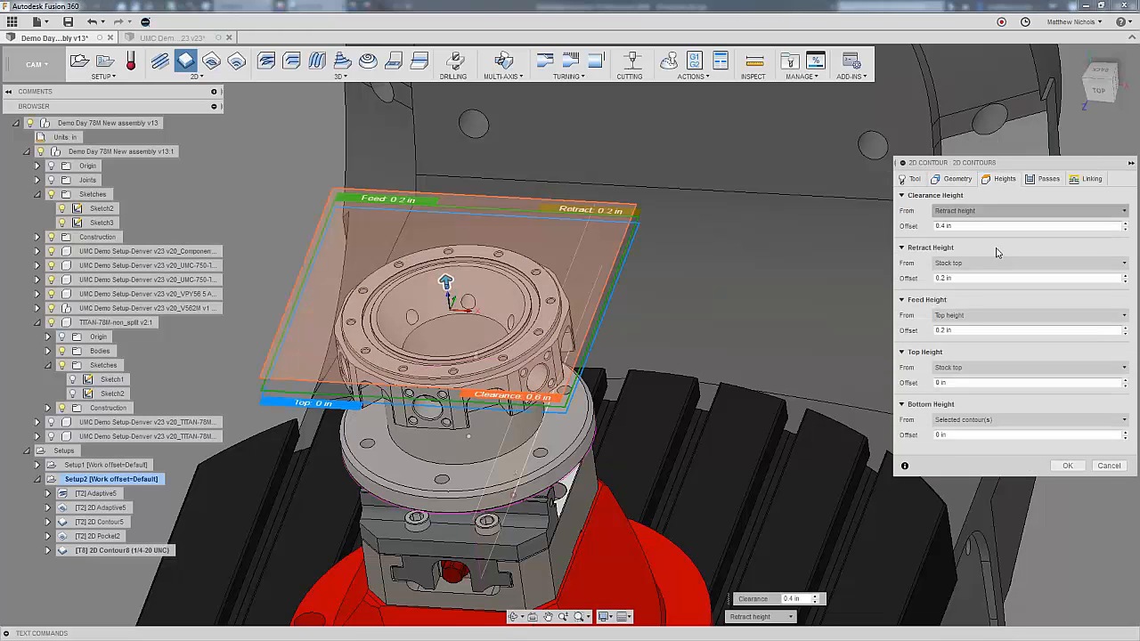
pyautogui.click(968, 421)
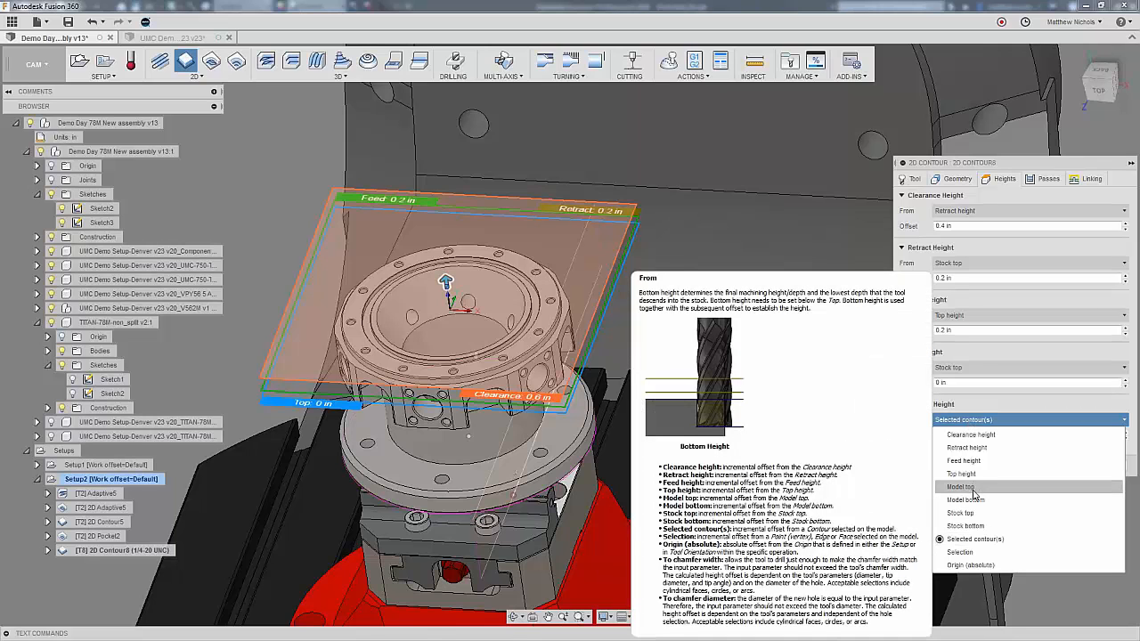
pyautogui.click(962, 552)
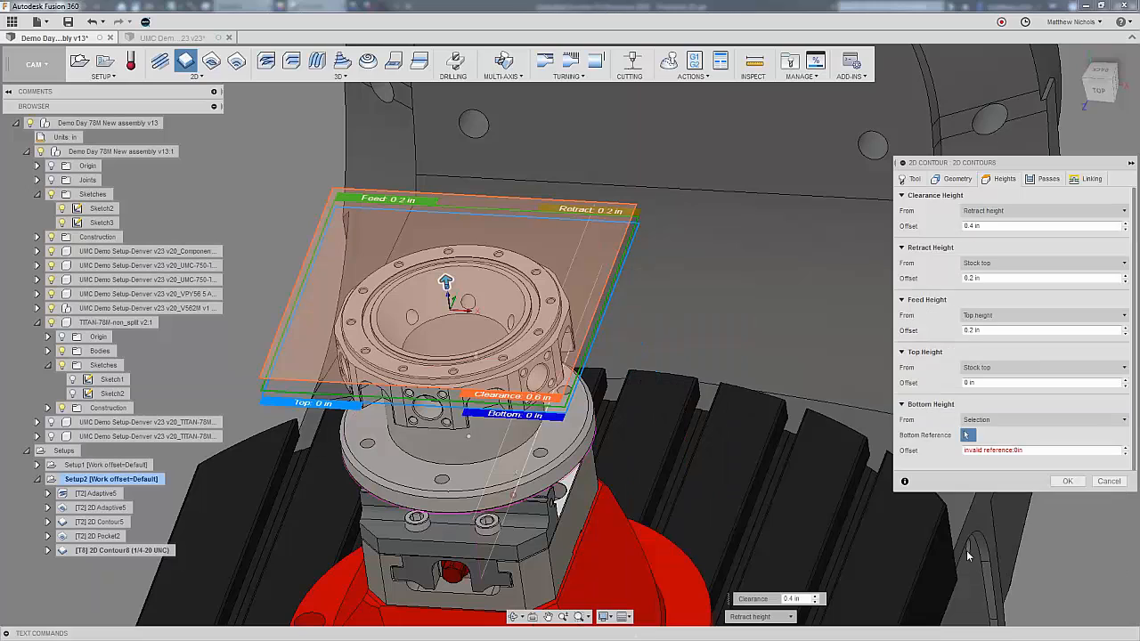
pyautogui.click(436, 439)
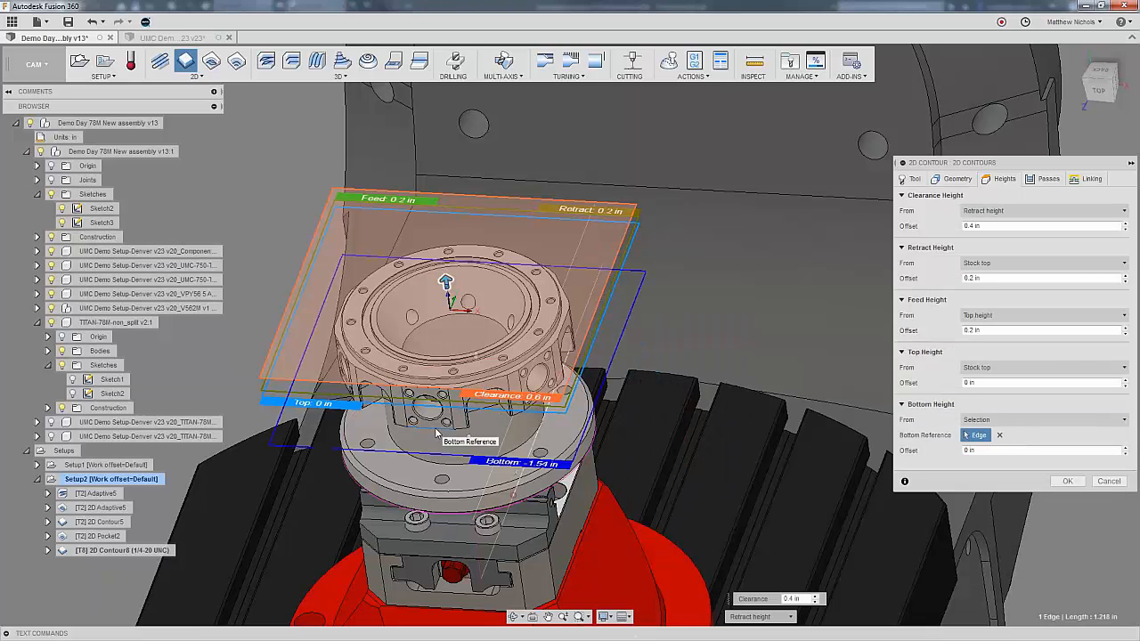
pyautogui.doubleClick(970, 450)
pyautogui.write('-.0')
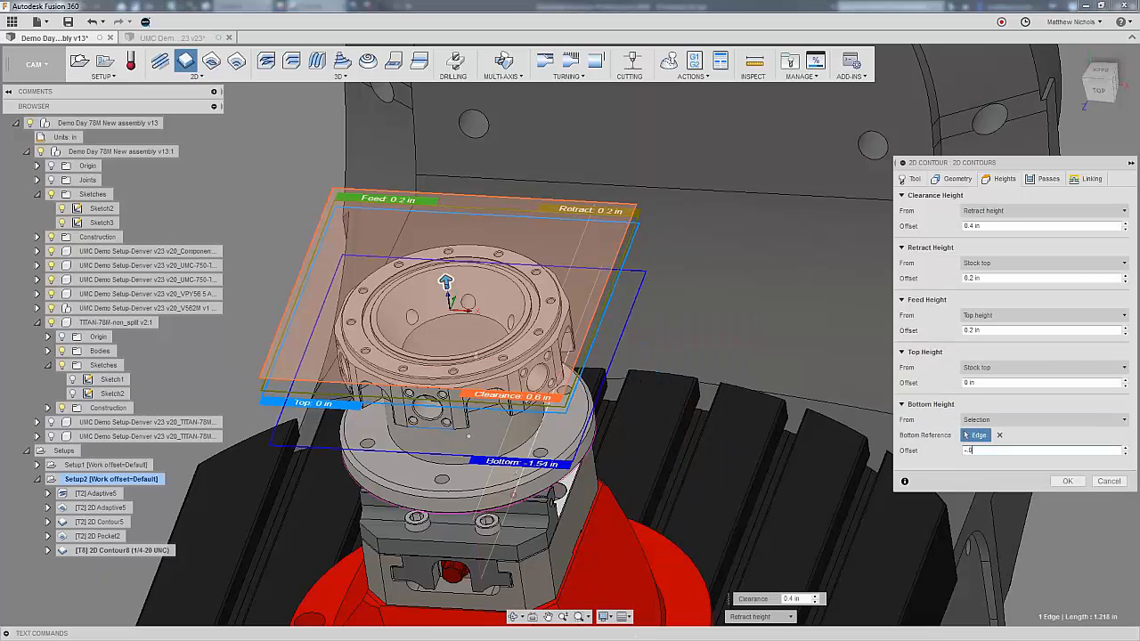
pyautogui.press('Return')
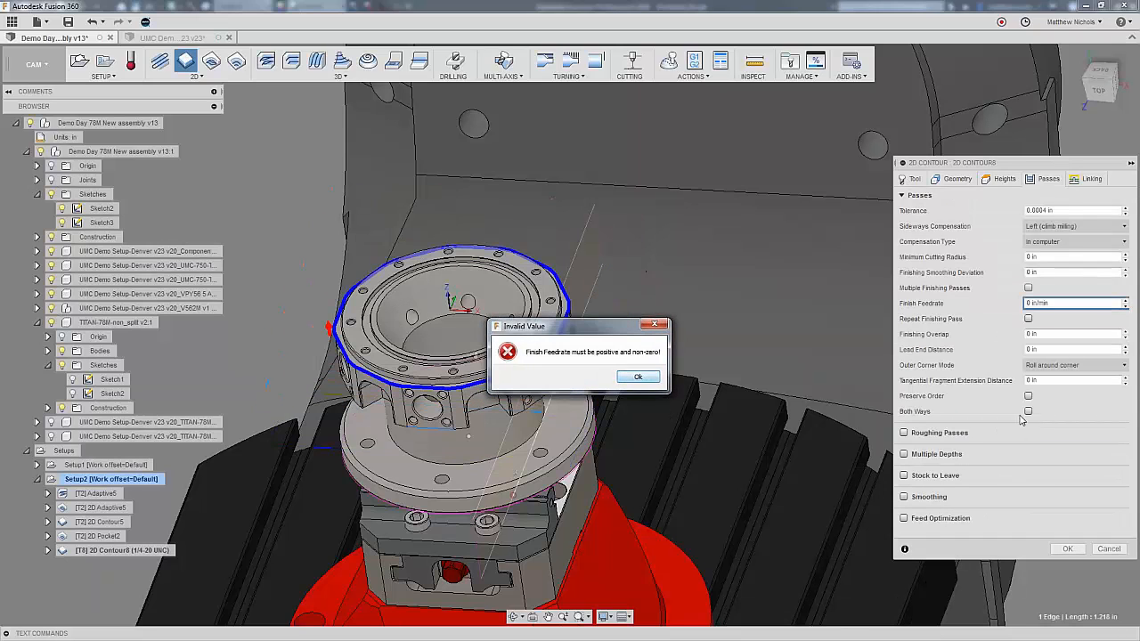
# Set the contour's finish feedrate to 60 in/min and generate the toolpath, ignoring the warnings.
pyautogui.click(648, 378)
pyautogui.write('6')
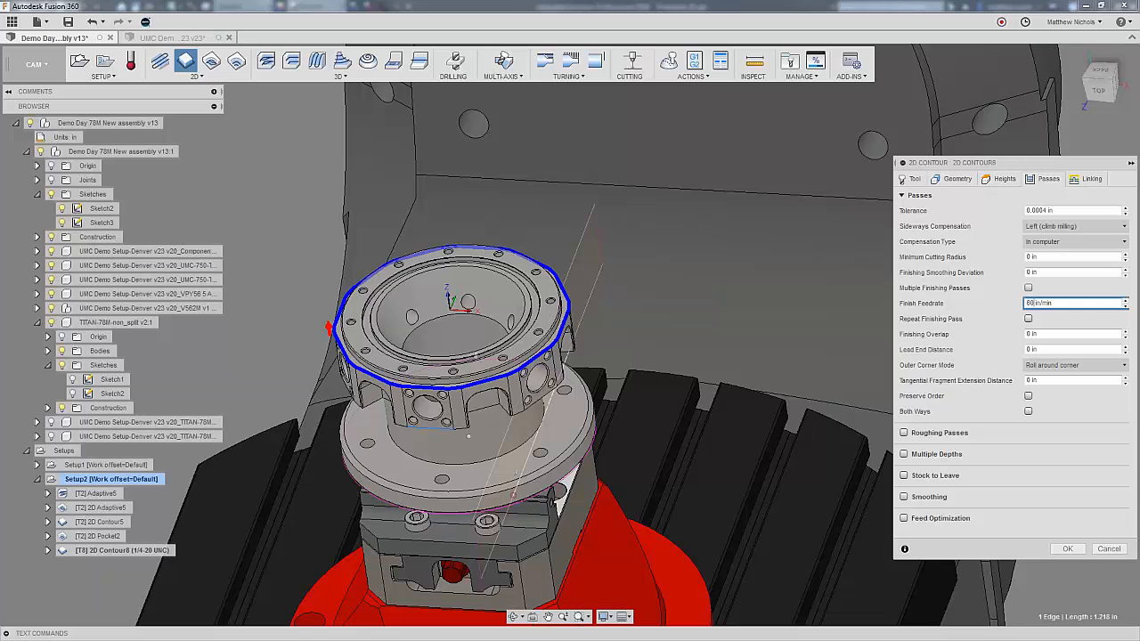
pyautogui.click(1065, 548)
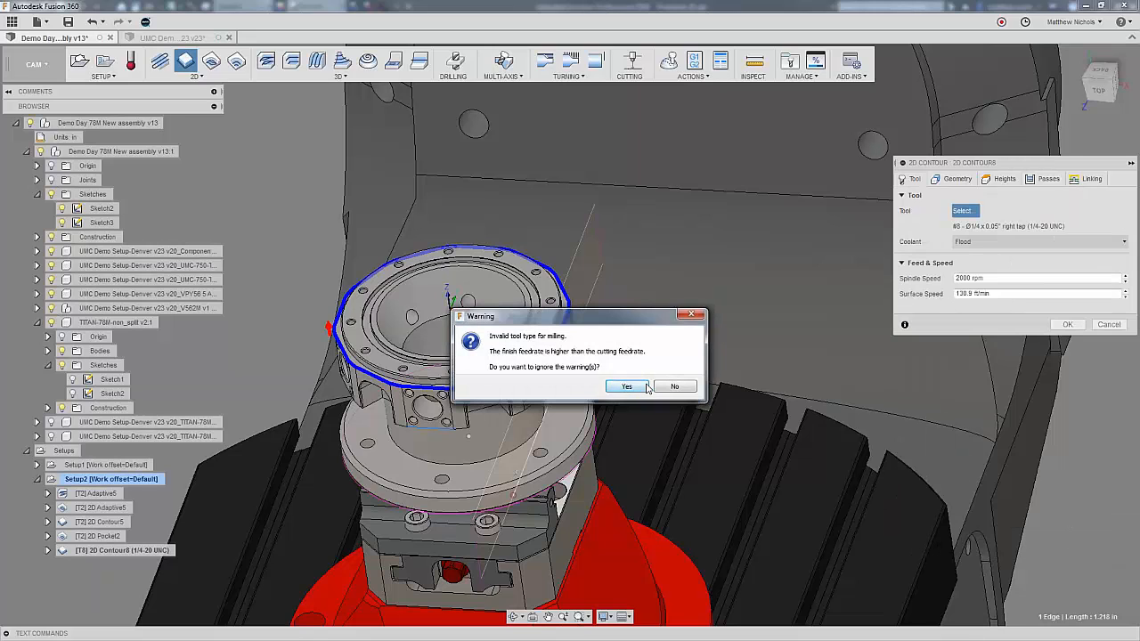
pyautogui.click(626, 386)
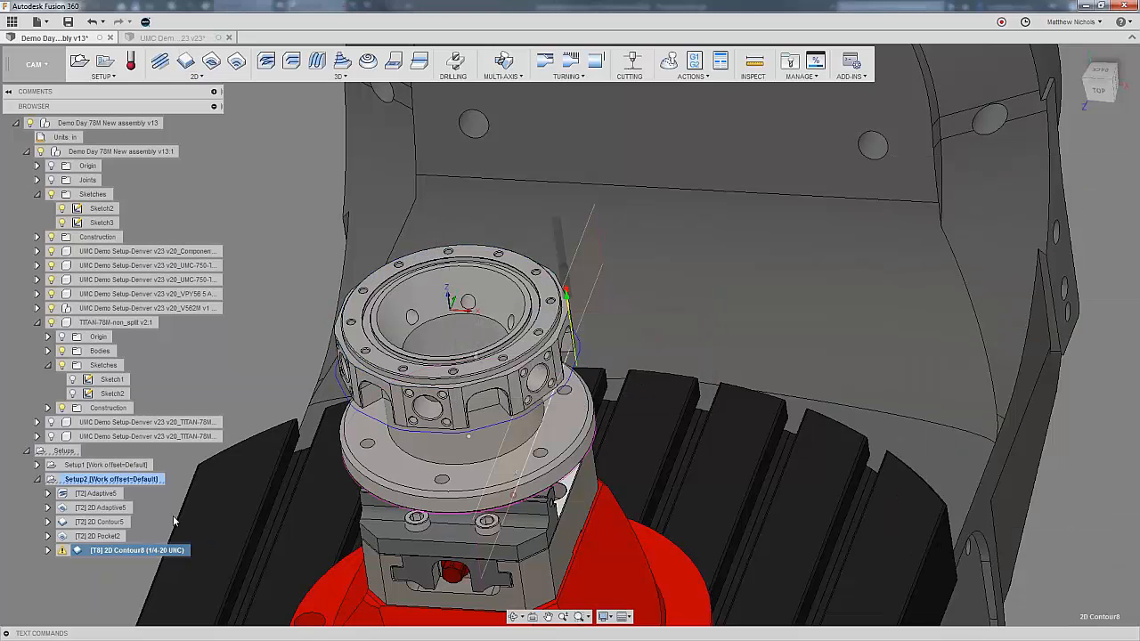
# Change the new 2D Contour's tool to the #2 Ø5/8" R0.03" bullnose with 50 in/min cutting feedrate and regenerate, ignoring the feedrate warning.
pyautogui.rightClick(143, 553)
pyautogui.click(197, 389)
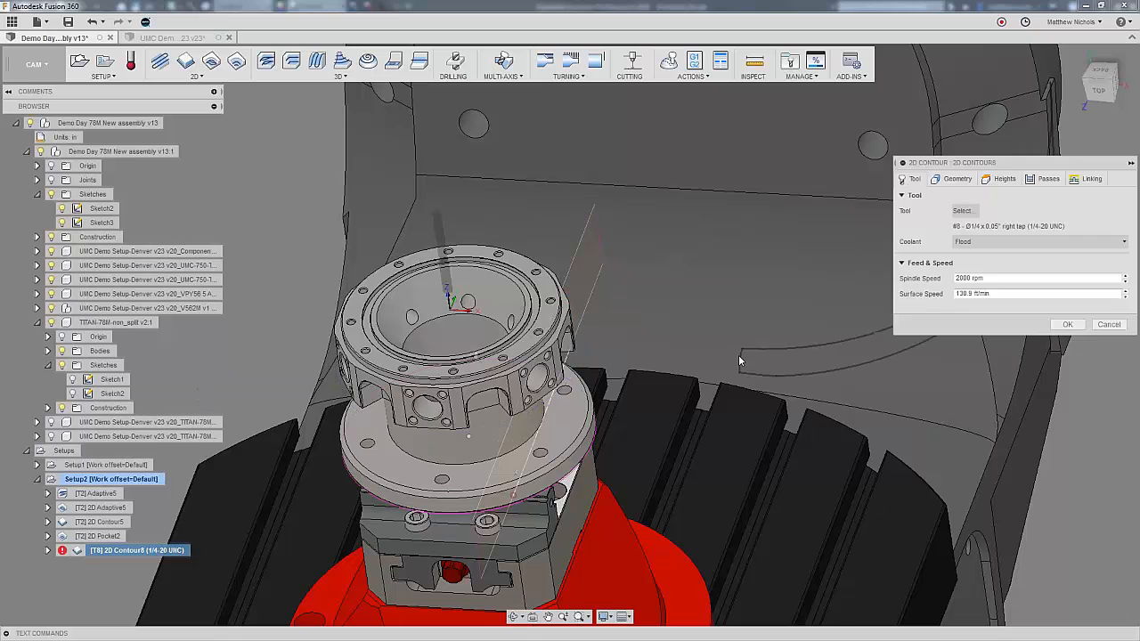
pyautogui.click(967, 214)
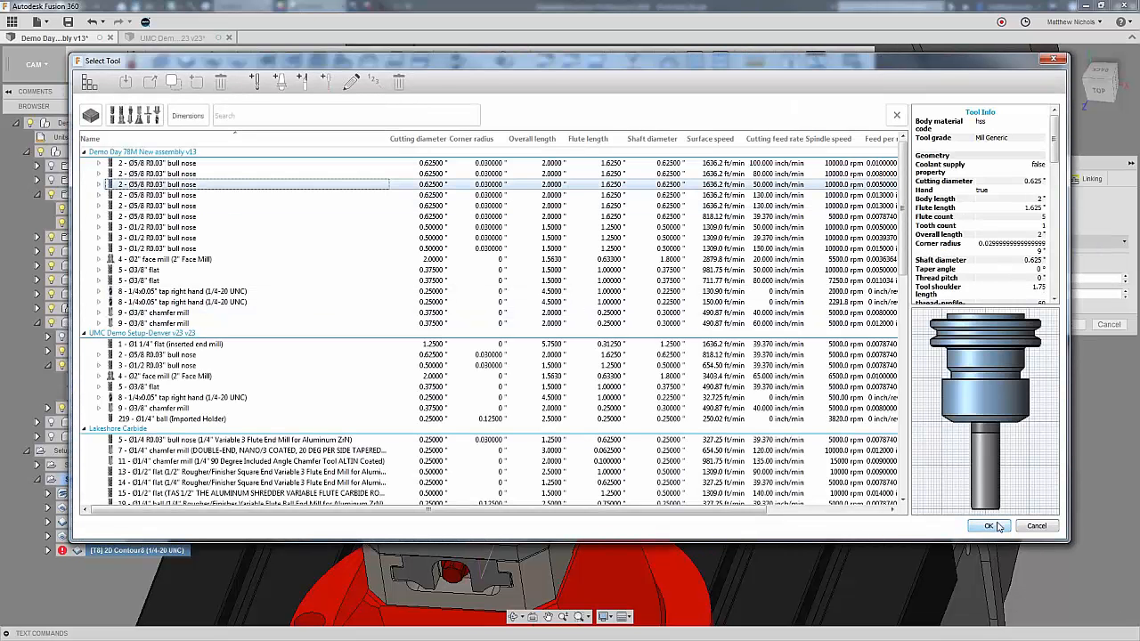
pyautogui.click(989, 526)
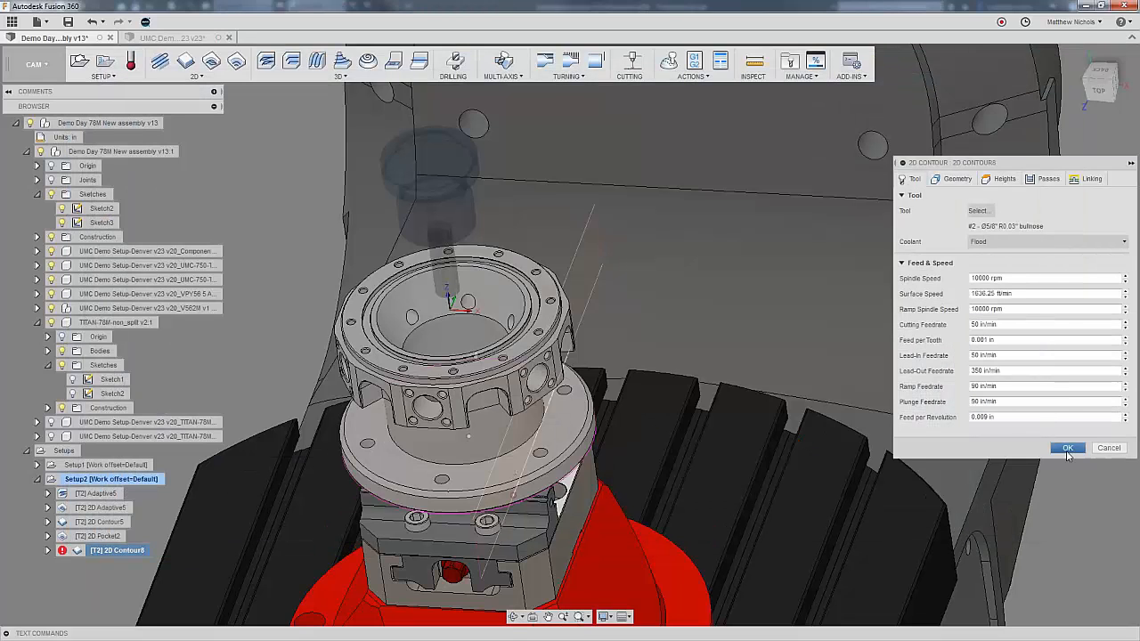
pyautogui.click(1065, 448)
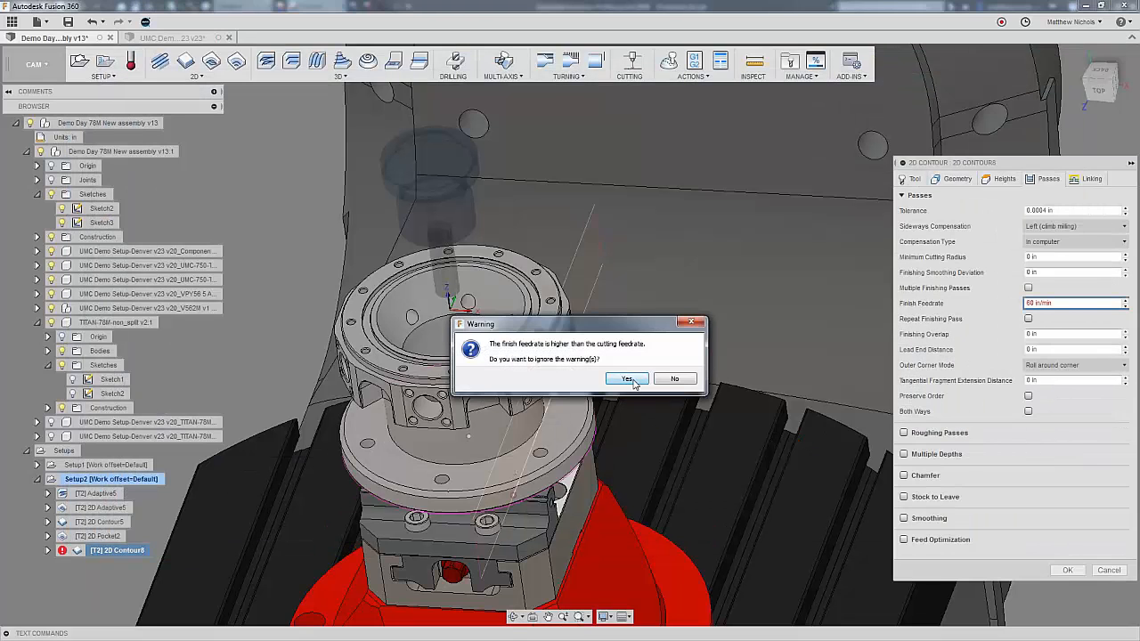
pyautogui.click(627, 378)
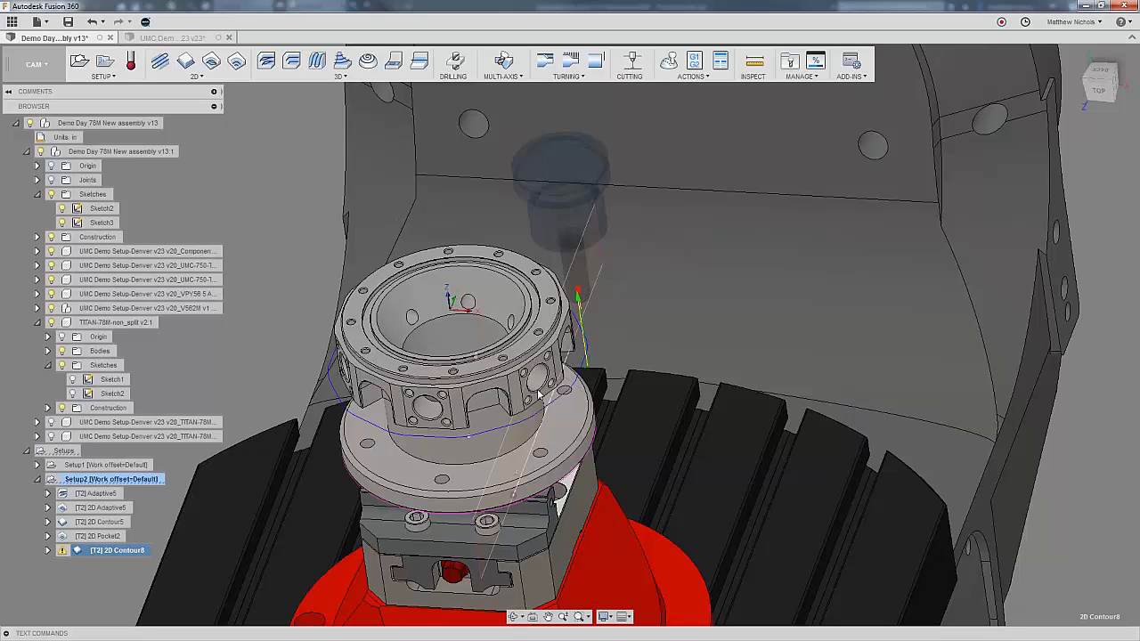
# Create a 3D Adaptive operation using the #3 Ø1/2" R0.03" bullnose with 150 in/min cutting feedrate.
pyautogui.keyDown('shift'); pyautogui.moveTo(518, 413); pyautogui.dragTo(571, 360, button='middle'); pyautogui.keyUp('shift')
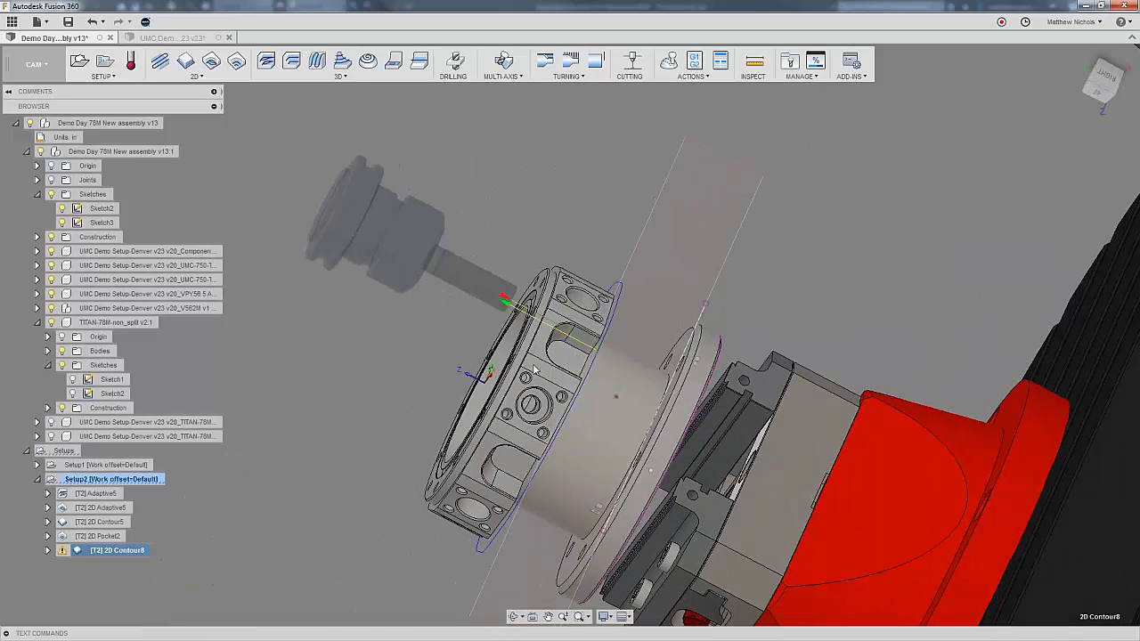
pyautogui.click(396, 400)
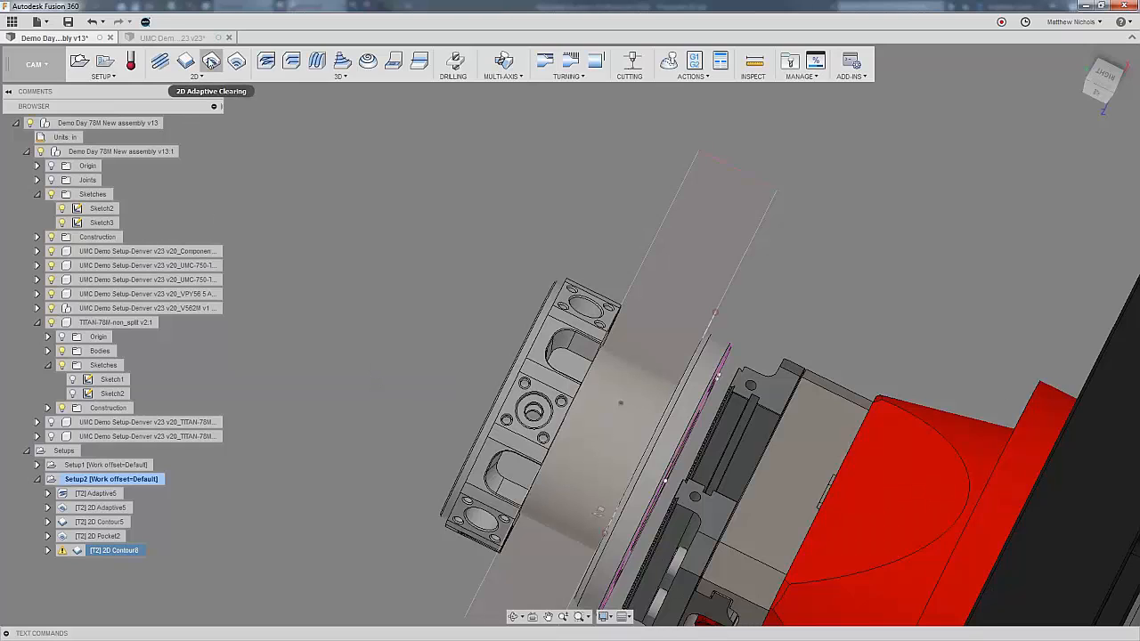
pyautogui.click(265, 60)
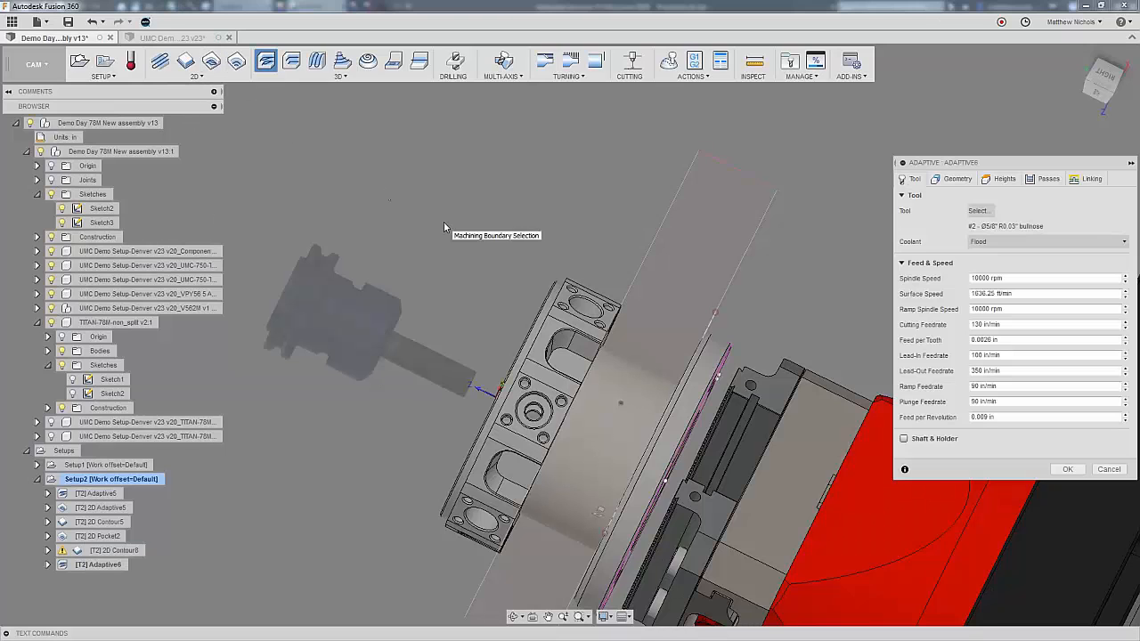
pyautogui.click(979, 211)
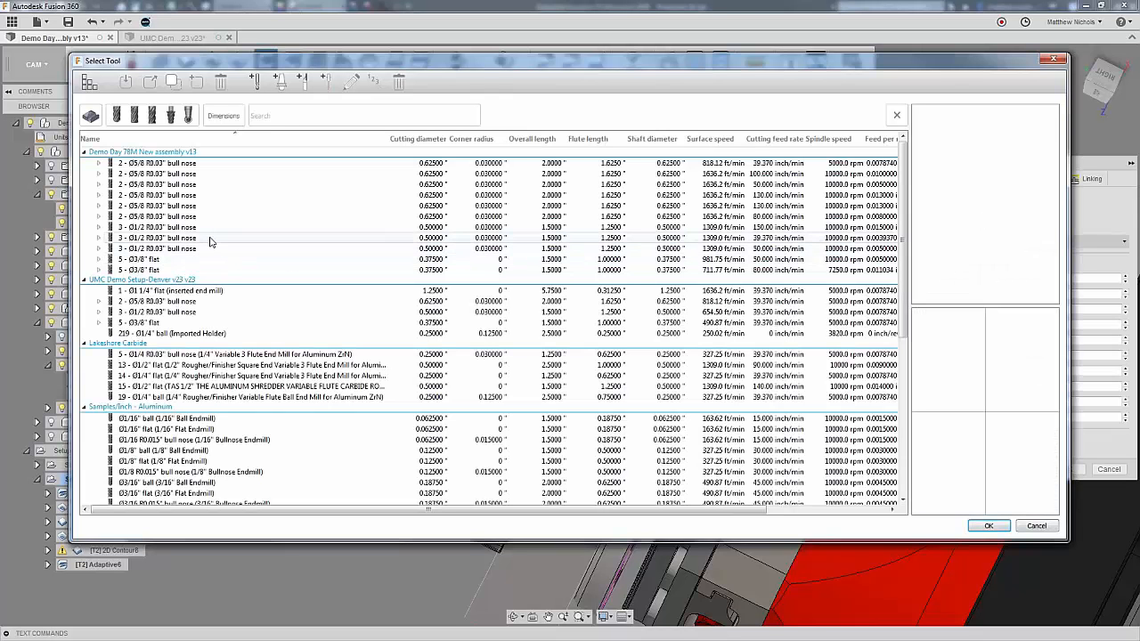
pyautogui.click(211, 228)
pyautogui.click(994, 530)
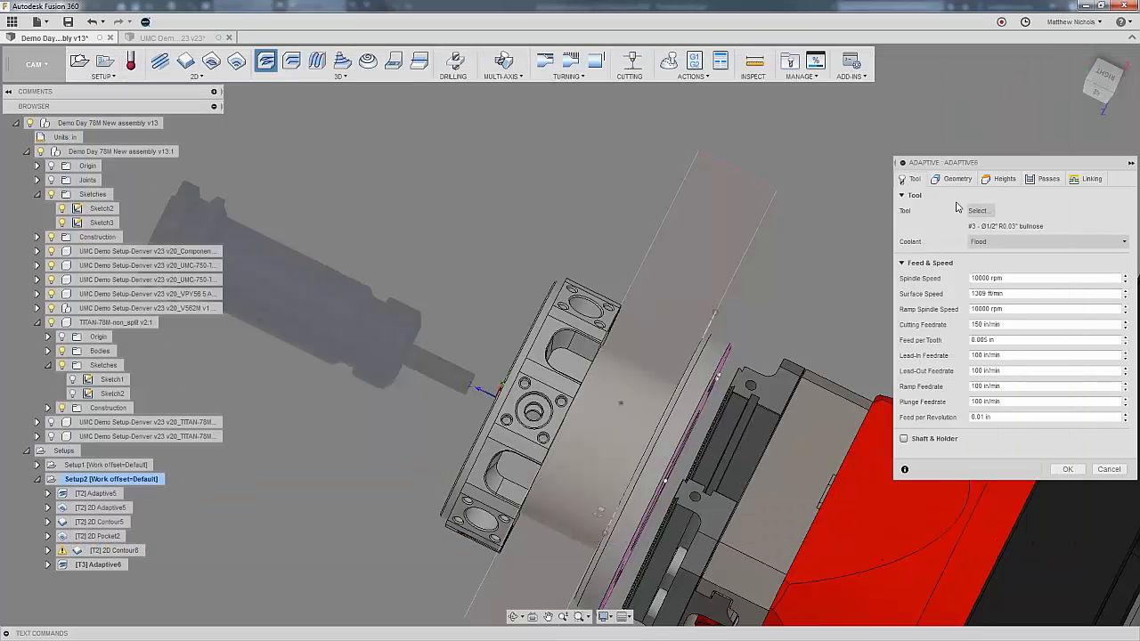
# Enable tool orientation with the Z axis normal to the ring's side pocket floor, and turn off stock contours.
pyautogui.click(954, 179)
pyautogui.click(904, 383)
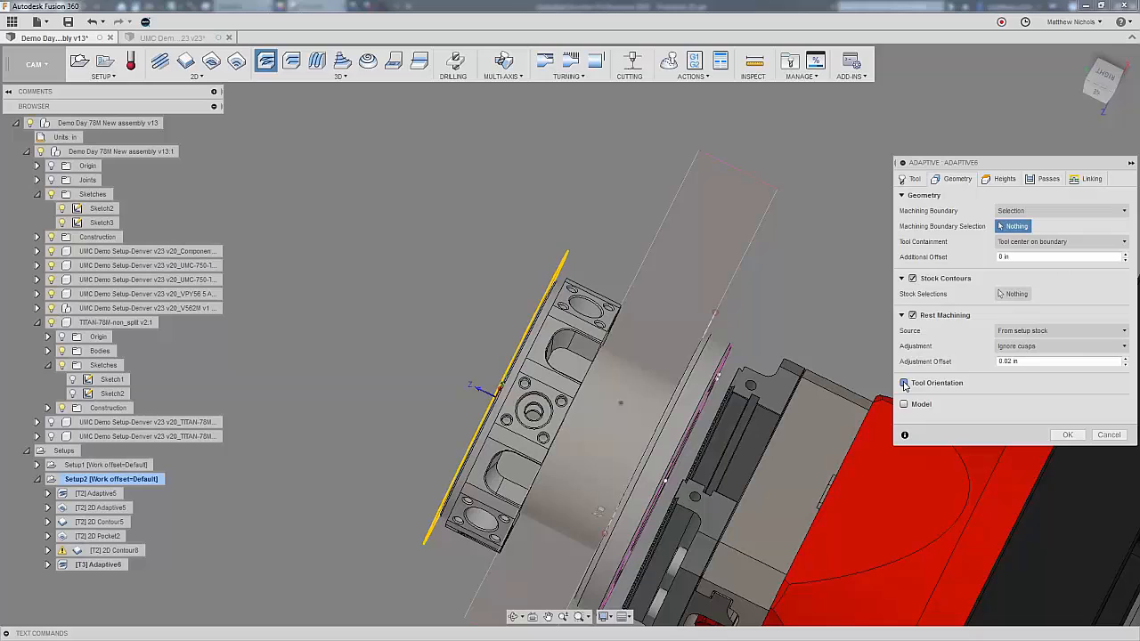
pyautogui.click(566, 370)
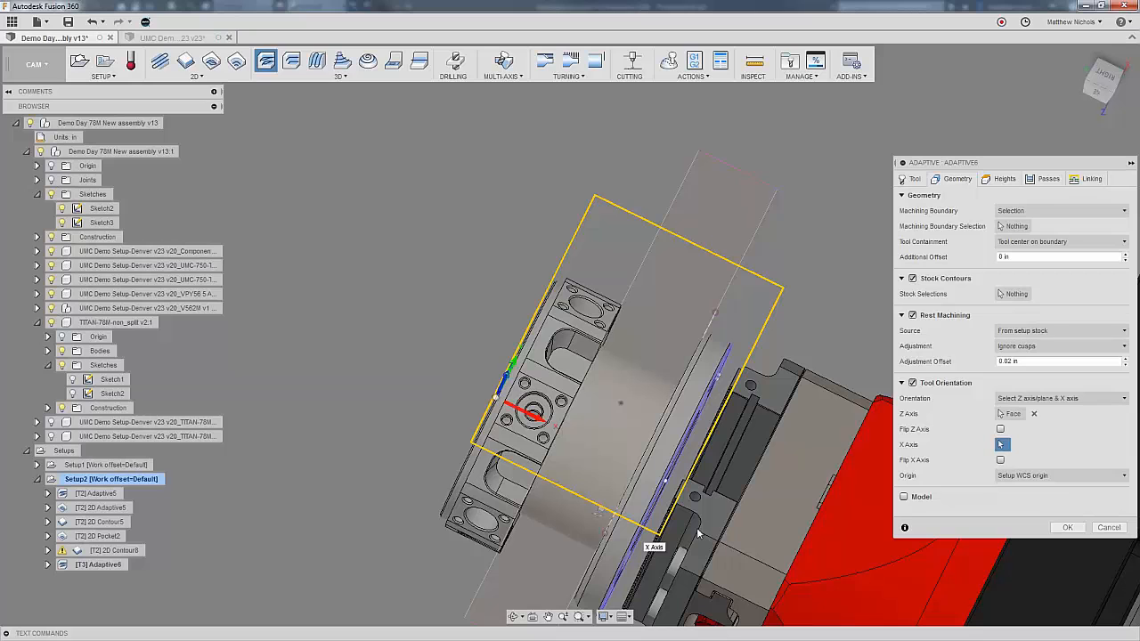
pyautogui.click(904, 278)
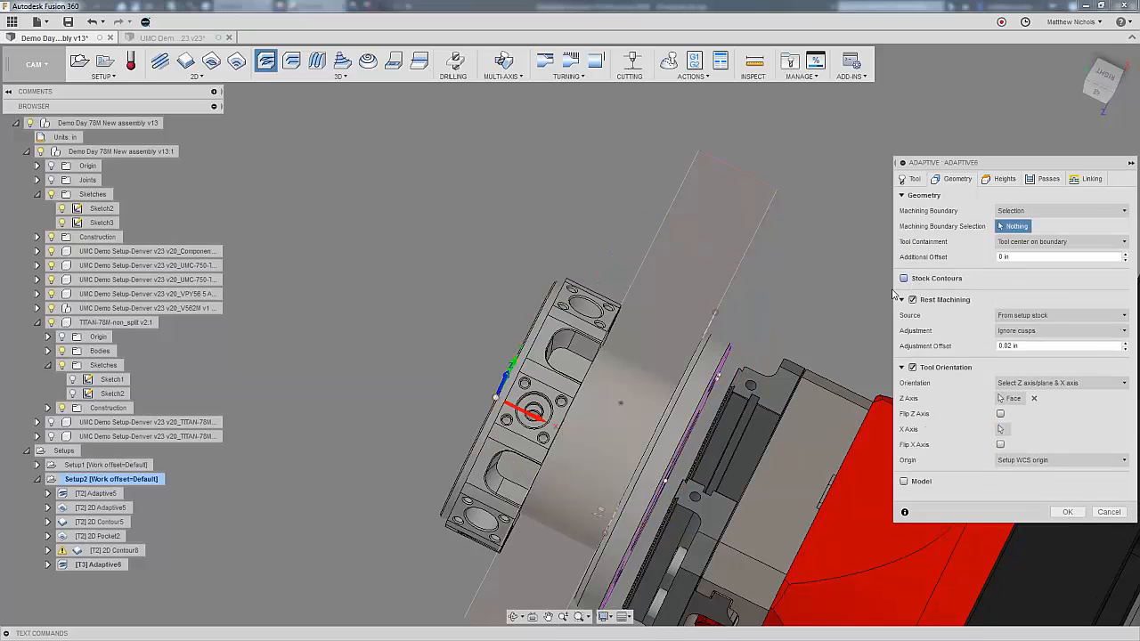
# Select the side pocket's floor outline as the machining boundary, with tool containment set to Tool outside boundary.
pyautogui.keyDown('shift'); pyautogui.moveTo(799, 418); pyautogui.dragTo(1007, 214, button='middle'); pyautogui.keyUp('shift')
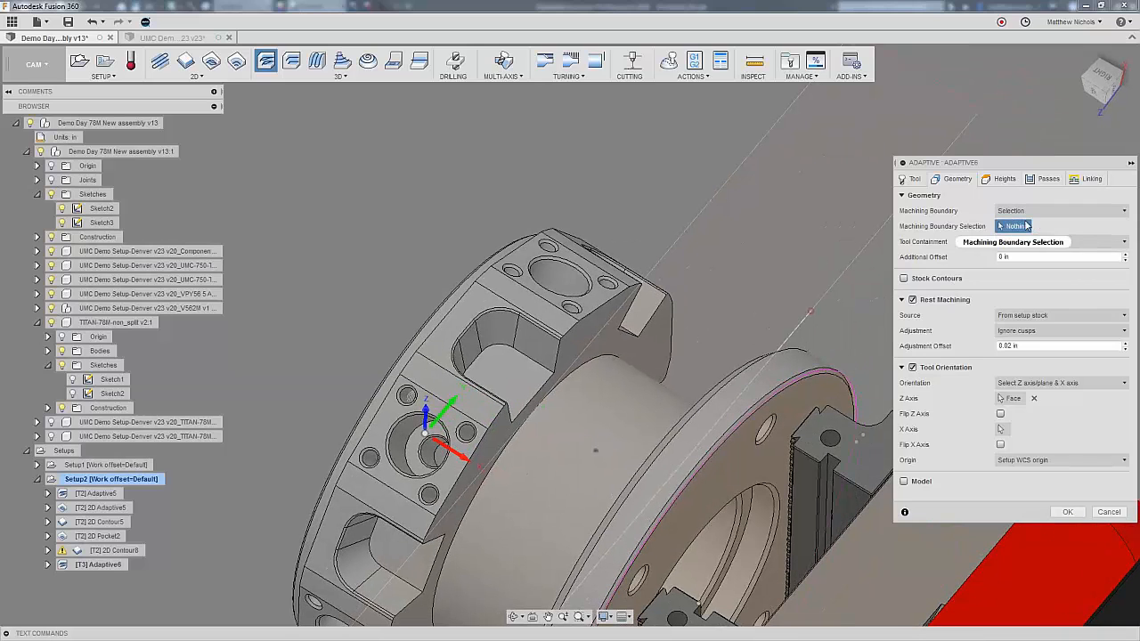
pyautogui.click(548, 372)
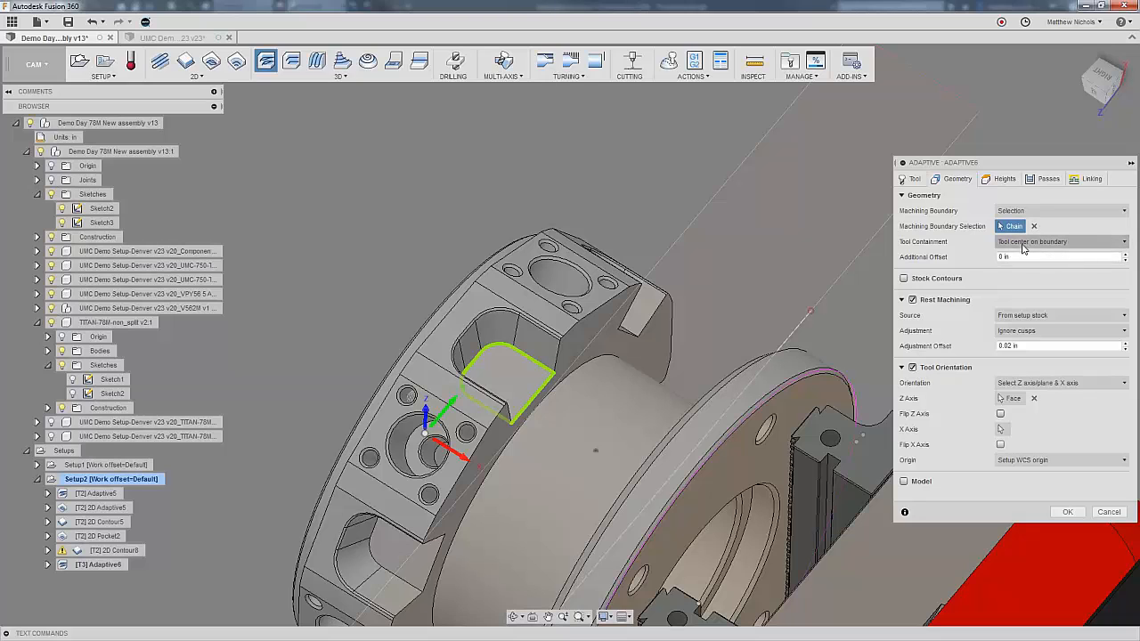
pyautogui.click(1024, 248)
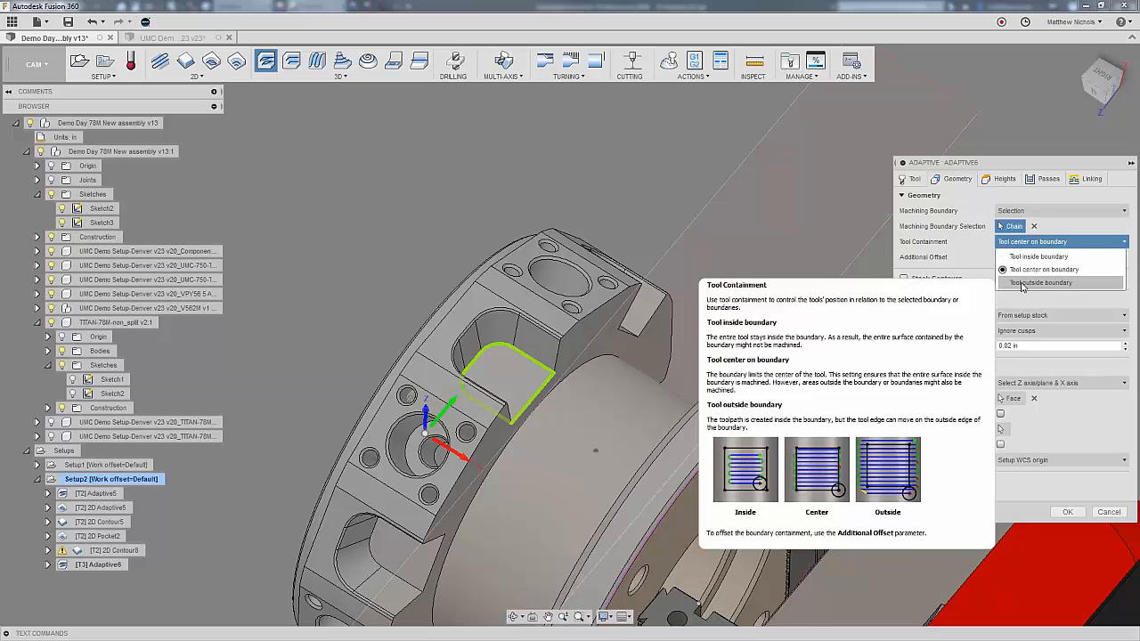
pyautogui.click(1022, 283)
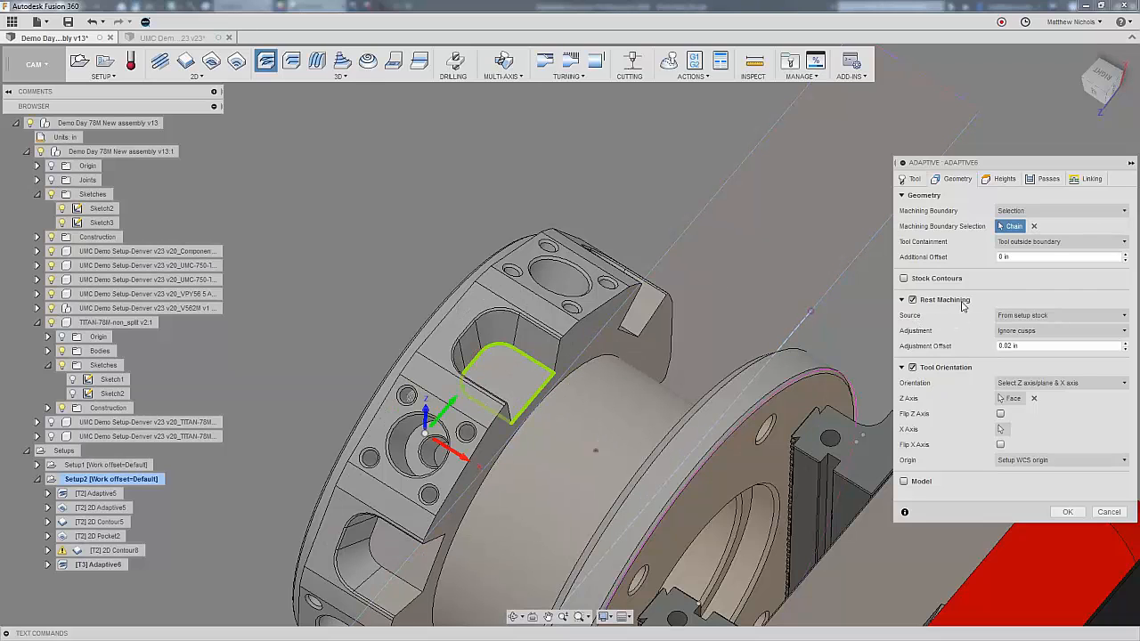
# Set the rest machining source to From previous operation(s) and generate the adaptive toolpath.
pyautogui.click(1033, 316)
pyautogui.click(1038, 330)
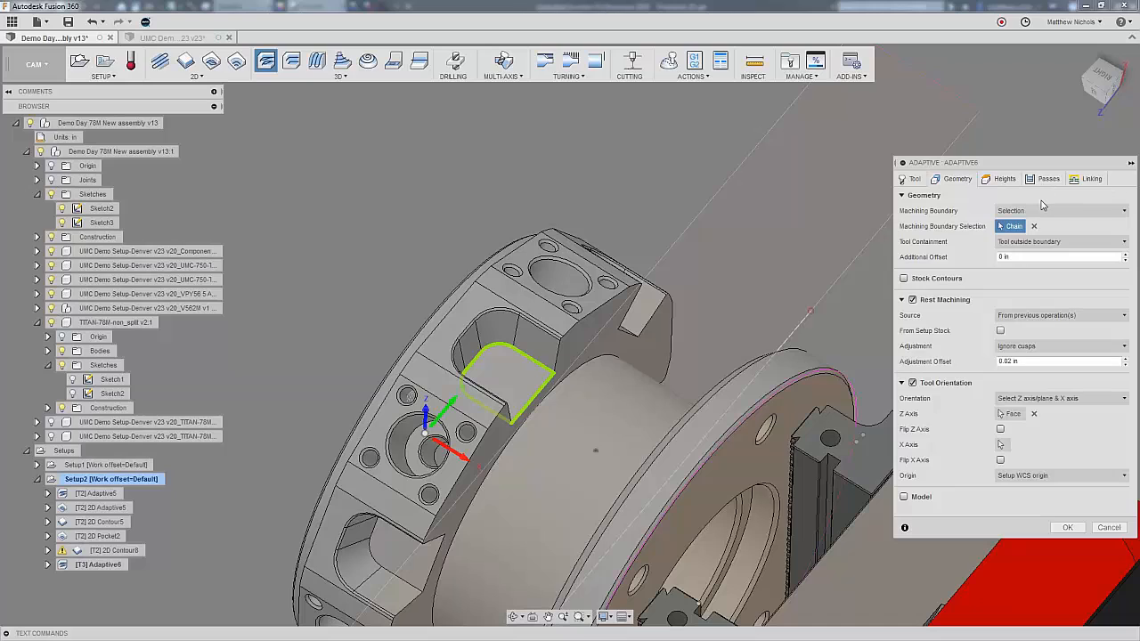
pyautogui.click(1067, 527)
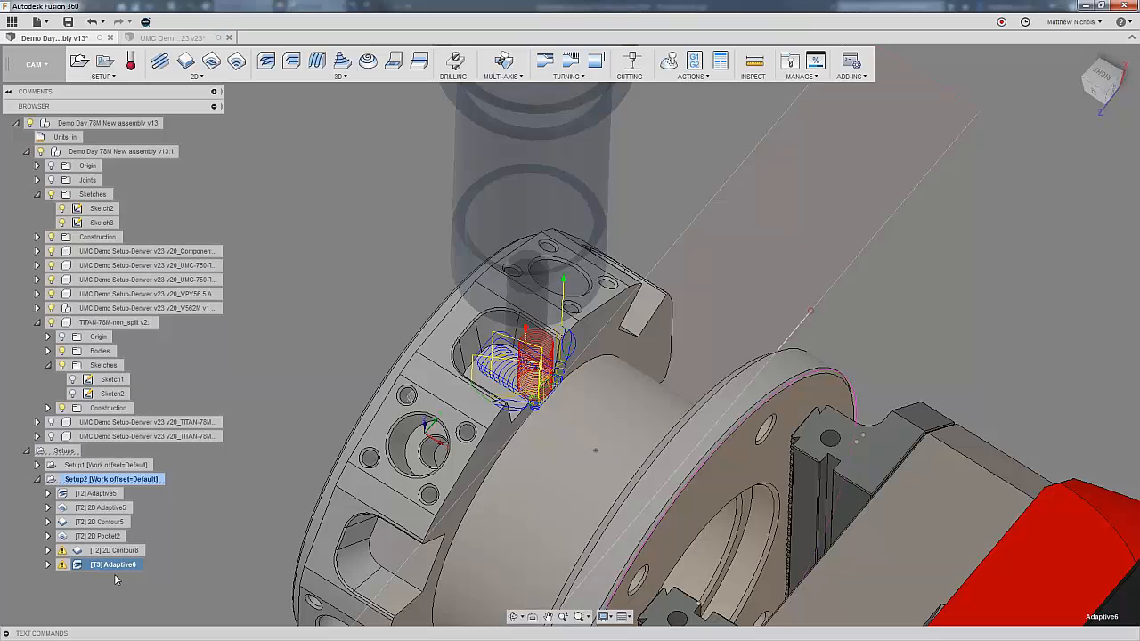
# Review the warnings in the new adaptive operation's message log, focusing on the ignored dependency on 2D Adaptive5.
pyautogui.click(62, 566)
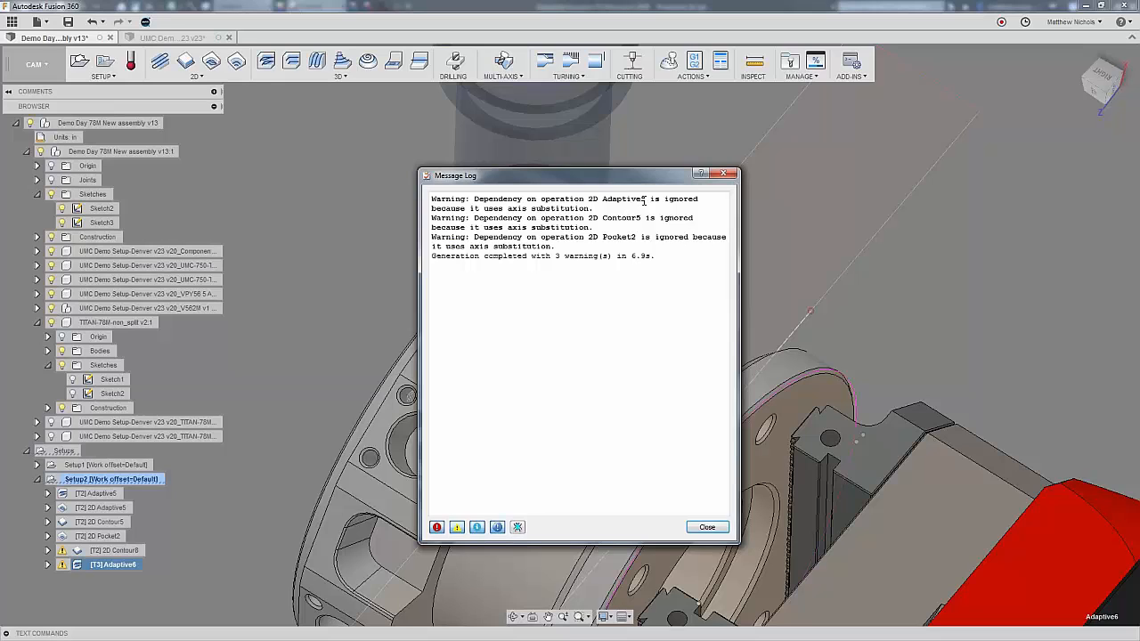
pyautogui.moveTo(645, 198); pyautogui.dragTo(587, 199)
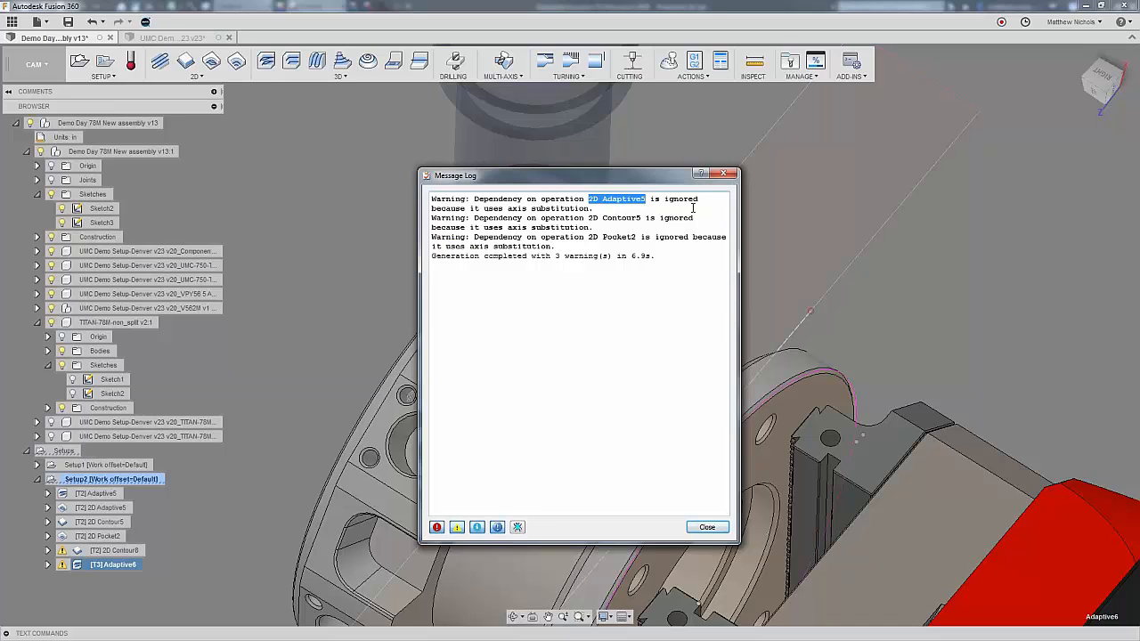
pyautogui.click(728, 173)
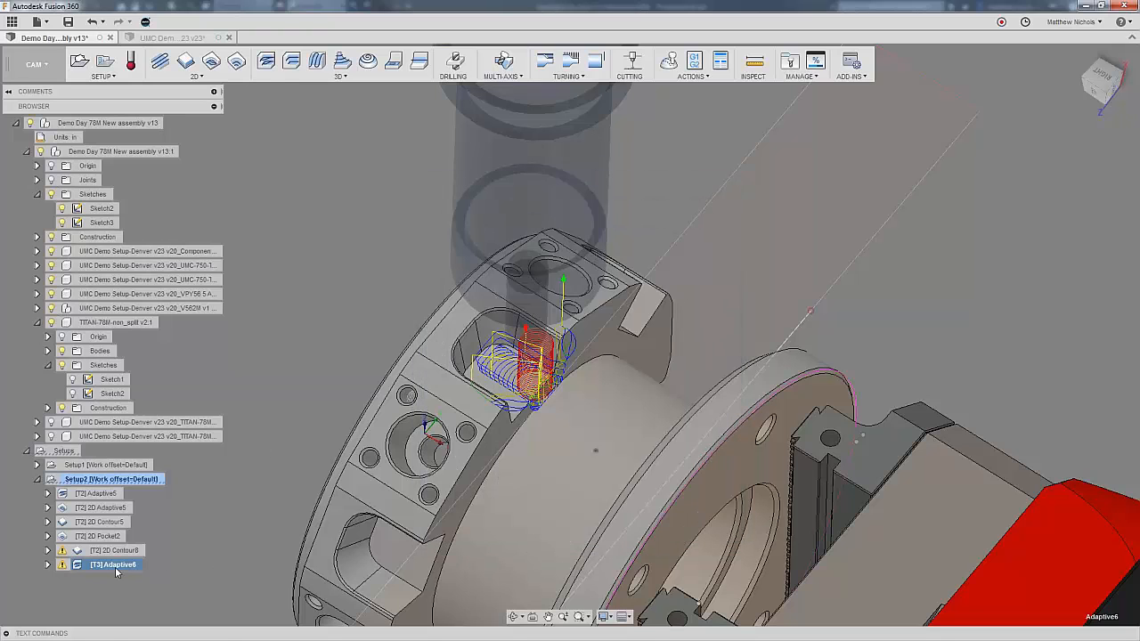
# Edit the new adaptive's rest machining source to From file, using "4th wrapping stock leftover.stl" in the user's Desktop folder.
pyautogui.rightClick(114, 566)
pyautogui.click(167, 392)
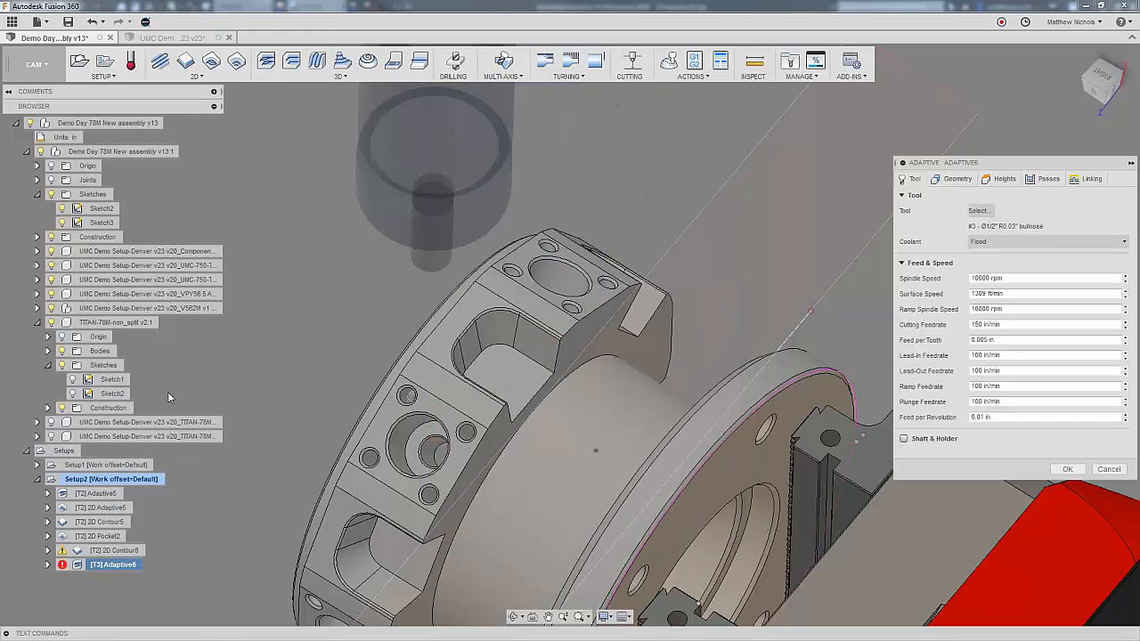
pyautogui.click(950, 181)
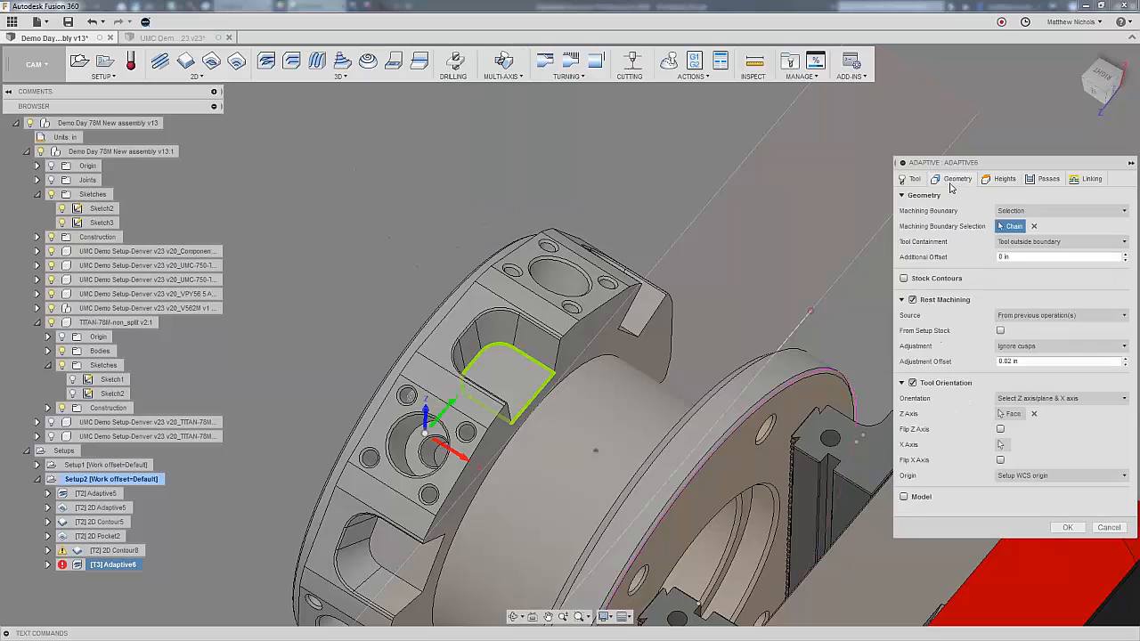
pyautogui.click(1028, 318)
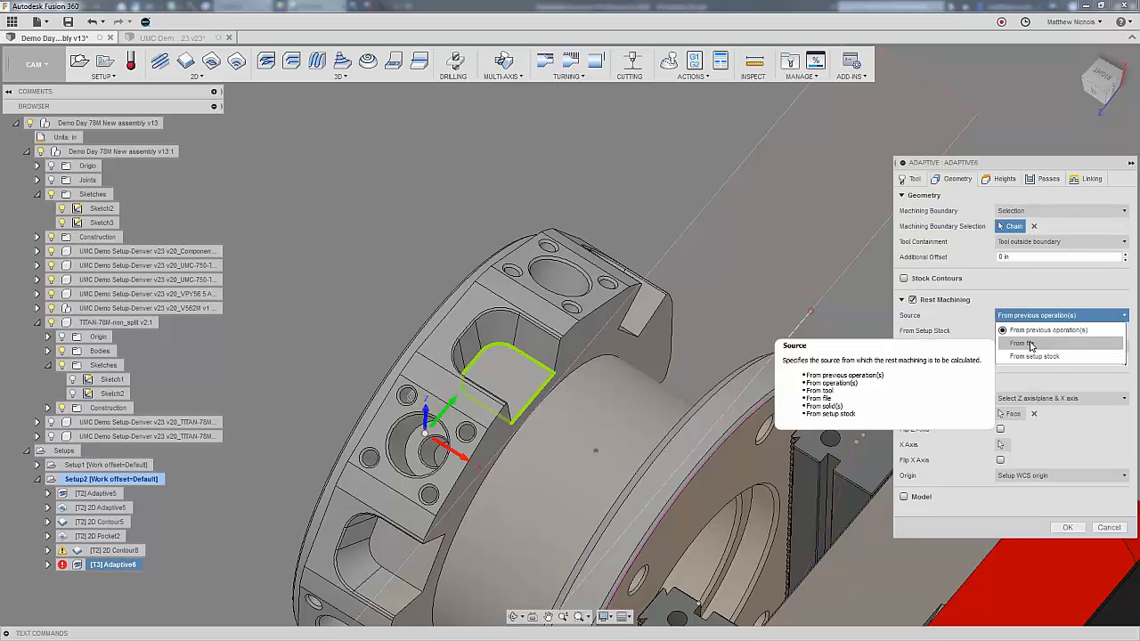
pyautogui.click(1030, 344)
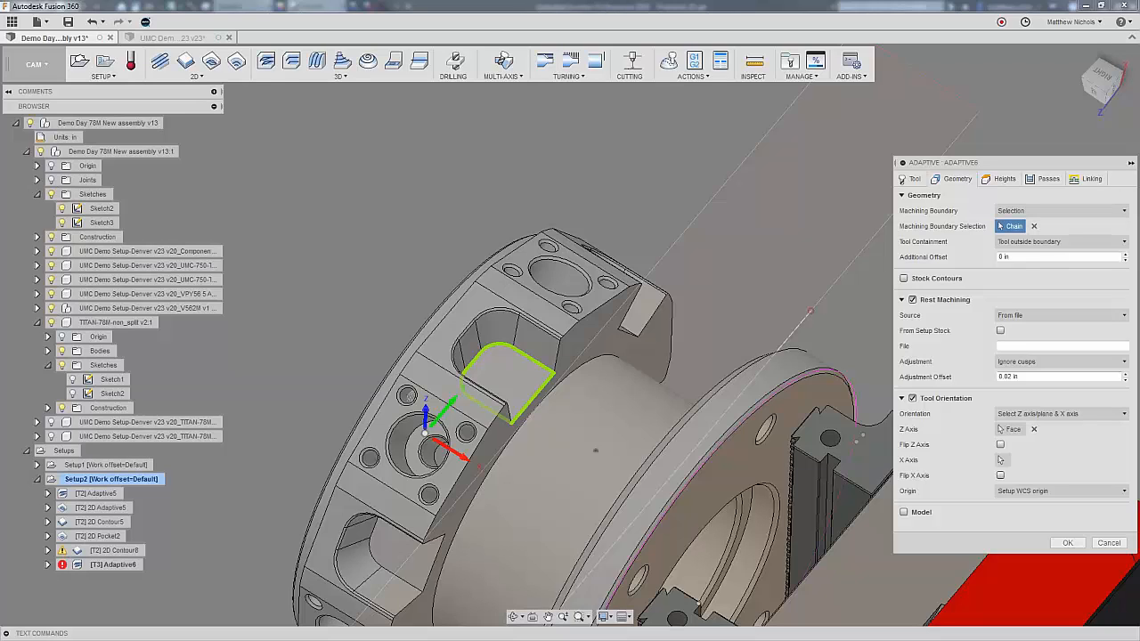
pyautogui.click(1030, 346)
pyautogui.write('C:\\Users\\nicholma\\Desktop')
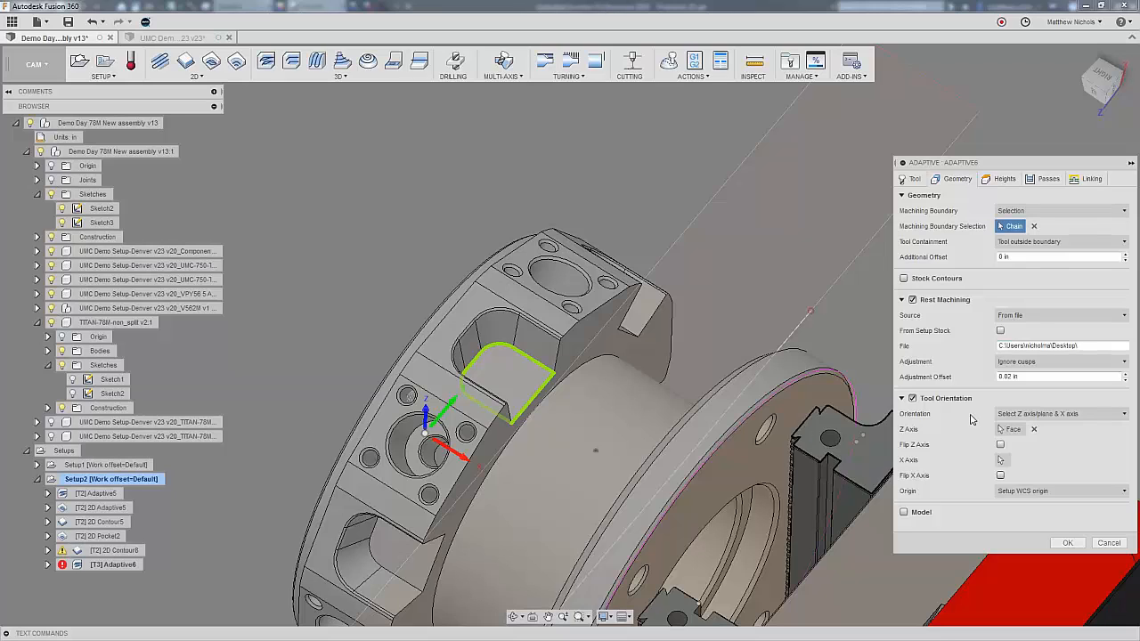
pyautogui.click(1087, 346)
pyautogui.write('4th wrapping stock leftover.stl')
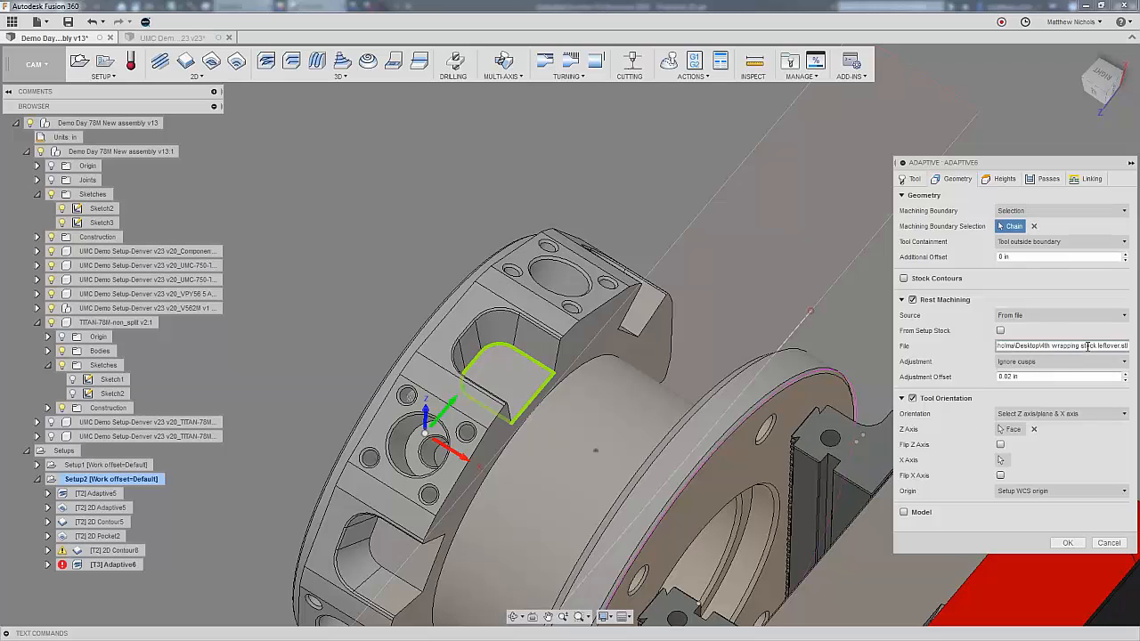
# Generate the Adaptive6 toolpath, and set the operation's additional machining boundary offset to 0.375 in.
pyautogui.click(1067, 544)
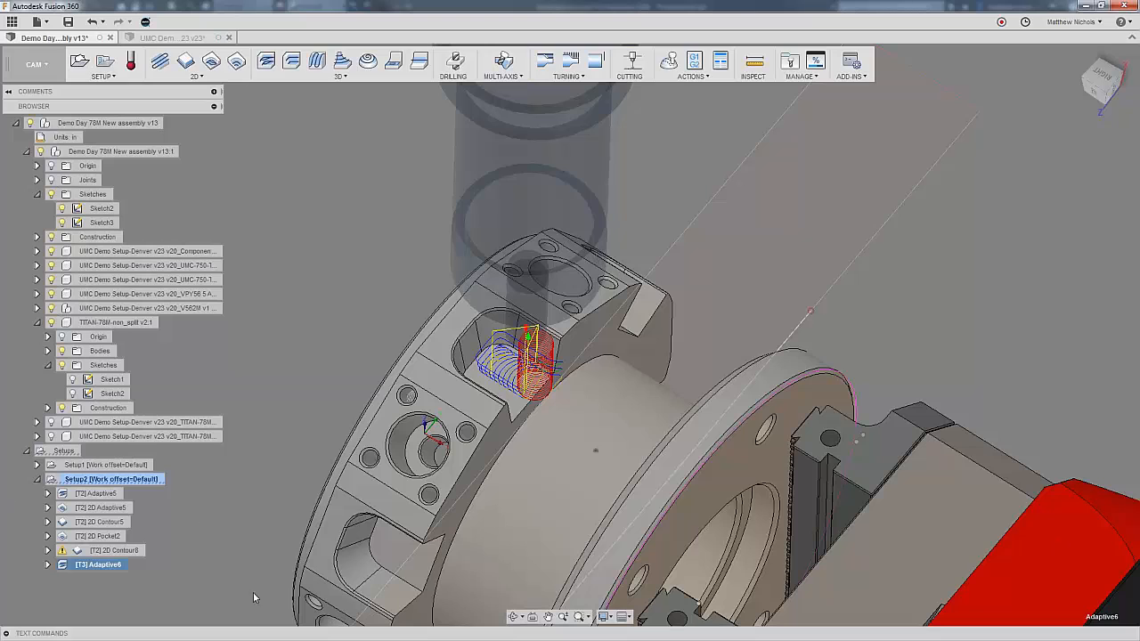
pyautogui.rightClick(113, 565)
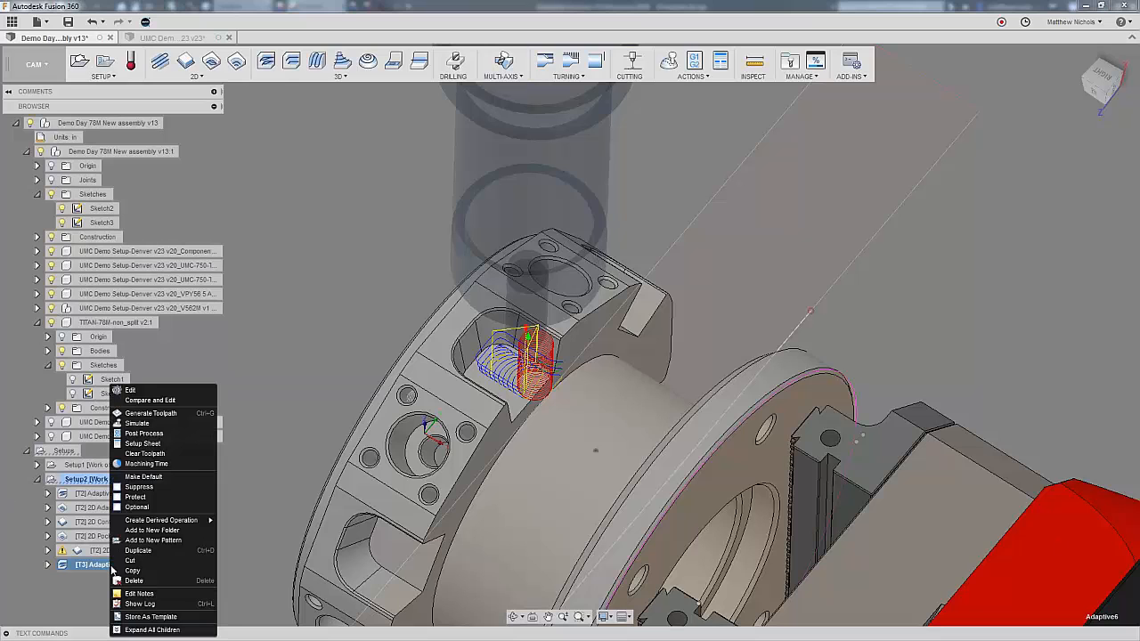
pyautogui.click(159, 392)
pyautogui.click(960, 180)
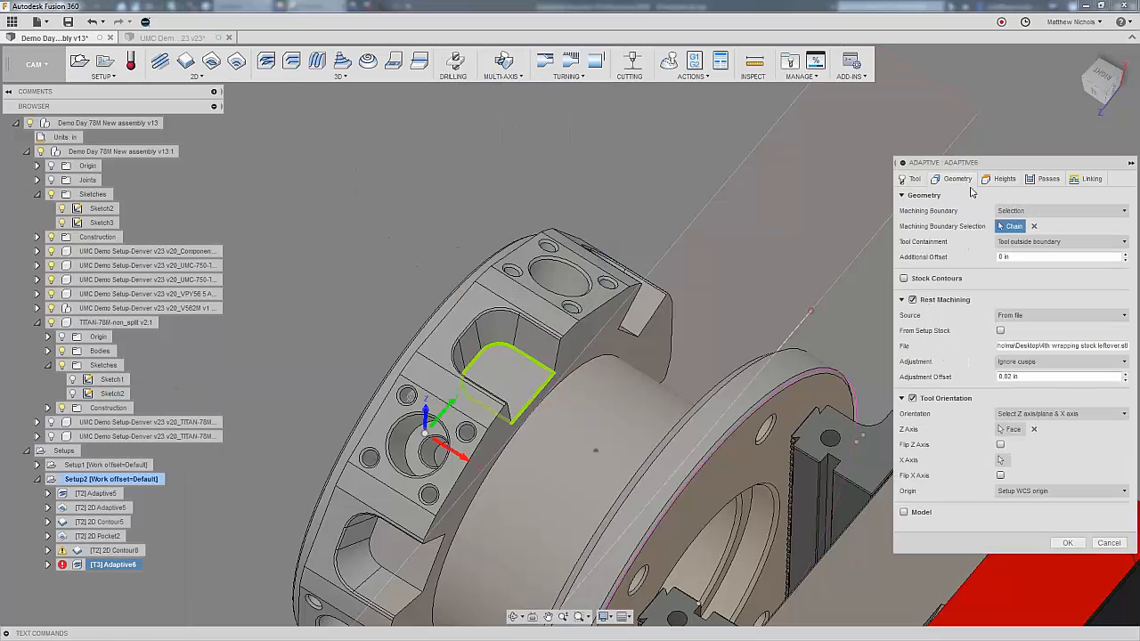
pyautogui.click(1017, 257)
pyautogui.write('.375')
pyautogui.press('Return')
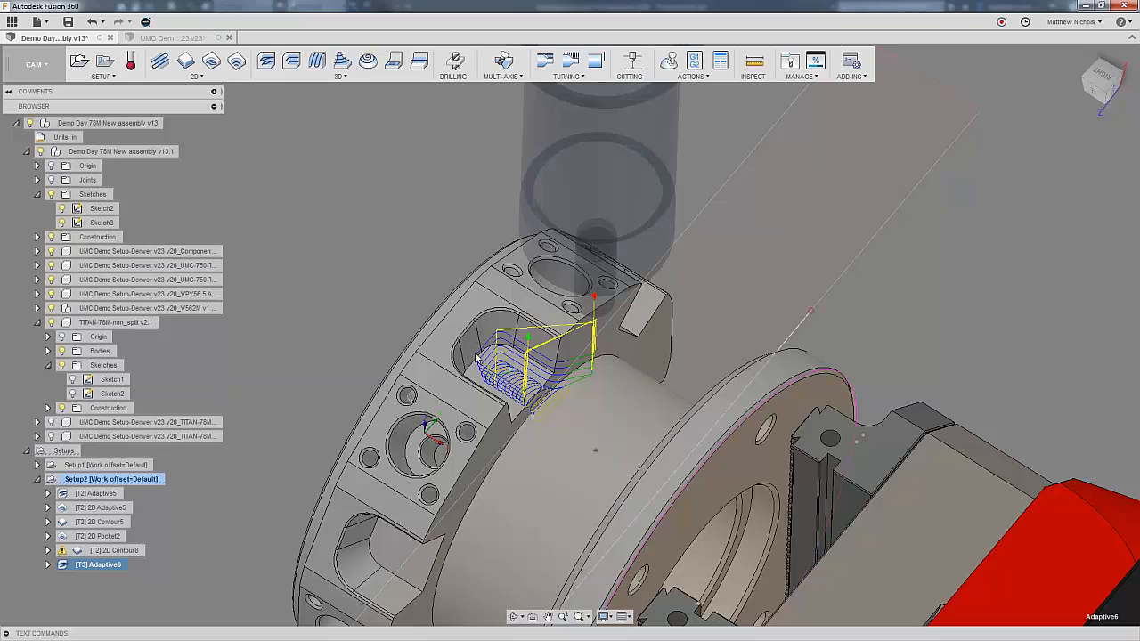
pyautogui.scroll(3, 799, 302)
pyautogui.keyDown('shift'); pyautogui.moveTo(798, 296); pyautogui.dragTo(796, 291, button='middle'); pyautogui.keyUp('shift')
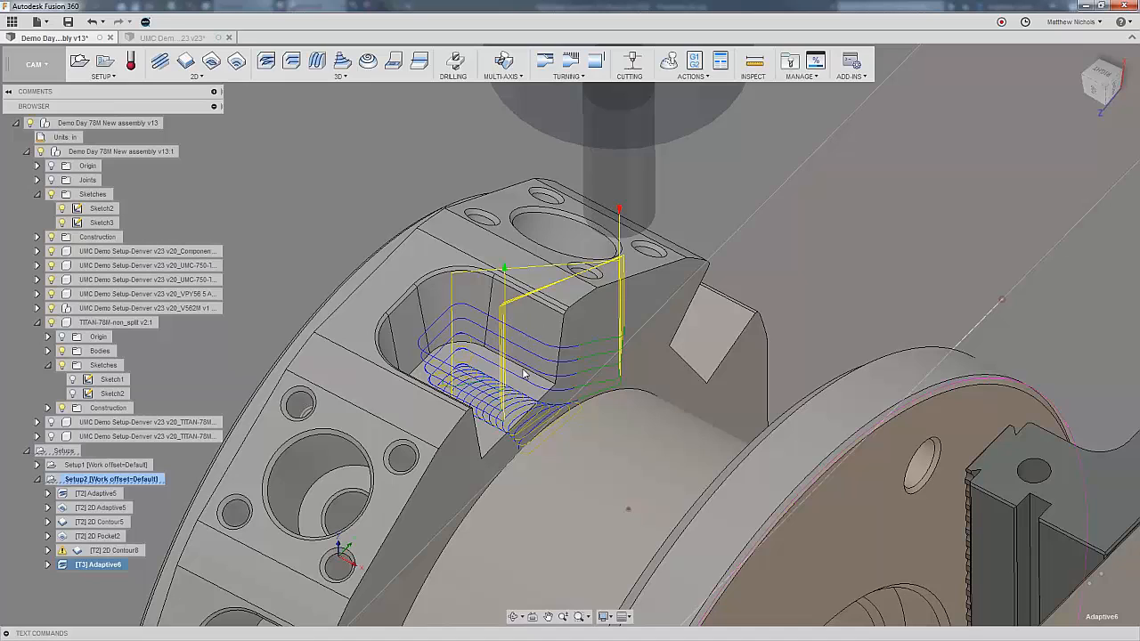
# Check the expression behind Adaptive6's fine stepdown, and set the fine stepdown to 0.06 in.
pyautogui.rightClick(111, 564)
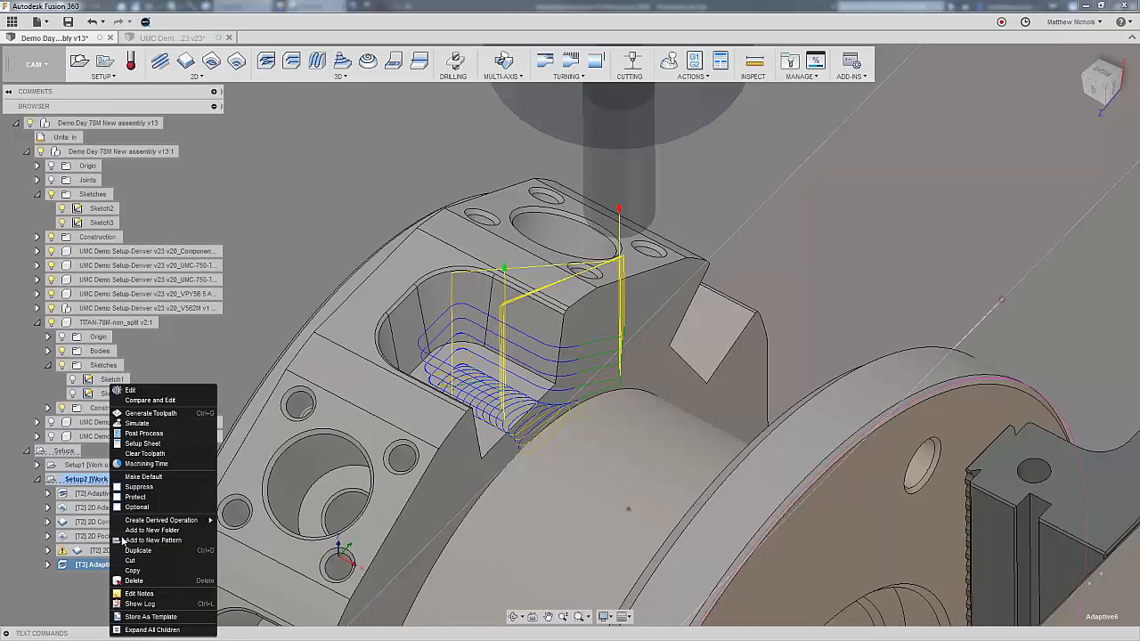
pyautogui.click(146, 390)
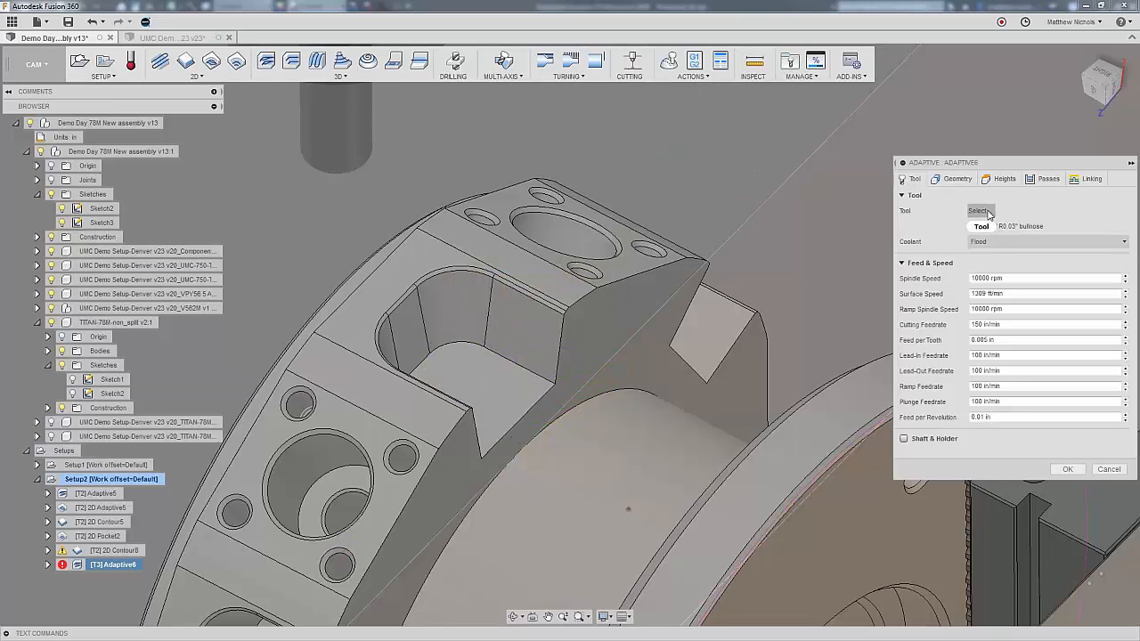
pyautogui.click(1047, 179)
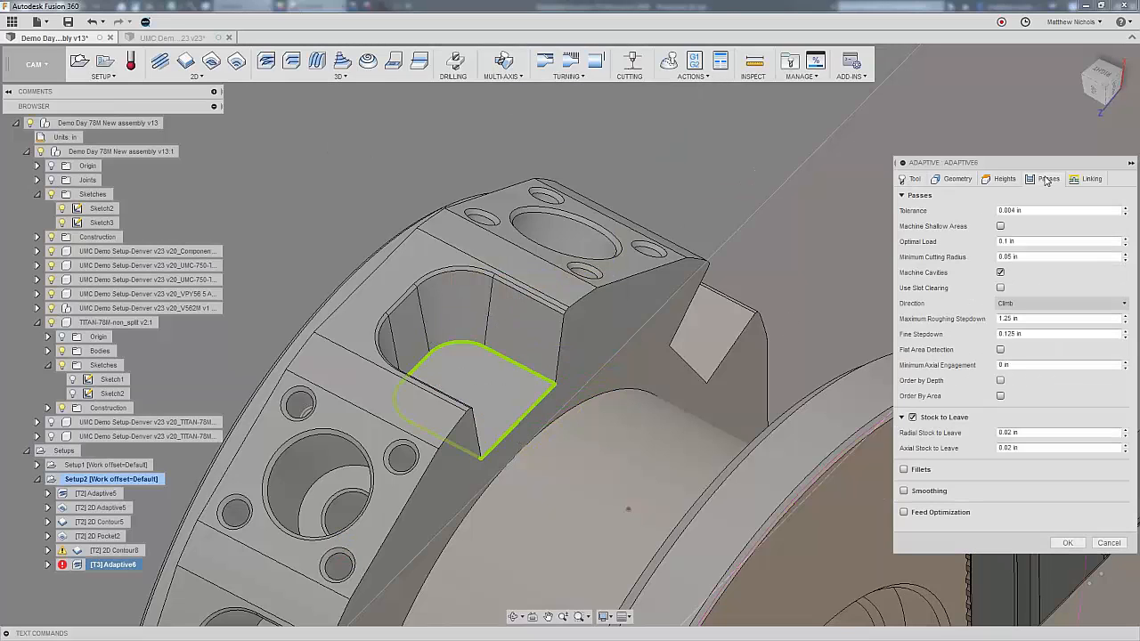
pyautogui.rightClick(1046, 334)
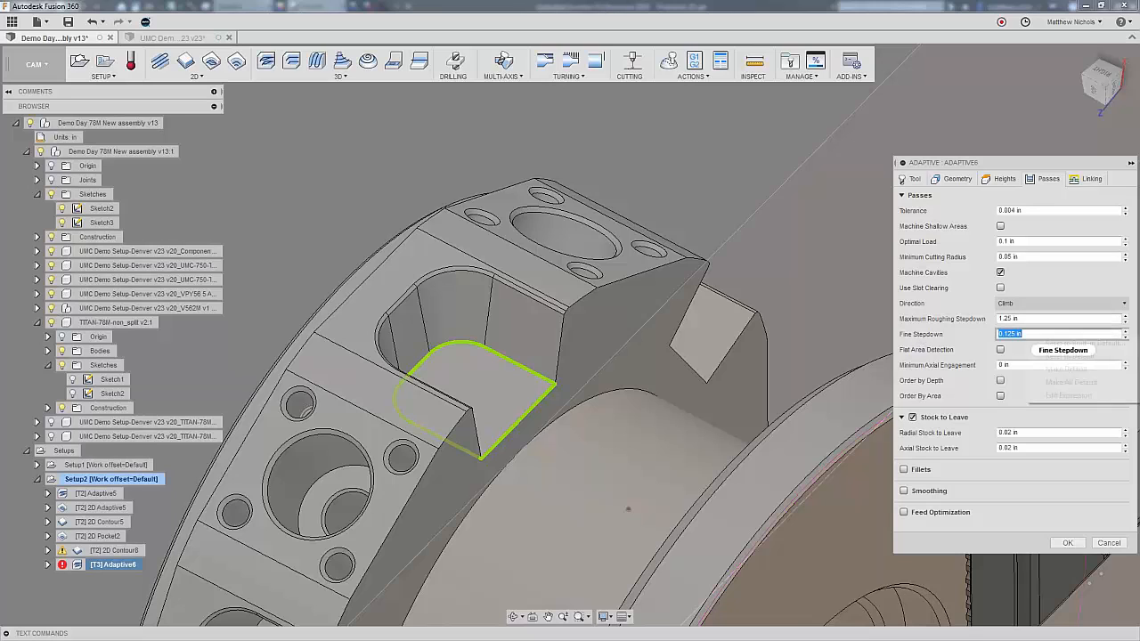
pyautogui.click(1054, 397)
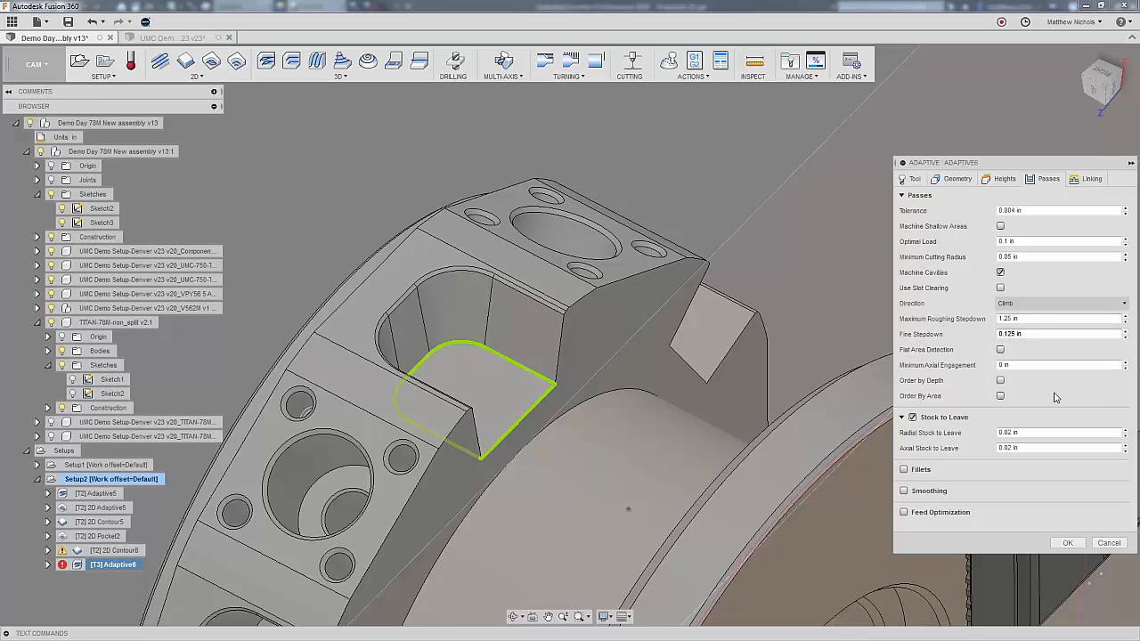
pyautogui.moveTo(376, 132); pyautogui.dragTo(757, 140)
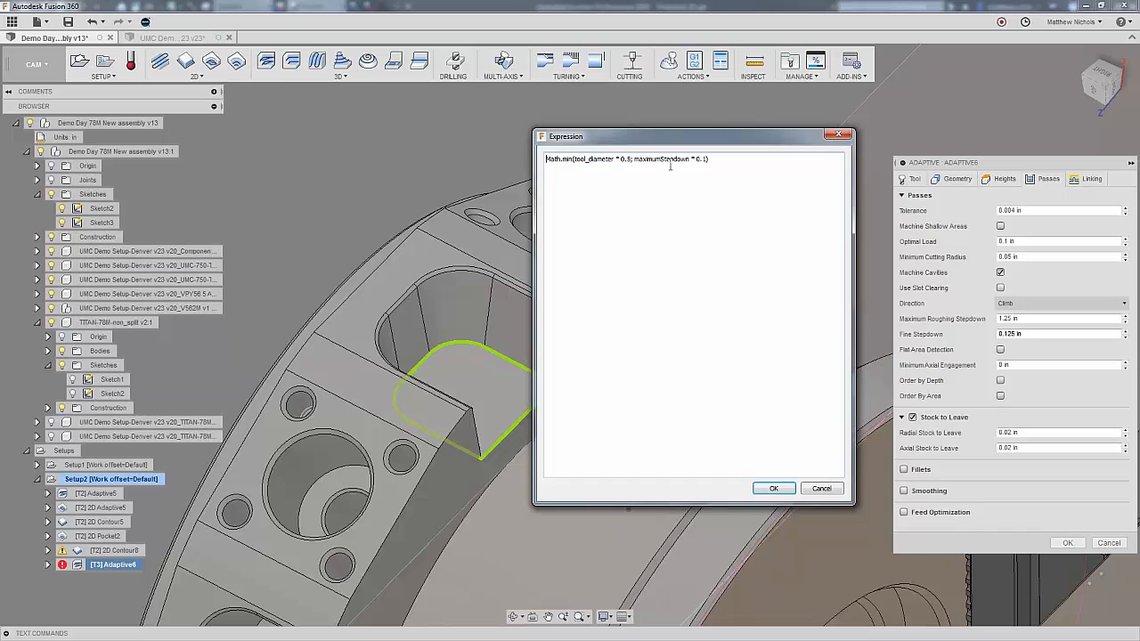
pyautogui.click(821, 489)
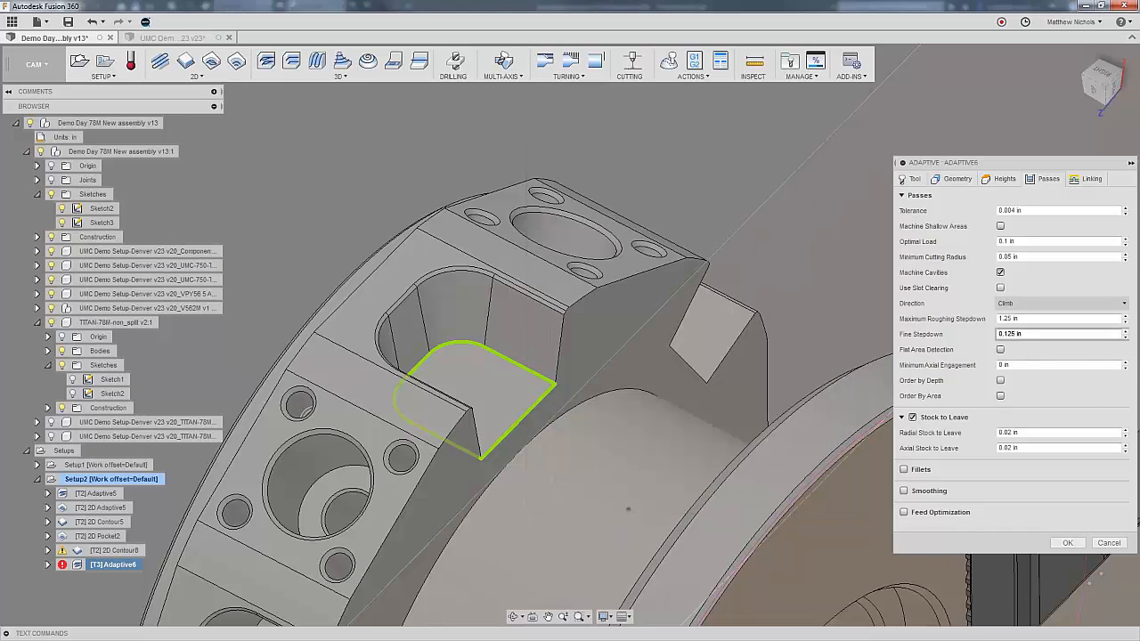
pyautogui.write('.06')
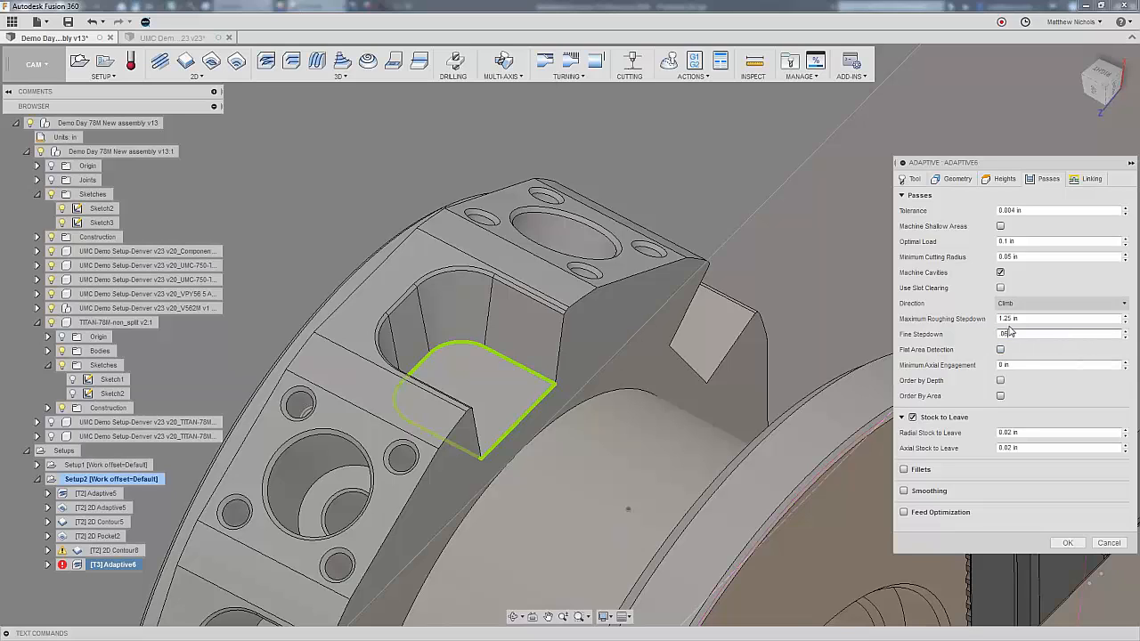
pyautogui.click(1067, 544)
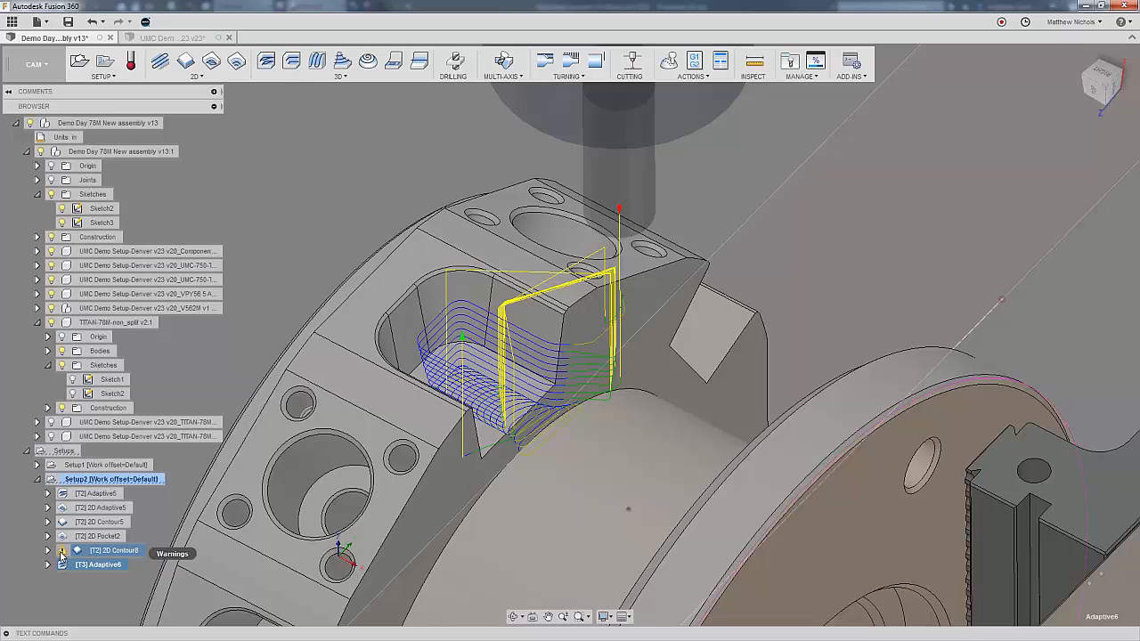
# Group the five T2 operations of Setup2 into a new folder named "initial roughing".
pyautogui.click(101, 553)
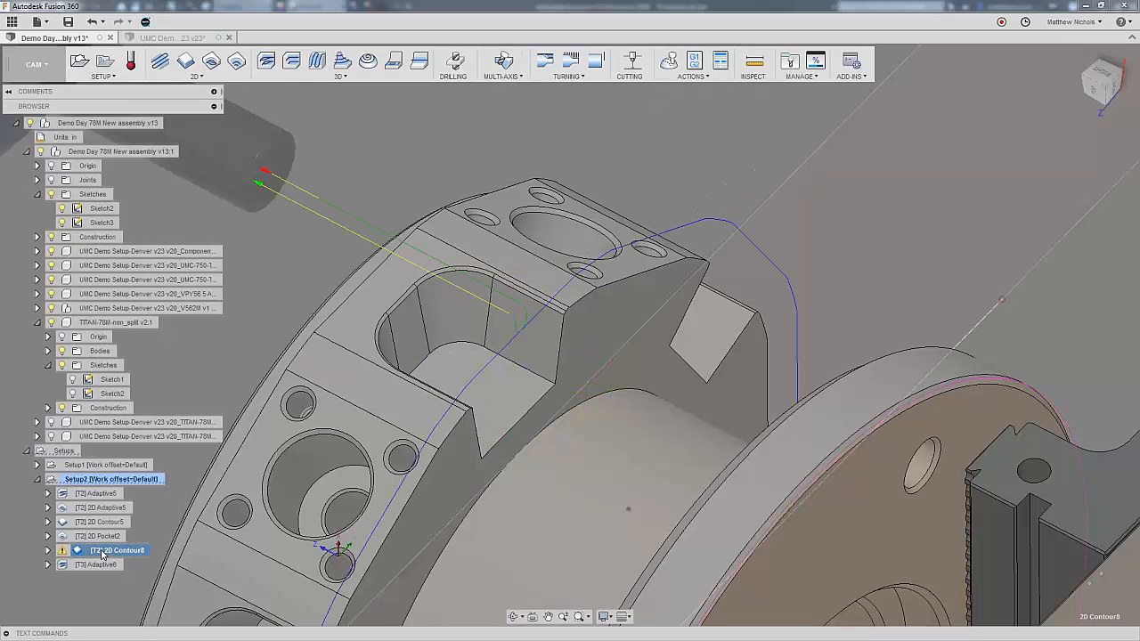
pyautogui.keyDown('shift'); pyautogui.click(110, 496); pyautogui.keyUp('shift')
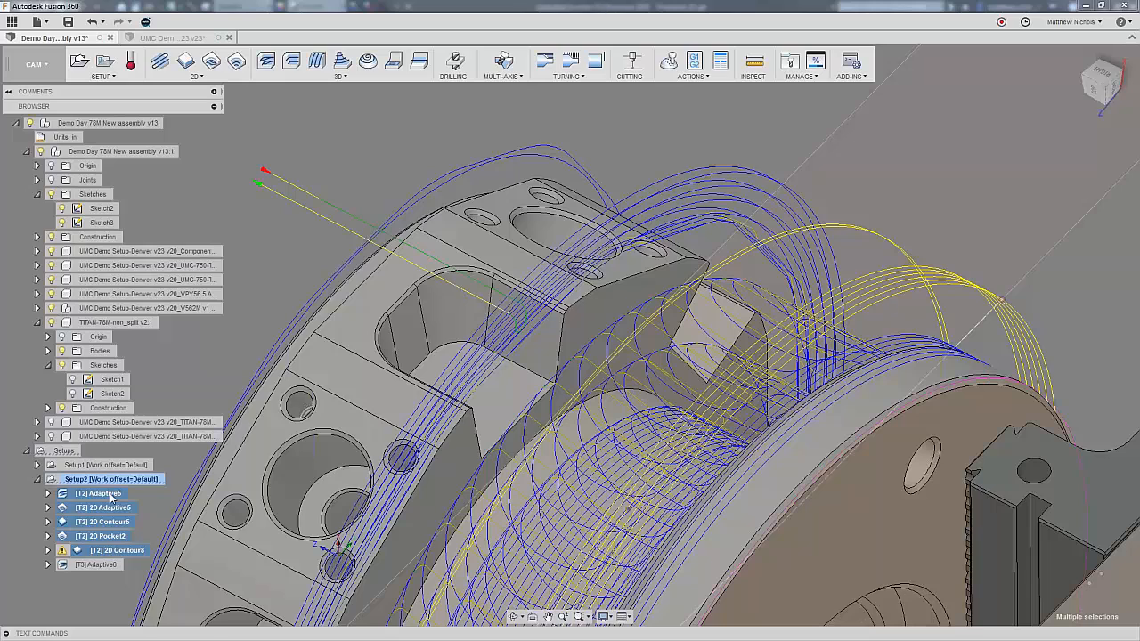
pyautogui.rightClick(111, 499)
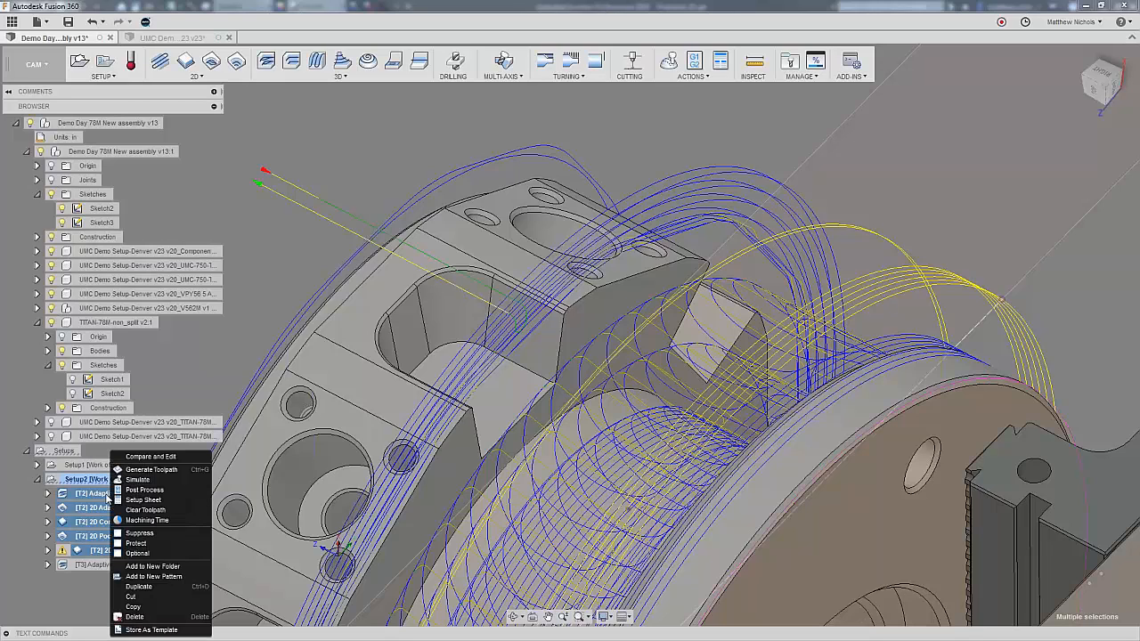
pyautogui.click(164, 566)
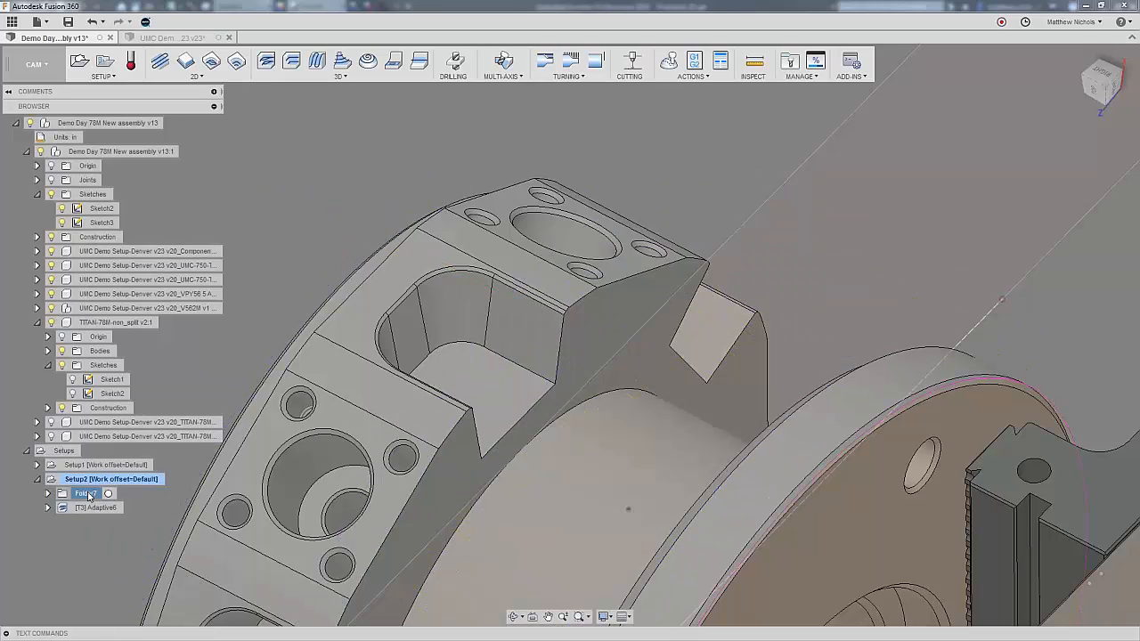
pyautogui.write('in')
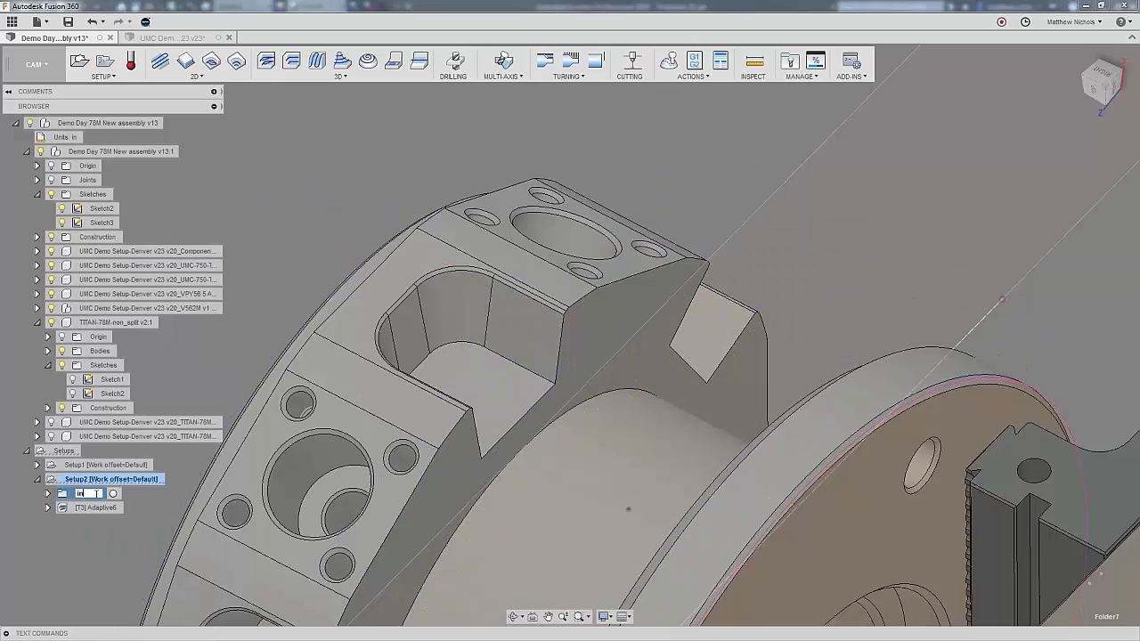
pyautogui.write('itial roughing')
pyautogui.press('Return')
# Protect all five T2 operations in the initial roughing folder.
pyautogui.click(49, 495)
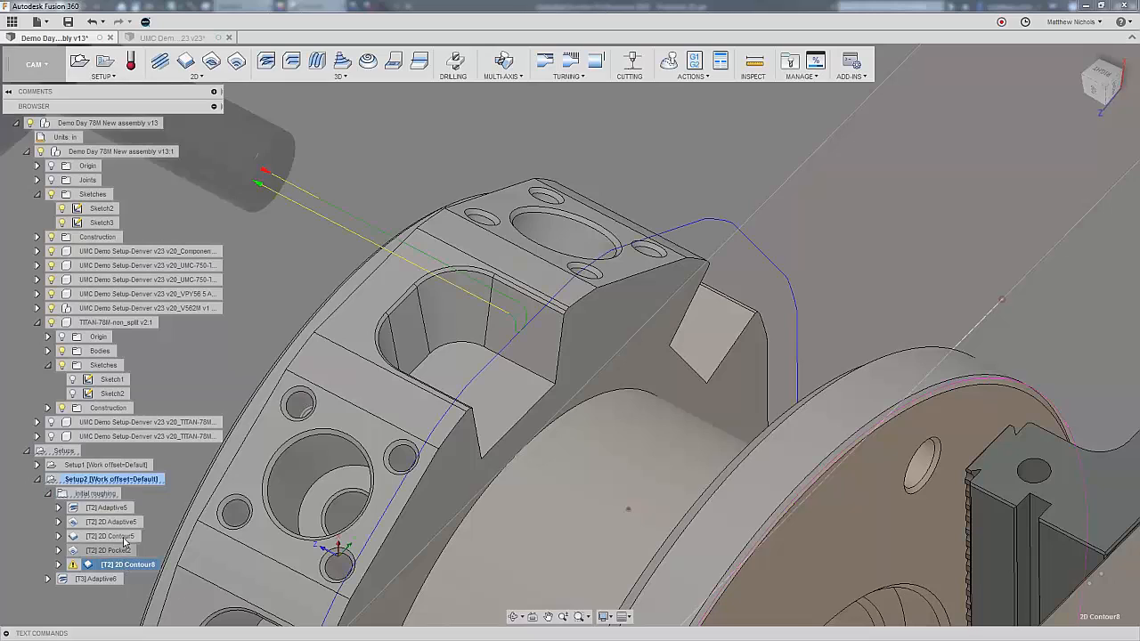
pyautogui.keyDown('shift'); pyautogui.click(107, 507); pyautogui.keyUp('shift')
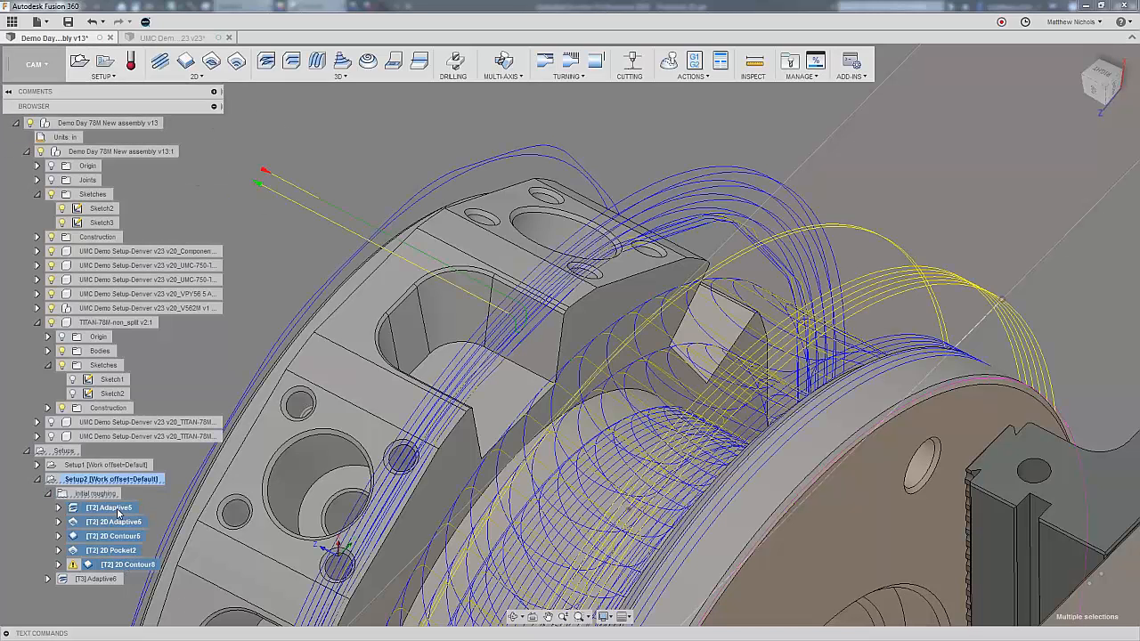
pyautogui.rightClick(119, 513)
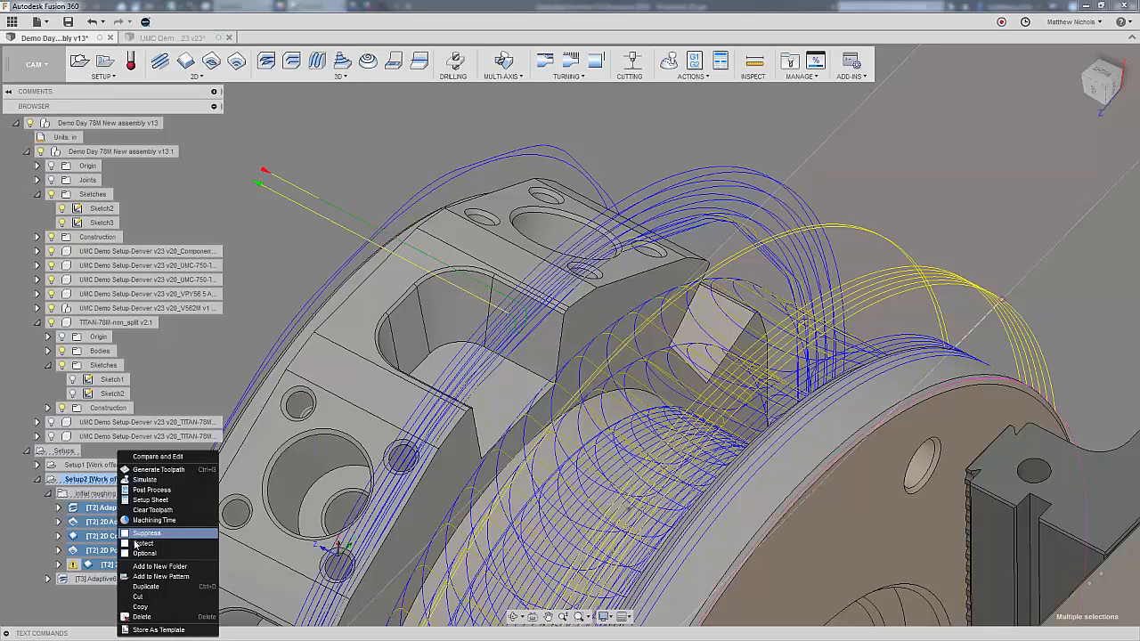
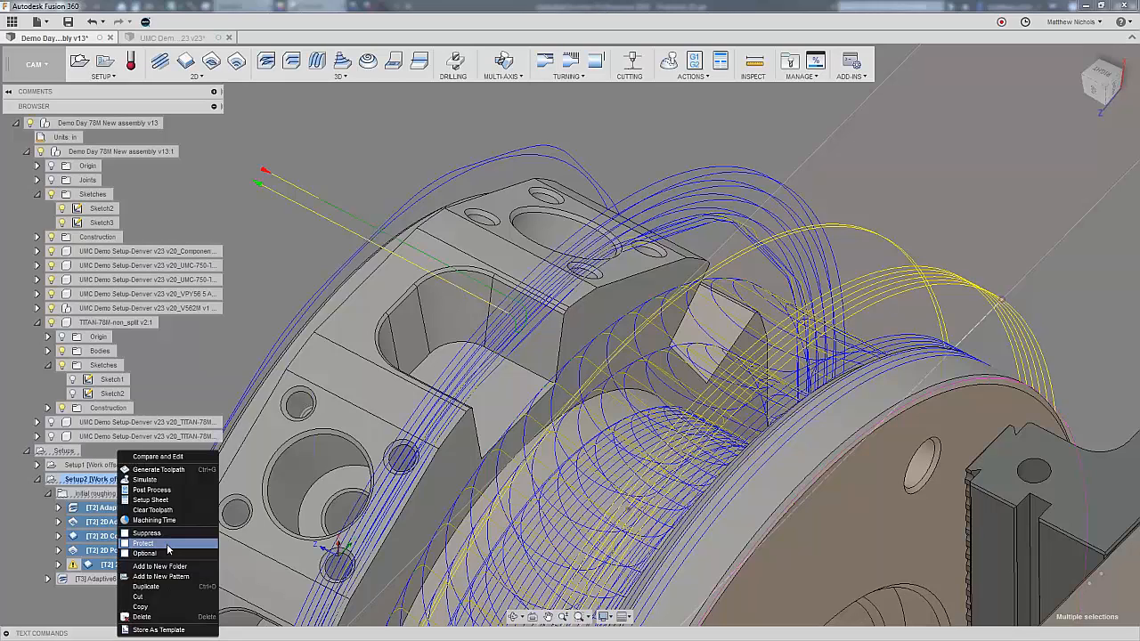
pyautogui.click(167, 543)
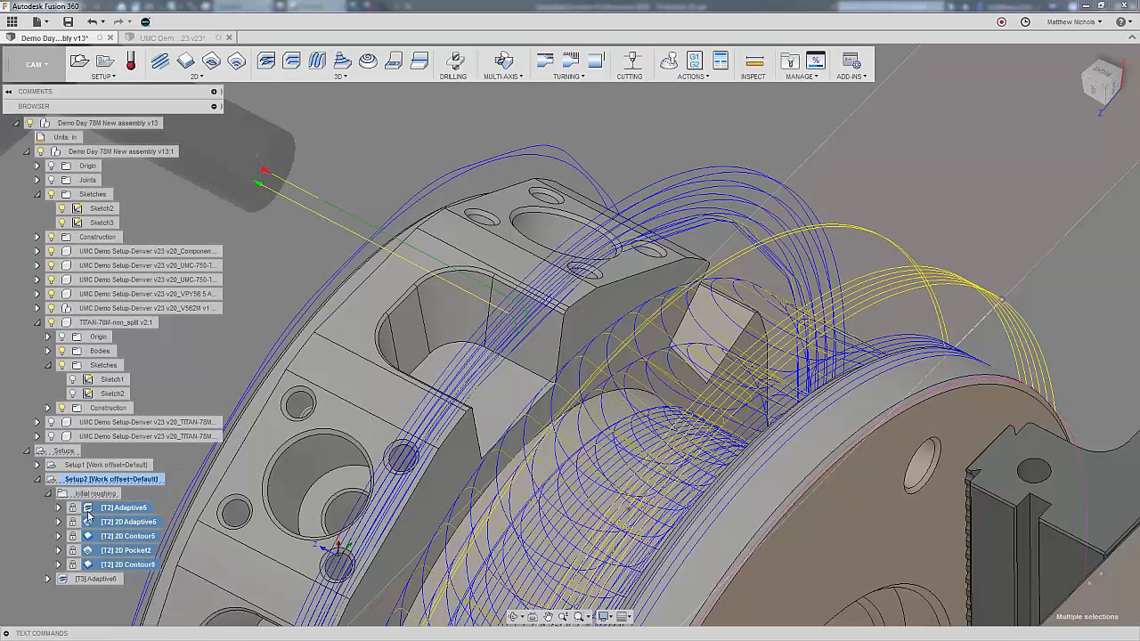
pyautogui.click(273, 298)
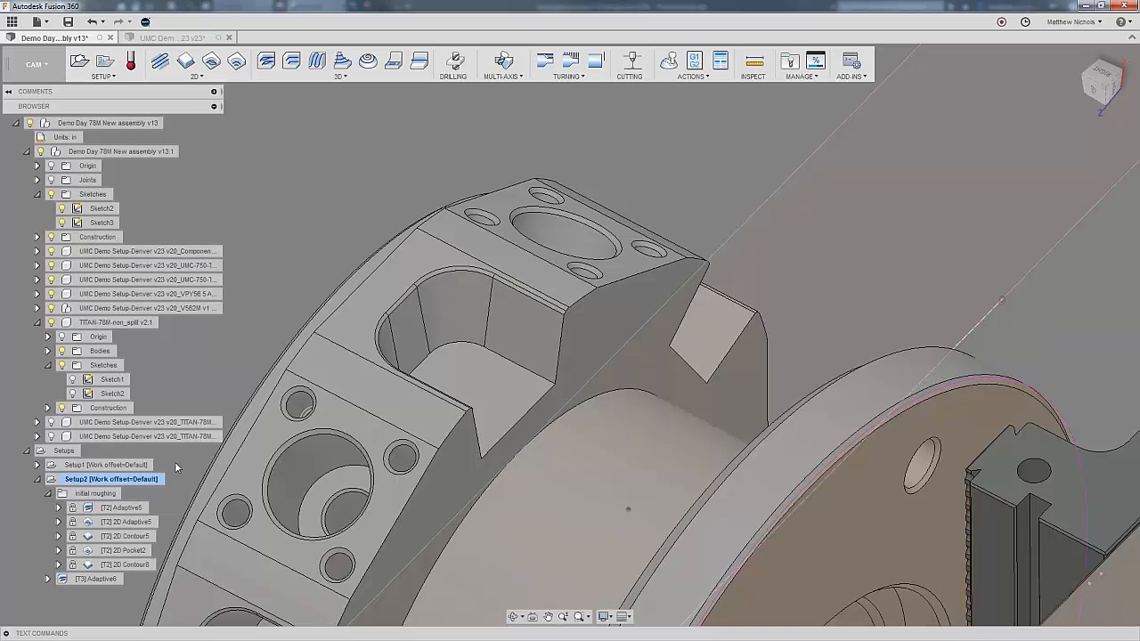
# Collapse the initial roughing folder, the TITAN-78M-non_split component and the assembly's Sketches folder, and preview the Adaptive6 toolpath.
pyautogui.moveTo(512, 398); pyautogui.dragTo(566, 281, button='middle')
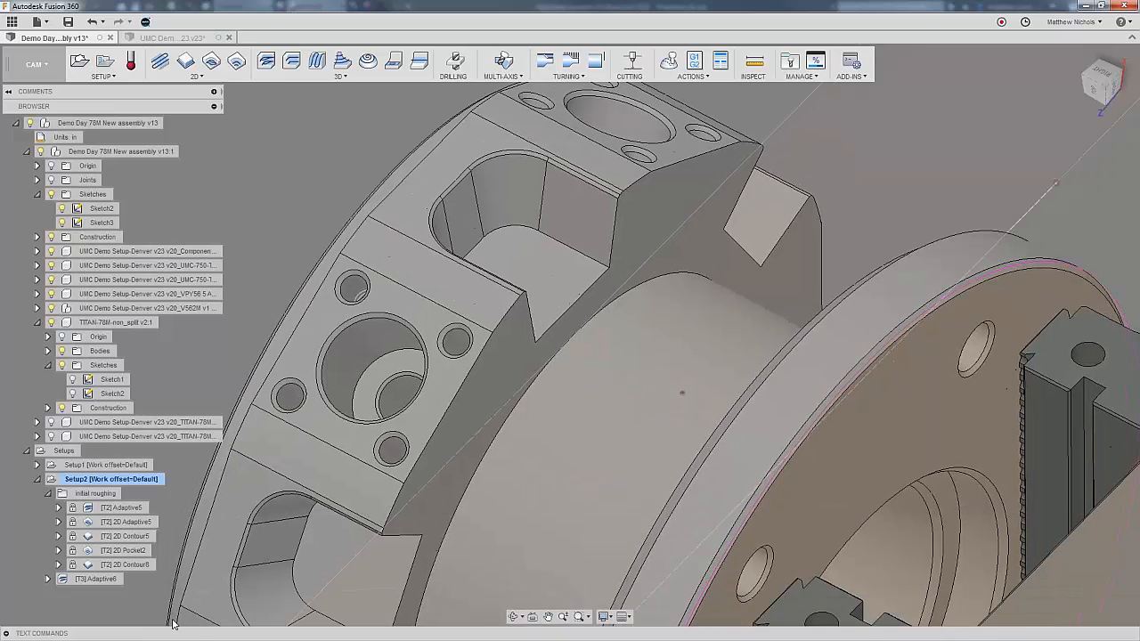
pyautogui.click(48, 493)
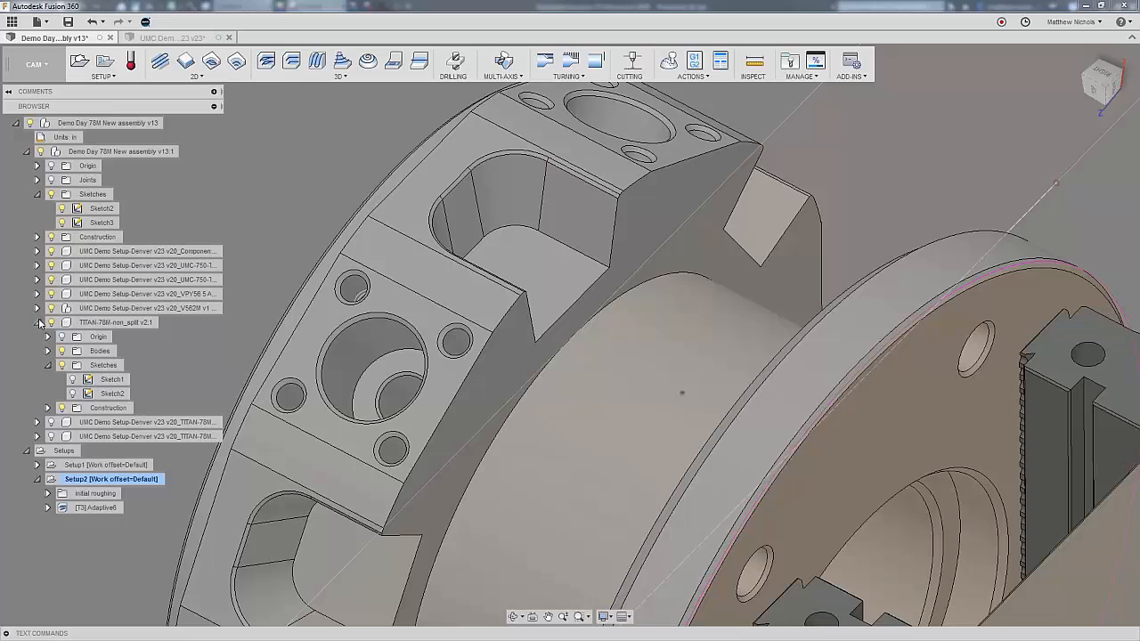
pyautogui.click(37, 322)
pyautogui.click(36, 194)
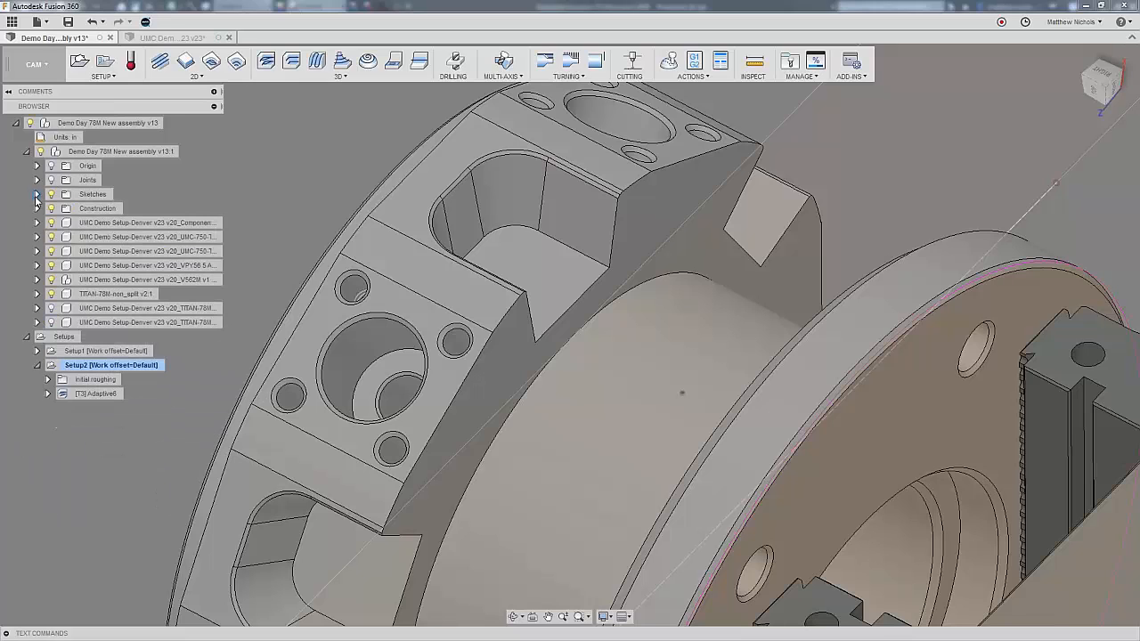
pyautogui.click(99, 395)
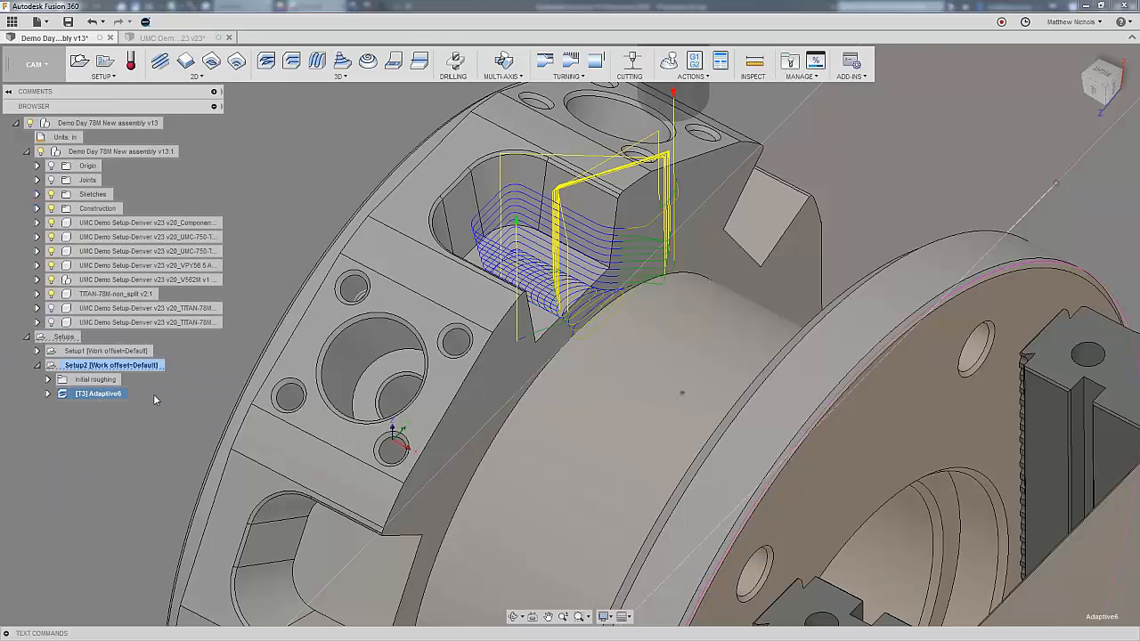
pyautogui.click(101, 476)
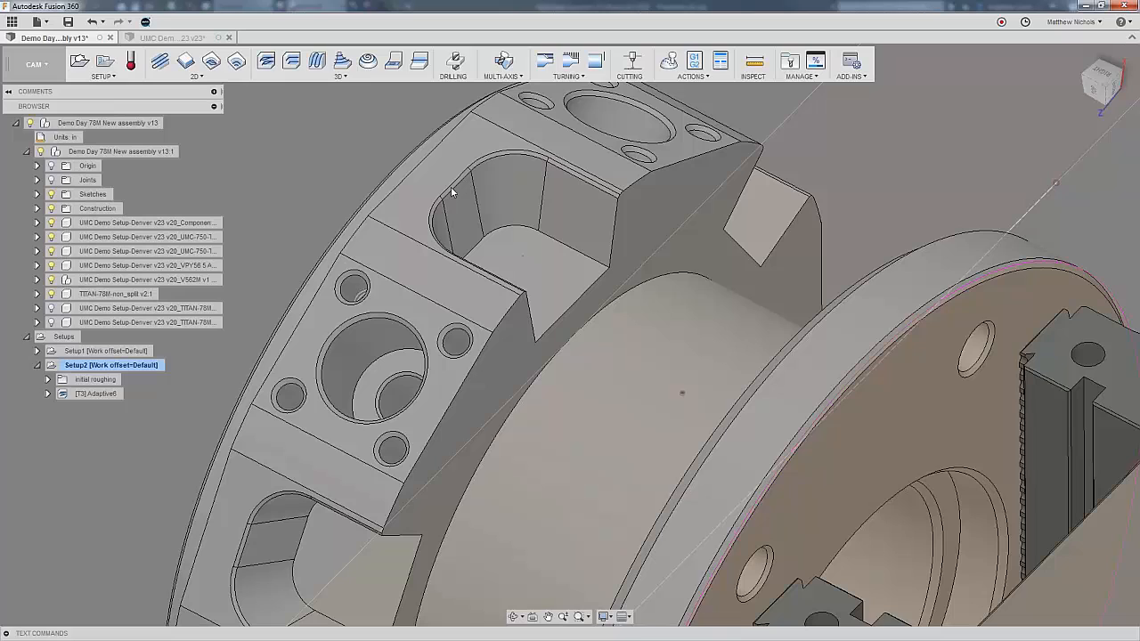
# Create a Horizontal operation in Setup2 using tool #5, the 3/8" flat end mill with a 50 in/min cutting feed.
pyautogui.click(394, 62)
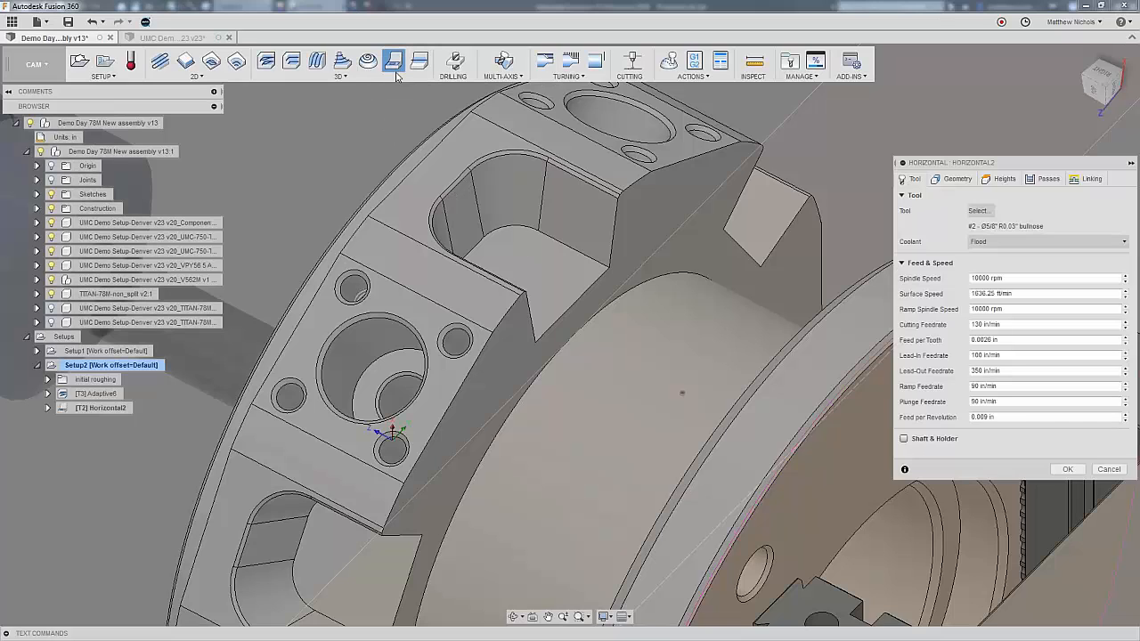
pyautogui.click(979, 211)
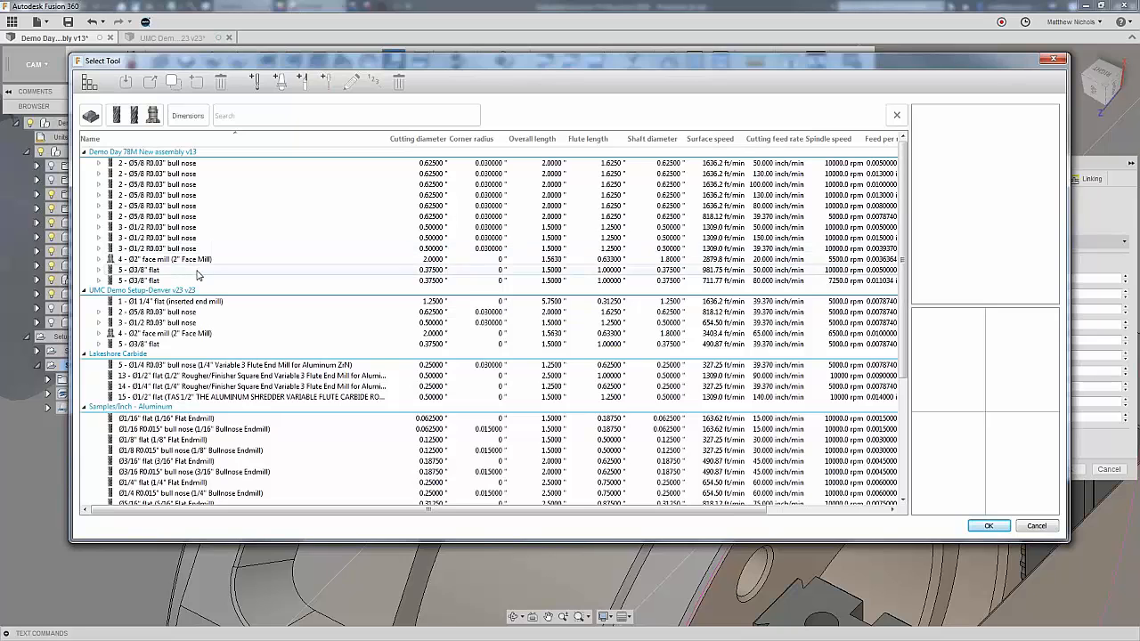
pyautogui.click(197, 271)
pyautogui.click(988, 527)
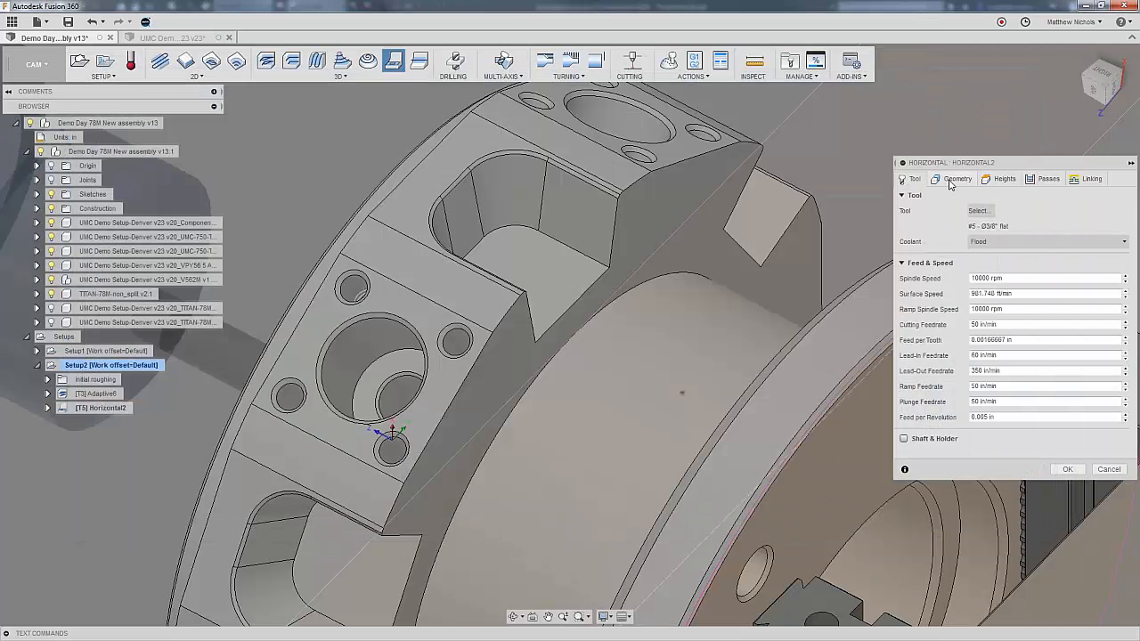
# Enable Tool Orientation for the Horizontal operation and align its Z axis to the pocket floor face.
pyautogui.click(953, 179)
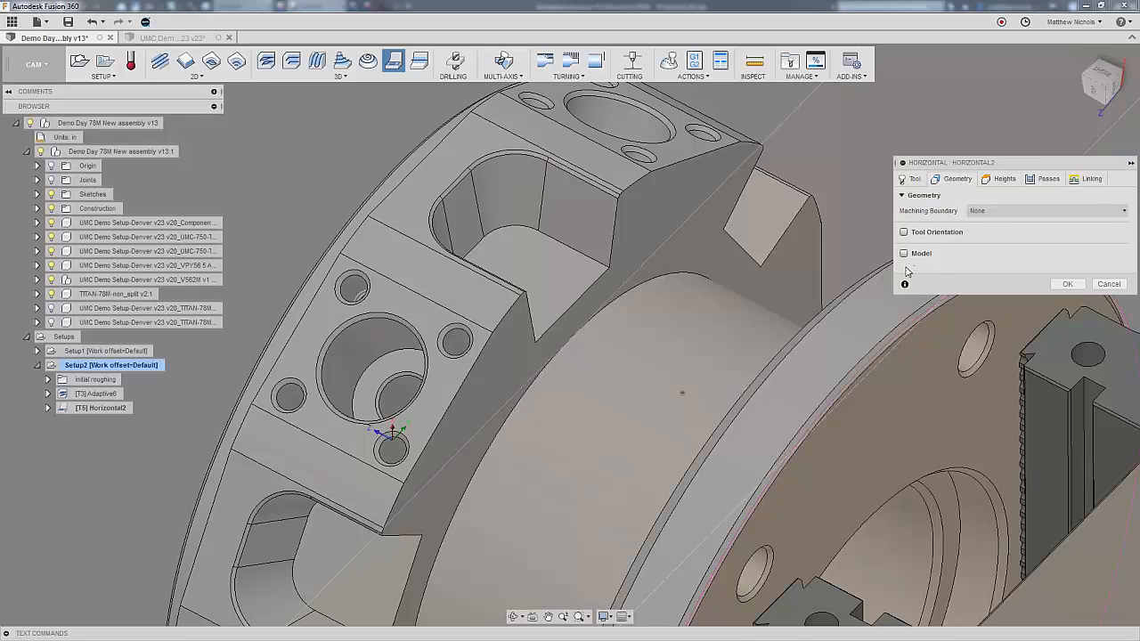
pyautogui.click(904, 232)
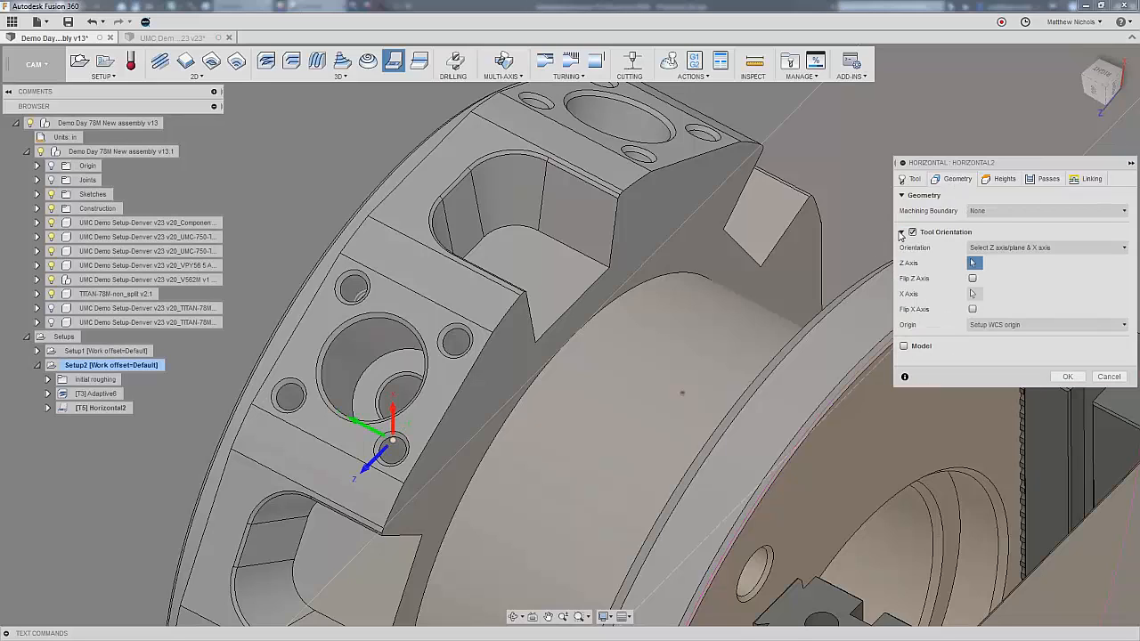
pyautogui.click(521, 268)
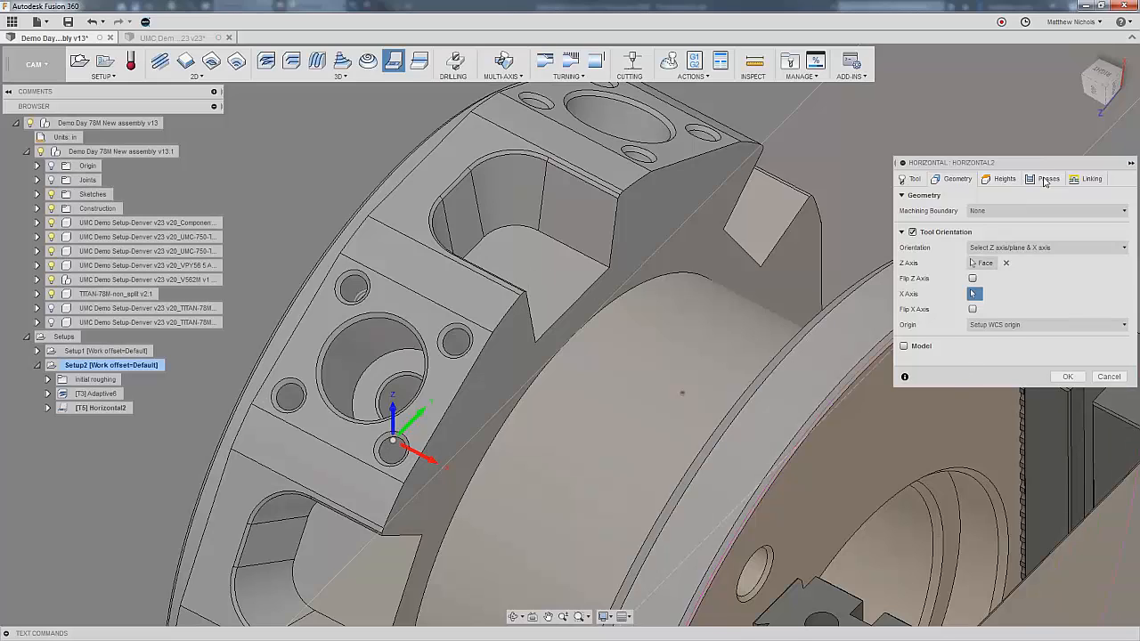
# Set the Horizontal operation's bottom height from a selection, using the pocket floor face as reference.
pyautogui.click(1005, 180)
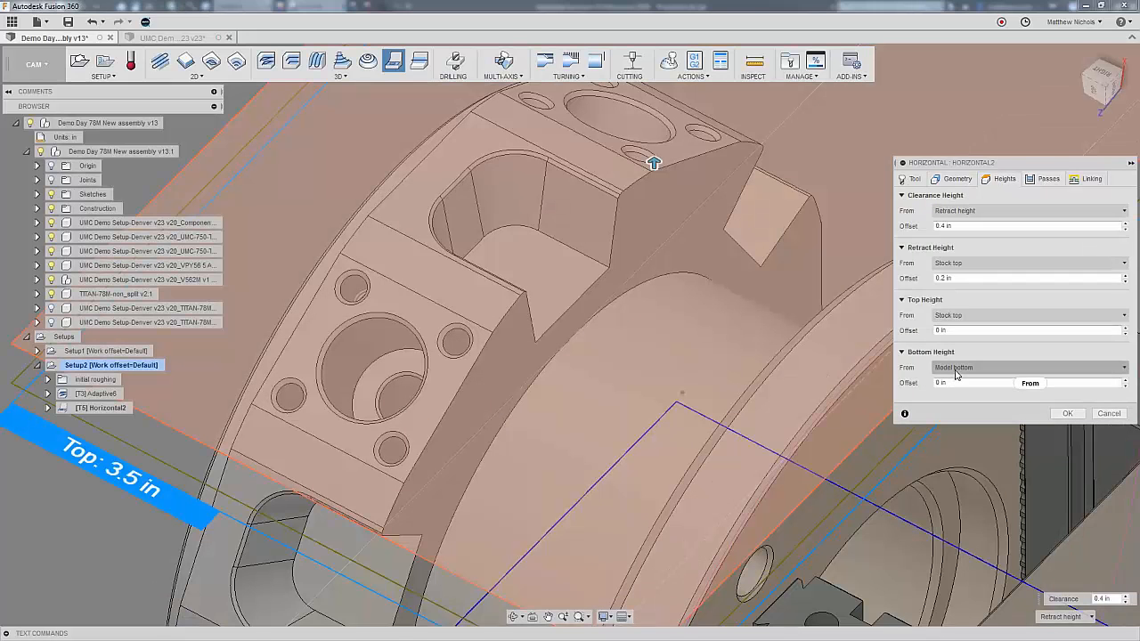
pyautogui.click(956, 368)
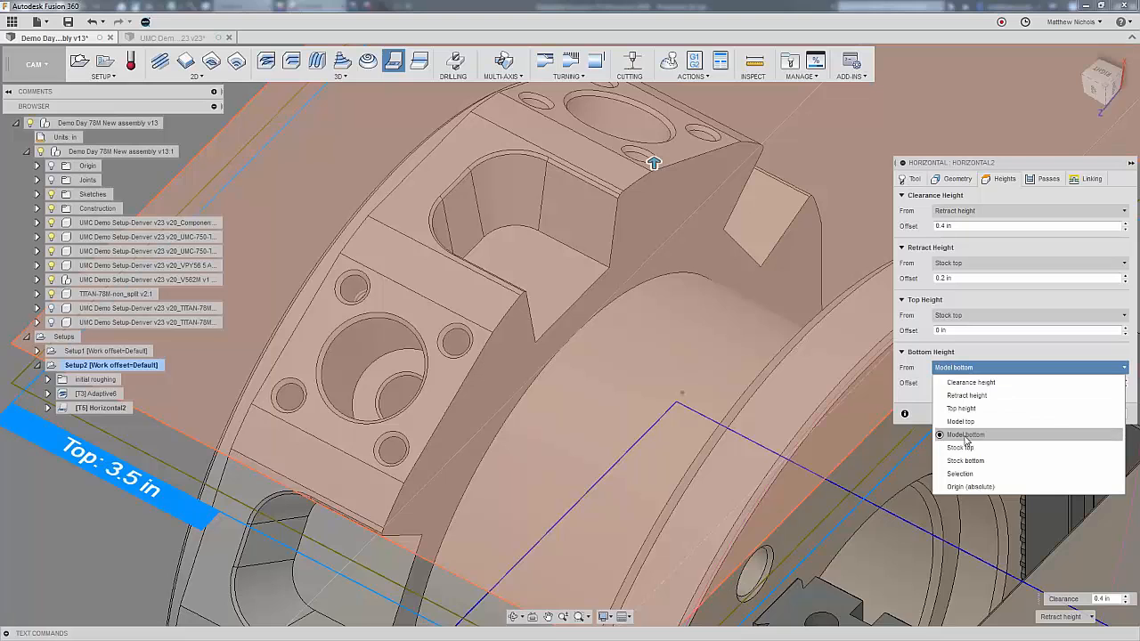
pyautogui.click(966, 474)
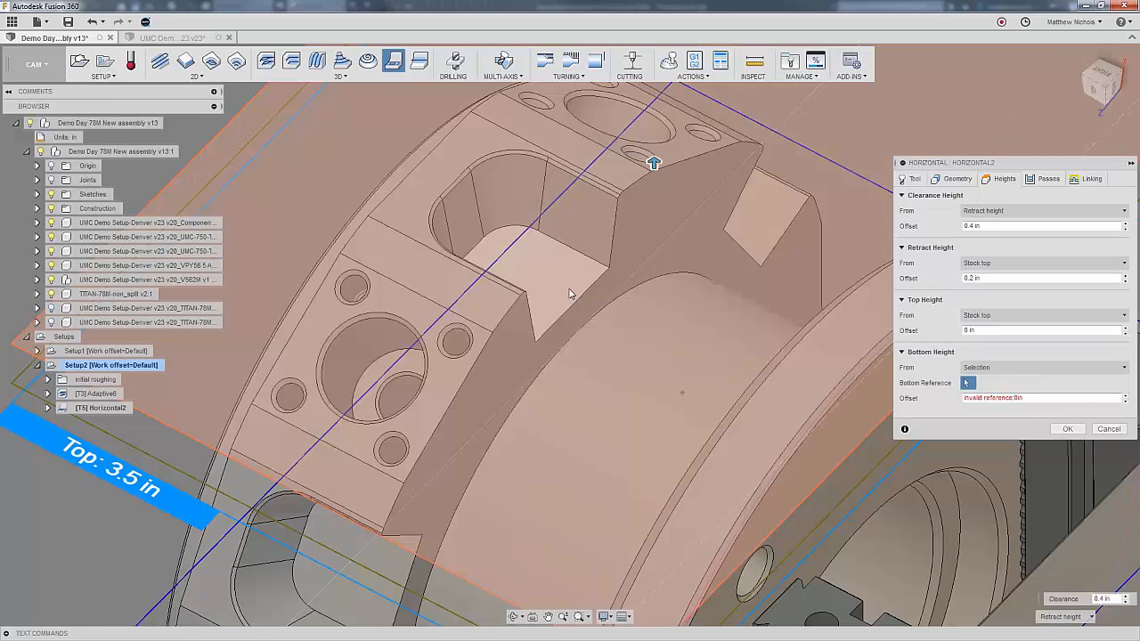
pyautogui.click(570, 293)
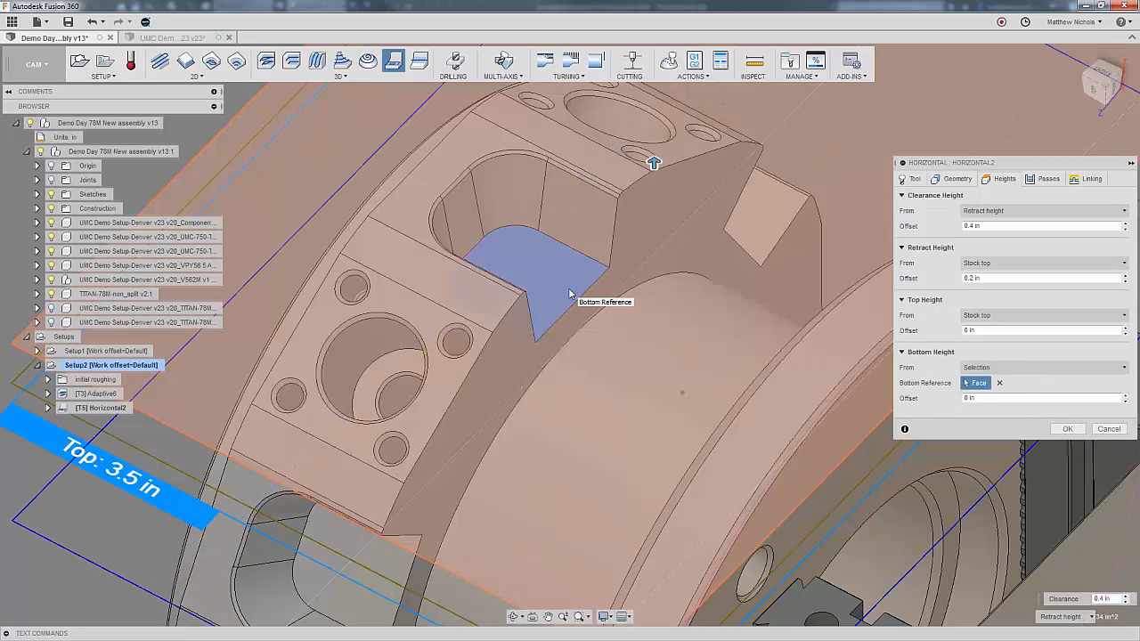
# Set the top height from the outer face around the pocket with a -0.01 in offset, and generate the Horizontal toolpath.
pyautogui.click(985, 317)
pyautogui.click(988, 421)
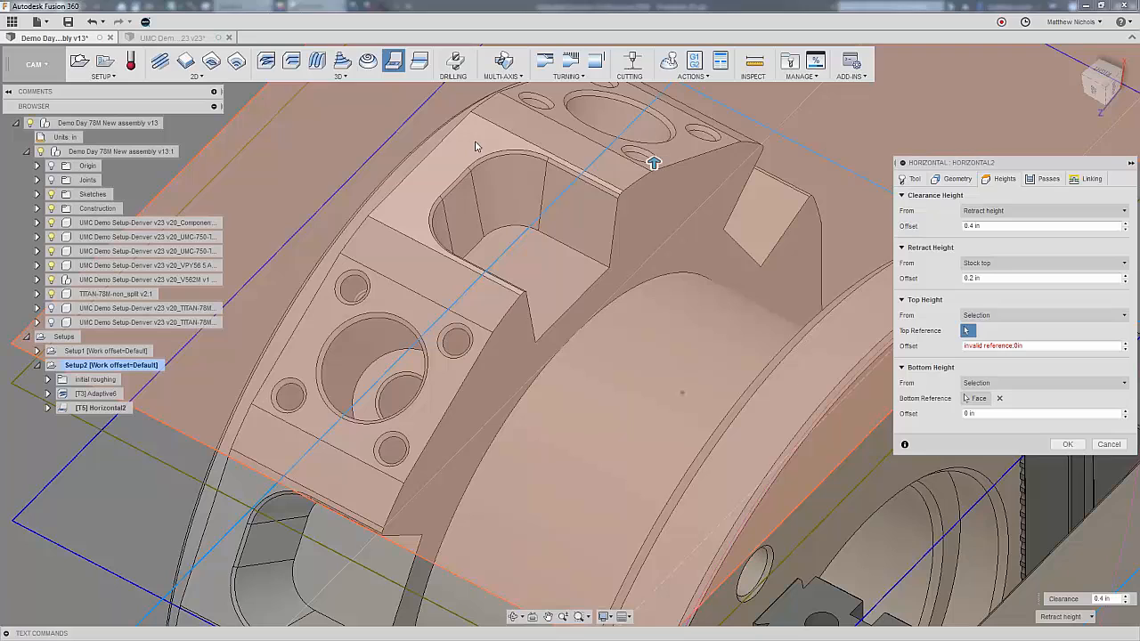
pyautogui.click(474, 146)
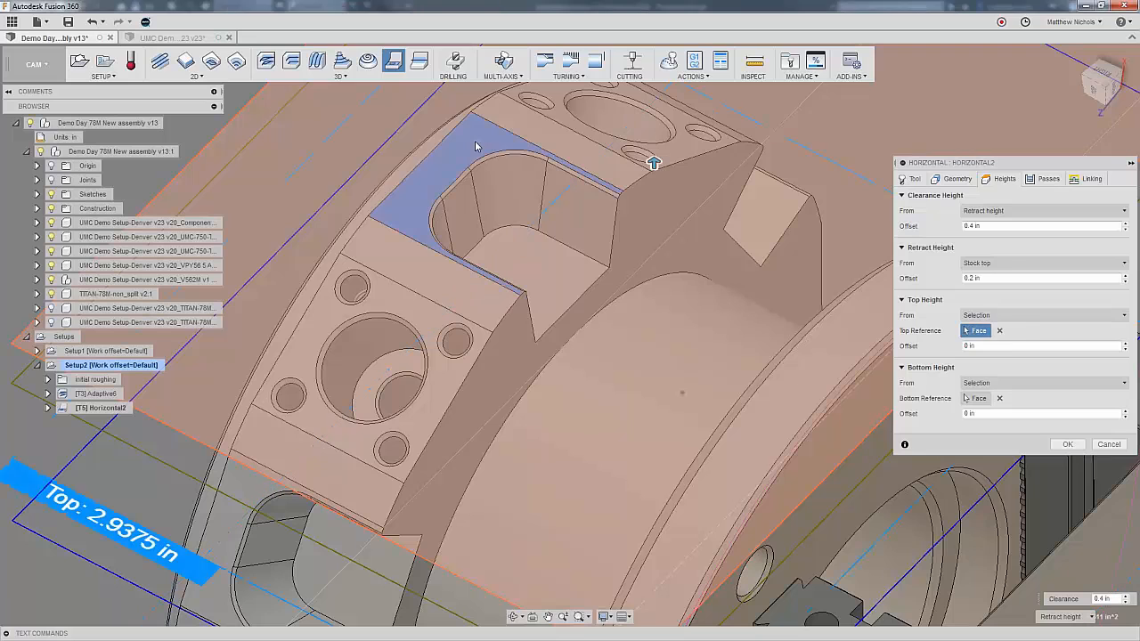
pyautogui.click(967, 347)
pyautogui.doubleClick(967, 346)
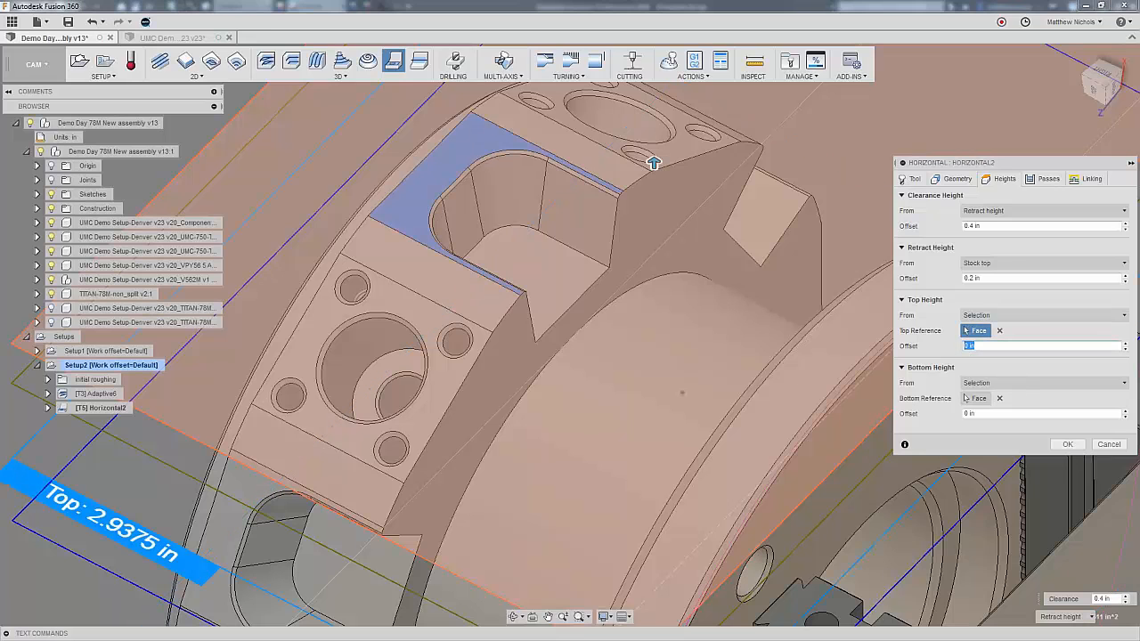
pyautogui.write('-.01')
pyautogui.press('Return')
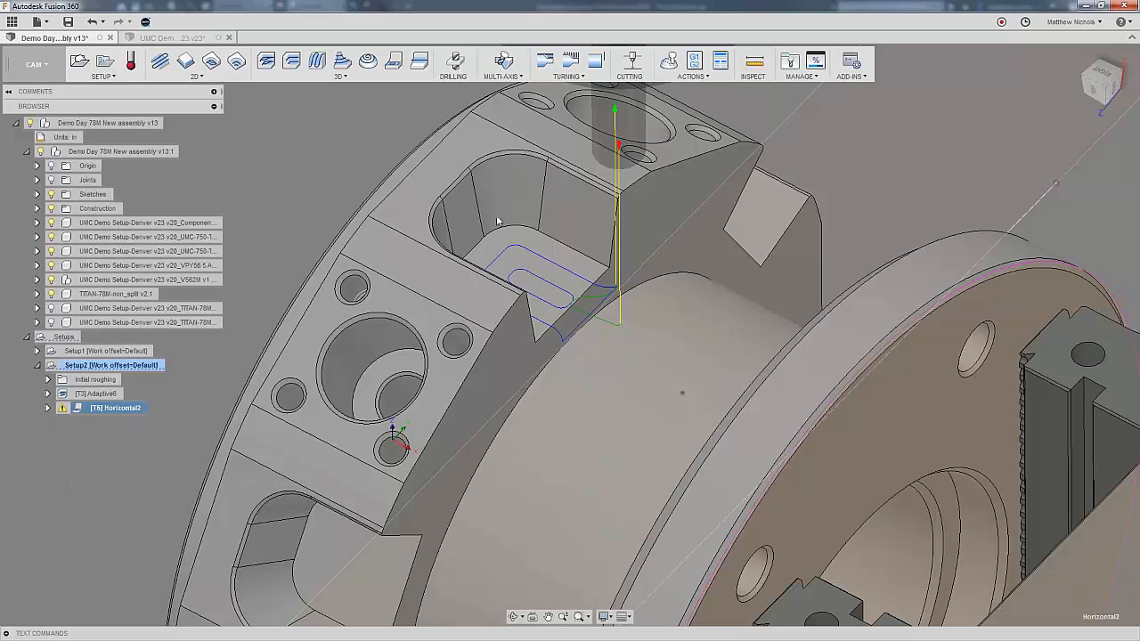
# Create a Swarf operation in Setup2 using tool #5, the 3/8" flat end mill with a 50 in/min cutting feed.
pyautogui.click(504, 76)
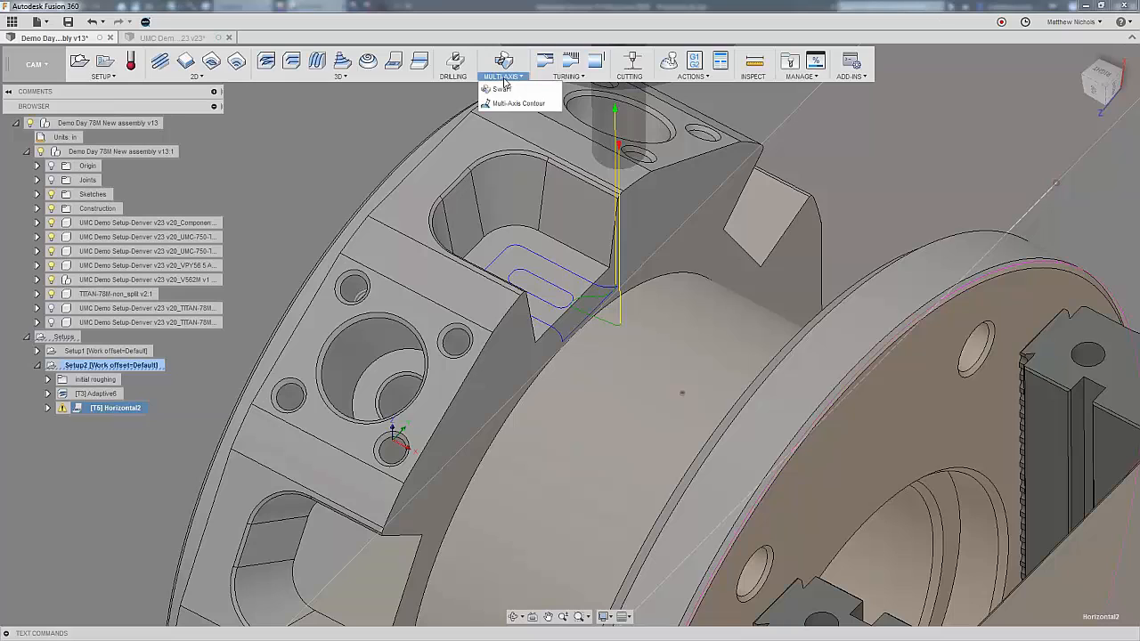
pyautogui.click(502, 90)
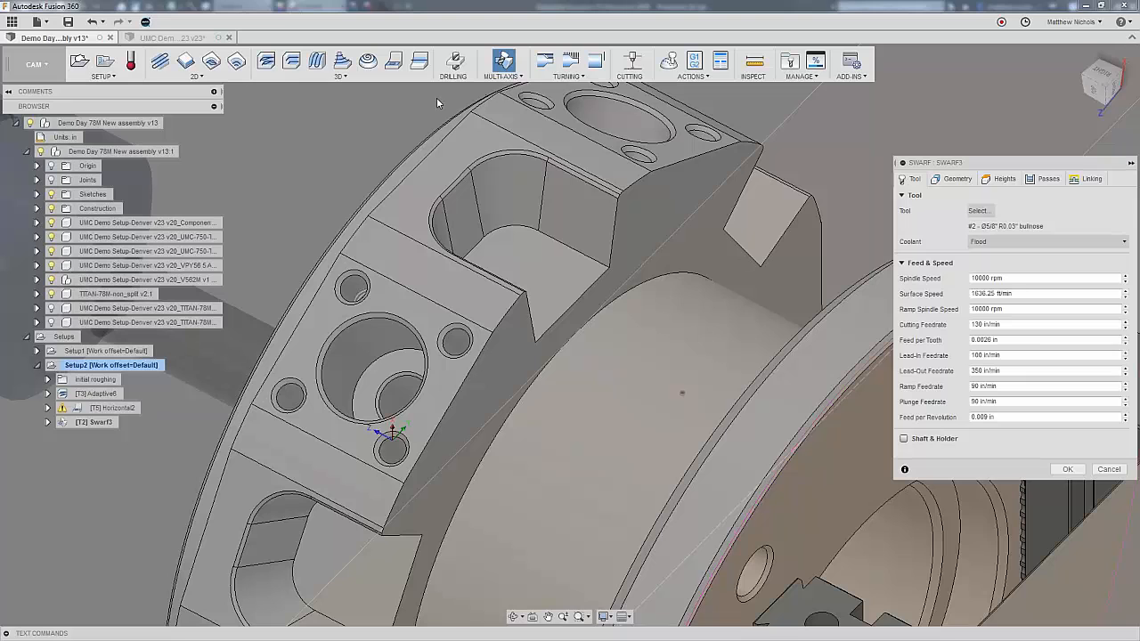
pyautogui.click(979, 212)
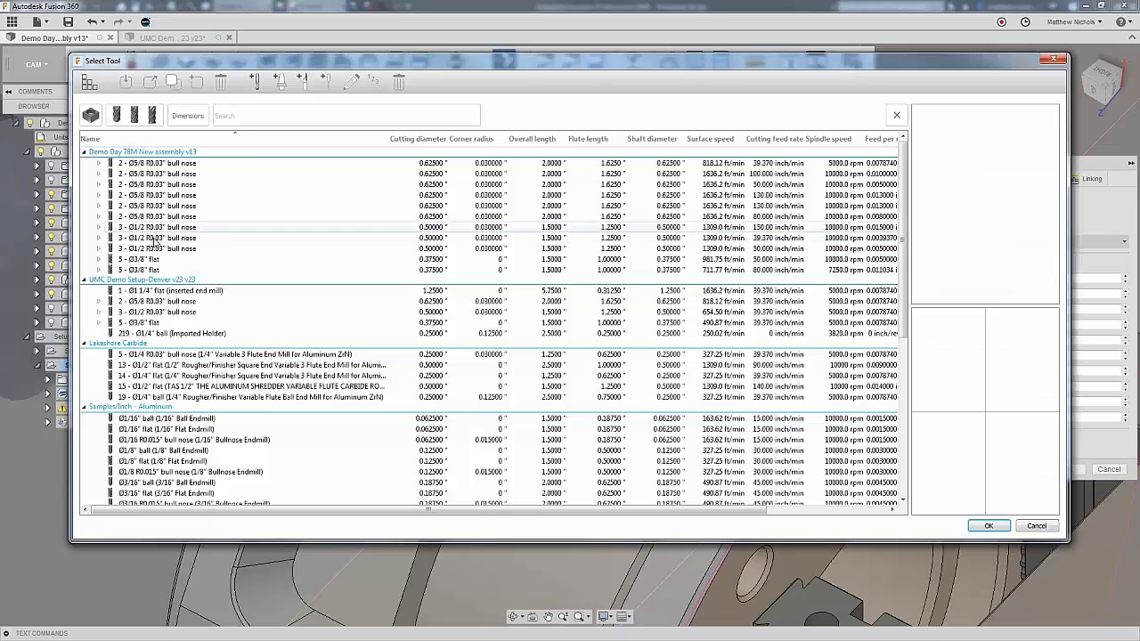
pyautogui.click(152, 260)
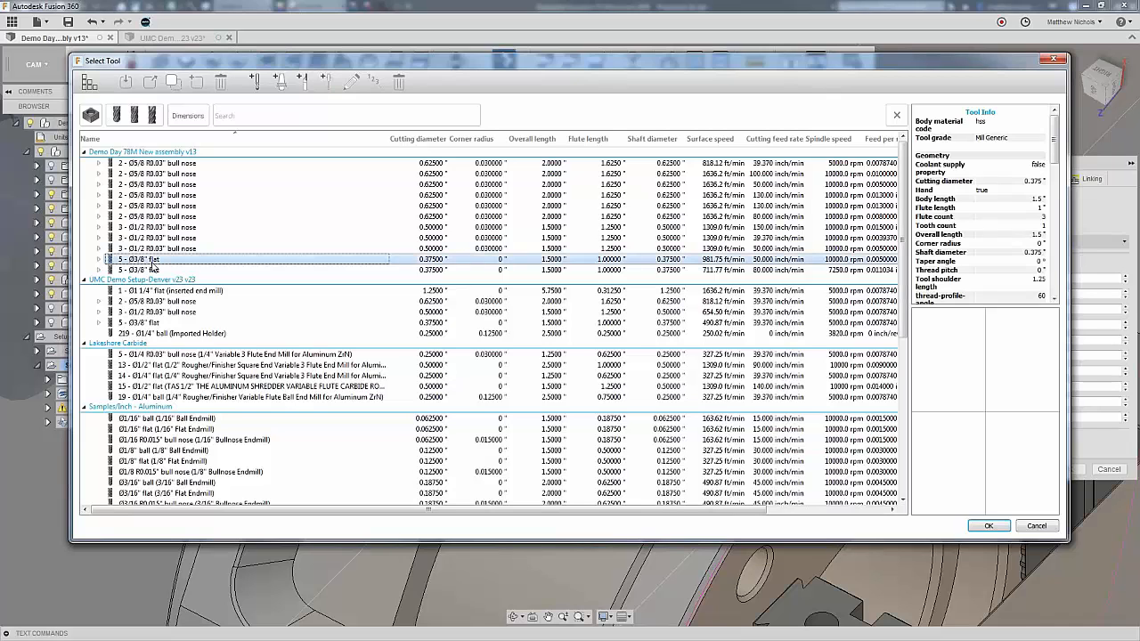
pyautogui.click(998, 529)
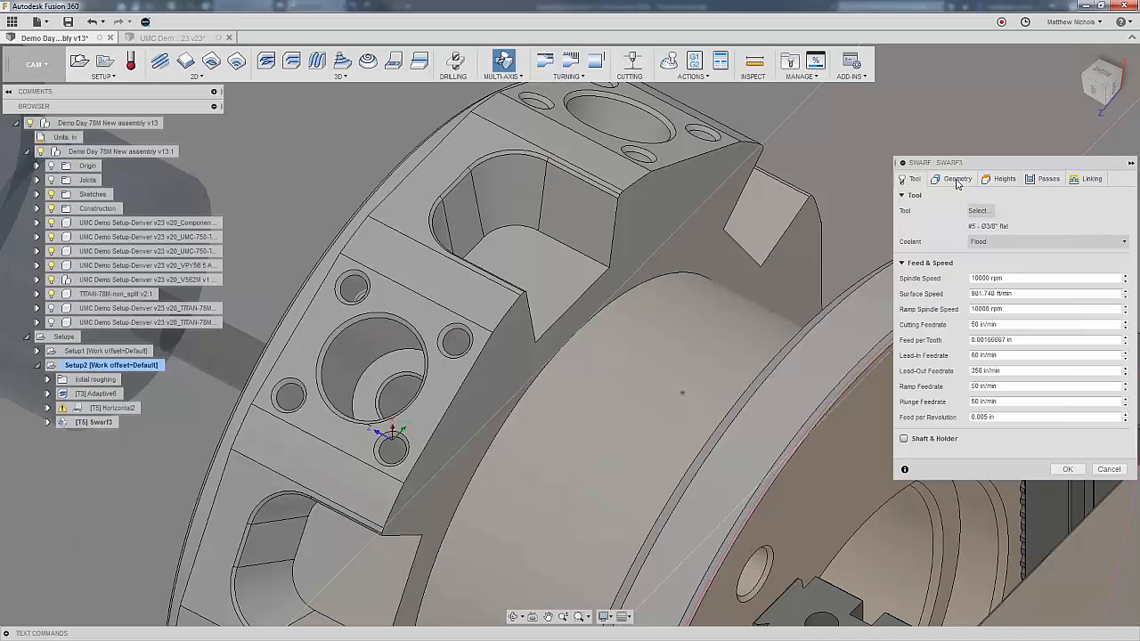
# Try selecting the pocket wall as a face chain for the Swarf with Contours drive mode, and clear the selection.
pyautogui.click(957, 181)
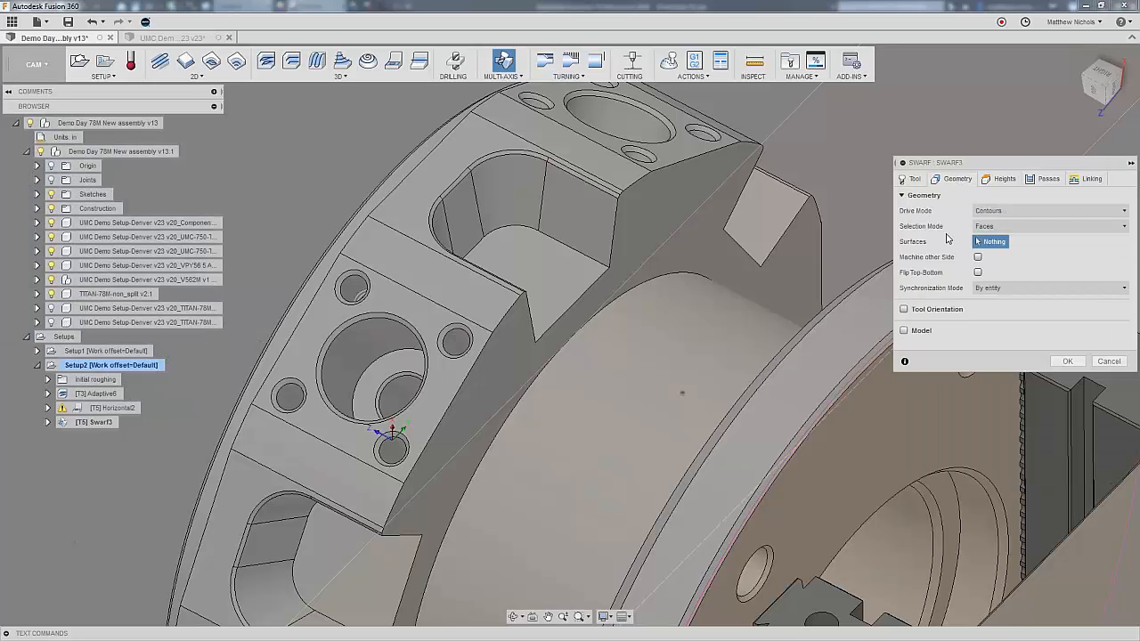
pyautogui.click(581, 229)
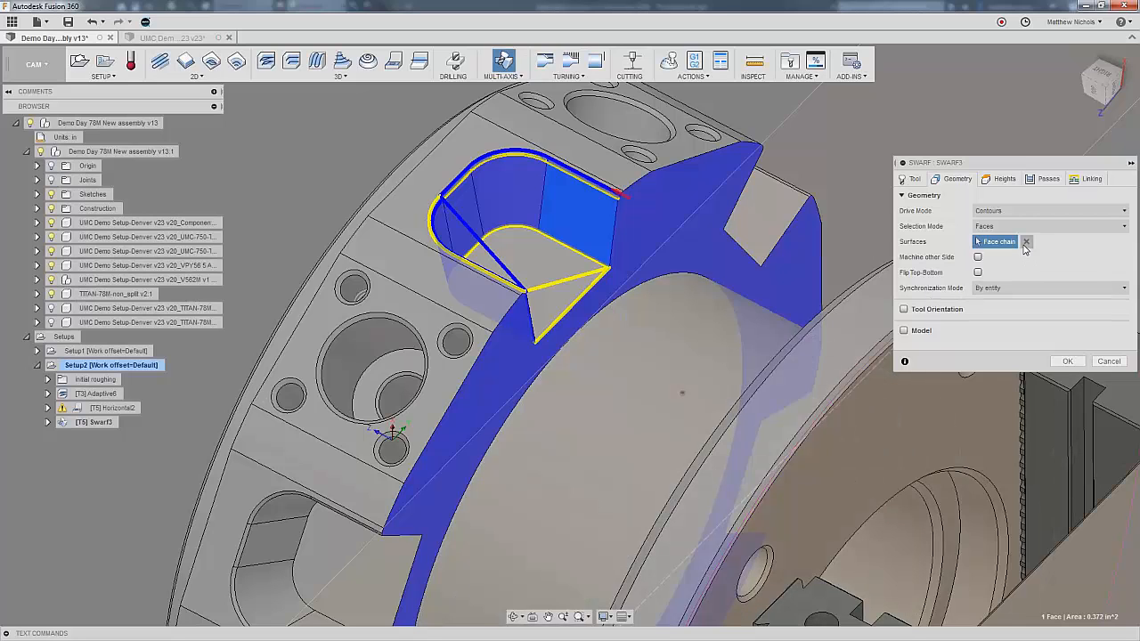
pyautogui.click(1025, 242)
pyautogui.click(975, 211)
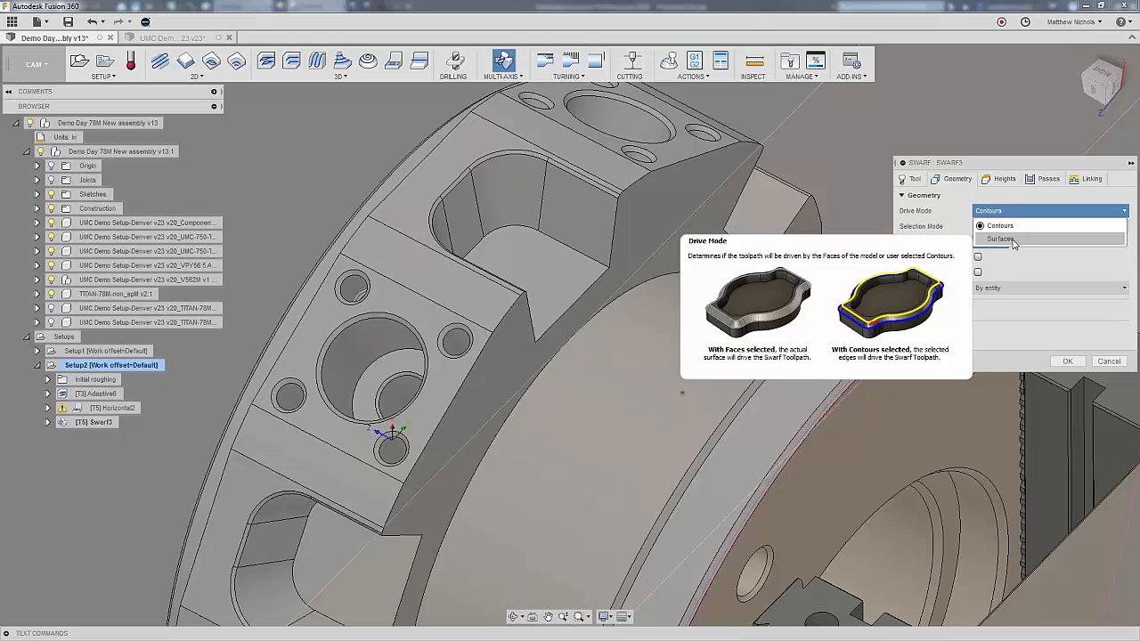
pyautogui.click(1004, 226)
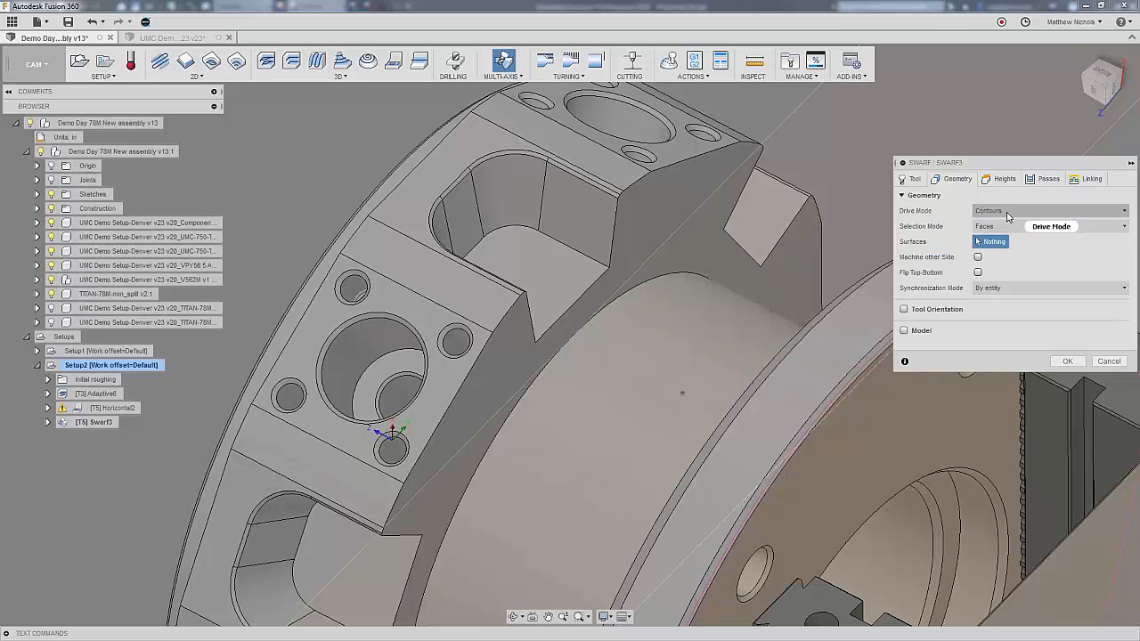
# Try the Manual and Contour pairs selection modes, picking the pocket floor's edge chain, and clear the selection.
pyautogui.click(1003, 226)
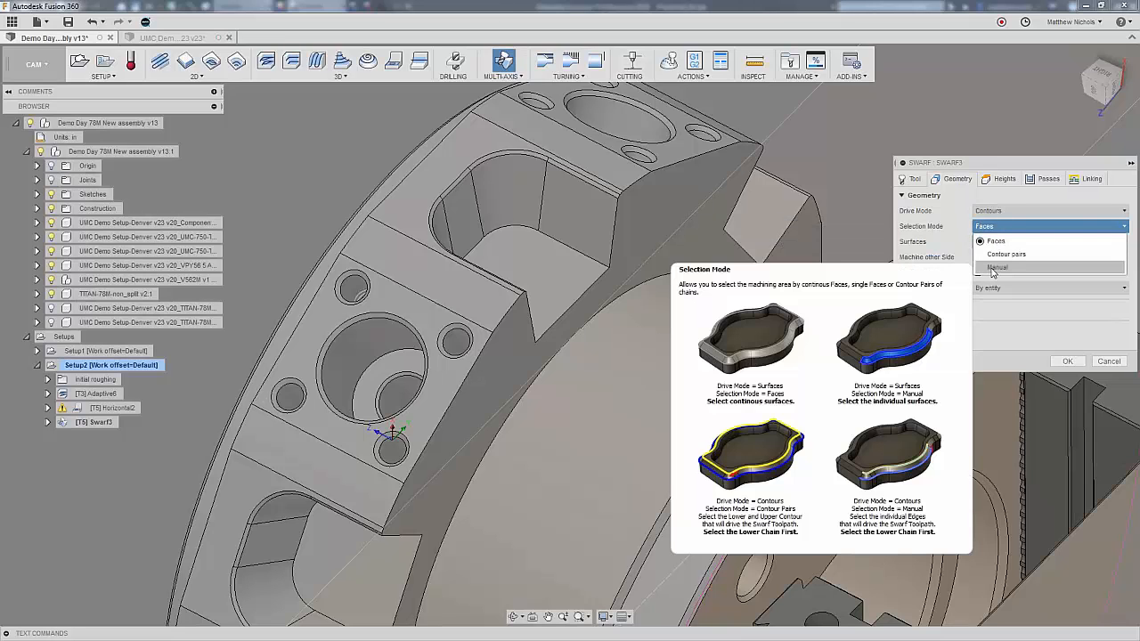
pyautogui.click(993, 269)
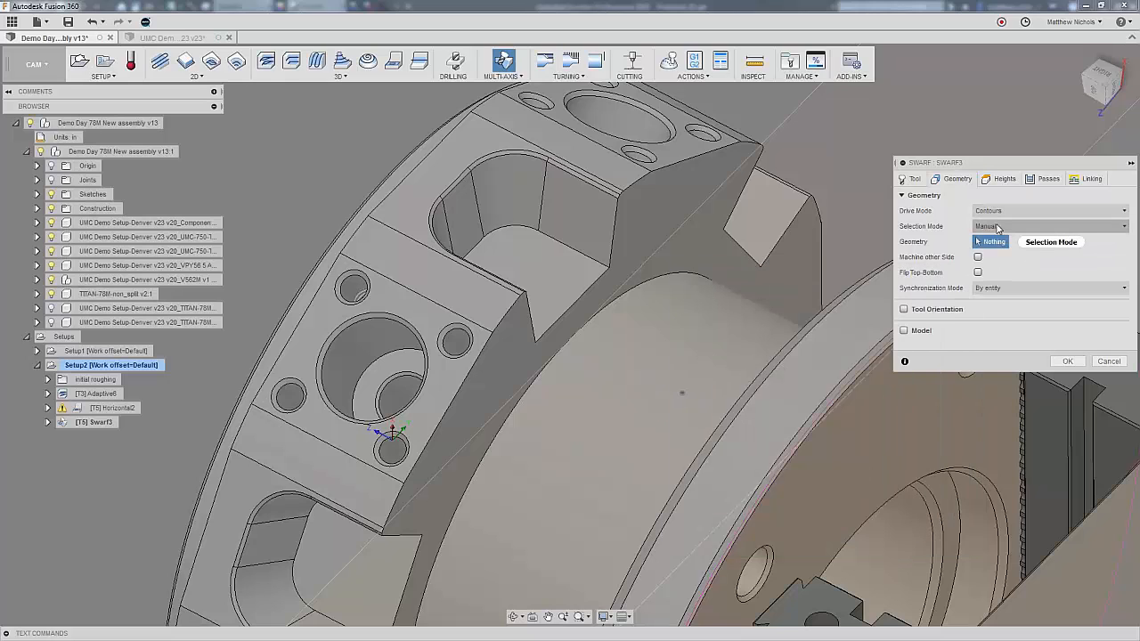
pyautogui.click(997, 227)
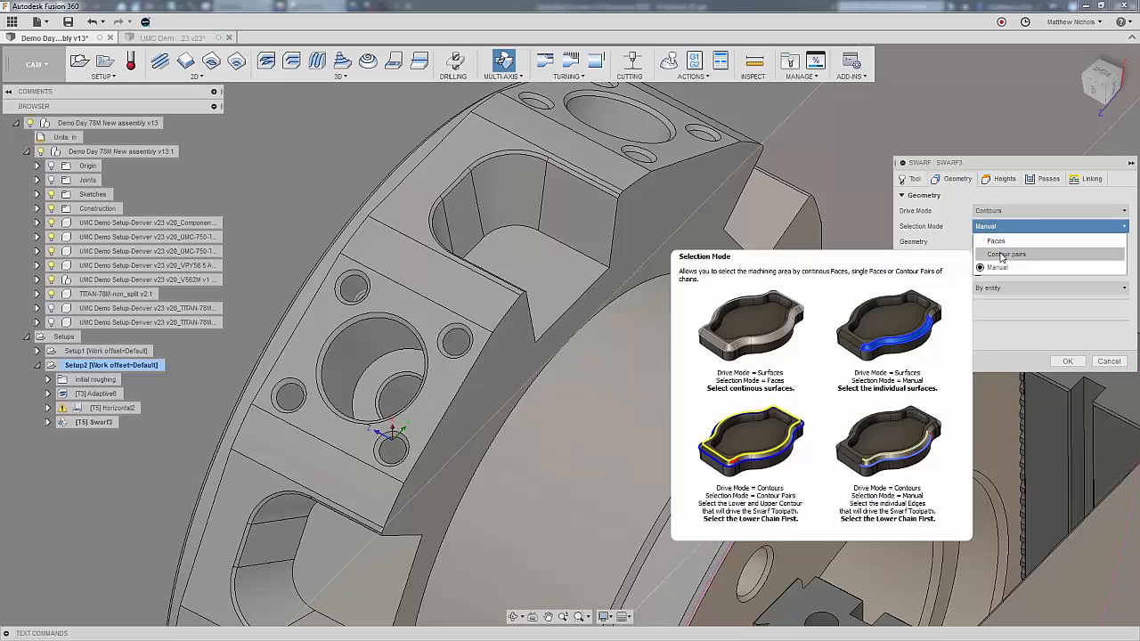
pyautogui.click(1002, 256)
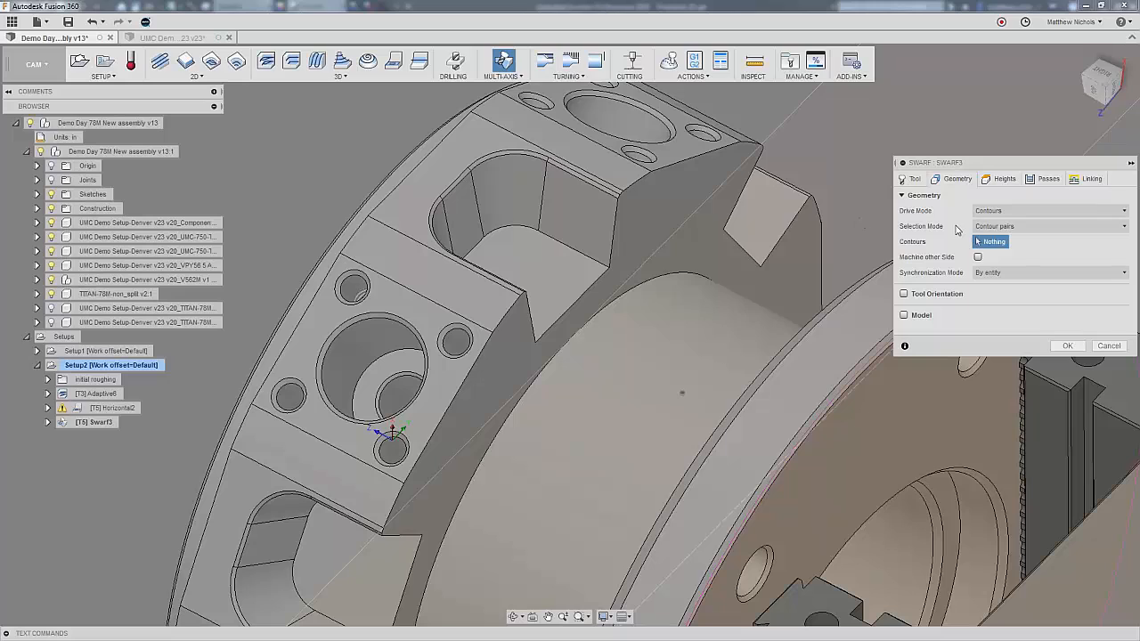
pyautogui.click(590, 260)
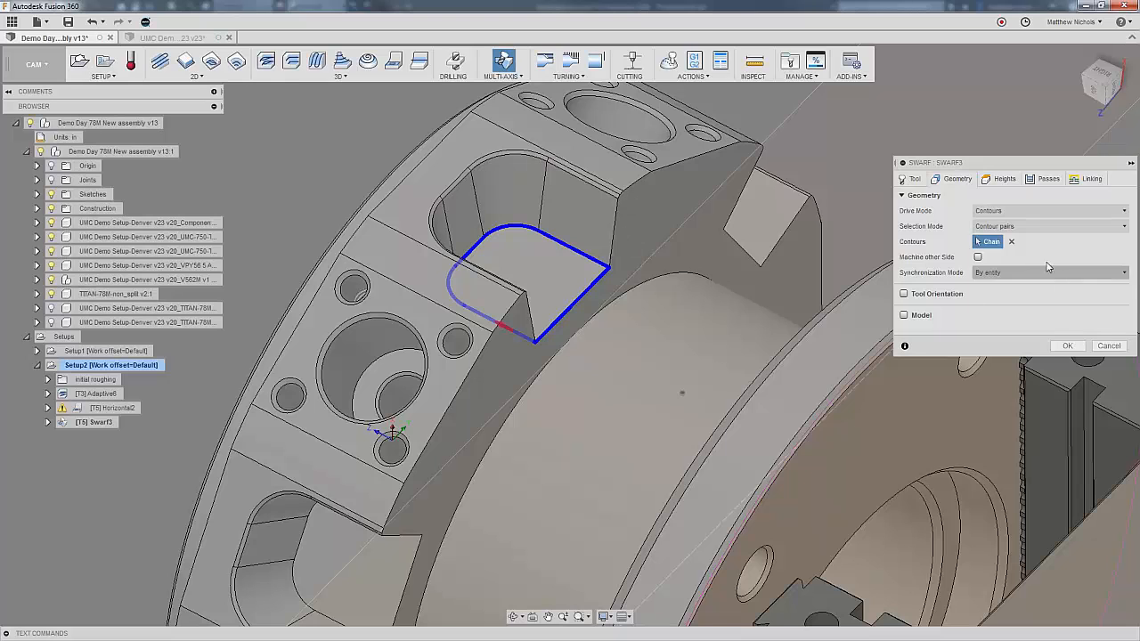
pyautogui.click(1010, 241)
# Try the Surfaces drive mode with Faces selection on the pocket wall, and clear the selection.
pyautogui.click(1009, 211)
pyautogui.click(1009, 241)
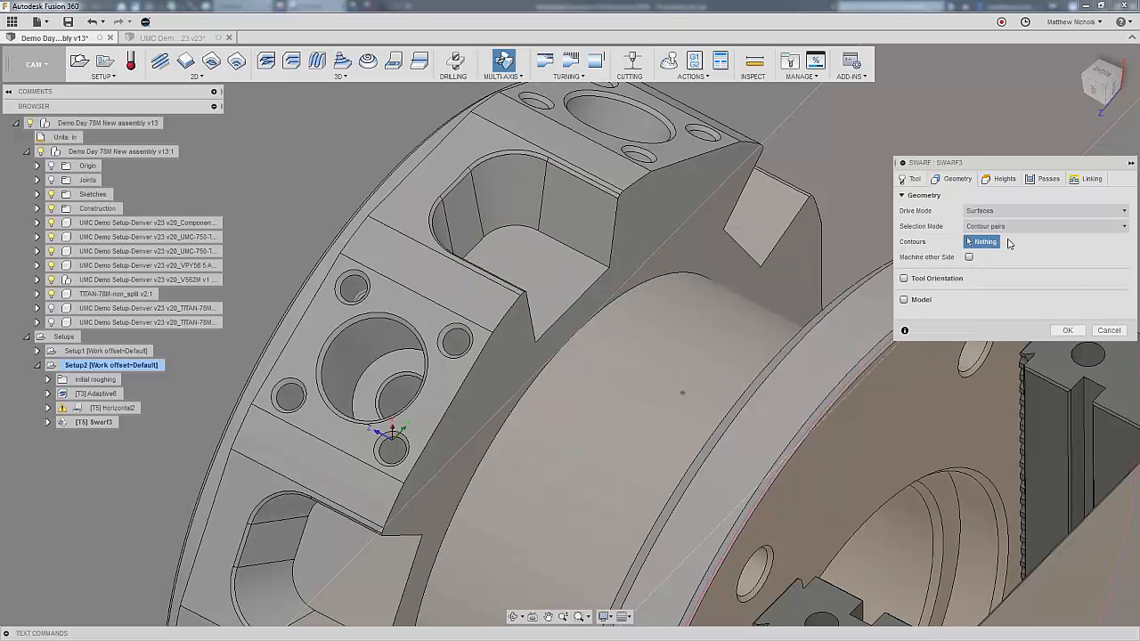
pyautogui.click(1043, 227)
pyautogui.click(1017, 242)
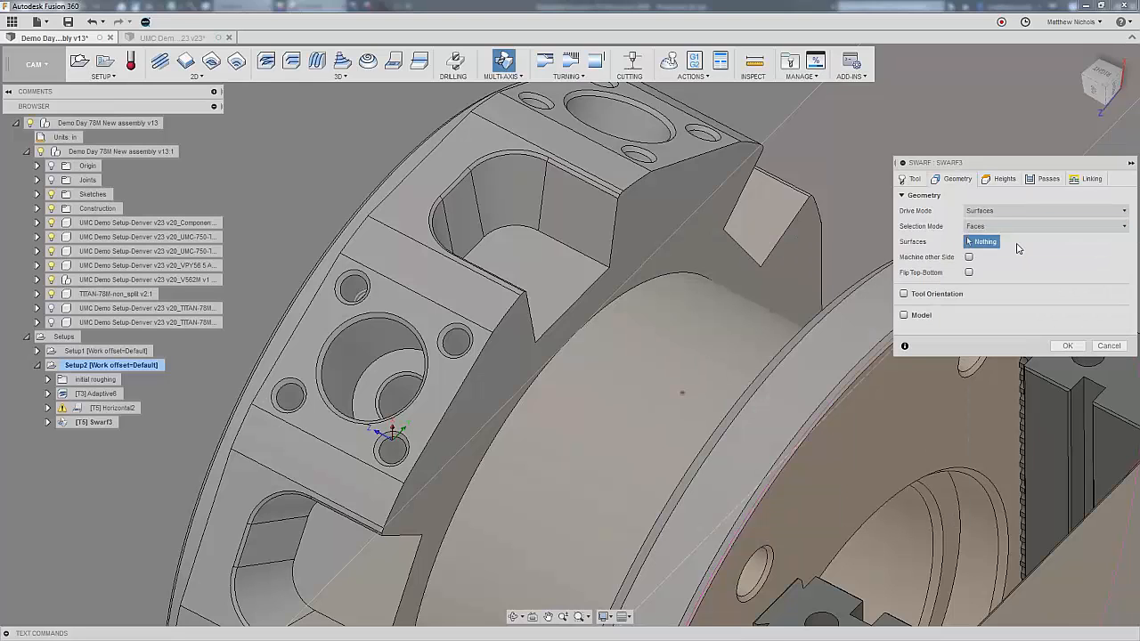
pyautogui.click(550, 235)
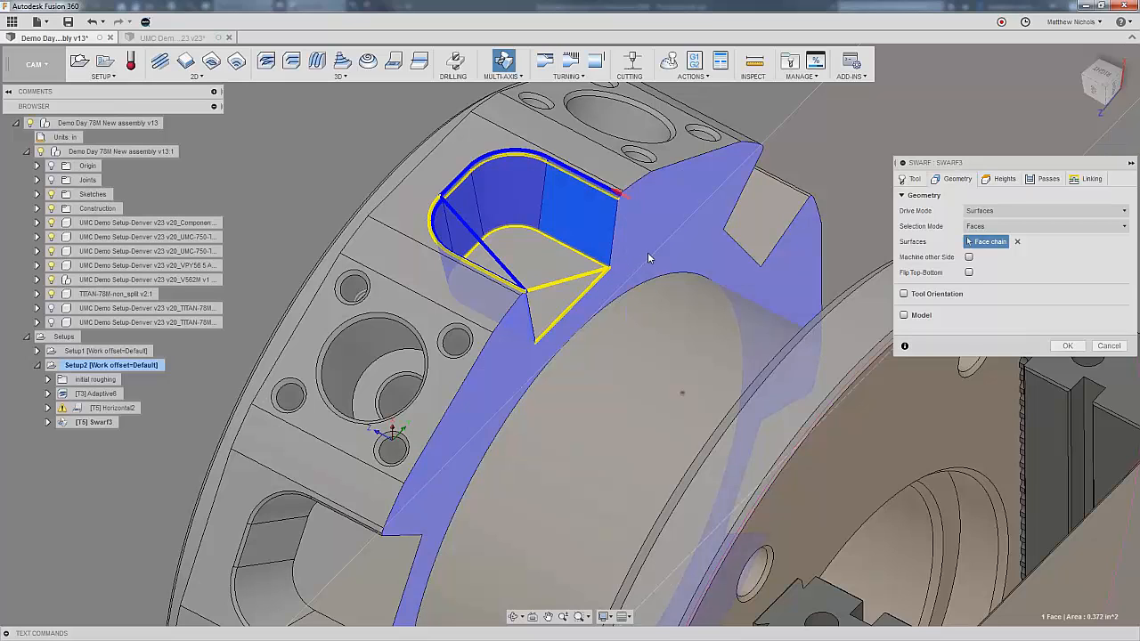
pyautogui.click(1018, 241)
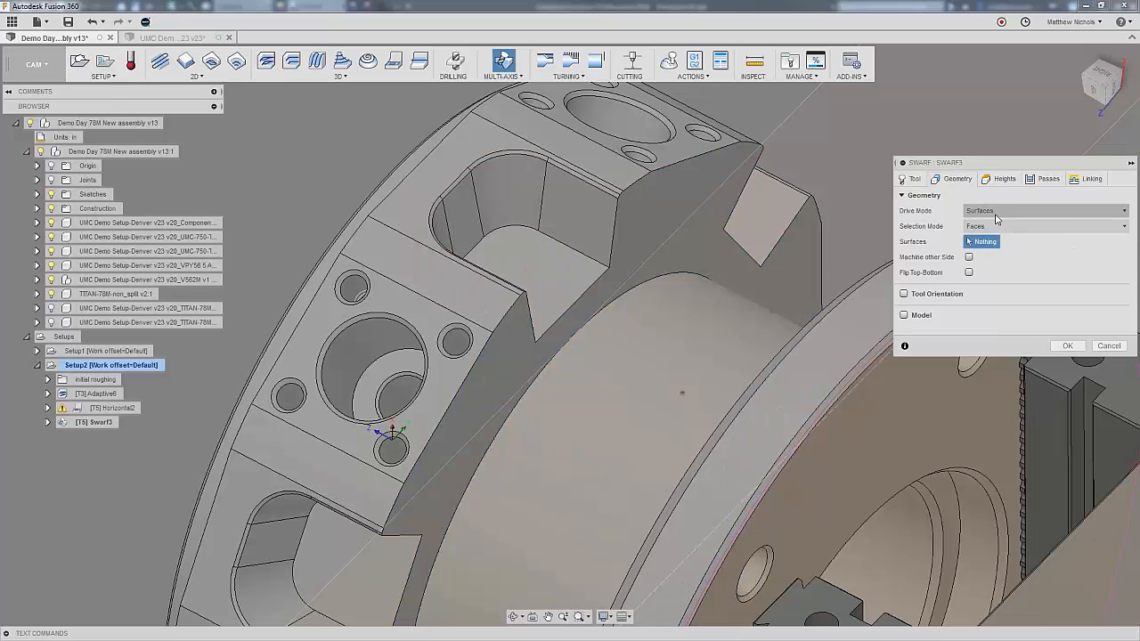
# Set the Swarf geometry to Contours drive mode with Manual selection.
pyautogui.click(1002, 211)
pyautogui.click(991, 226)
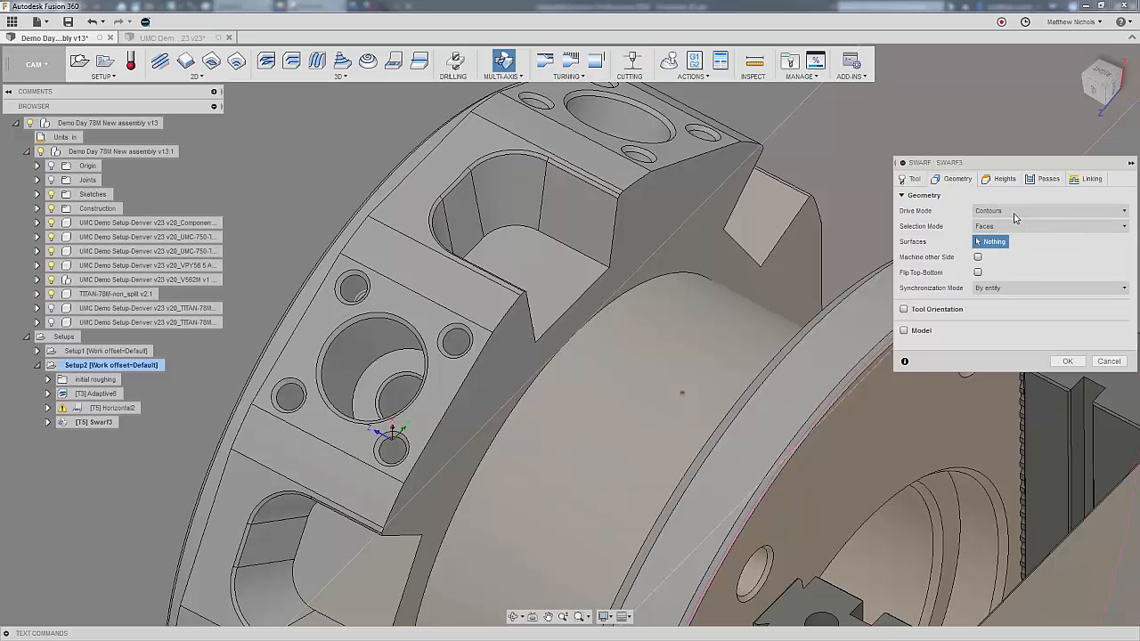
pyautogui.click(1008, 227)
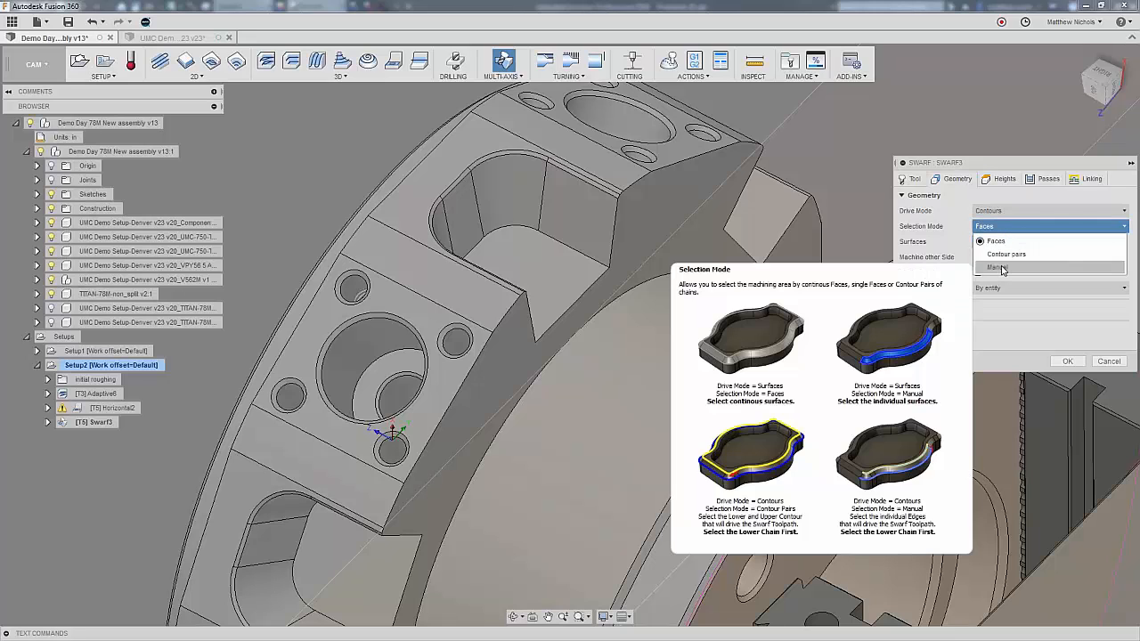
pyautogui.click(1002, 269)
# Select the matching lower and upper edges of each pocket wall segment, lower edge first, all around the open pocket for the Swarf.
pyautogui.click(590, 265)
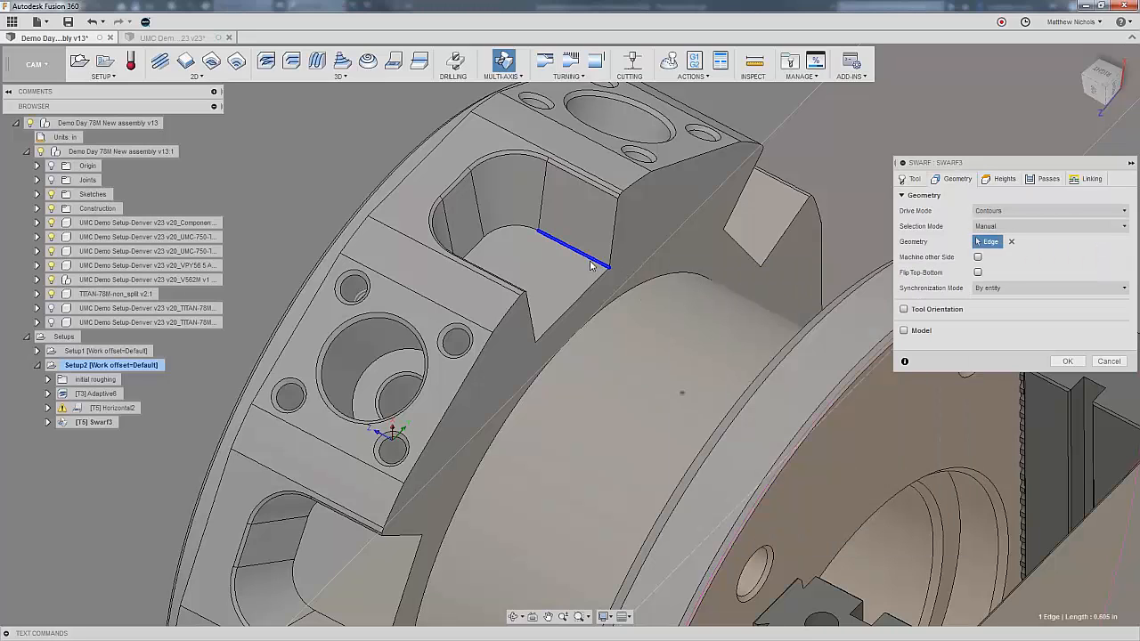
pyautogui.click(584, 178)
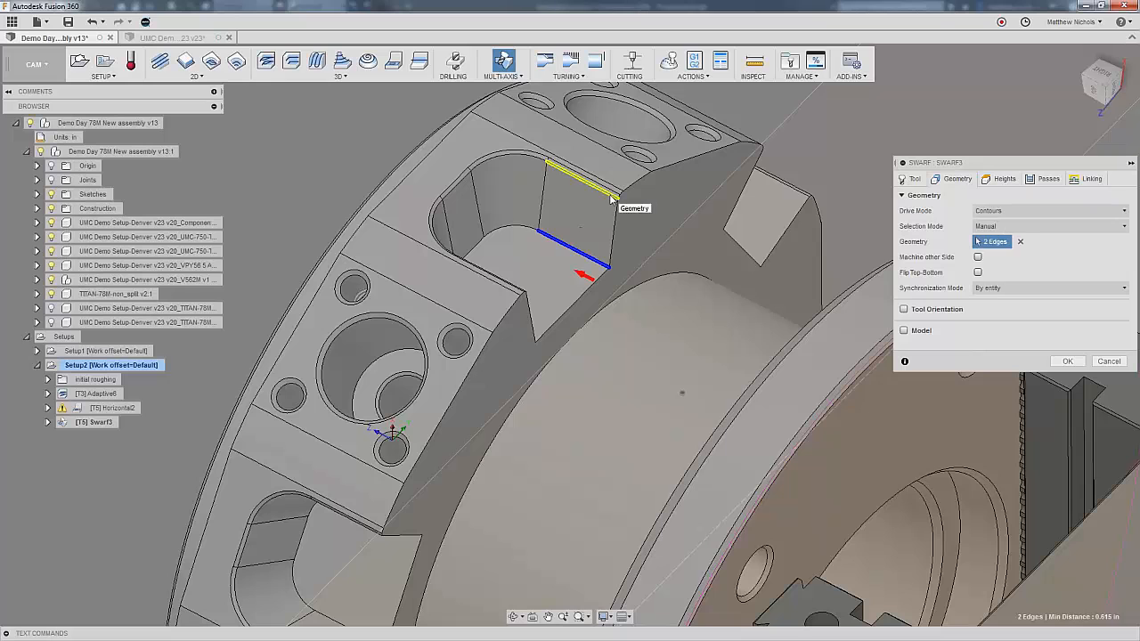
pyautogui.click(523, 164)
pyautogui.keyDown('shift'); pyautogui.moveTo(552, 276); pyautogui.dragTo(514, 238, button='middle'); pyautogui.keyUp('shift')
pyautogui.click(514, 218)
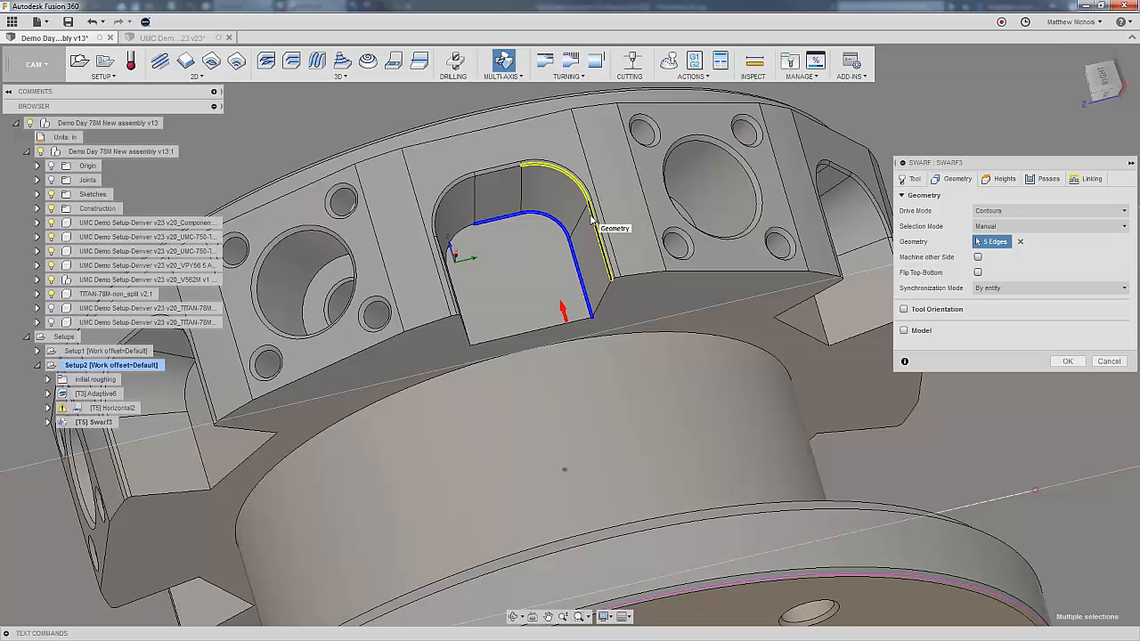
pyautogui.click(515, 174)
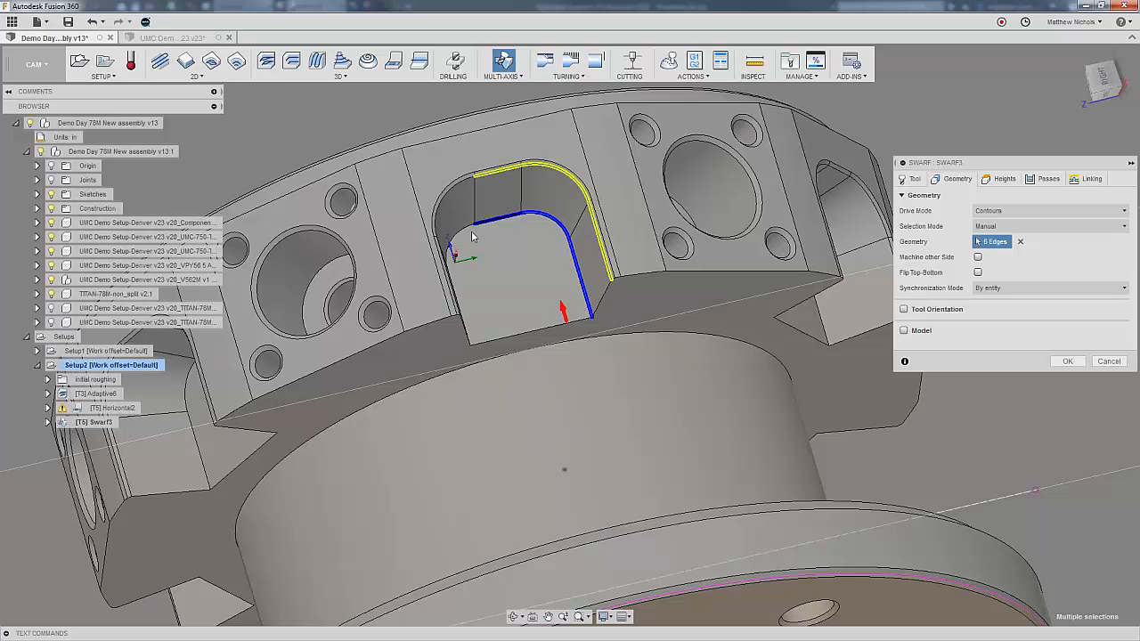
pyautogui.click(463, 181)
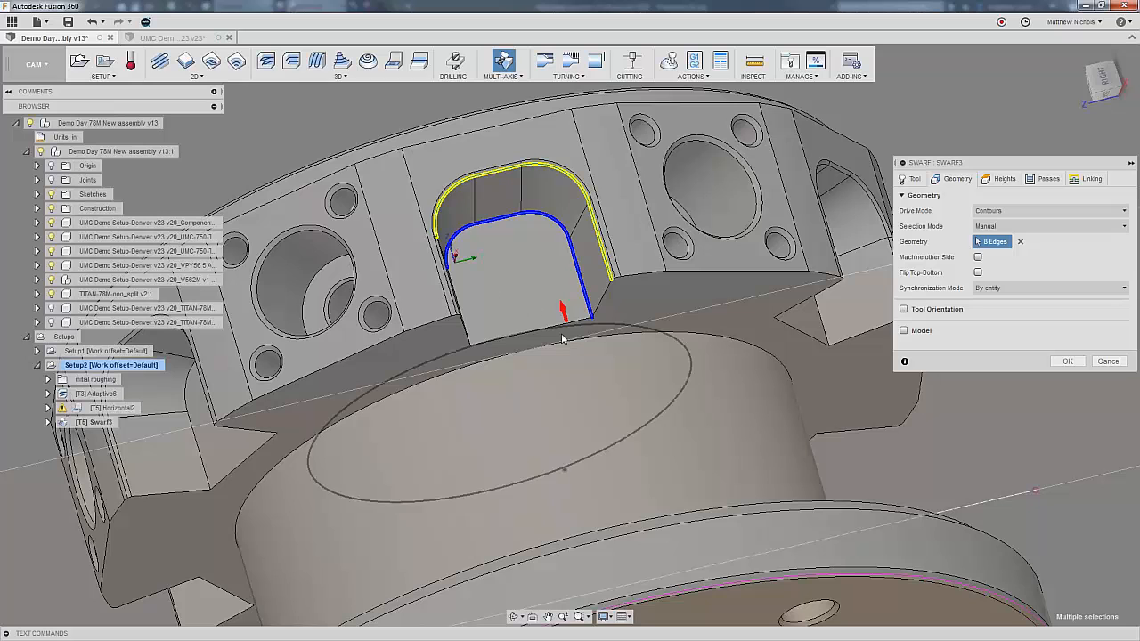
pyautogui.keyDown('shift'); pyautogui.moveTo(536, 327); pyautogui.dragTo(535, 242, button='middle'); pyautogui.keyUp('shift')
pyautogui.click(511, 258)
pyautogui.click(485, 195)
pyautogui.keyDown('shift'); pyautogui.moveTo(651, 313); pyautogui.dragTo(618, 295, button='middle'); pyautogui.keyUp('shift')
# Set the Swarf operation's synchronization mode to Constant slope.
pyautogui.click(1048, 181)
pyautogui.click(960, 182)
pyautogui.click(976, 290)
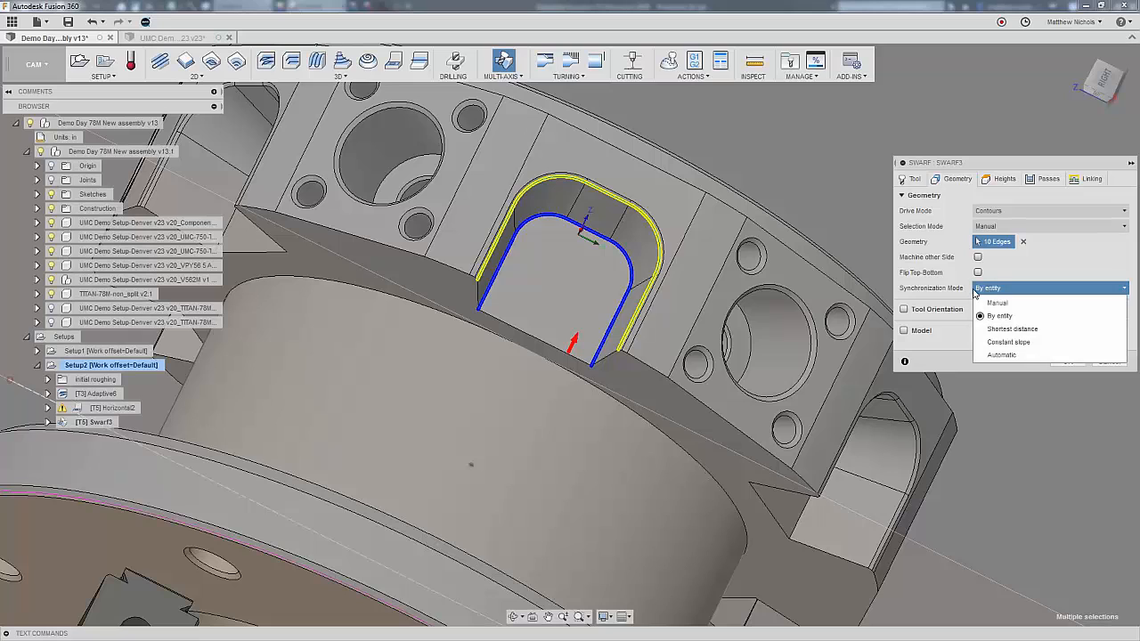
pyautogui.click(1007, 344)
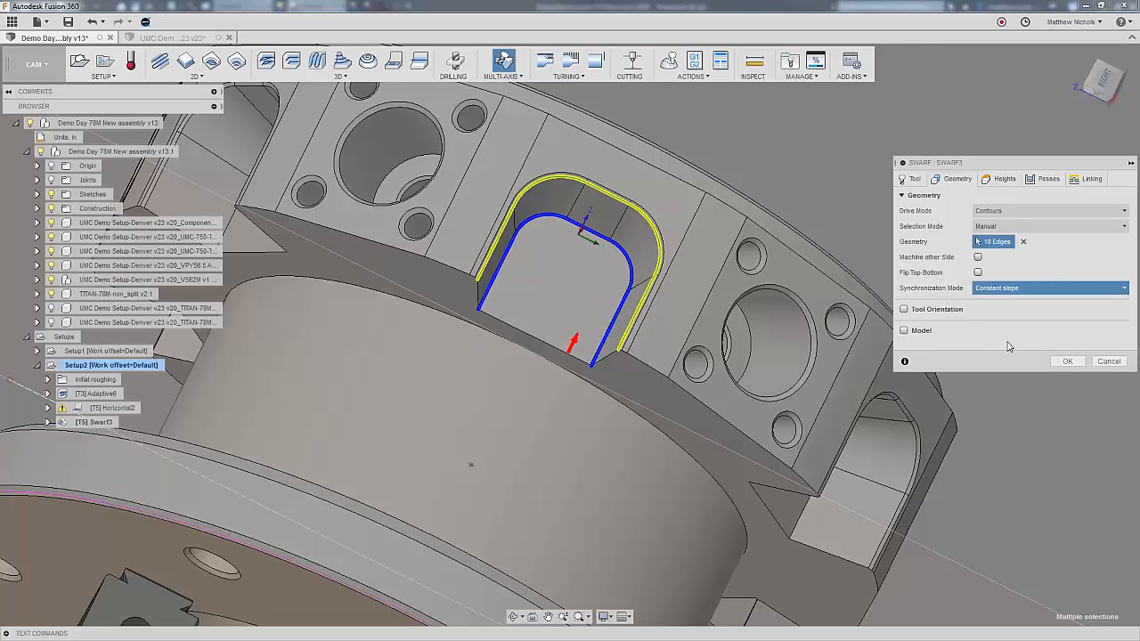
# Enable multiple passes for the Swarf with a 0.06 in stepover and generate the toolpath.
pyautogui.click(1043, 180)
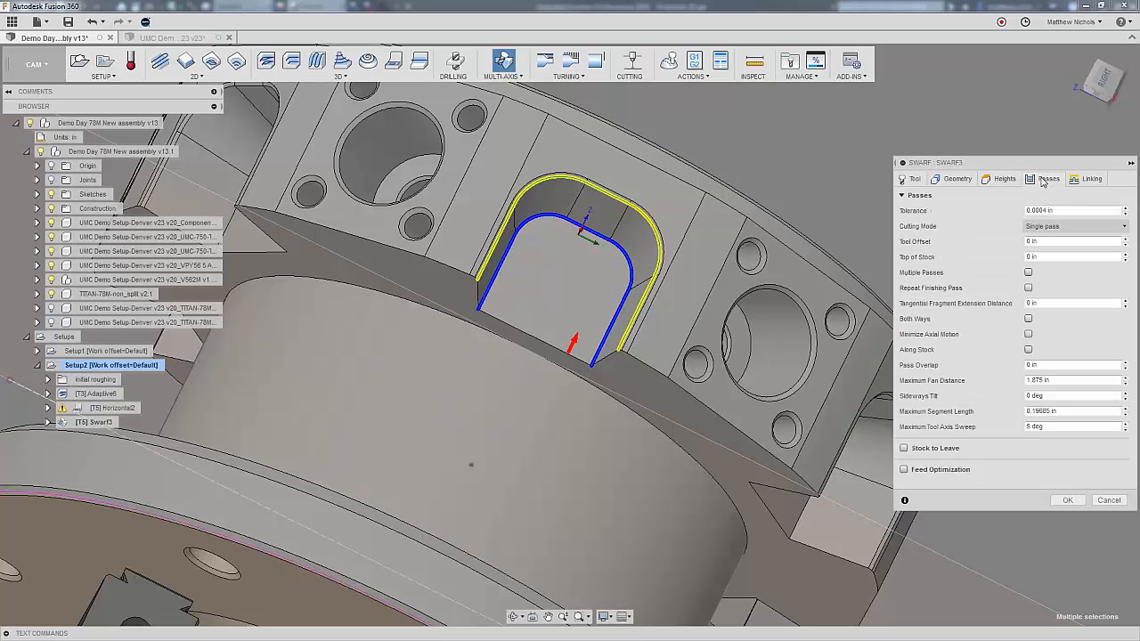
pyautogui.click(1029, 273)
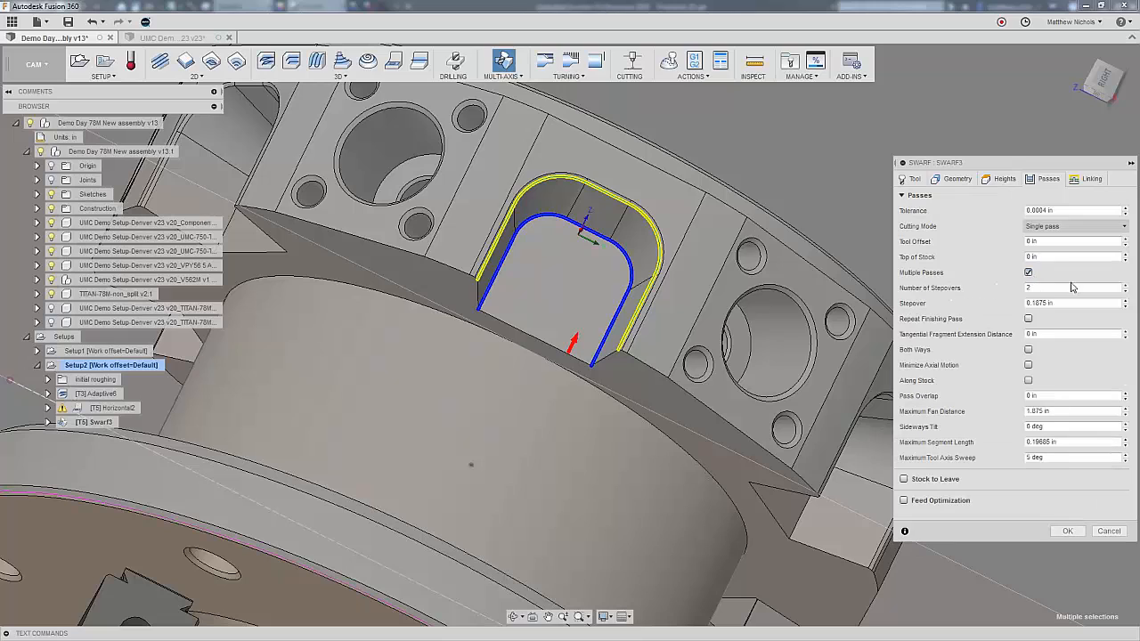
pyautogui.doubleClick(1050, 303)
pyautogui.write('.06')
pyautogui.click(1066, 532)
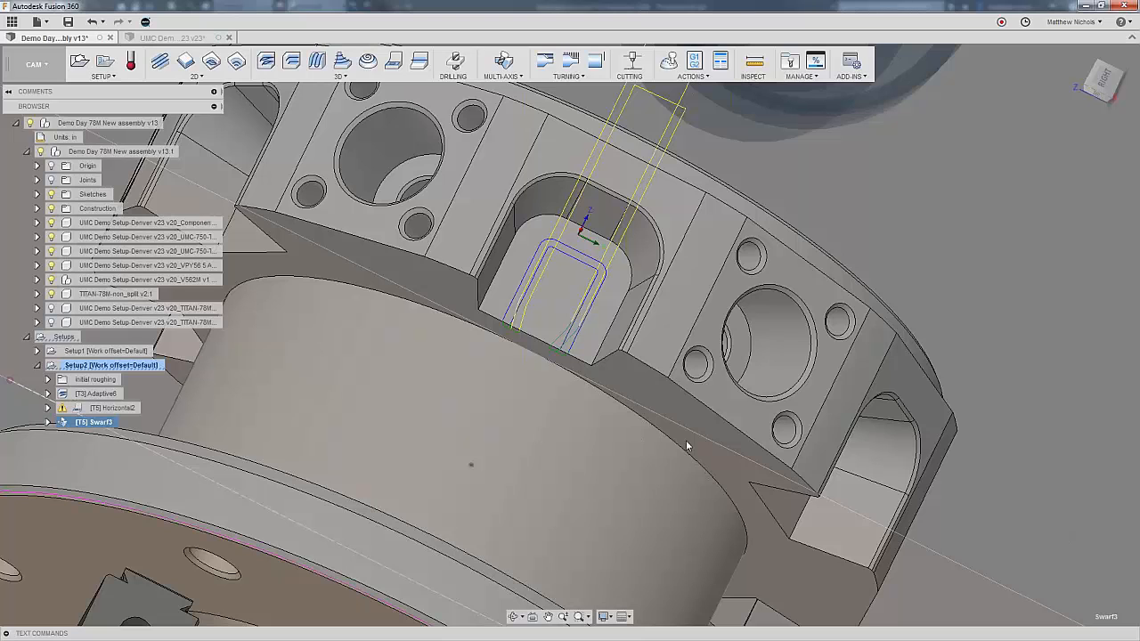
# Start a simulation of the Adaptive6 through Swarf3 operations and load the saved stock STL from before pocketing.
pyautogui.scroll(-1, 686, 442)
pyautogui.keyDown('shift'); pyautogui.moveTo(666, 412); pyautogui.dragTo(584, 367, button='middle'); pyautogui.keyUp('shift')
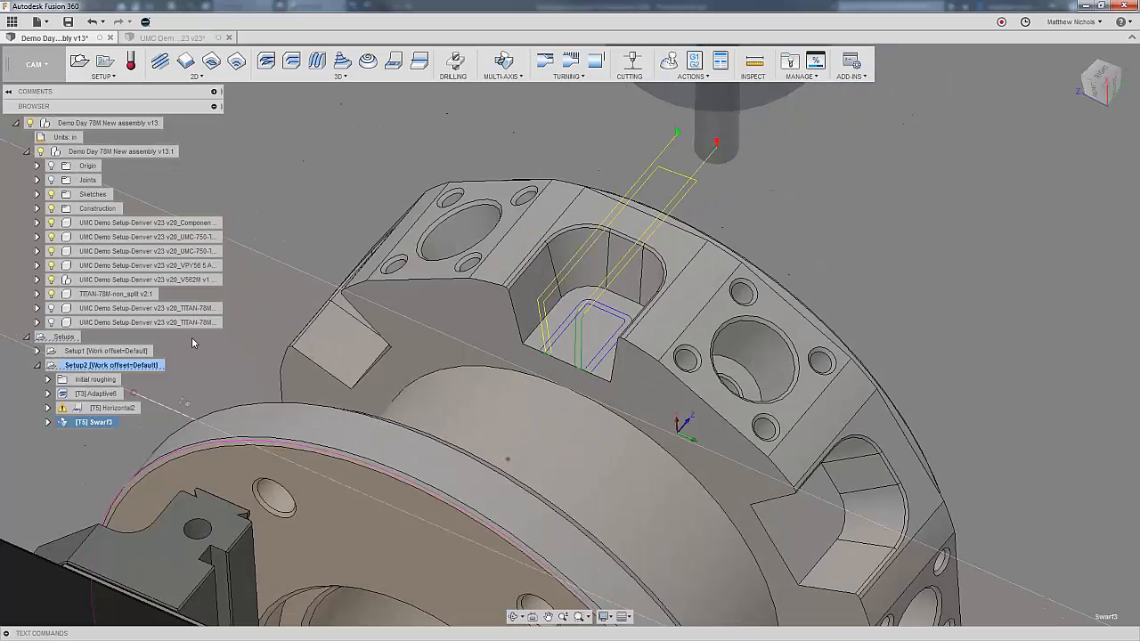
pyautogui.click(96, 393)
pyautogui.keyDown('shift'); pyautogui.click(98, 426); pyautogui.keyUp('shift')
pyautogui.click(669, 61)
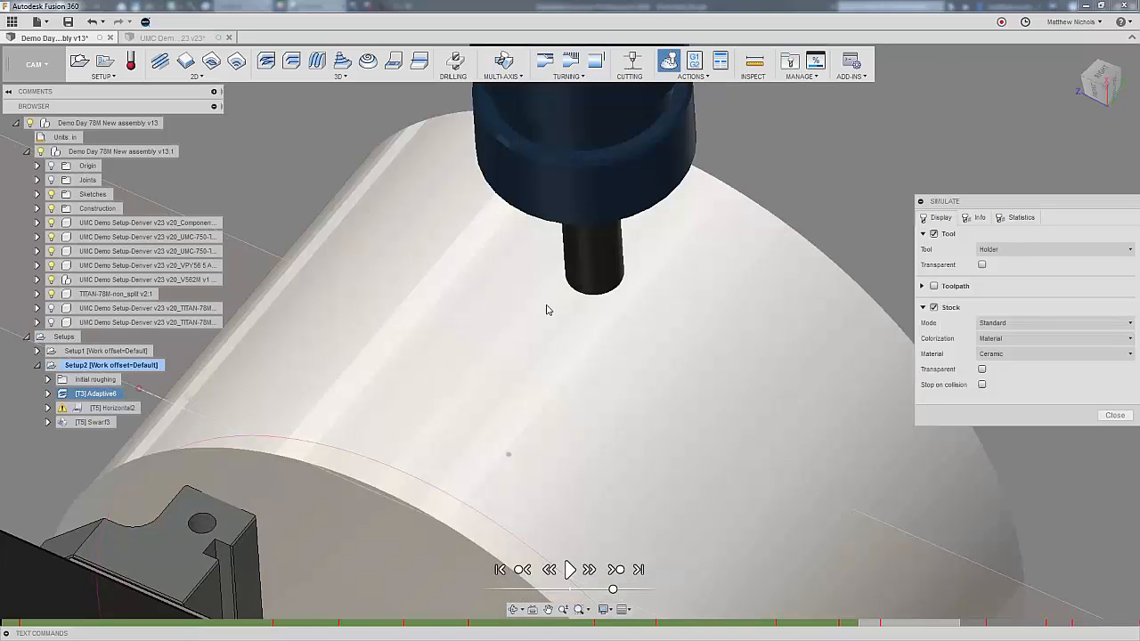
pyautogui.rightClick(827, 158)
pyautogui.moveTo(818, 287)
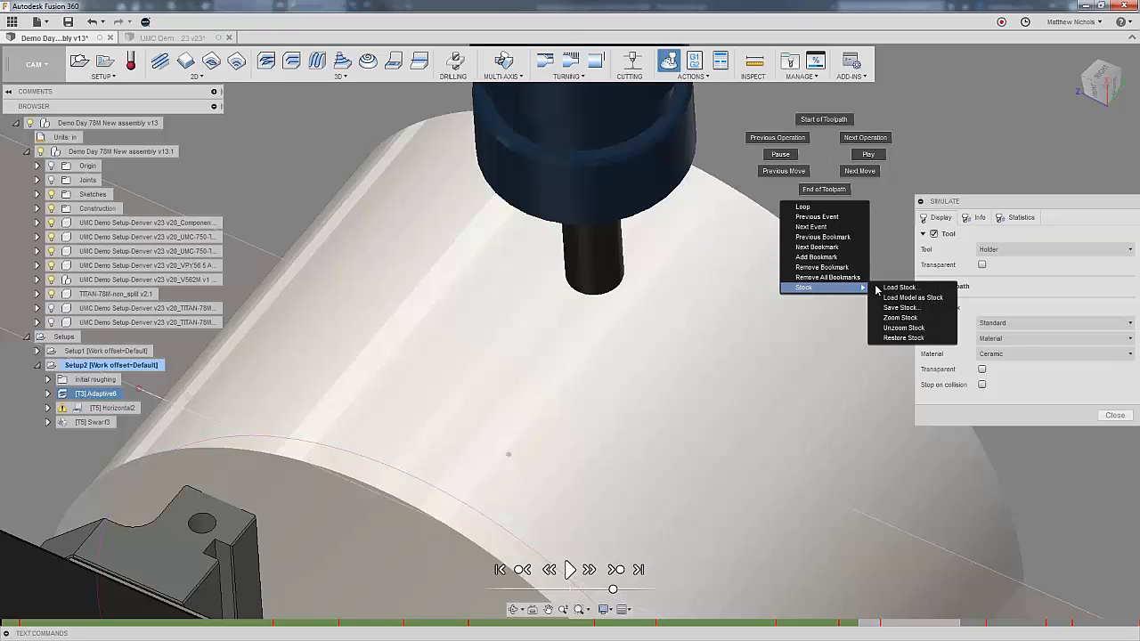
pyautogui.click(899, 289)
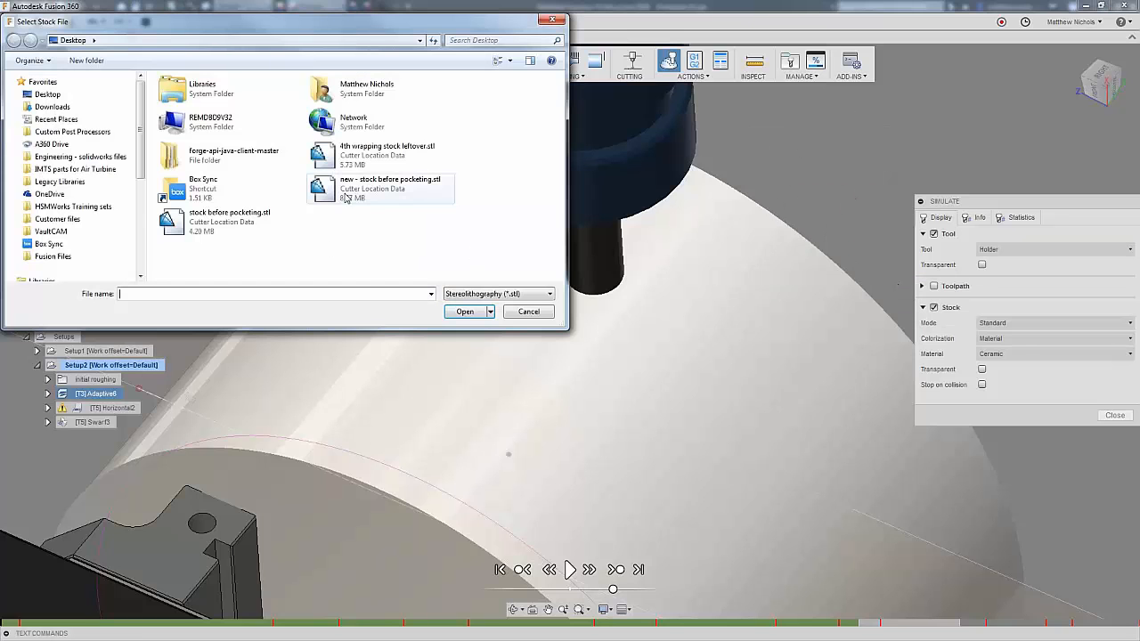
pyautogui.click(355, 160)
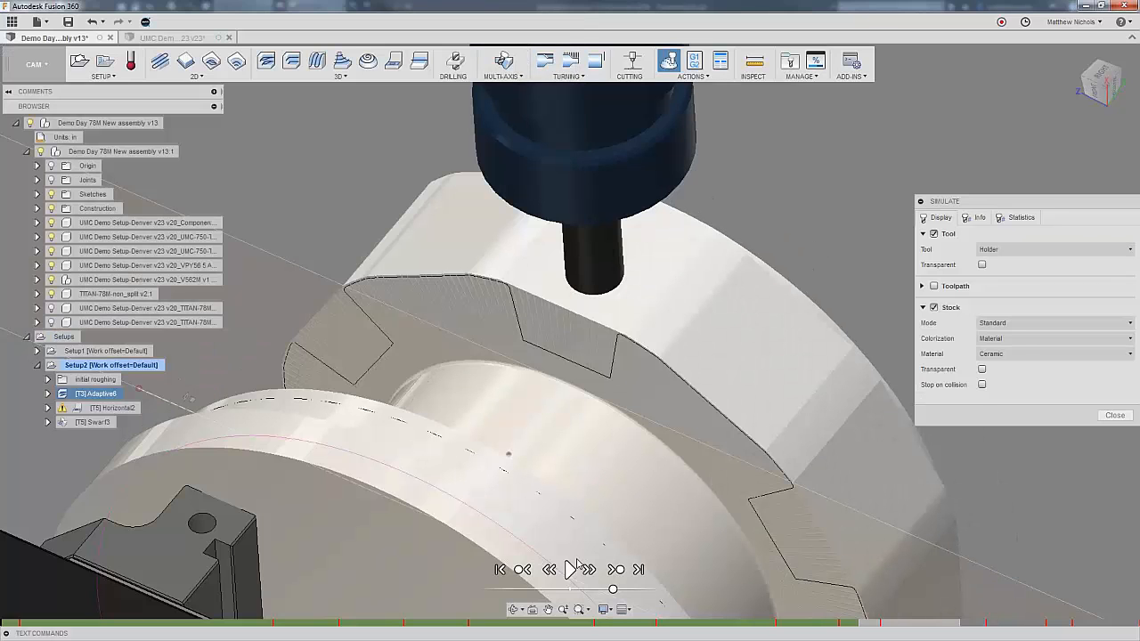
# Play the pocket machining simulation at adjusted speed through to the Swarf operation, and close it.
pyautogui.click(570, 570)
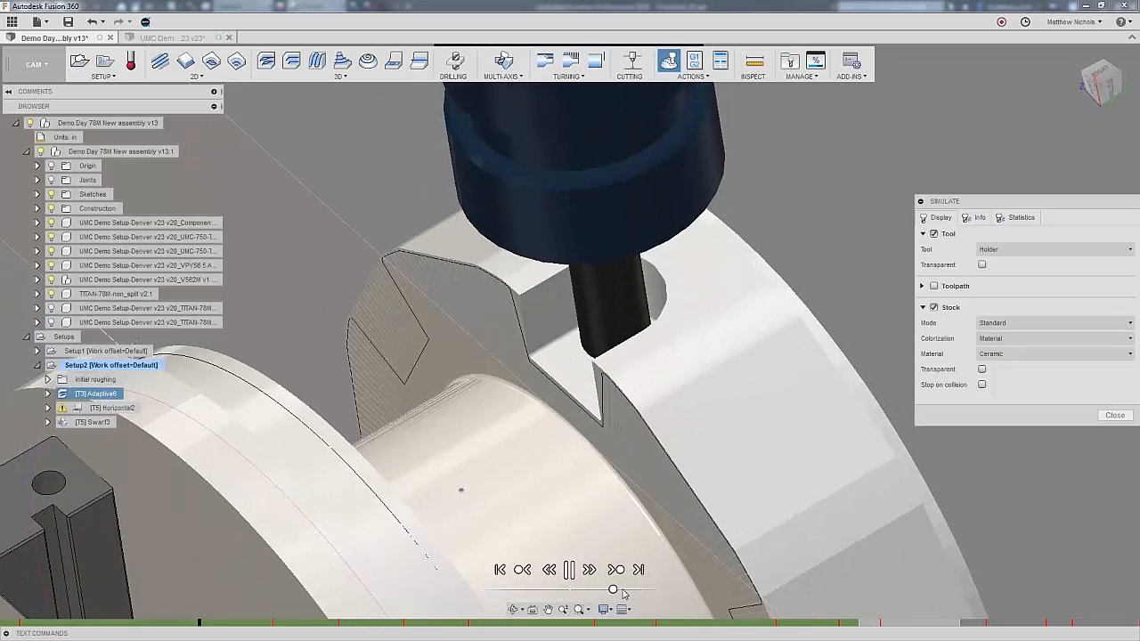
pyautogui.moveTo(614, 590); pyautogui.dragTo(642, 590)
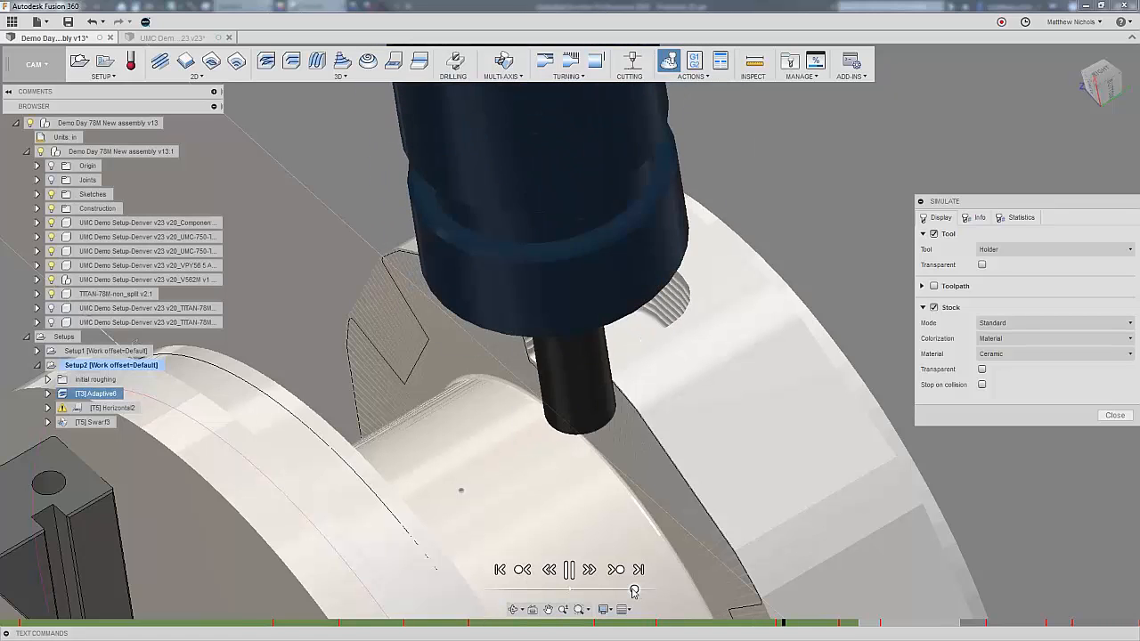
pyautogui.moveTo(641, 590); pyautogui.dragTo(633, 591)
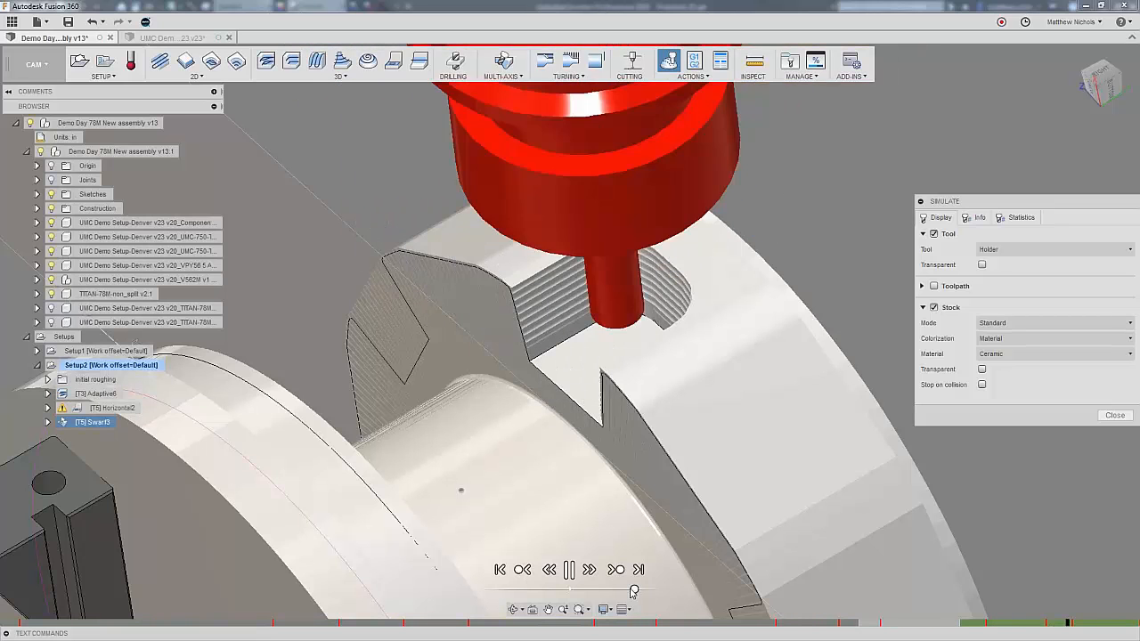
pyautogui.press('Escape')
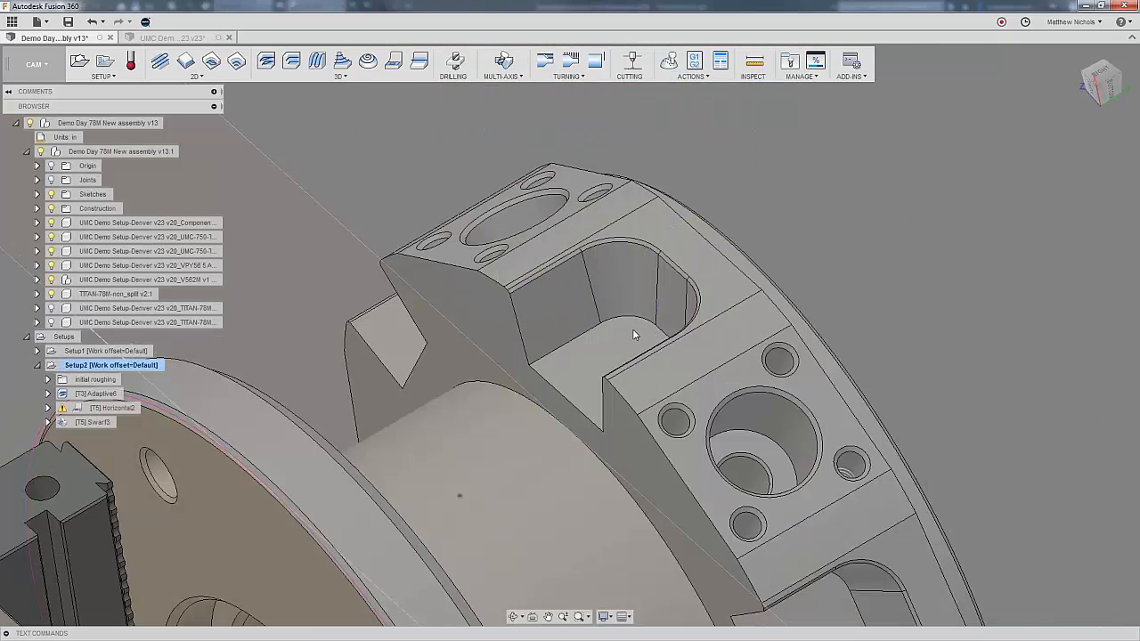
# Select the Adaptive, Horizontal and Swarf operations together and review the actions available for them.
pyautogui.scroll(-1, 607, 399)
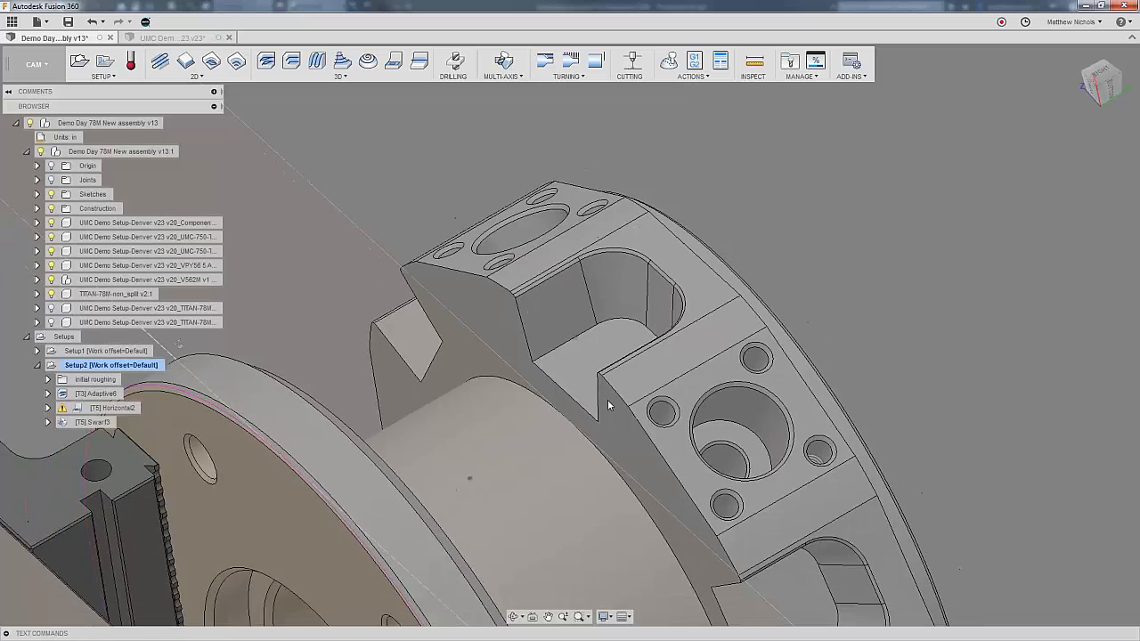
pyautogui.scroll(-1, 608, 400)
pyautogui.keyDown('shift'); pyautogui.moveTo(604, 396); pyautogui.dragTo(847, 303, button='middle'); pyautogui.keyUp('shift')
pyautogui.click(93, 422)
pyautogui.keyDown('shift'); pyautogui.click(101, 397); pyautogui.keyUp('shift')
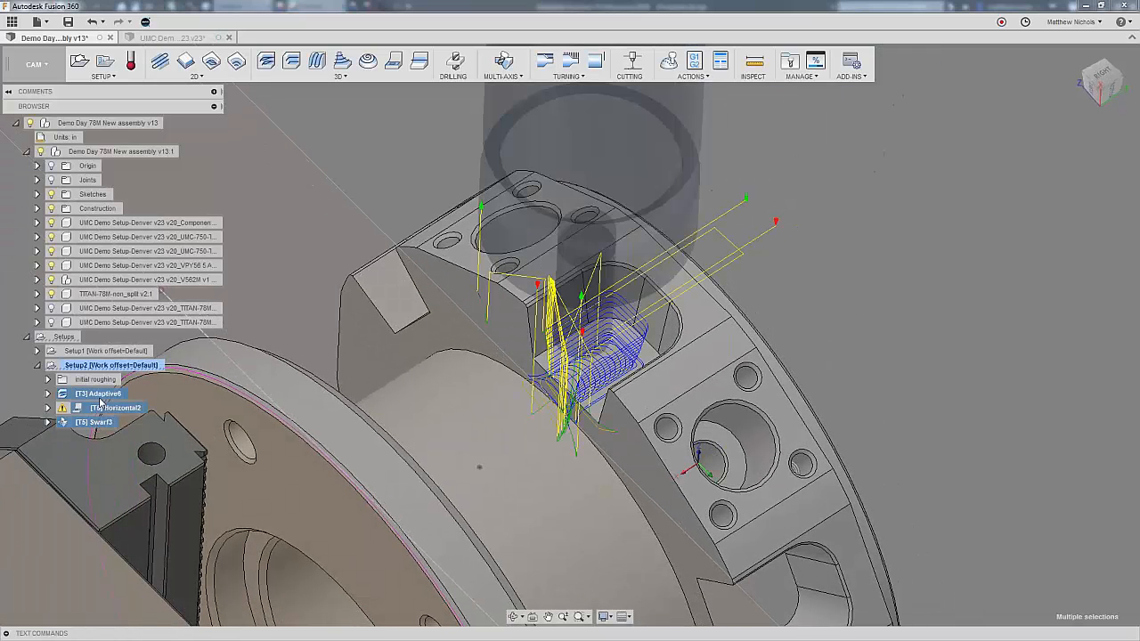
pyautogui.rightClick(101, 401)
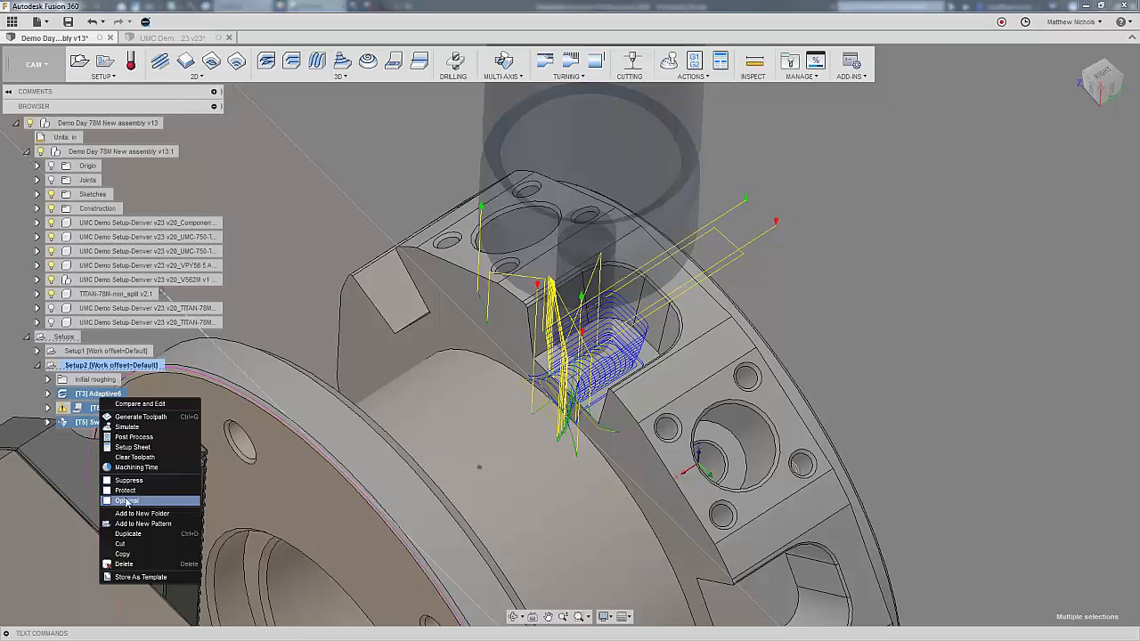
pyautogui.click(917, 277)
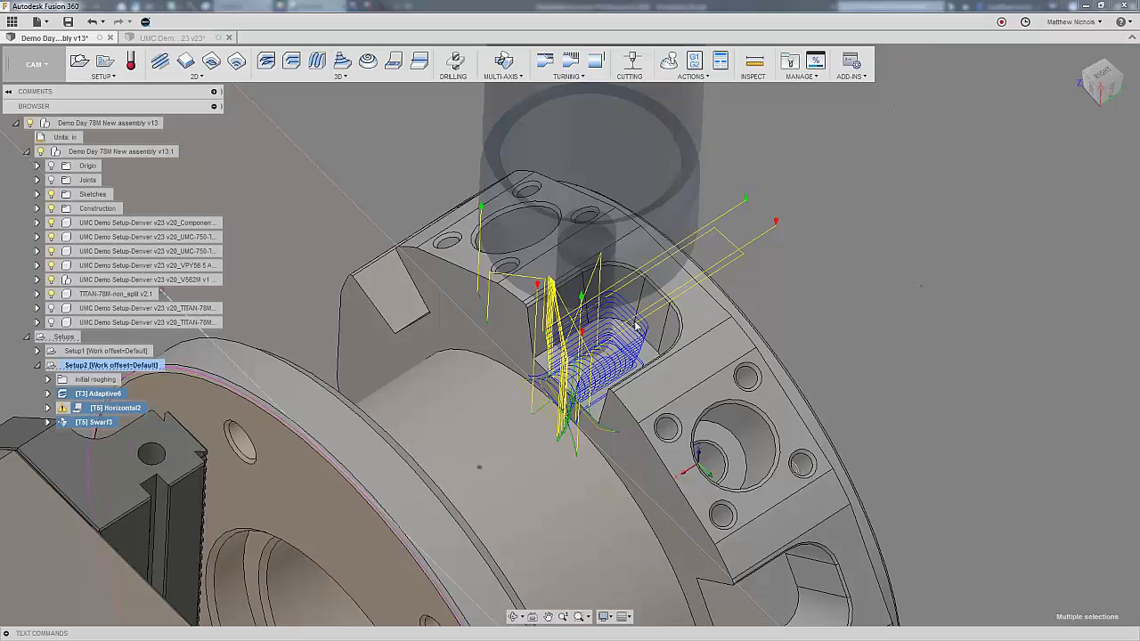
# Create a 2D Contour operation using tool 9, the 3/8" chamfer mill.
pyautogui.click(186, 61)
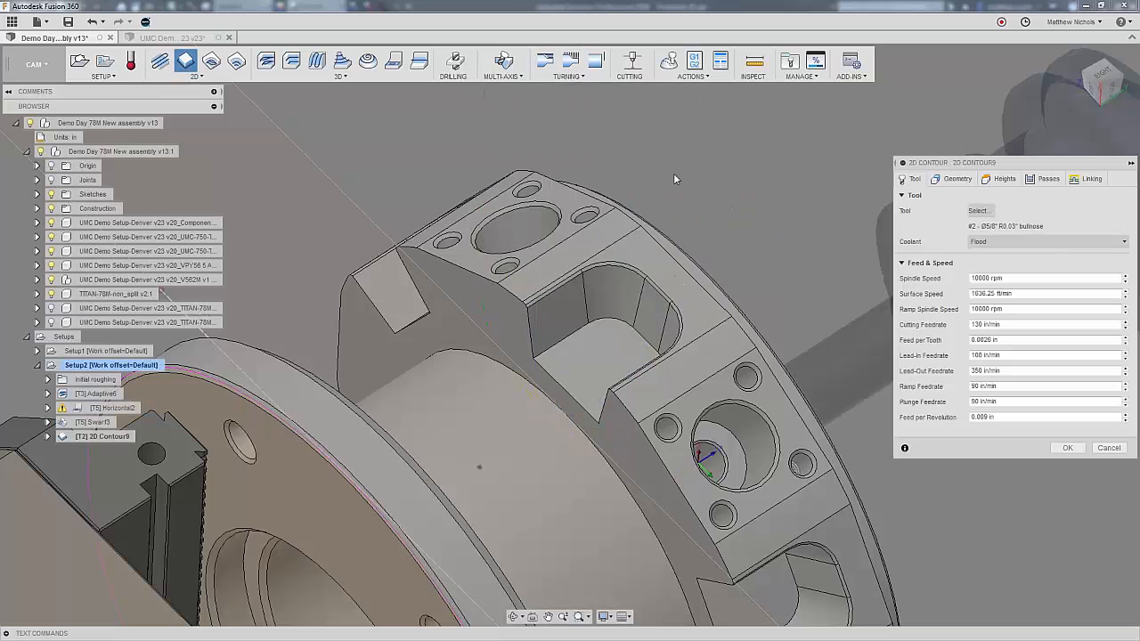
pyautogui.click(980, 211)
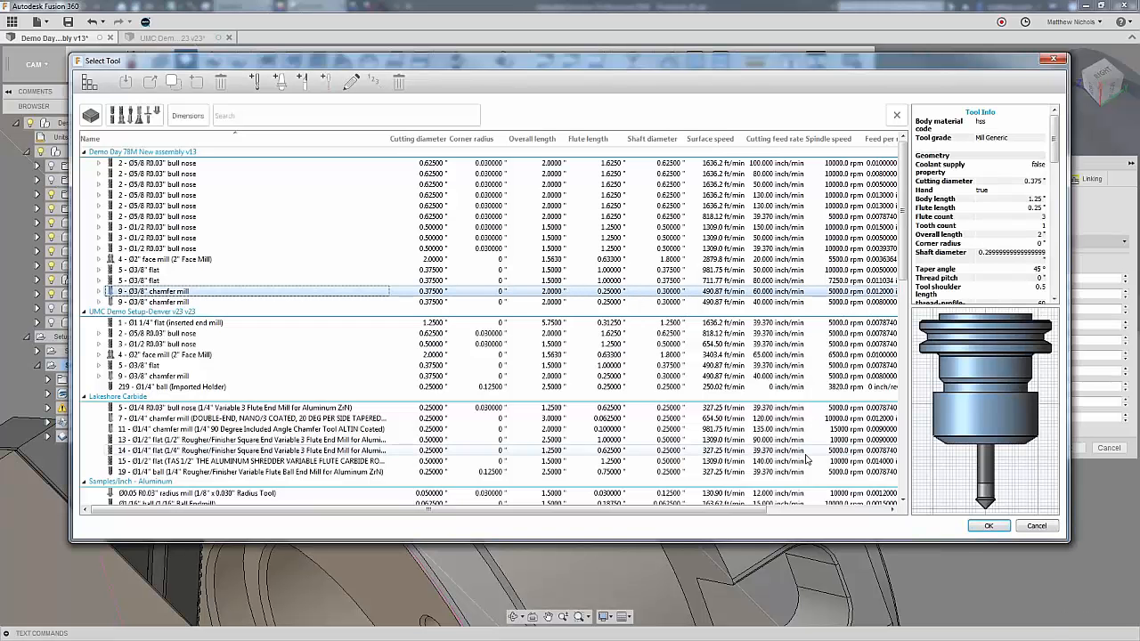
pyautogui.click(989, 526)
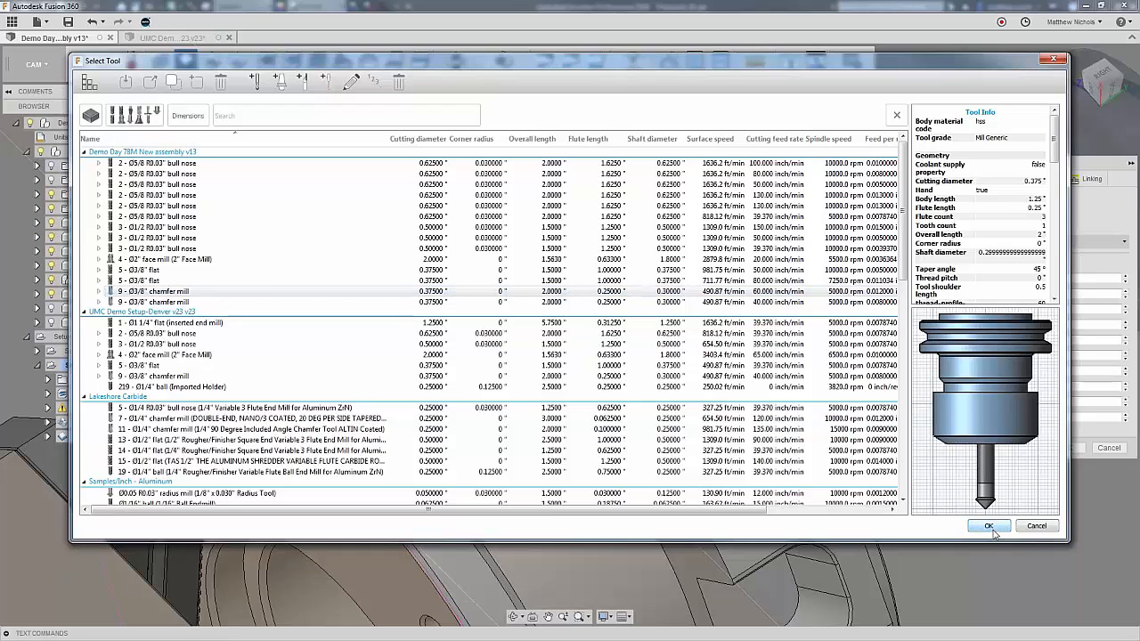
# Clear the initial contour selection and enable Tool Orientation for the 2D Contour, using the pocket floor face as Z axis.
pyautogui.scroll(2, 666, 340)
pyautogui.scroll(2, 666, 338)
pyautogui.moveTo(666, 338)
pyautogui.keyDown('shift'); pyautogui.mouseDown(button='middle')
pyautogui.moveTo(692, 330)
pyautogui.moveTo(682, 344)
pyautogui.moveTo(657, 342)
pyautogui.mouseUp(button='middle'); pyautogui.keyUp('shift')
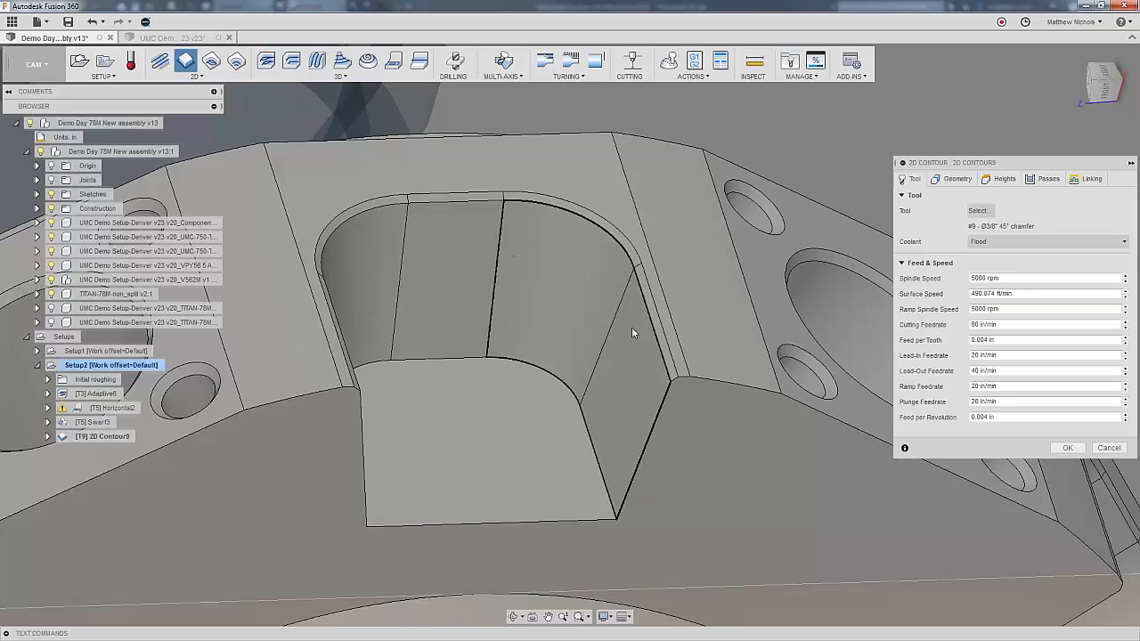
pyautogui.click(638, 261)
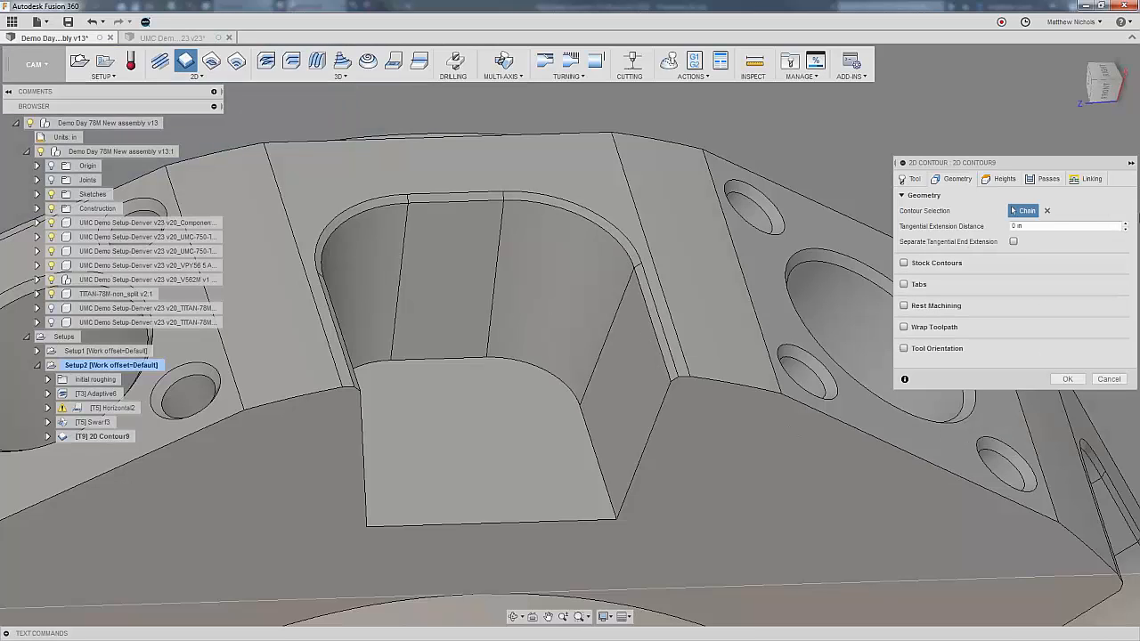
pyautogui.click(1047, 210)
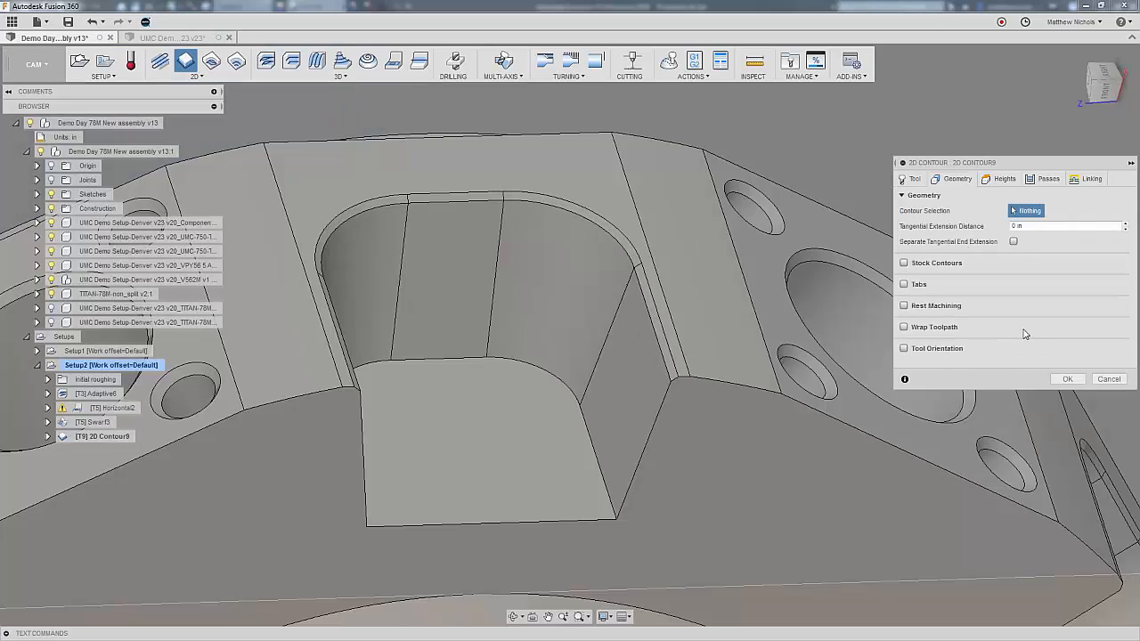
pyautogui.click(903, 348)
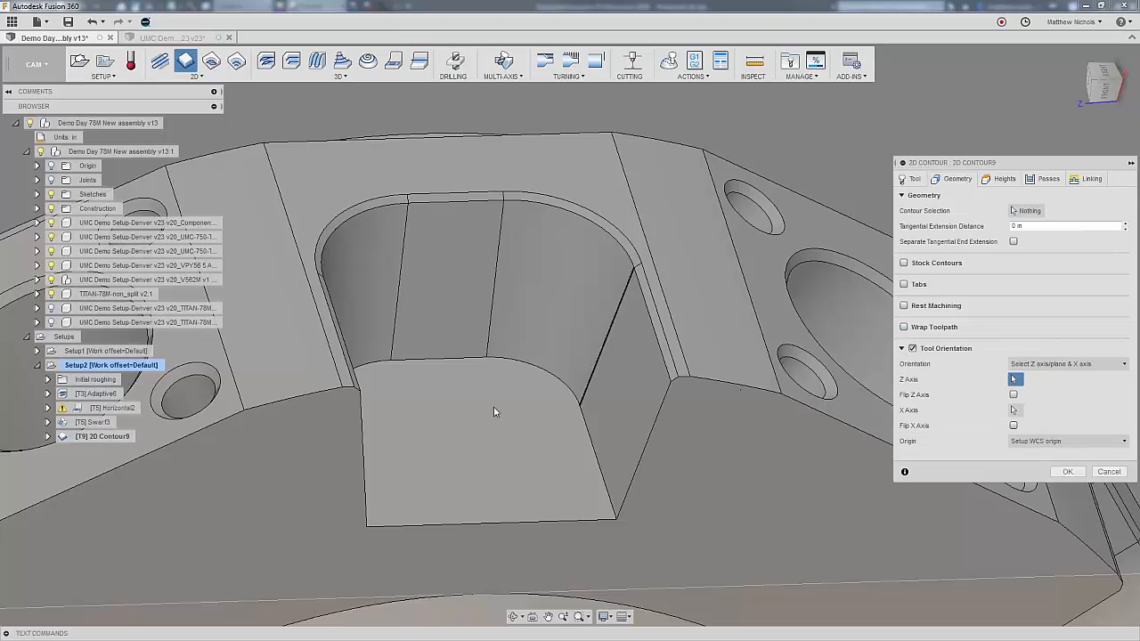
pyautogui.click(495, 411)
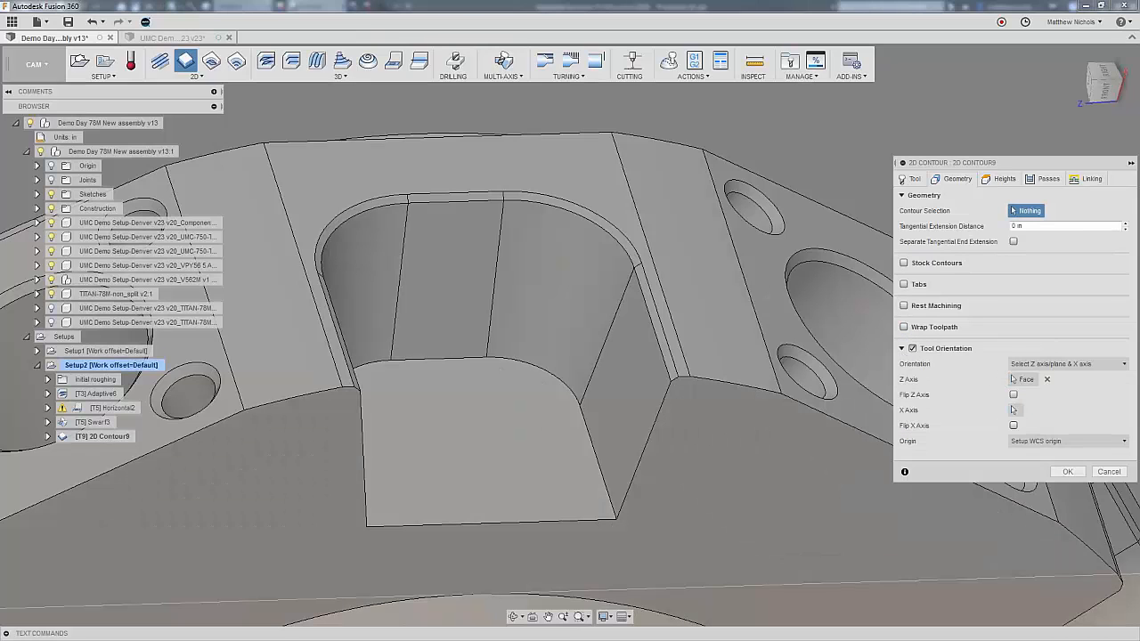
# Select the five lower chamfer edges around the pocket's upper rim as the 2D Contour's chains.
pyautogui.click(665, 360)
pyautogui.click(629, 258)
pyautogui.click(489, 203)
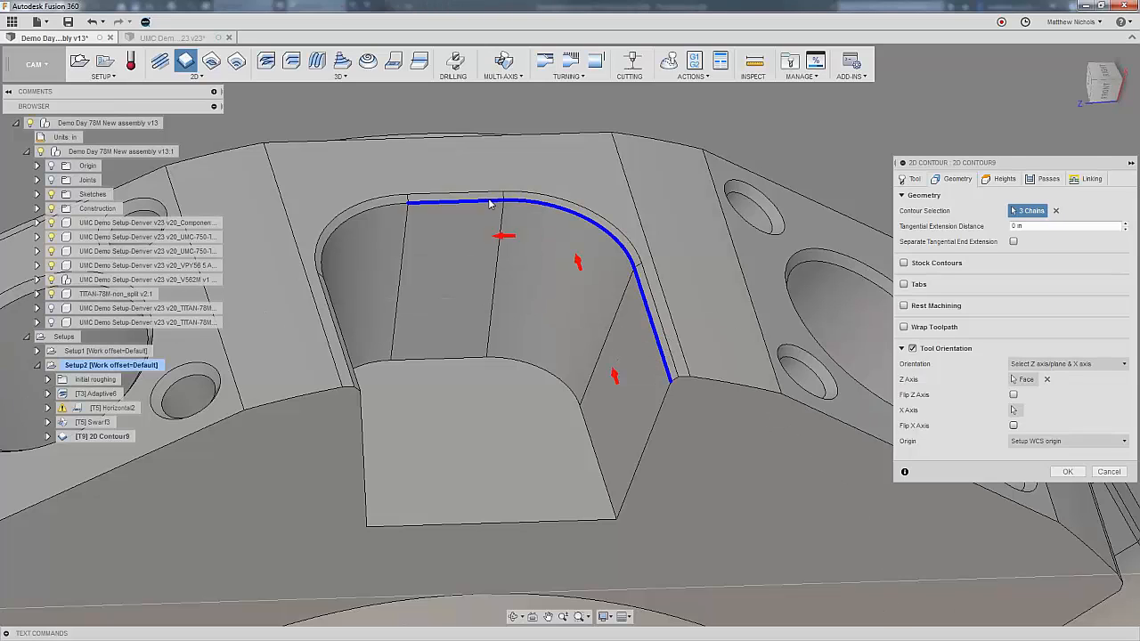
pyautogui.click(403, 207)
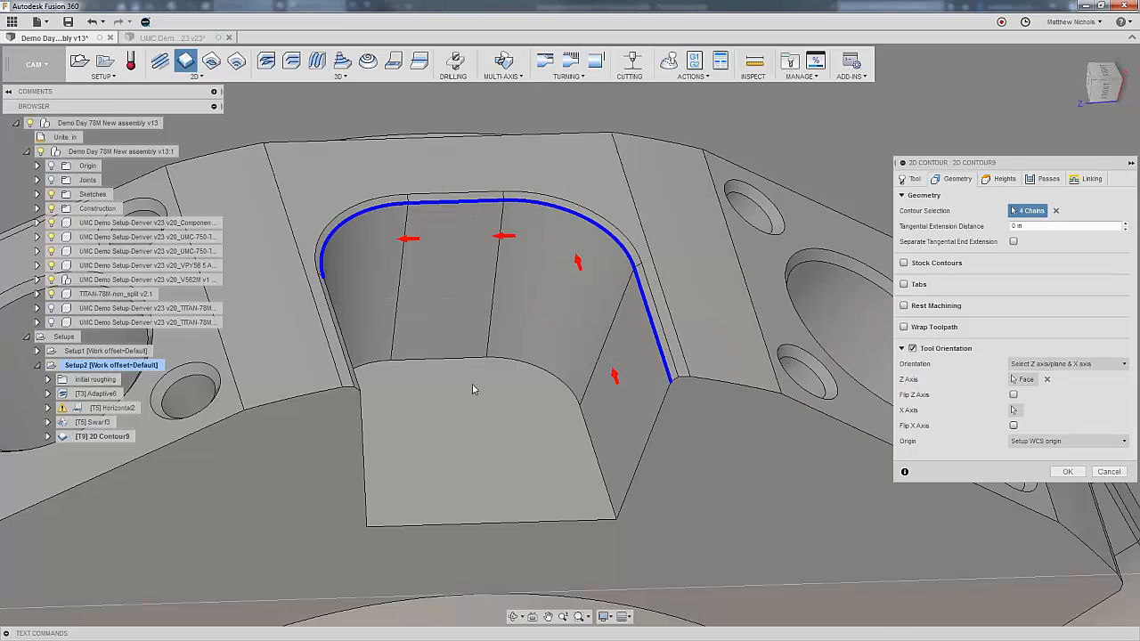
pyautogui.scroll(-2, 472, 384)
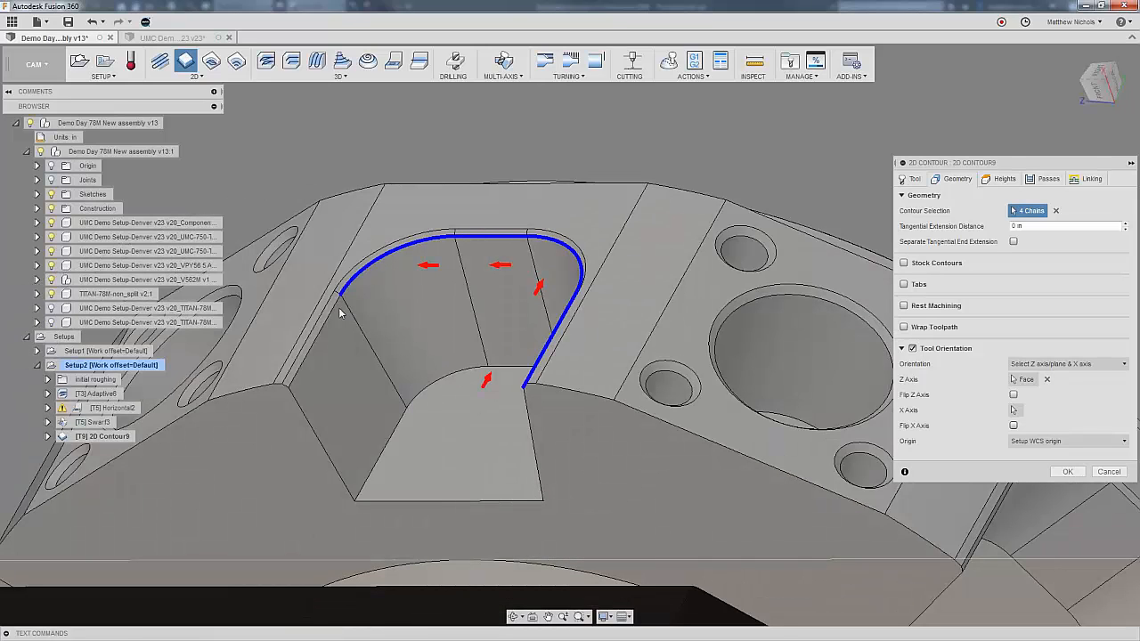
pyautogui.click(336, 312)
pyautogui.keyDown('shift'); pyautogui.moveTo(663, 414); pyautogui.dragTo(465, 291, button='middle'); pyautogui.keyUp('shift')
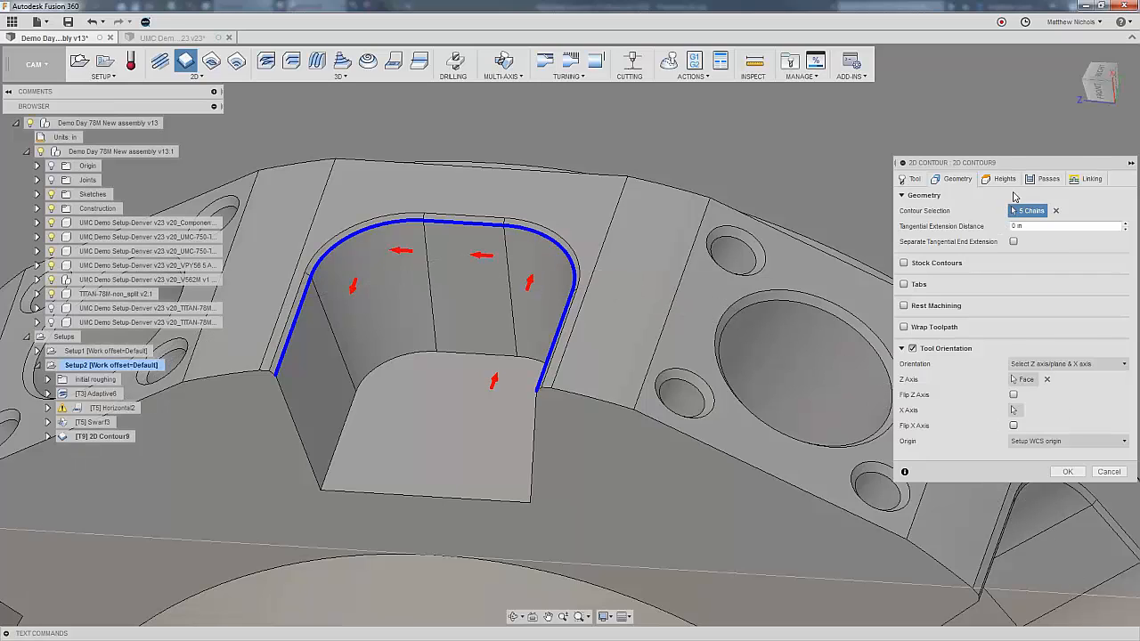
# Set the 2D Contour's chamfer tip offset to 0.03 in and generate its toolpath.
pyautogui.click(1043, 178)
pyautogui.click(1030, 484)
pyautogui.write('.03')
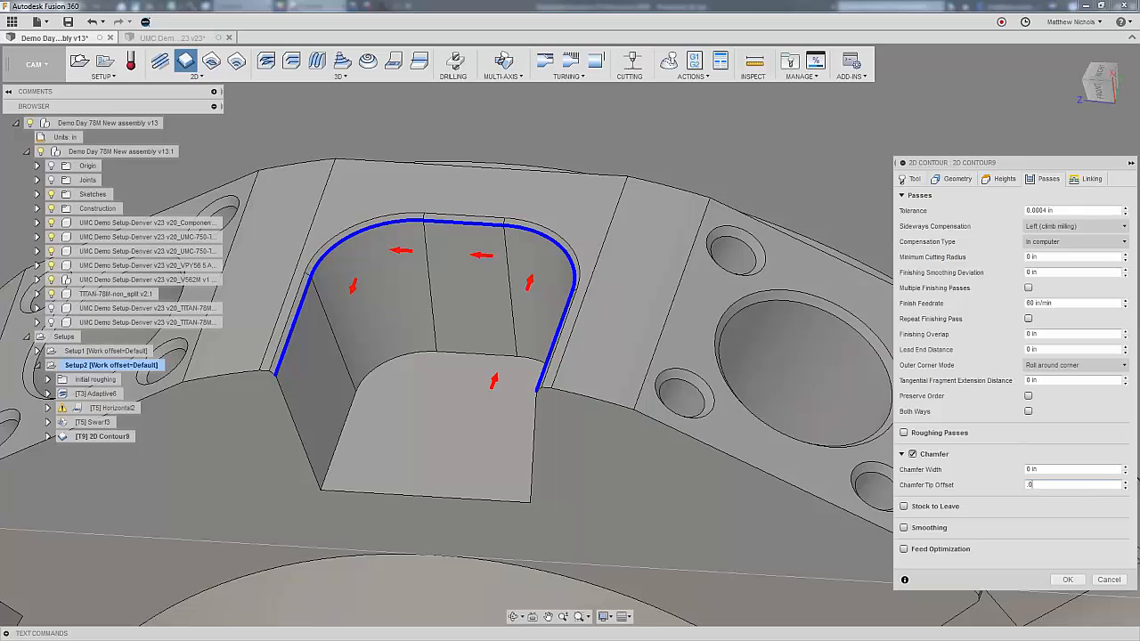
pyautogui.click(1067, 580)
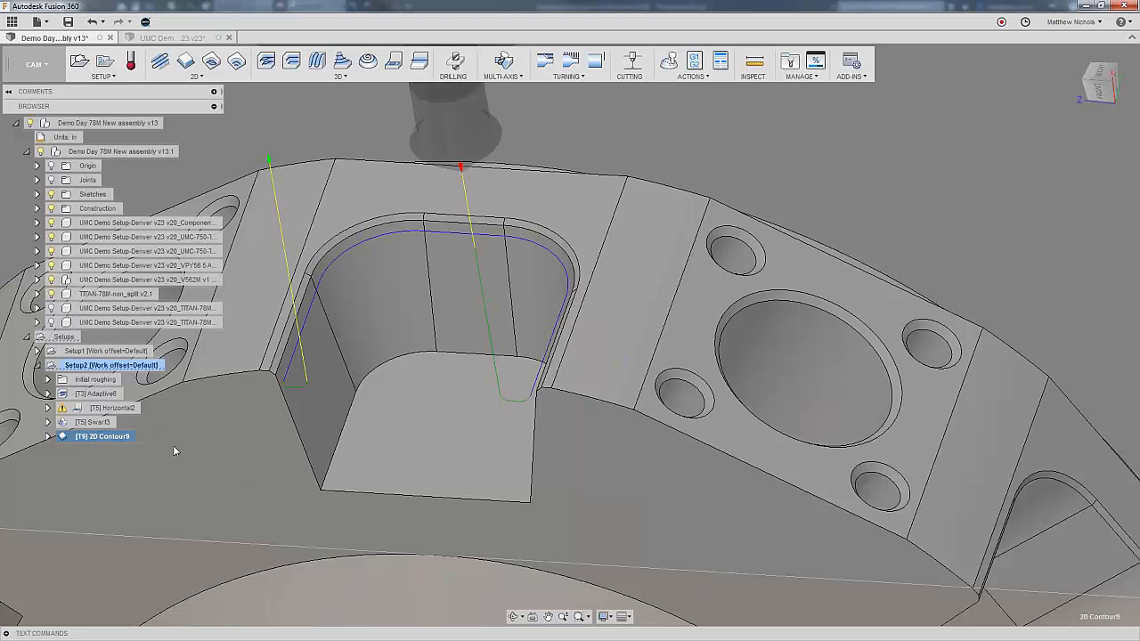
# Protect the Adaptive, Horizontal, Swarf and 2D Contour operations together.
pyautogui.keyDown('shift'); pyautogui.click(100, 397); pyautogui.keyUp('shift')
pyautogui.rightClick(97, 397)
pyautogui.click(116, 486)
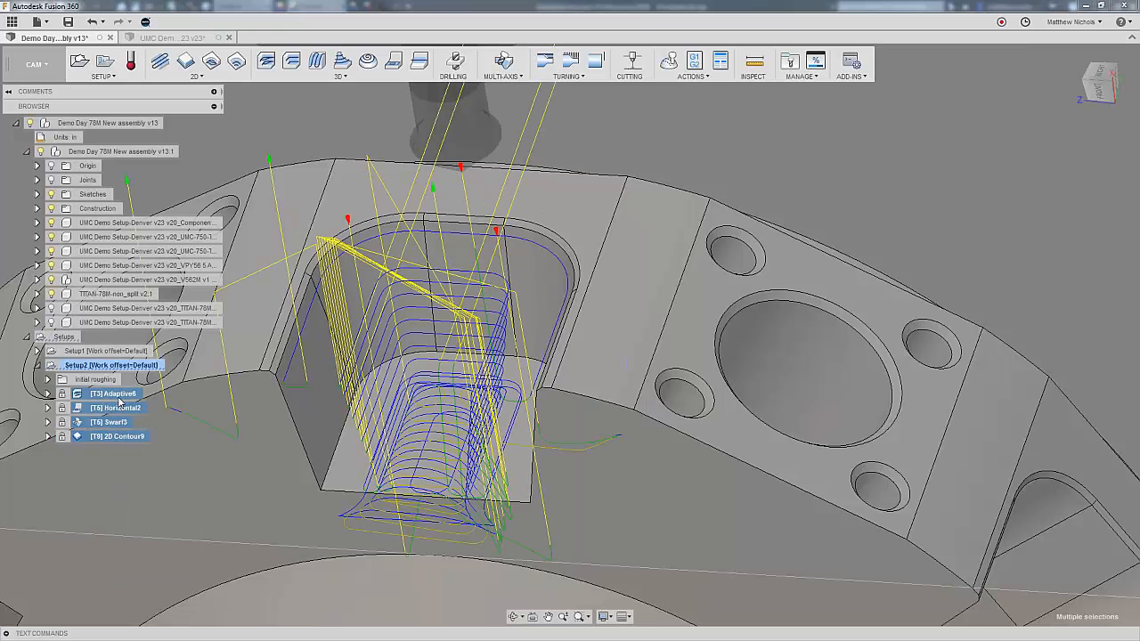
# Add the four protected operations to a new circular pattern, using the part's cylindrical body face as axis.
pyautogui.scroll(-4, 753, 359)
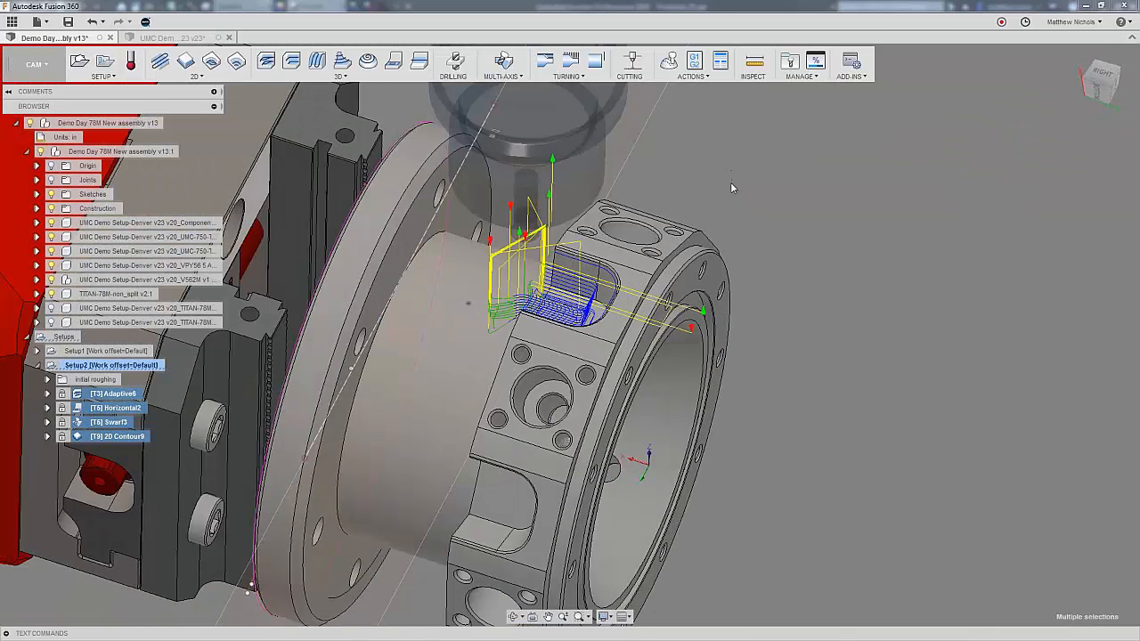
pyautogui.rightClick(105, 409)
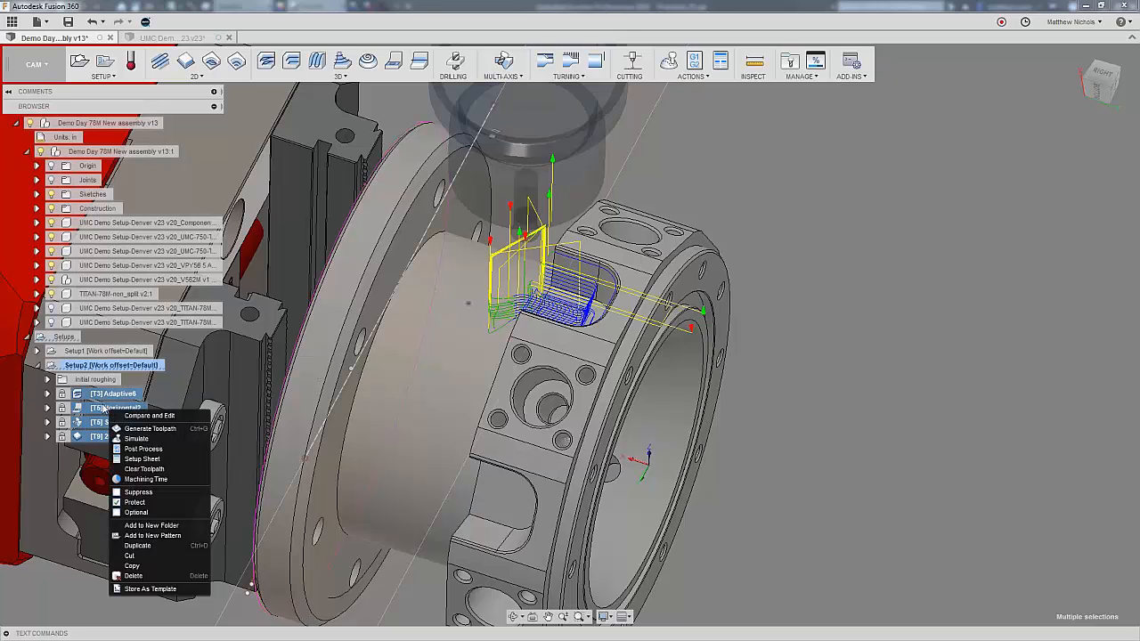
pyautogui.click(147, 535)
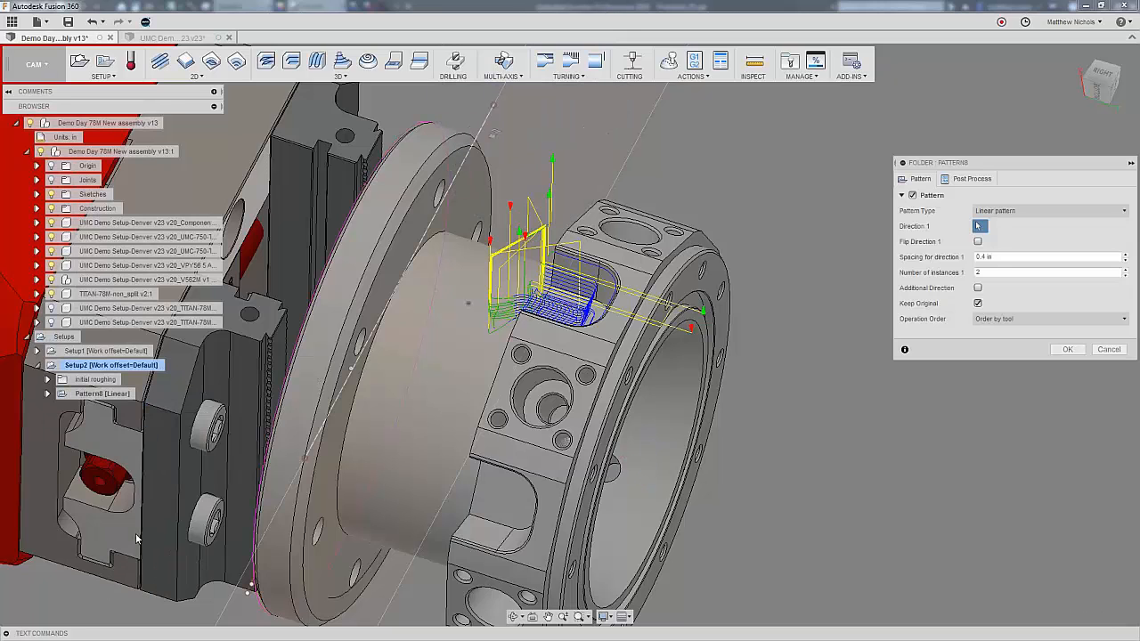
pyautogui.click(998, 212)
pyautogui.click(1009, 239)
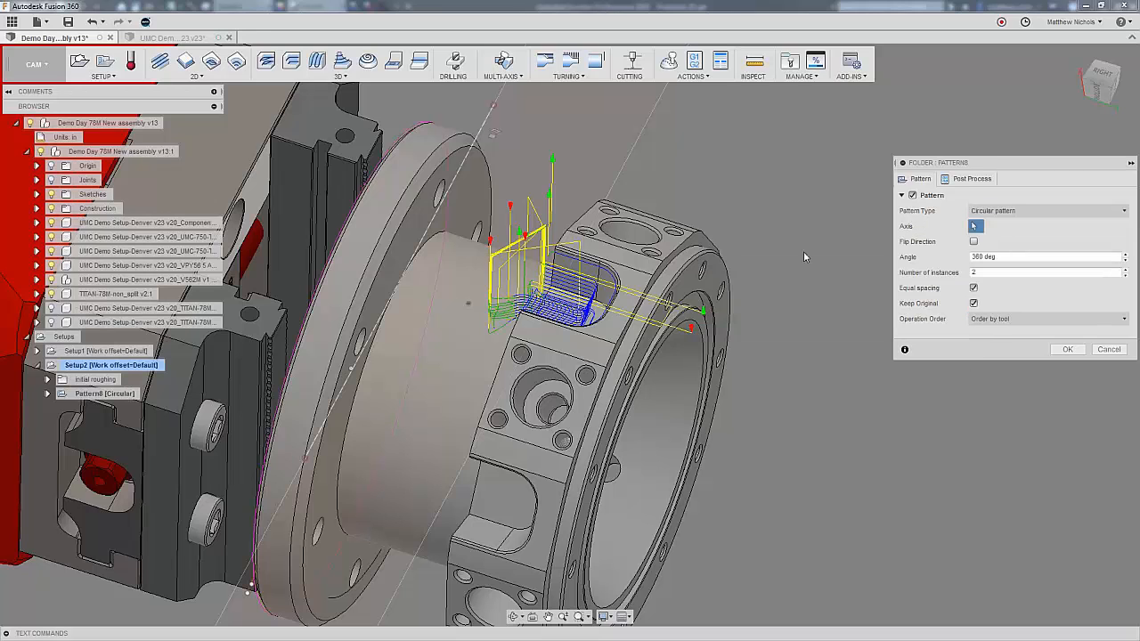
pyautogui.click(455, 337)
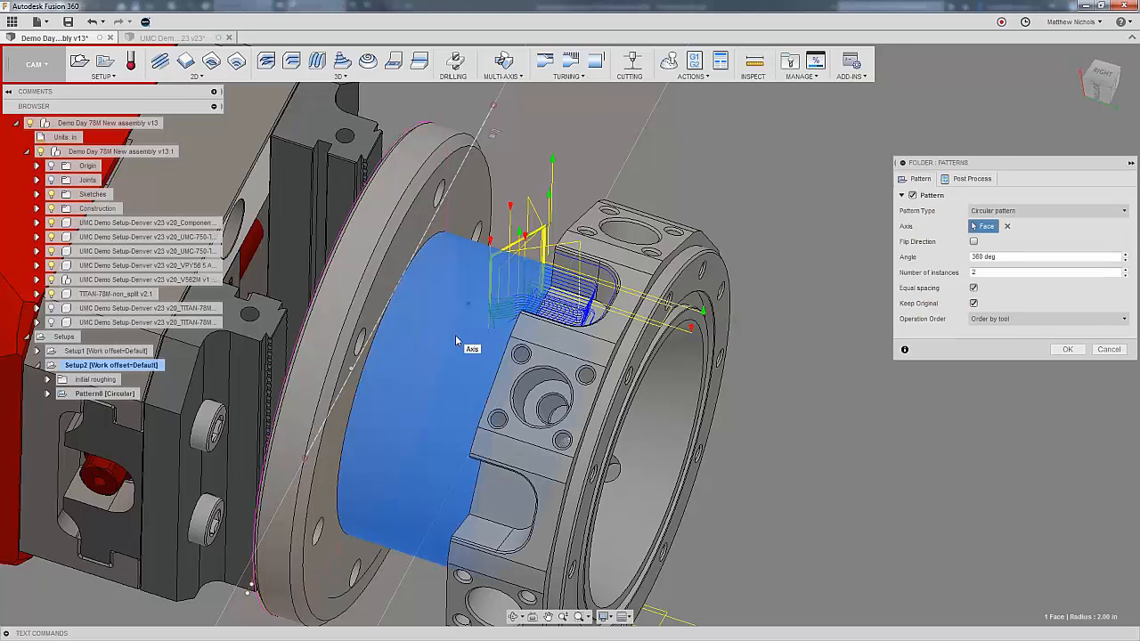
# Set the circular pattern to 6 instances with operation order by tool, and create it.
pyautogui.scroll(-3, 504, 328)
pyautogui.keyDown('shift'); pyautogui.moveTo(505, 329); pyautogui.dragTo(509, 336, button='middle'); pyautogui.keyUp('shift')
pyautogui.doubleClick(974, 273)
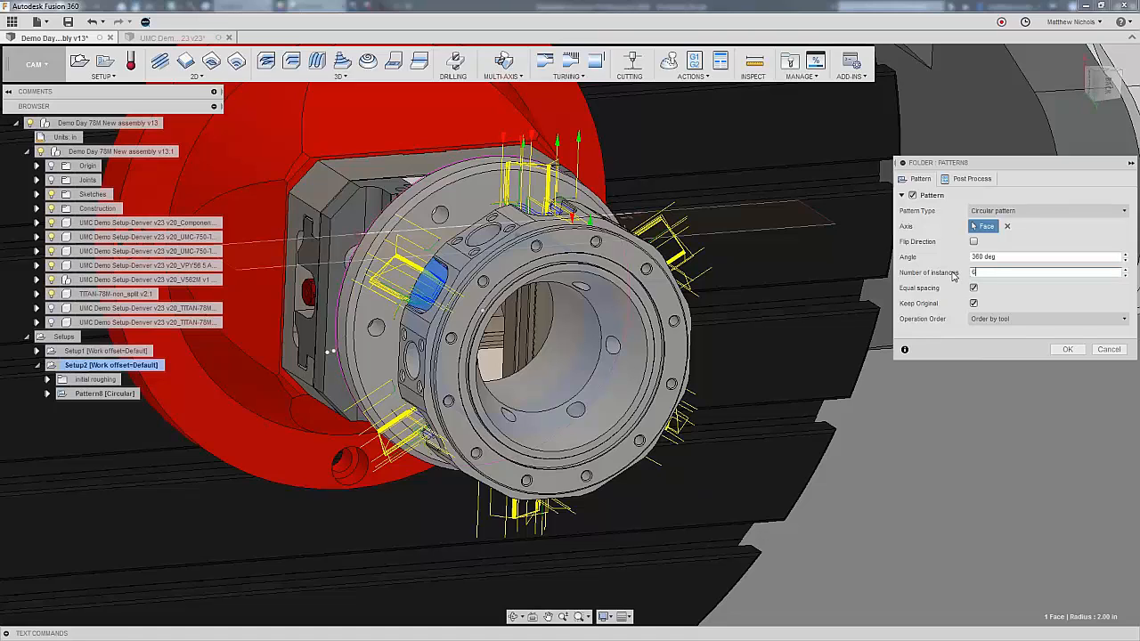
pyautogui.click(1013, 321)
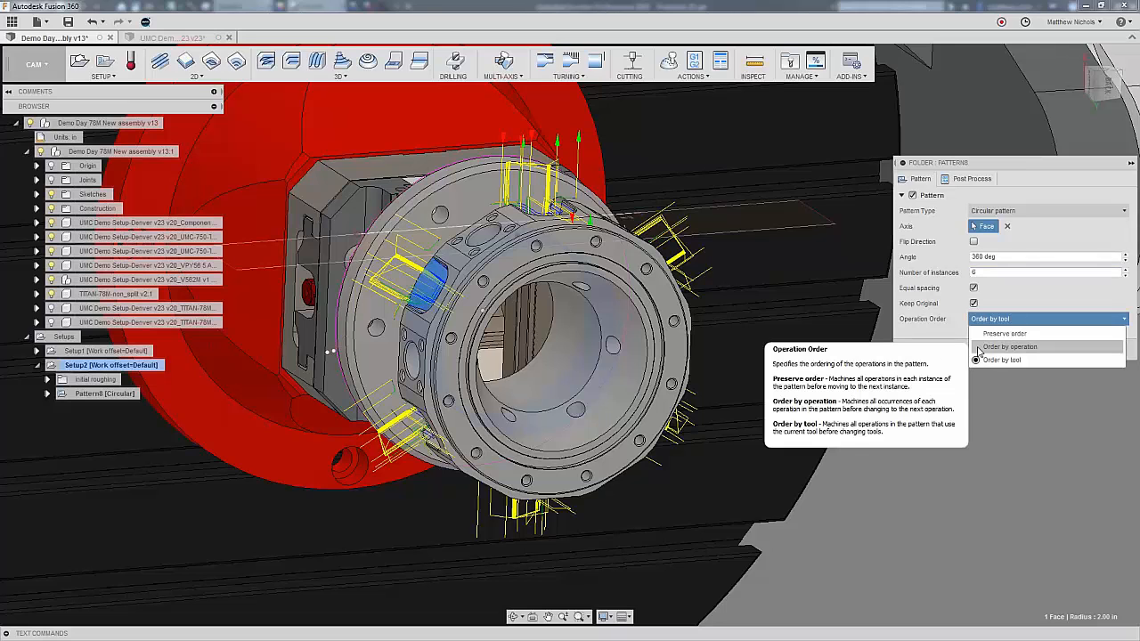
pyautogui.click(1004, 360)
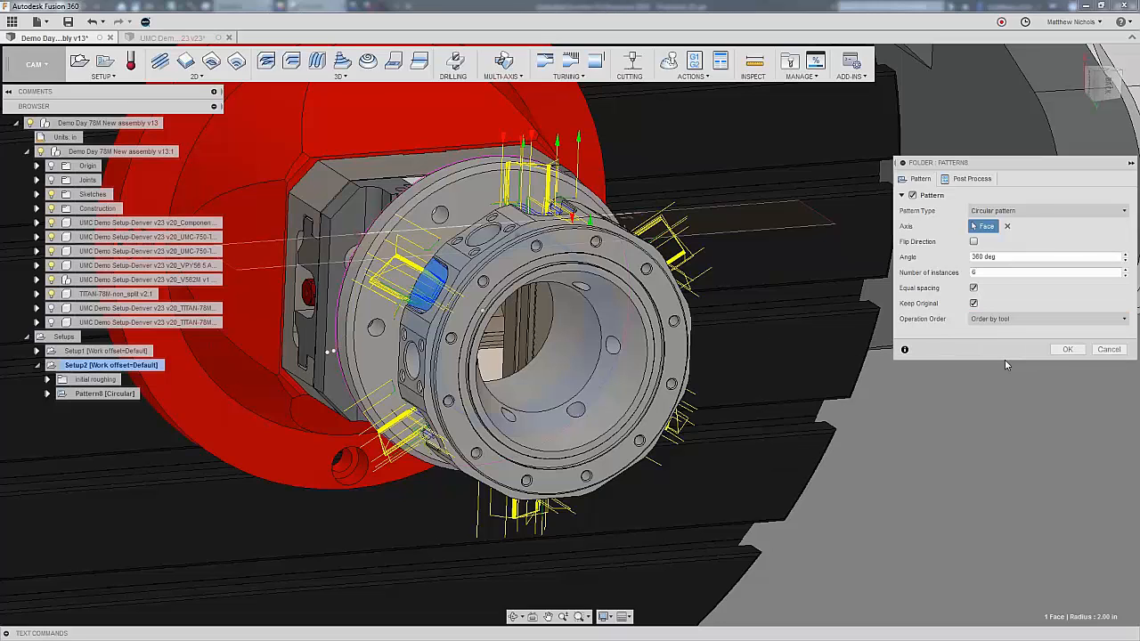
pyautogui.click(1066, 349)
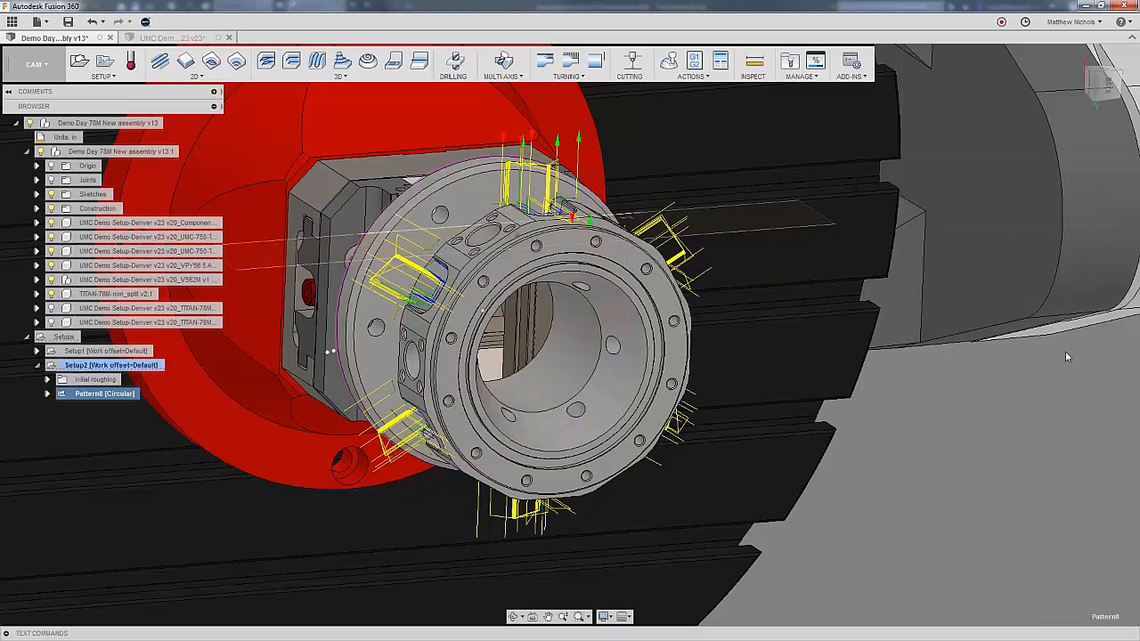
# Examine the operations inside the circular pattern, viewing the Adaptive toolpath alone and the whole pattern's toolpaths.
pyautogui.click(48, 394)
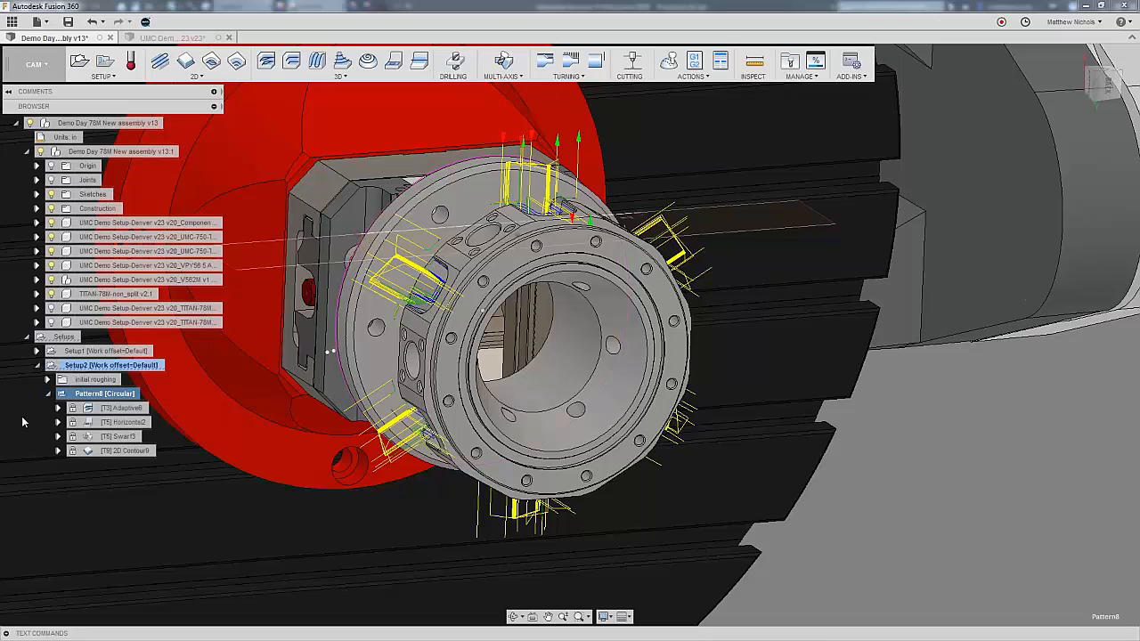
pyautogui.click(109, 409)
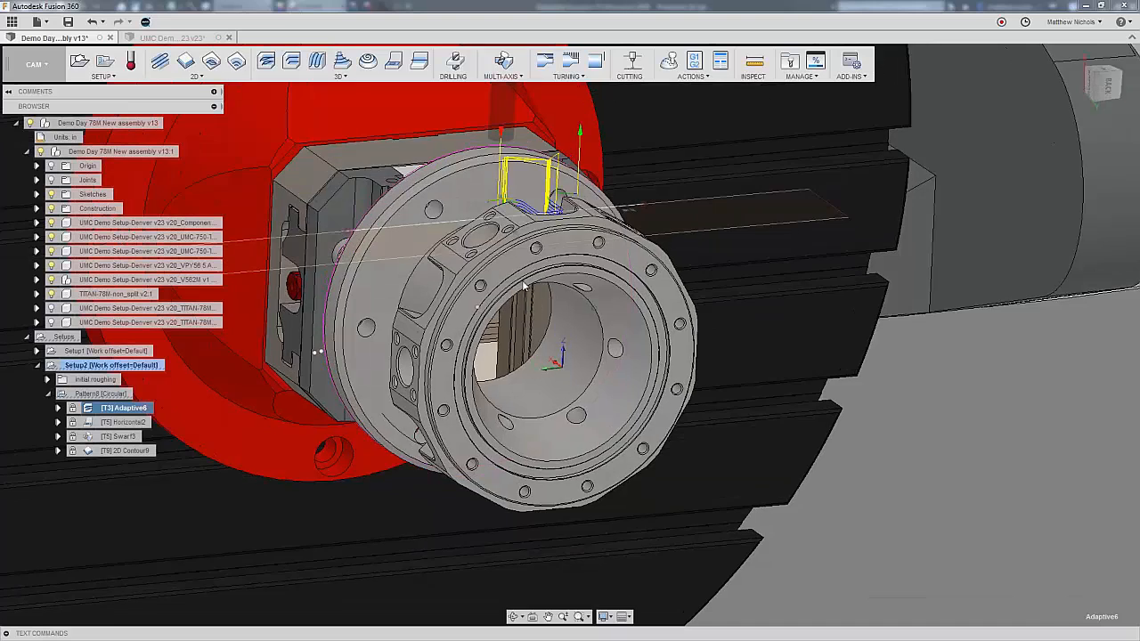
pyautogui.keyDown('shift'); pyautogui.moveTo(535, 309); pyautogui.dragTo(512, 276, button='middle'); pyautogui.keyUp('shift')
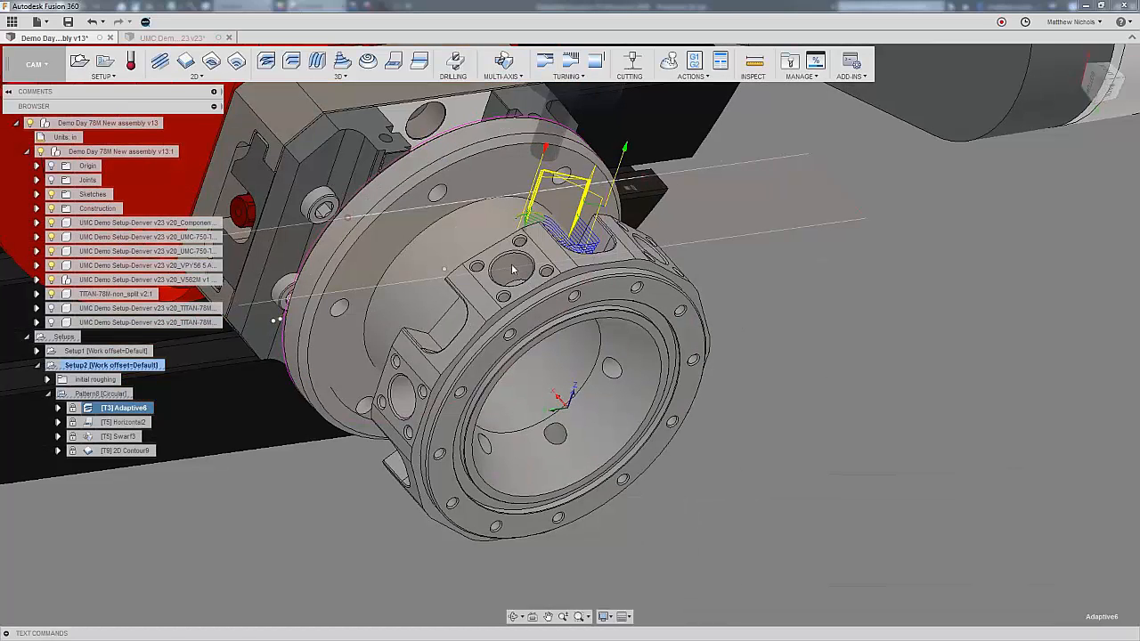
pyautogui.scroll(3, 512, 270)
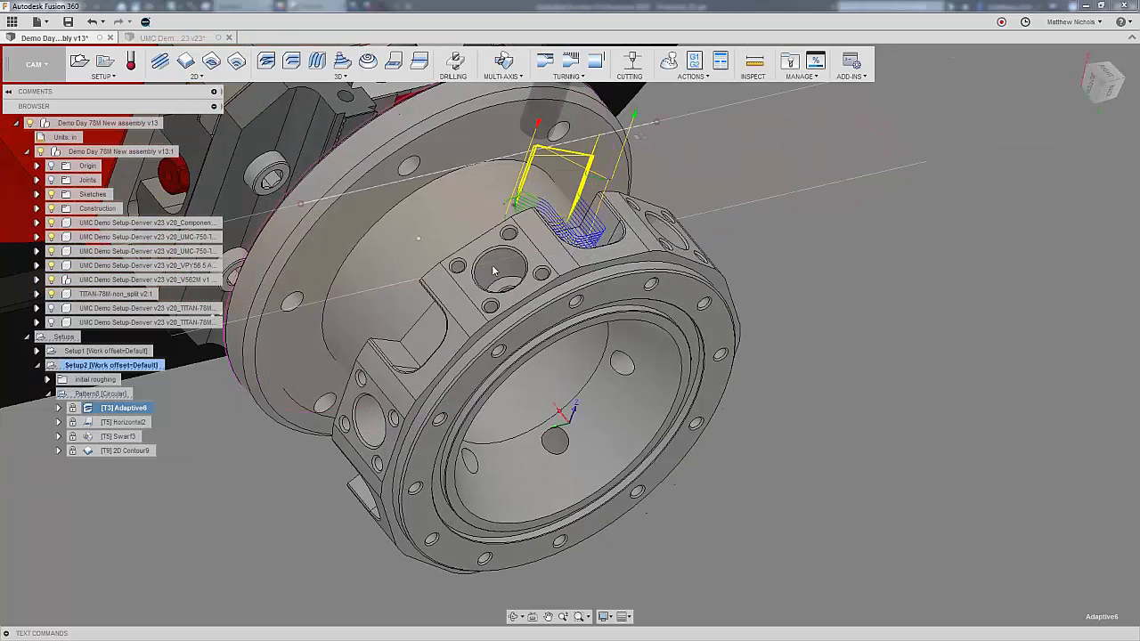
pyautogui.keyDown('shift'); pyautogui.moveTo(503, 283); pyautogui.dragTo(499, 301, button='middle'); pyautogui.keyUp('shift')
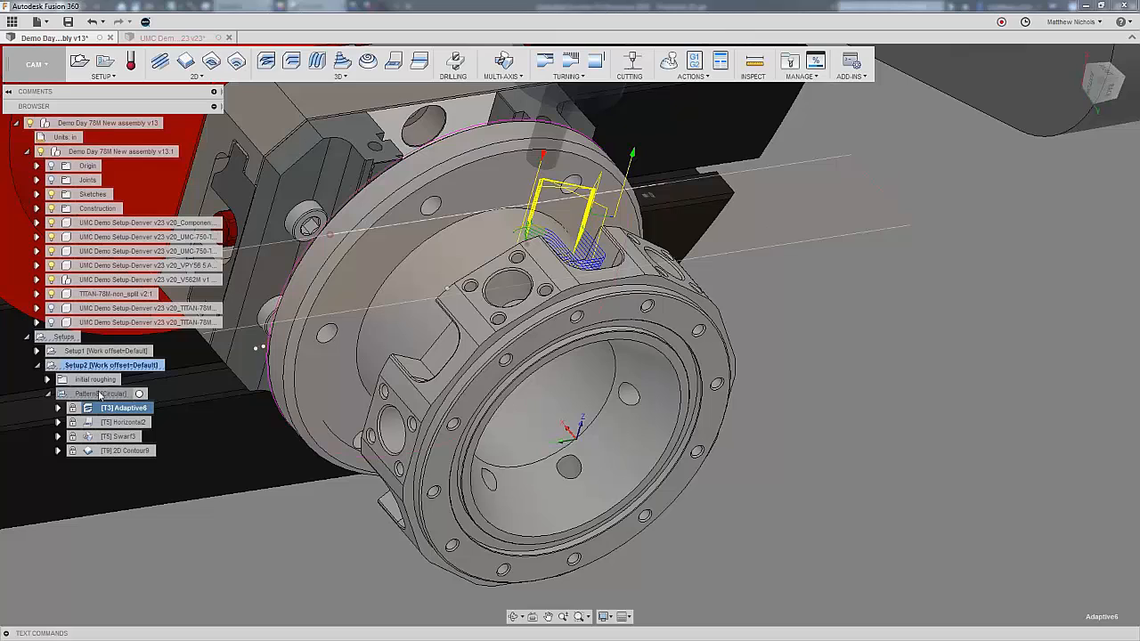
pyautogui.click(138, 398)
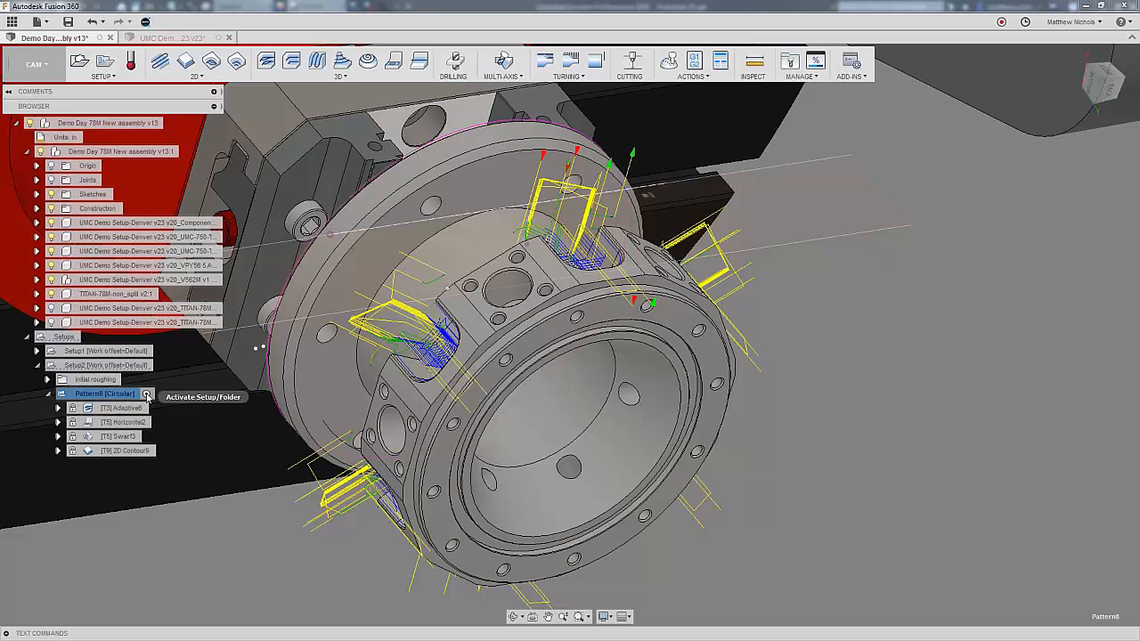
# Make Setup2 active again and create a Drill operation in it using tool 6, the 3/8" drill.
pyautogui.click(161, 367)
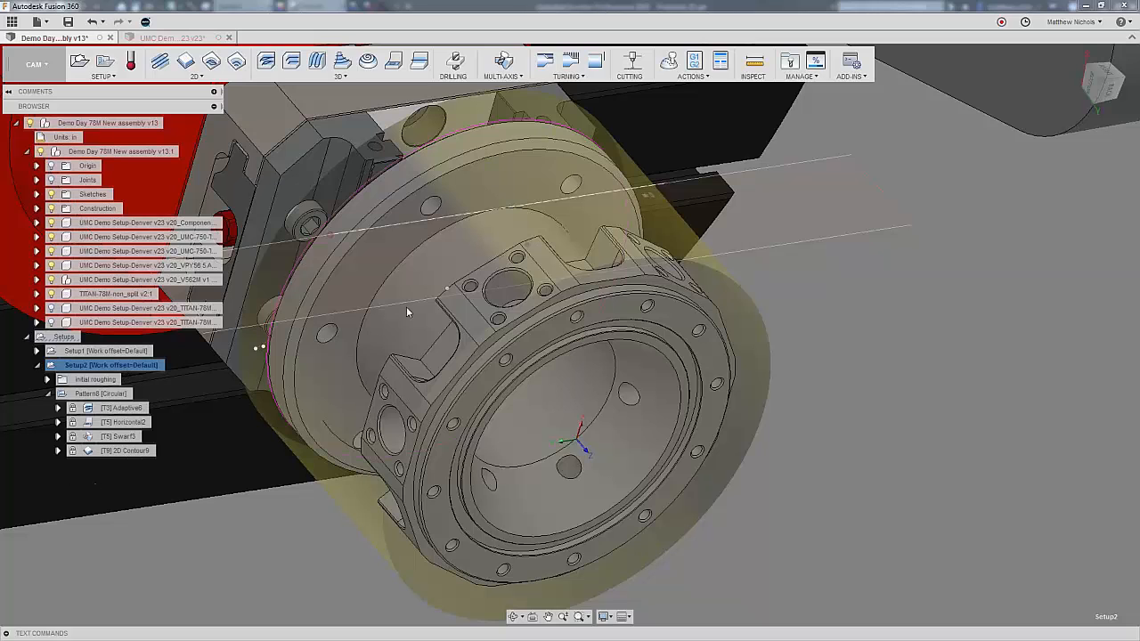
pyautogui.click(454, 60)
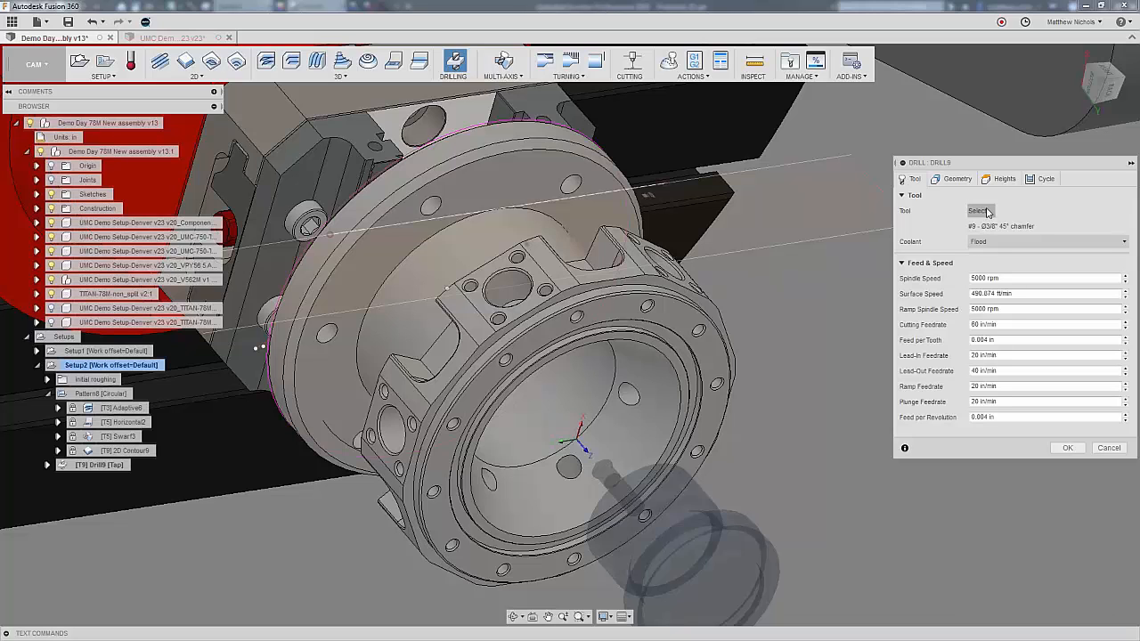
pyautogui.click(268, 162)
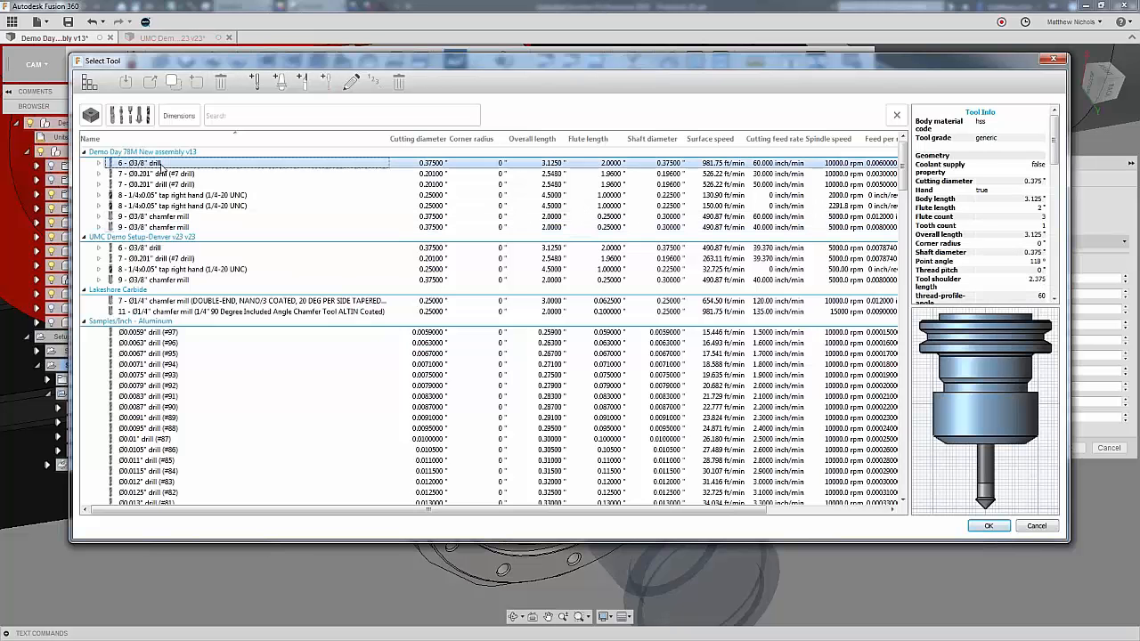
pyautogui.click(1001, 527)
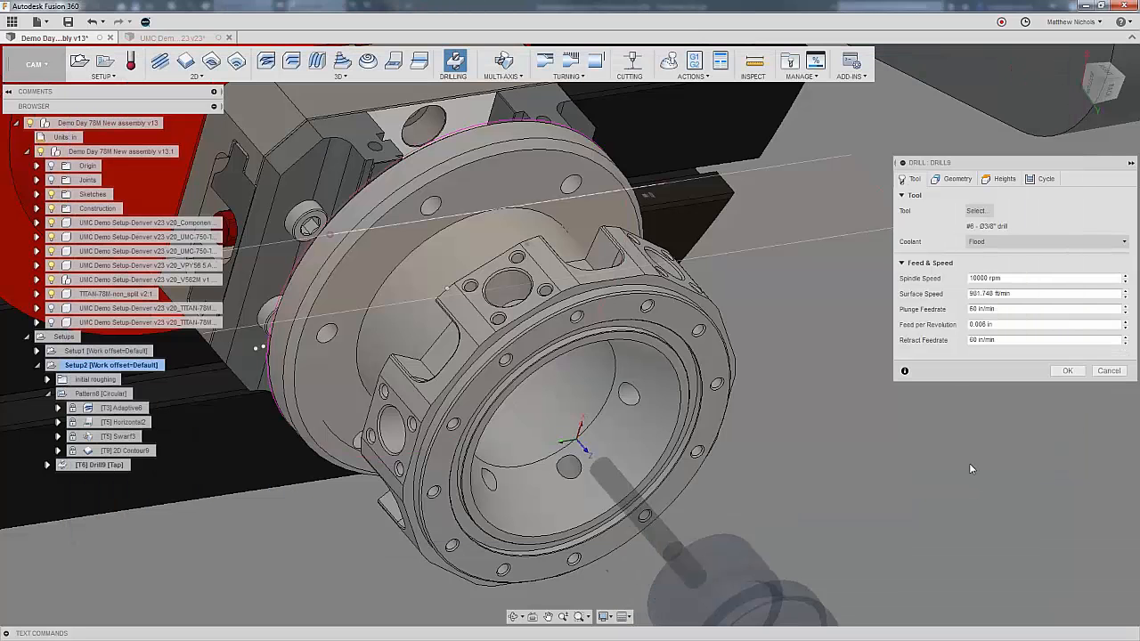
# Enable Tool Orientation for the Drill, using the flat face around the counterbored hole as Z axis and picking a face for the X axis.
pyautogui.click(957, 179)
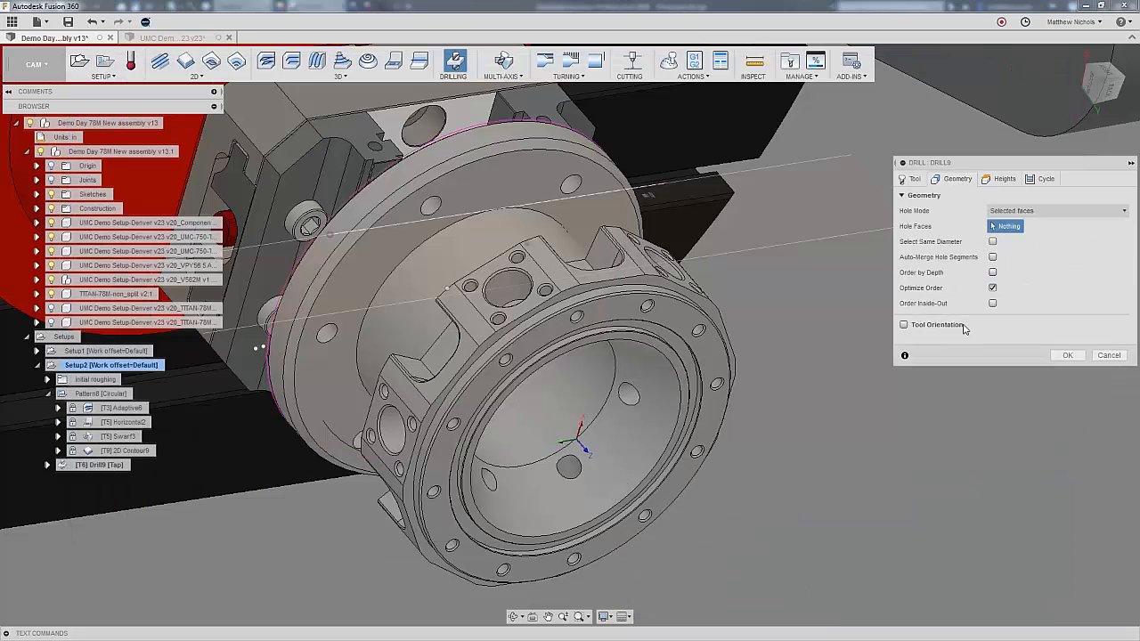
pyautogui.click(904, 324)
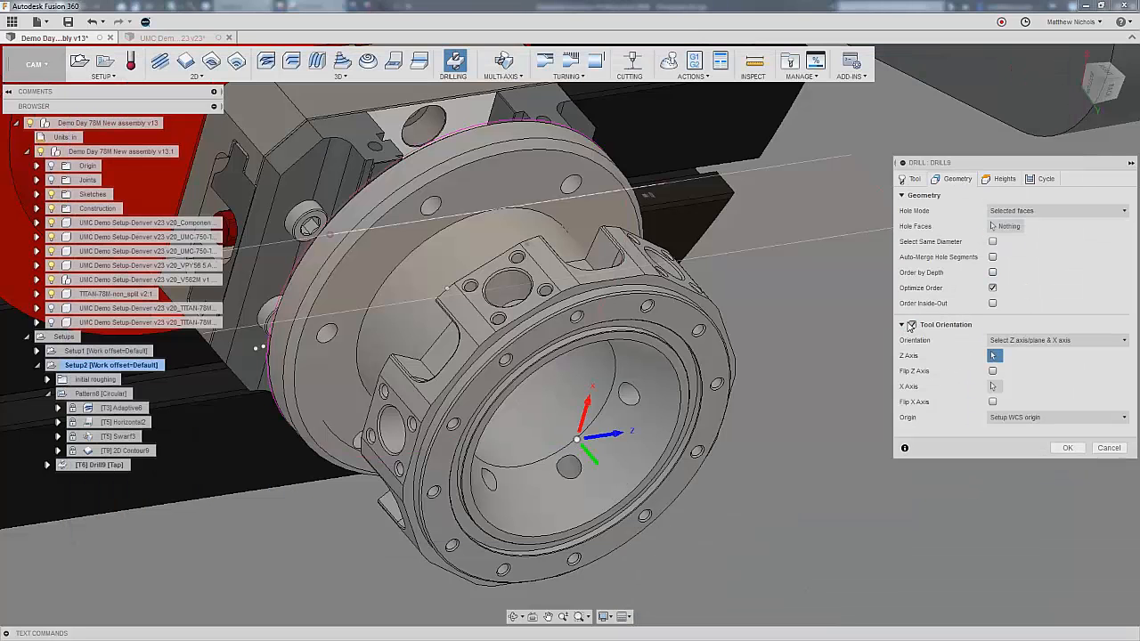
pyautogui.click(538, 282)
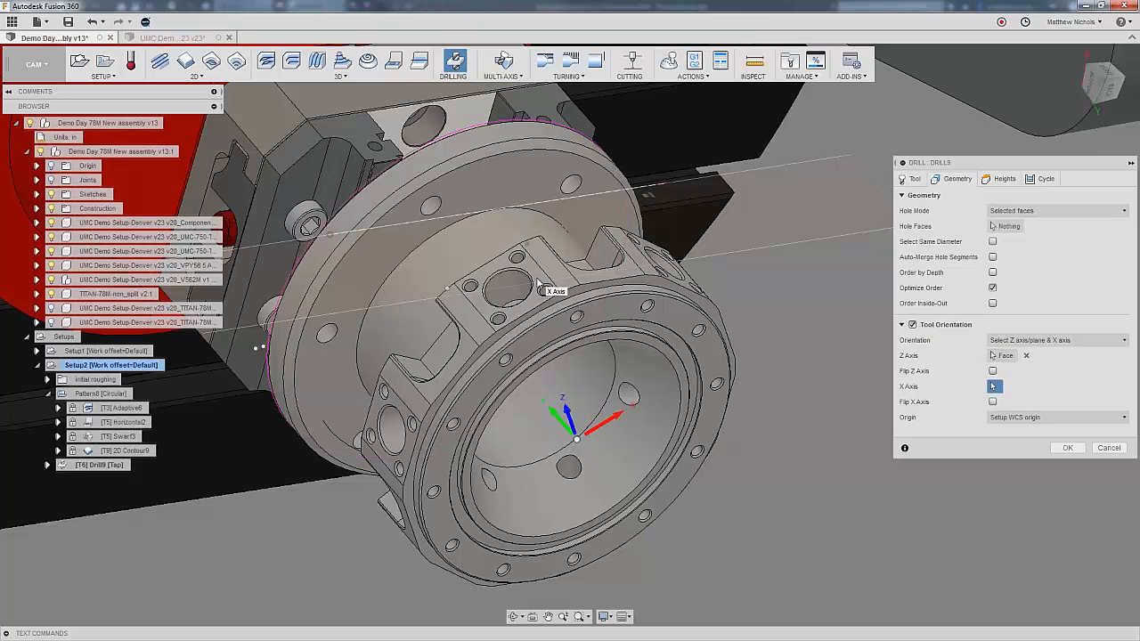
pyautogui.scroll(3, 538, 285)
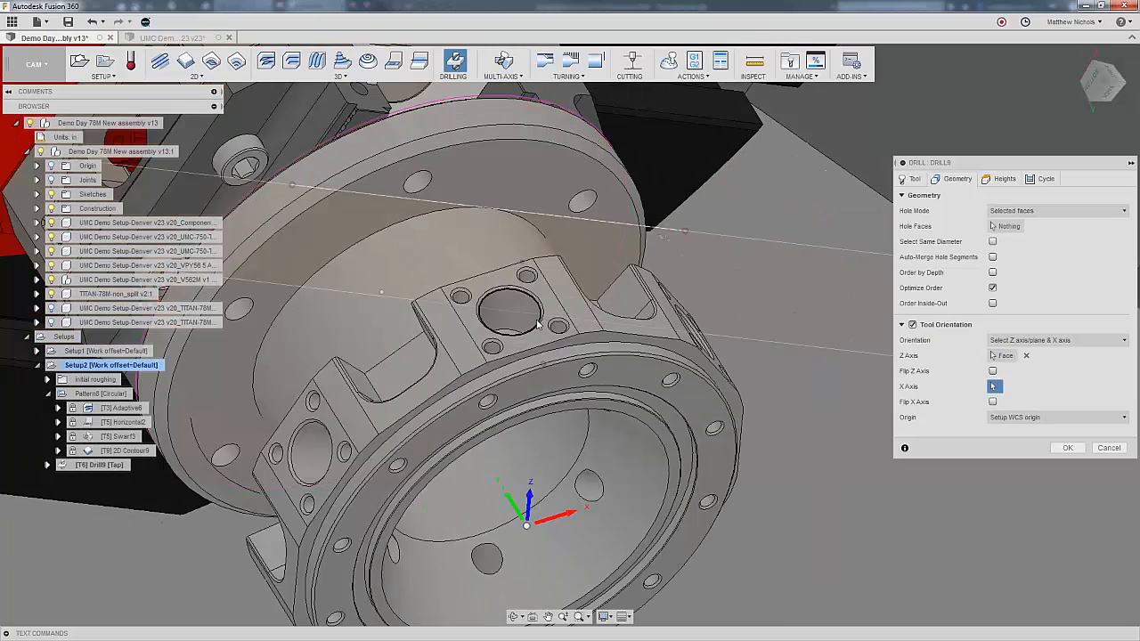
pyautogui.keyDown('shift'); pyautogui.moveTo(537, 324); pyautogui.dragTo(499, 347, button='middle'); pyautogui.keyUp('shift')
pyautogui.click(499, 354)
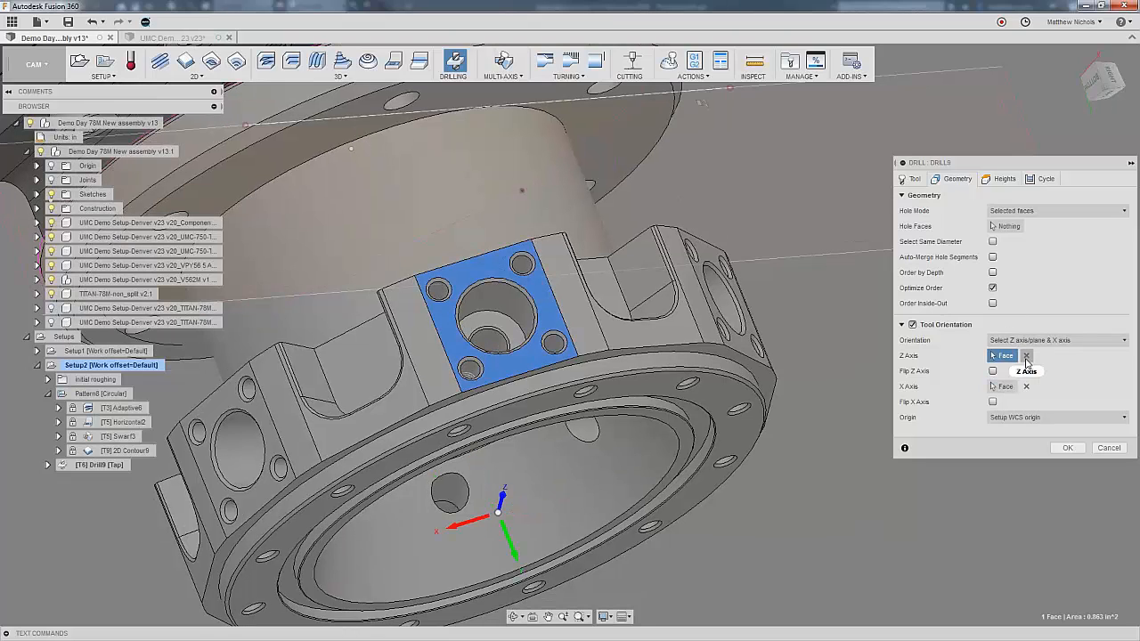
# Select the smaller bore inside the counterbored hole as the hole face, trying Auto-Merge Hole Segments and turning it back off.
pyautogui.click(1006, 226)
pyautogui.click(485, 342)
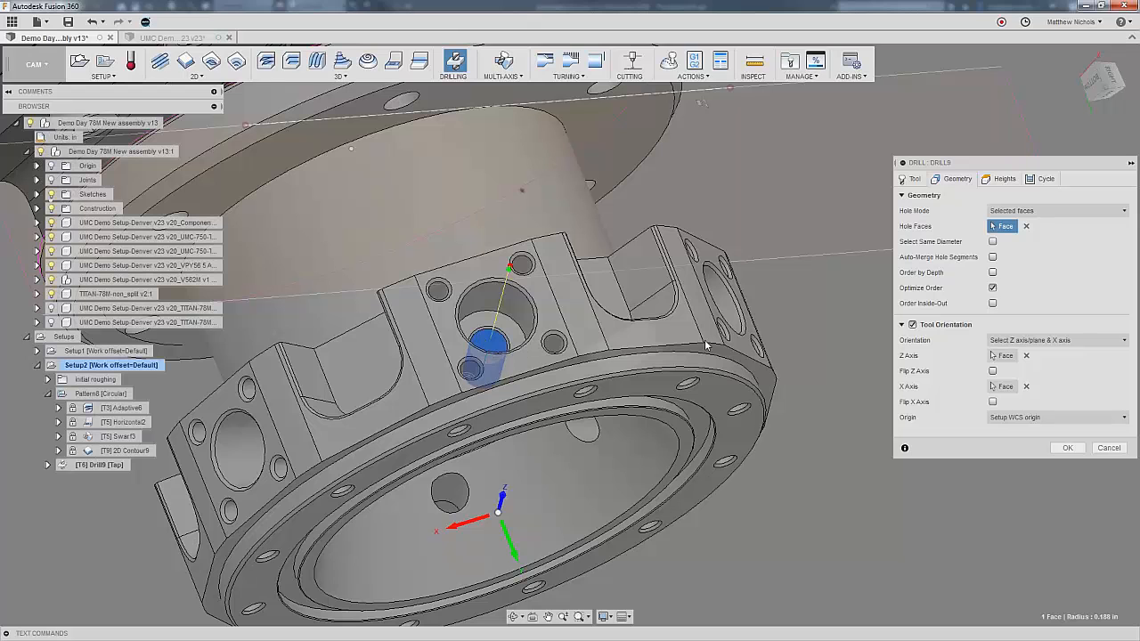
pyautogui.keyDown('shift'); pyautogui.moveTo(705, 344); pyautogui.dragTo(707, 324, button='middle'); pyautogui.keyUp('shift')
pyautogui.click(993, 259)
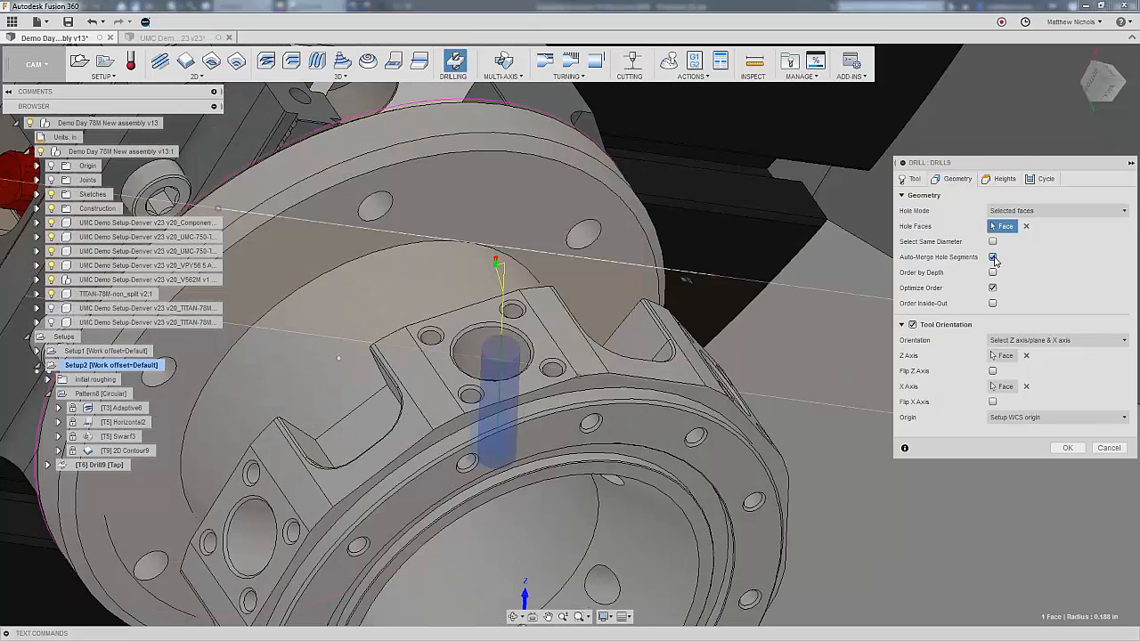
pyautogui.click(993, 257)
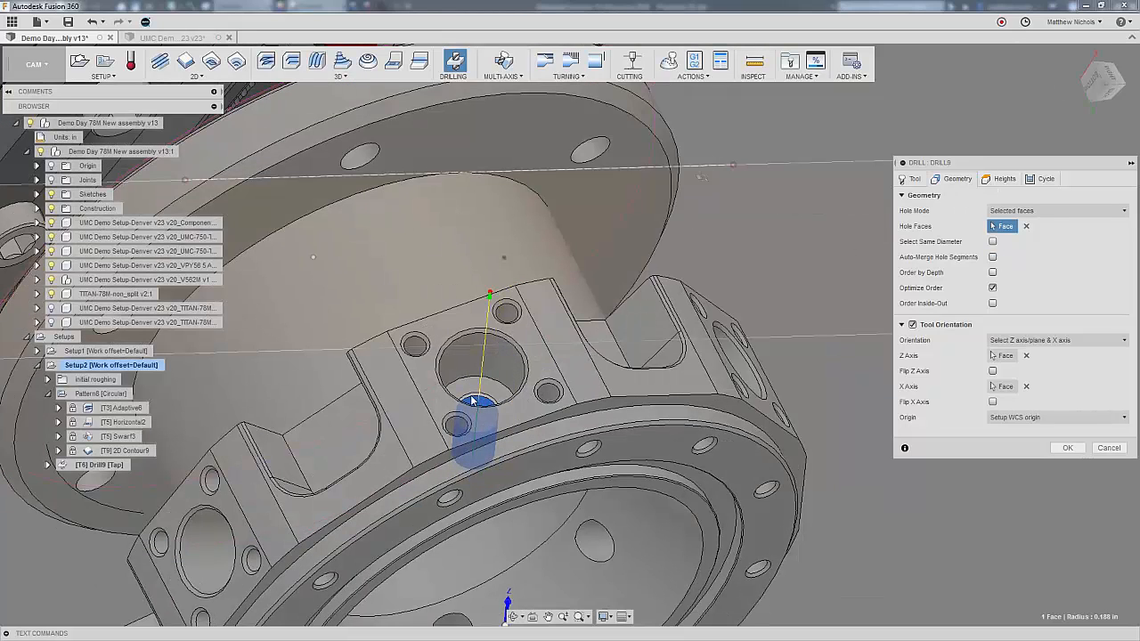
pyautogui.scroll(2, 475, 417)
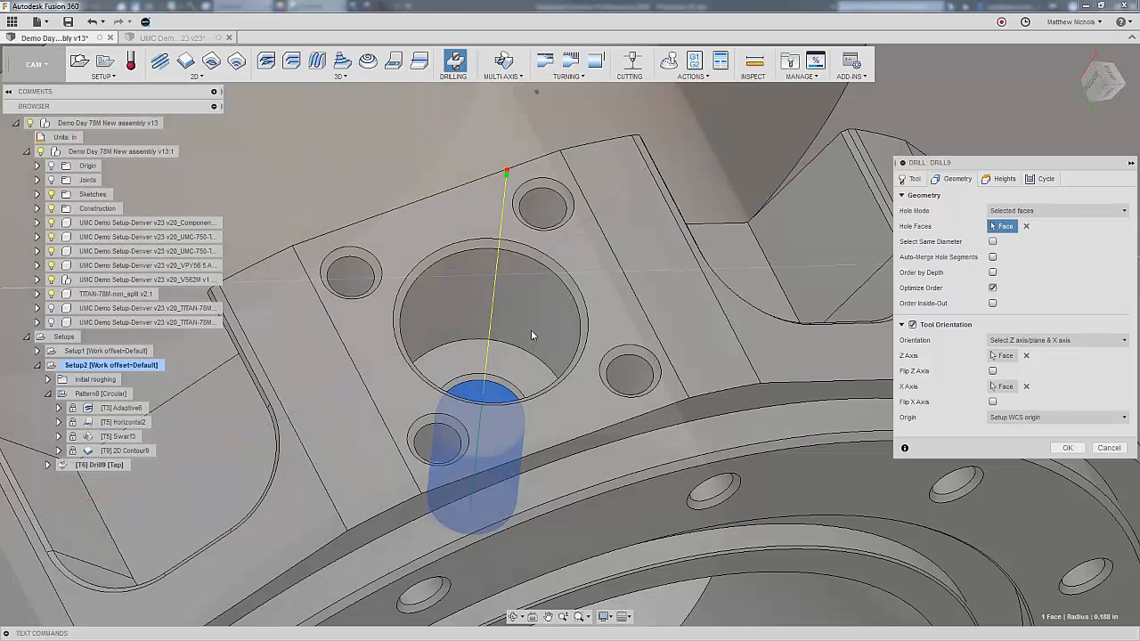
# Reference the Drill's top height from the flat face around the counterbored hole and enable Drill Tip Through Bottom.
pyautogui.click(1004, 179)
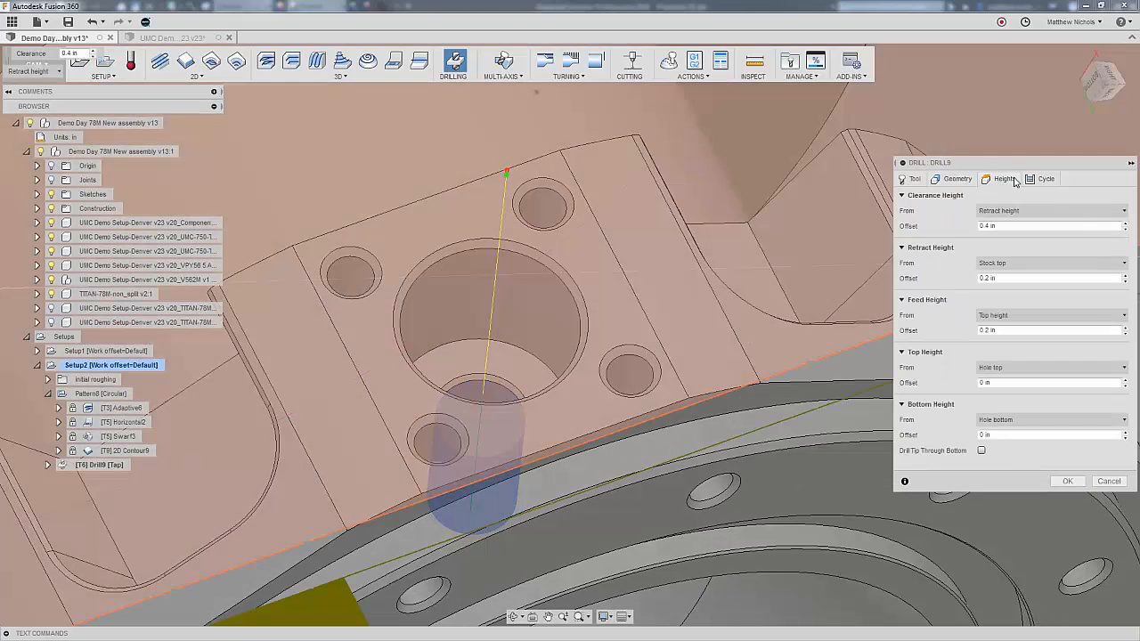
pyautogui.click(997, 368)
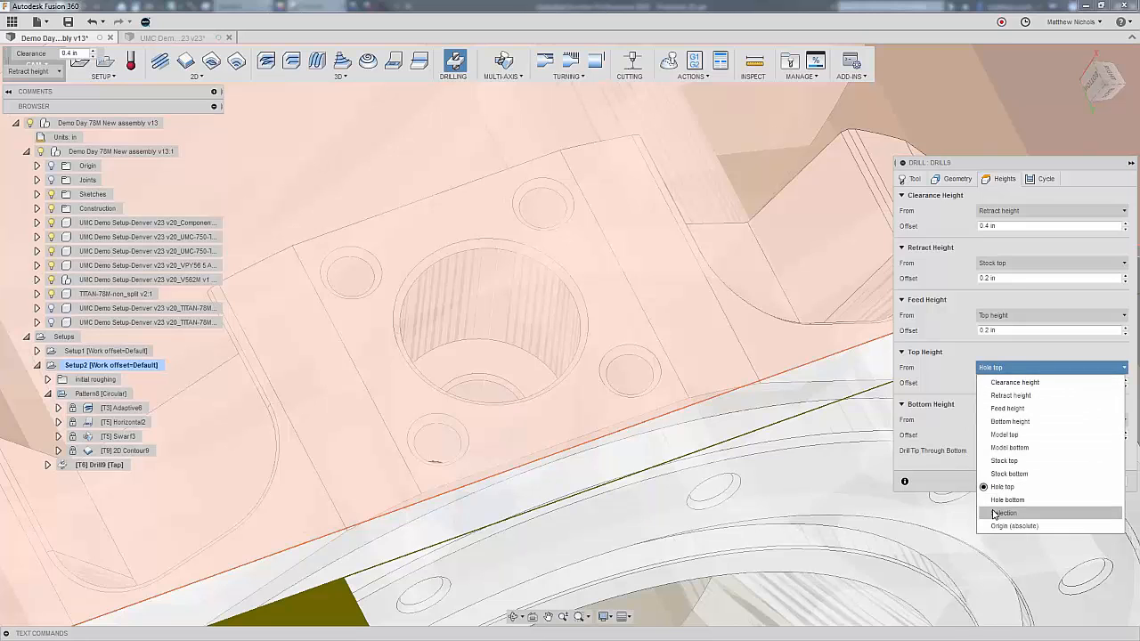
pyautogui.click(1003, 512)
pyautogui.click(611, 276)
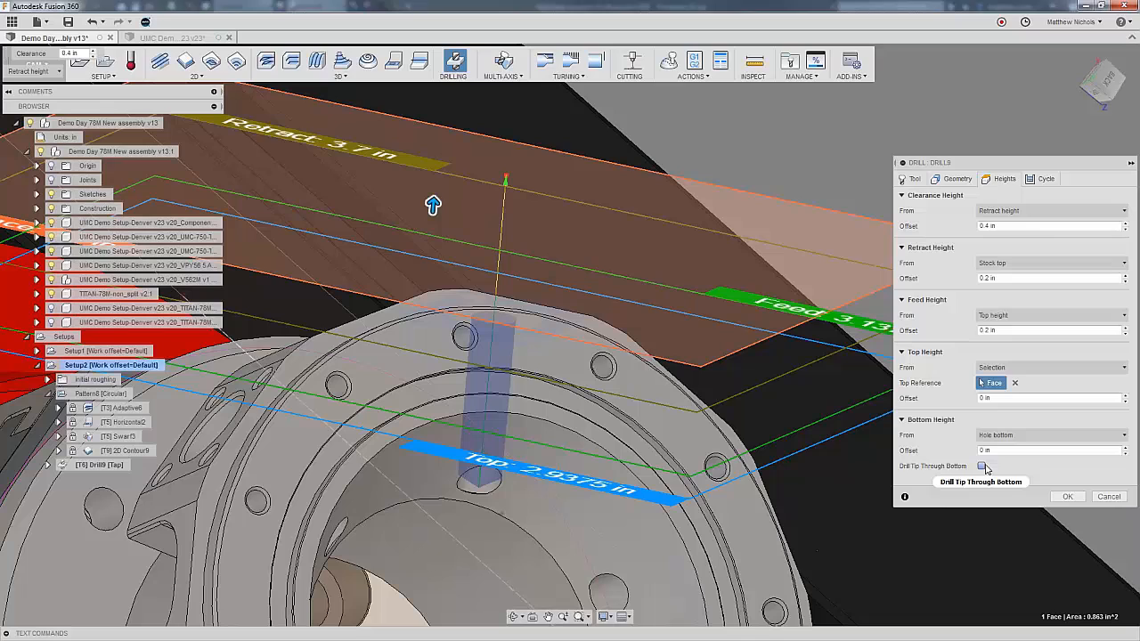
pyautogui.click(982, 466)
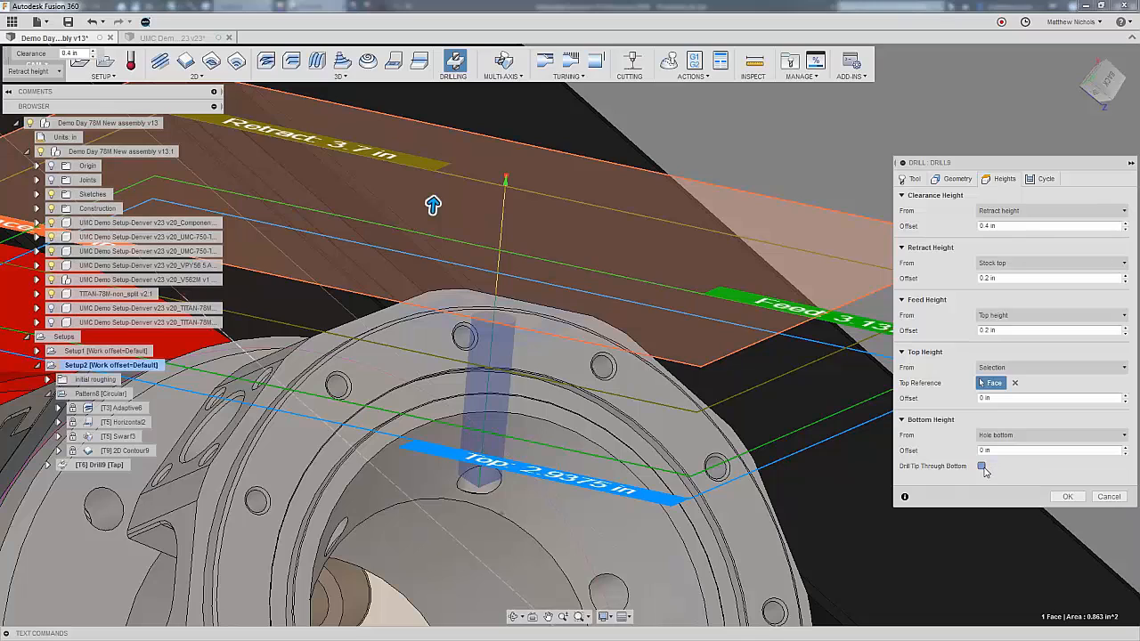
# Set the Drill's break-through depth to 0.125 in and accept the operation, ignoring the tapping-cycle warning.
pyautogui.write('.125')
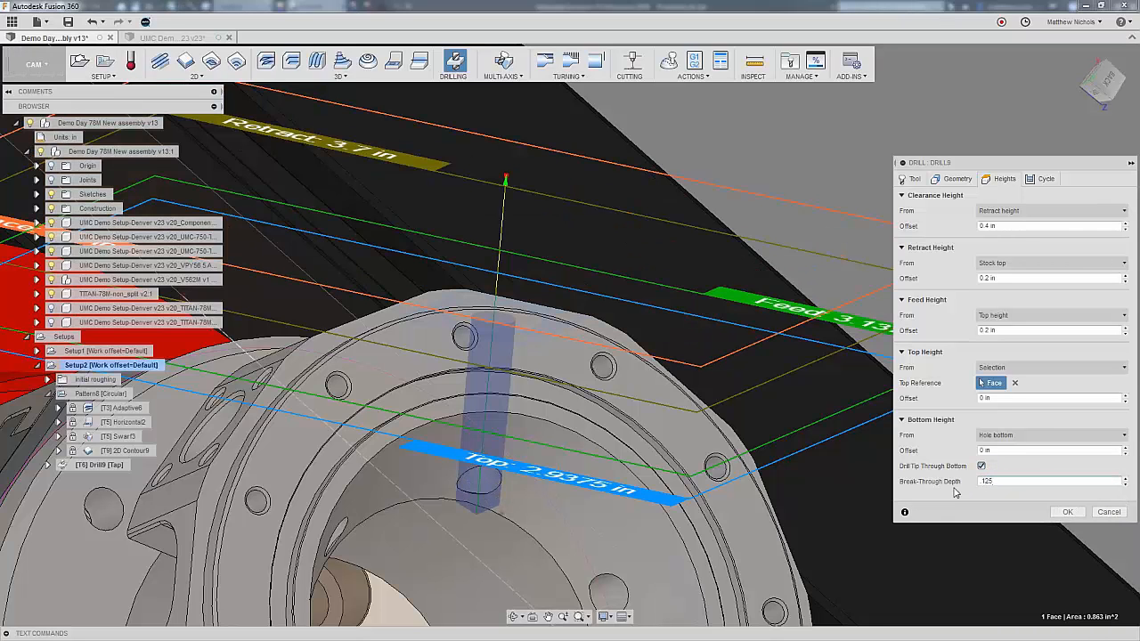
pyautogui.click(1067, 512)
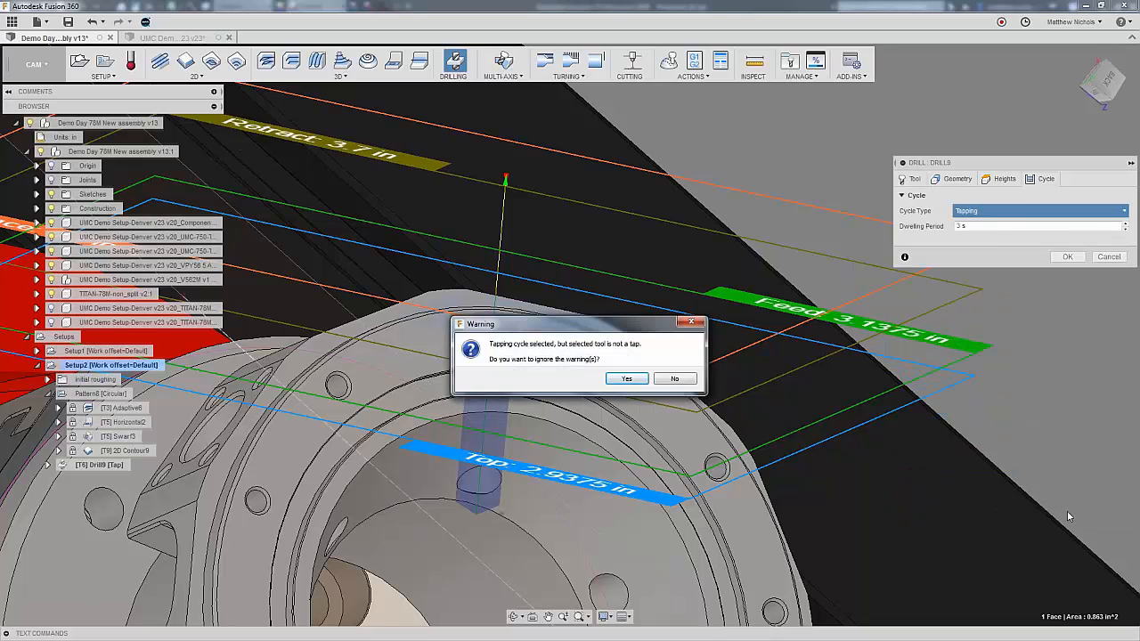
pyautogui.click(630, 379)
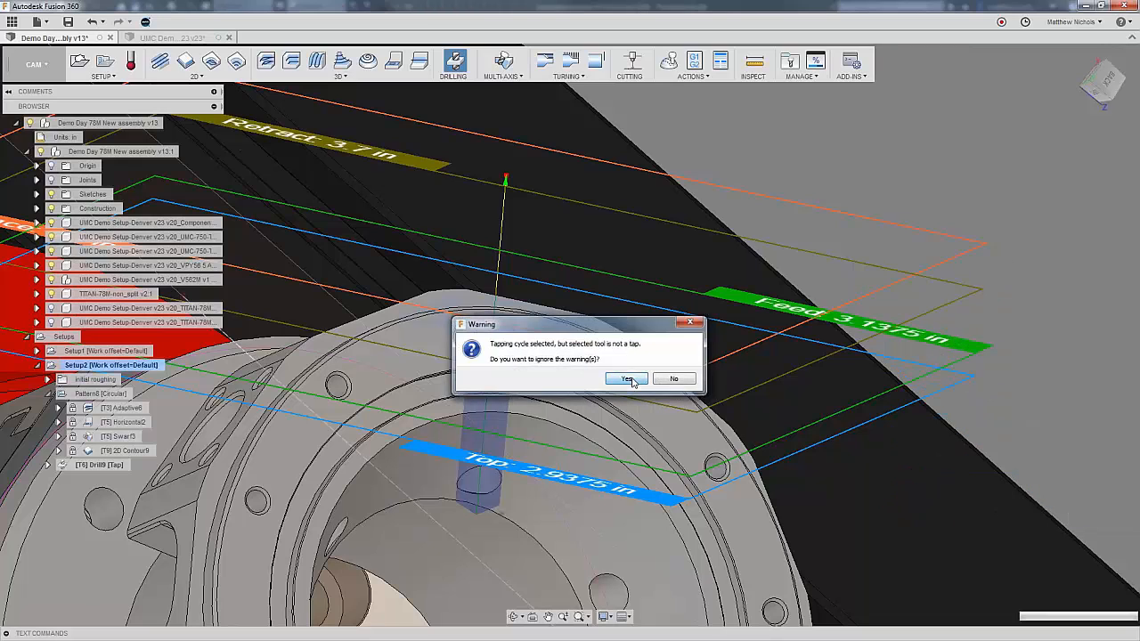
# Edit the Drill operation and change its cycle type to Drilling - rapid out.
pyautogui.rightClick(105, 467)
pyautogui.click(133, 394)
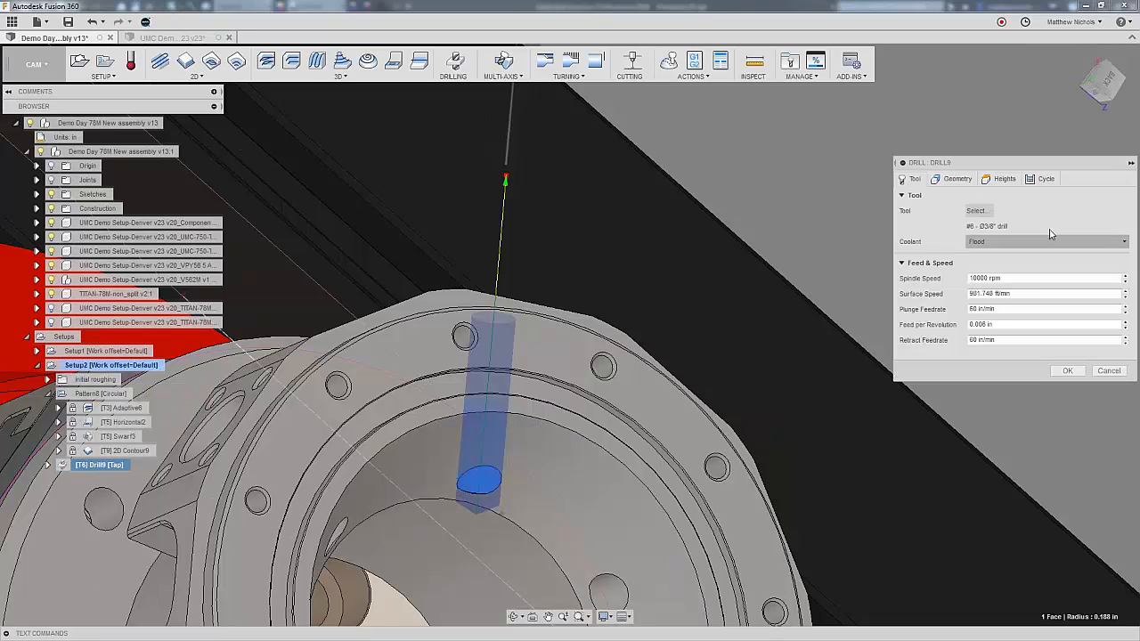
pyautogui.click(1042, 182)
pyautogui.click(1012, 212)
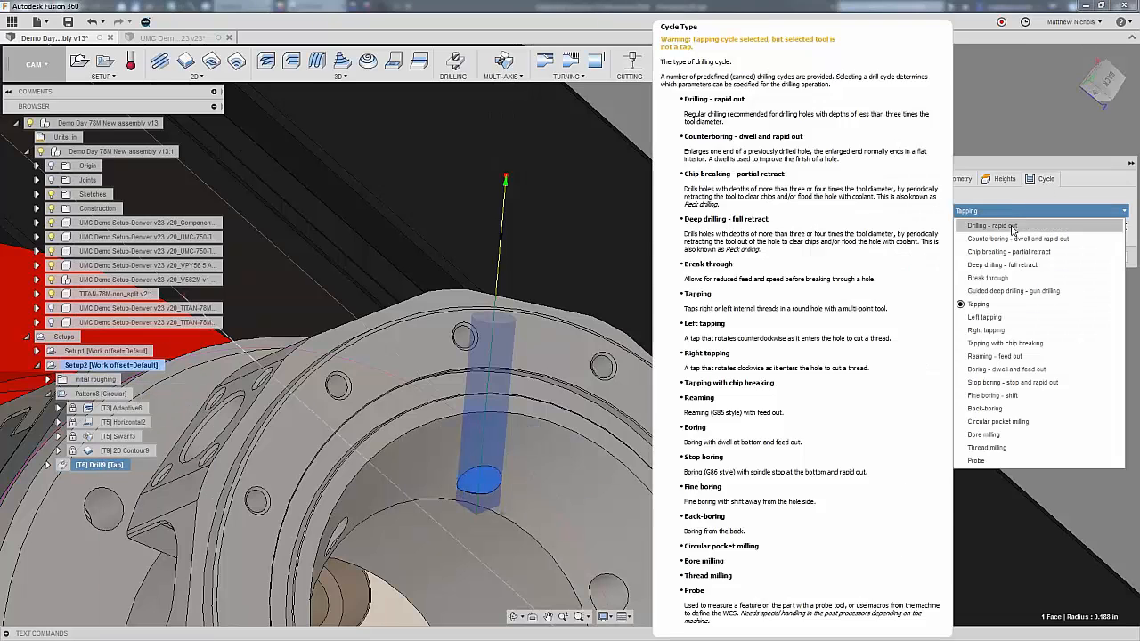
pyautogui.click(1012, 226)
pyautogui.click(1061, 242)
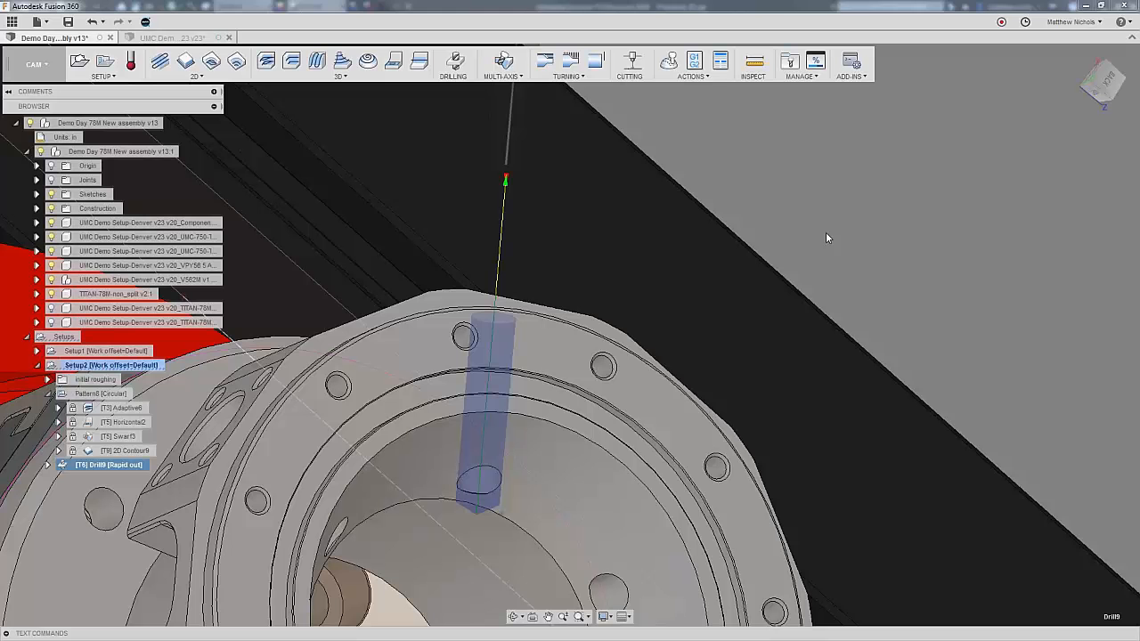
pyautogui.click(677, 335)
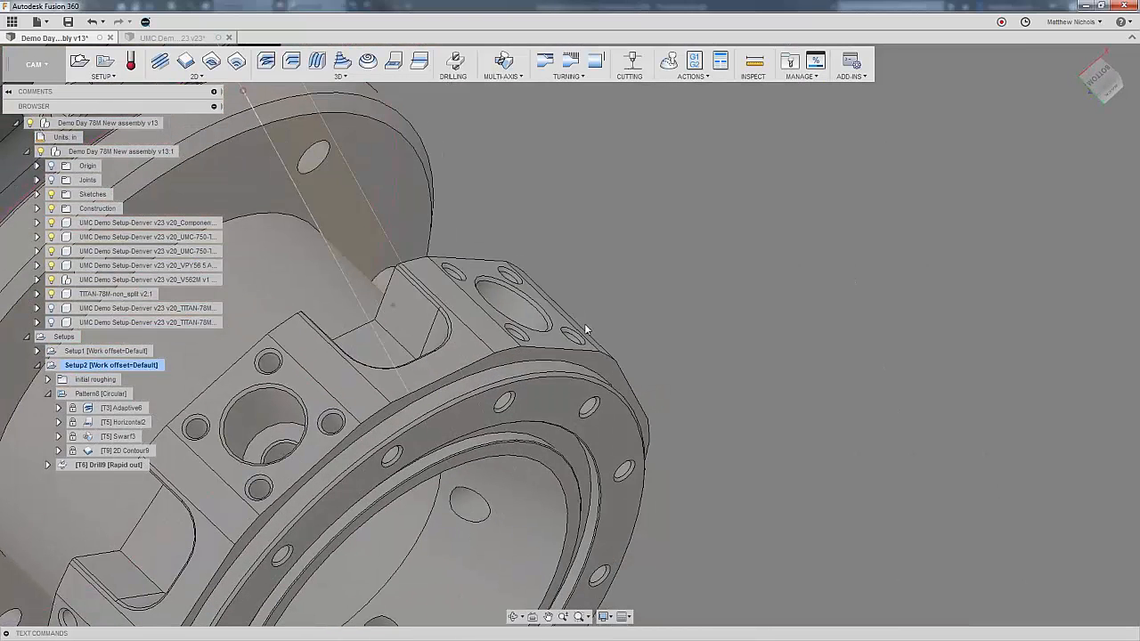
# Unprotect and edit the Adaptive operation in the circular pattern, setting its retraction policy to Minimum retraction.
pyautogui.click(125, 408)
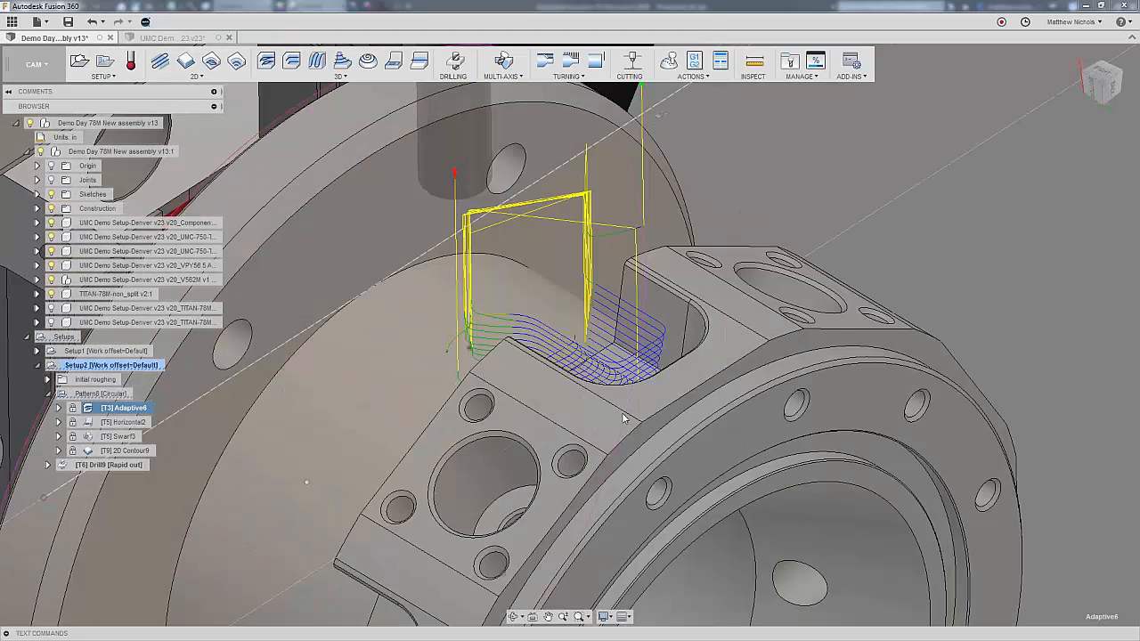
pyautogui.rightClick(128, 408)
pyautogui.click(164, 393)
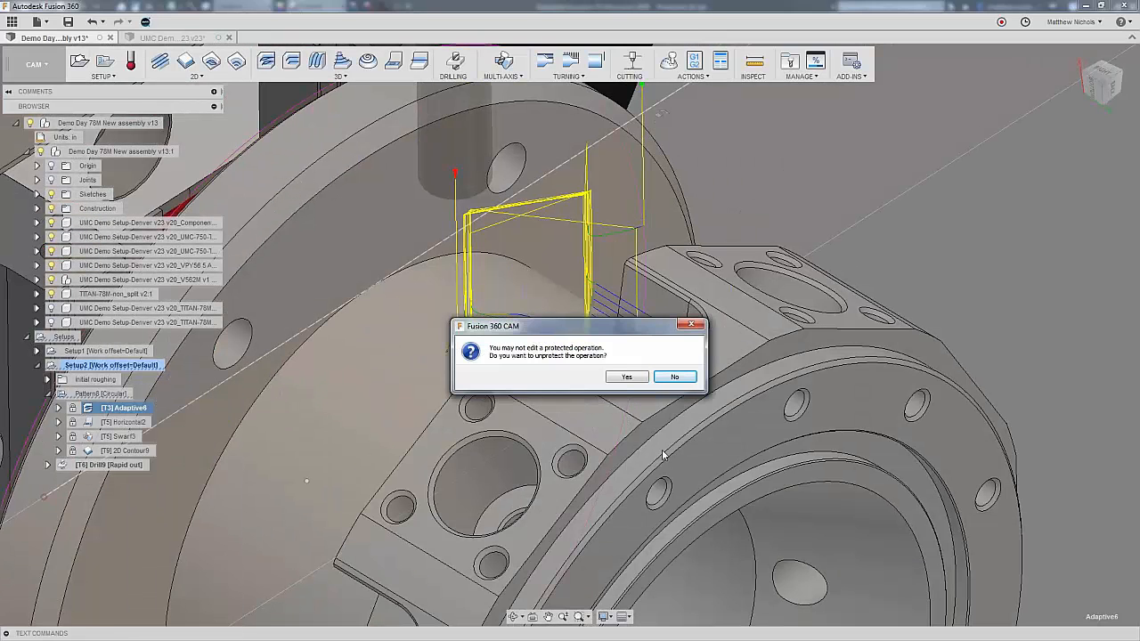
pyautogui.click(627, 378)
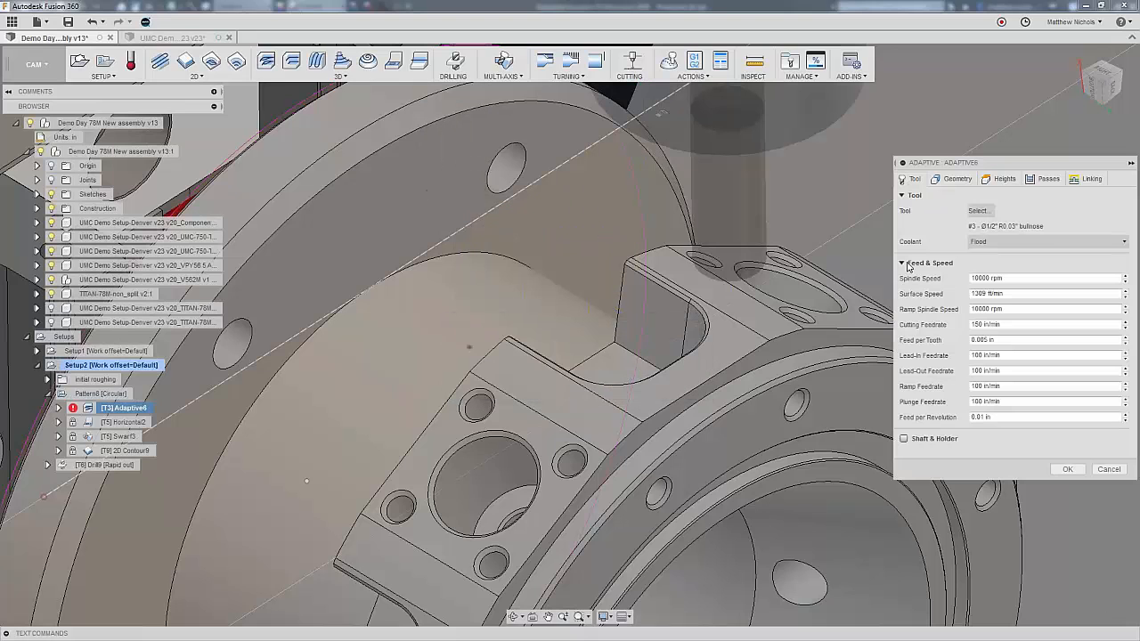
pyautogui.click(1080, 185)
pyautogui.click(1061, 211)
pyautogui.click(1052, 240)
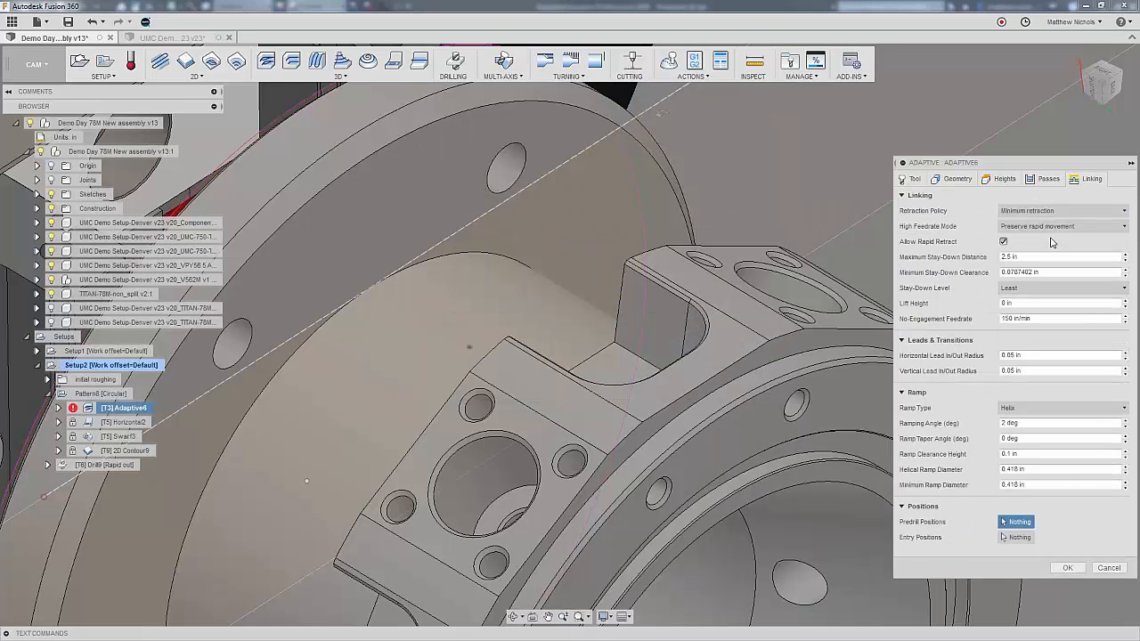
# Set the pocket Adaptive's stay-down level to 50% and no-engagement feedrate to 450 in/min, then recalculate it.
pyautogui.click(1043, 289)
pyautogui.click(1033, 367)
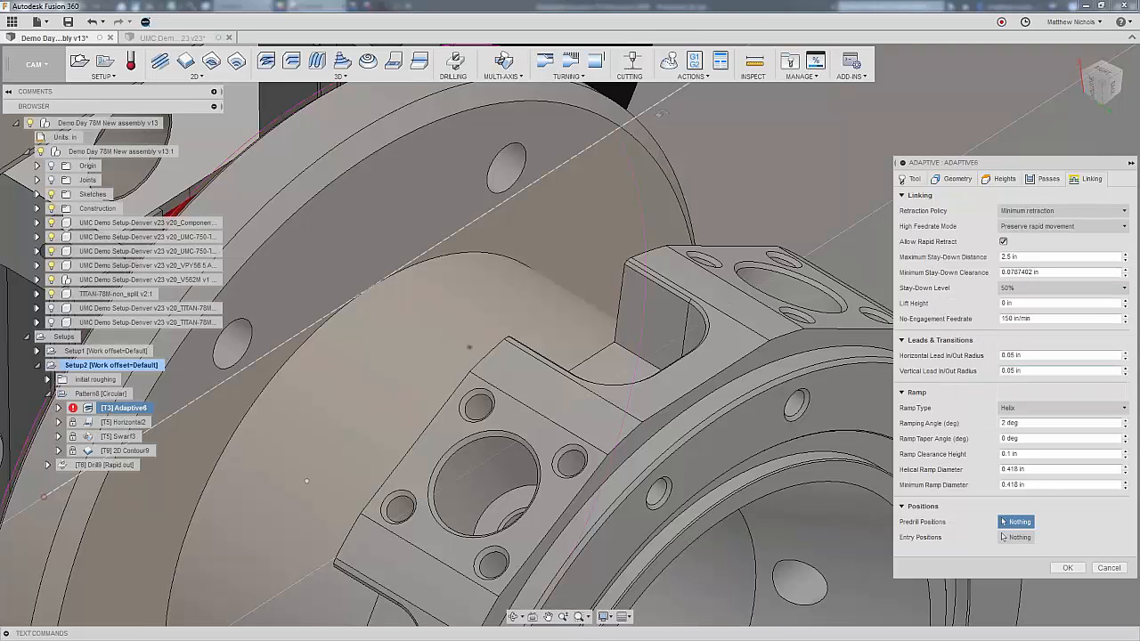
pyautogui.click(1038, 317)
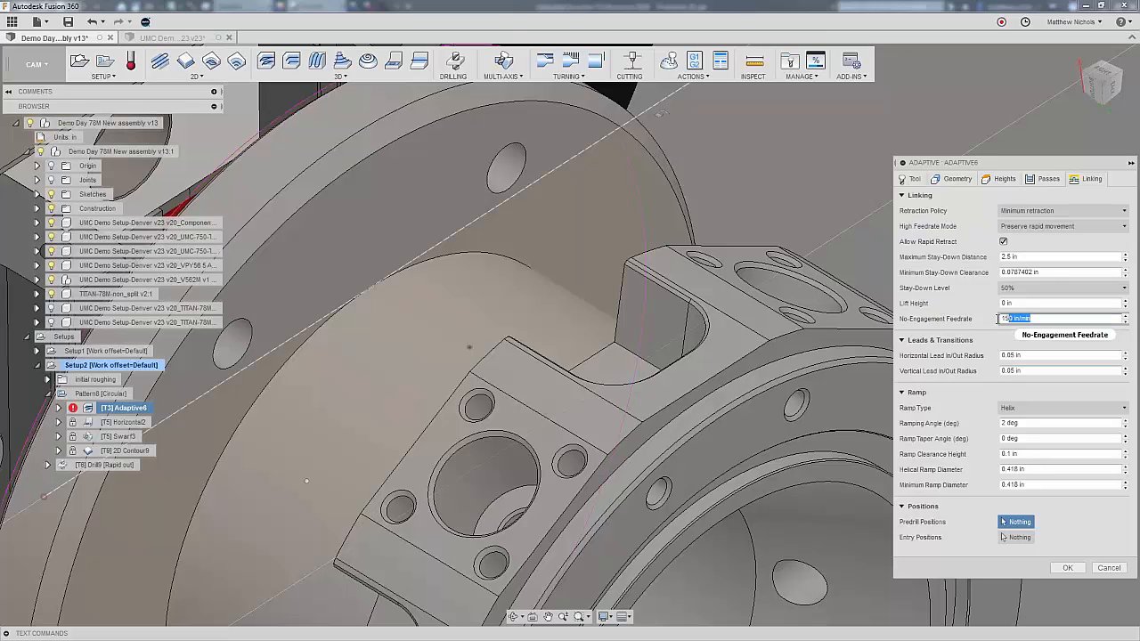
pyautogui.write('450')
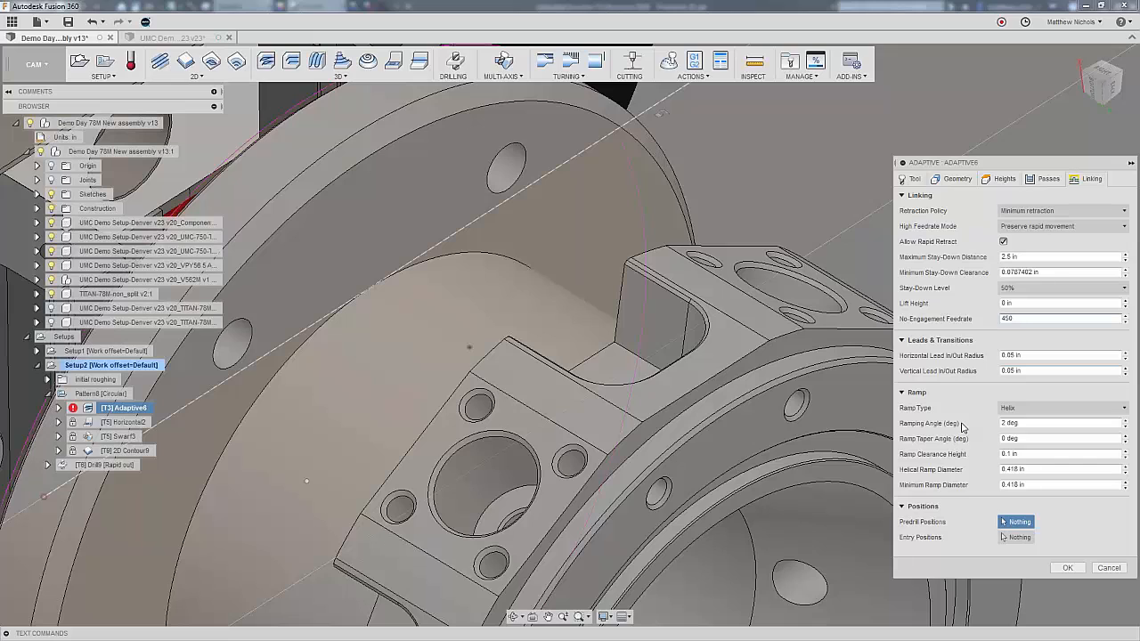
pyautogui.click(1068, 568)
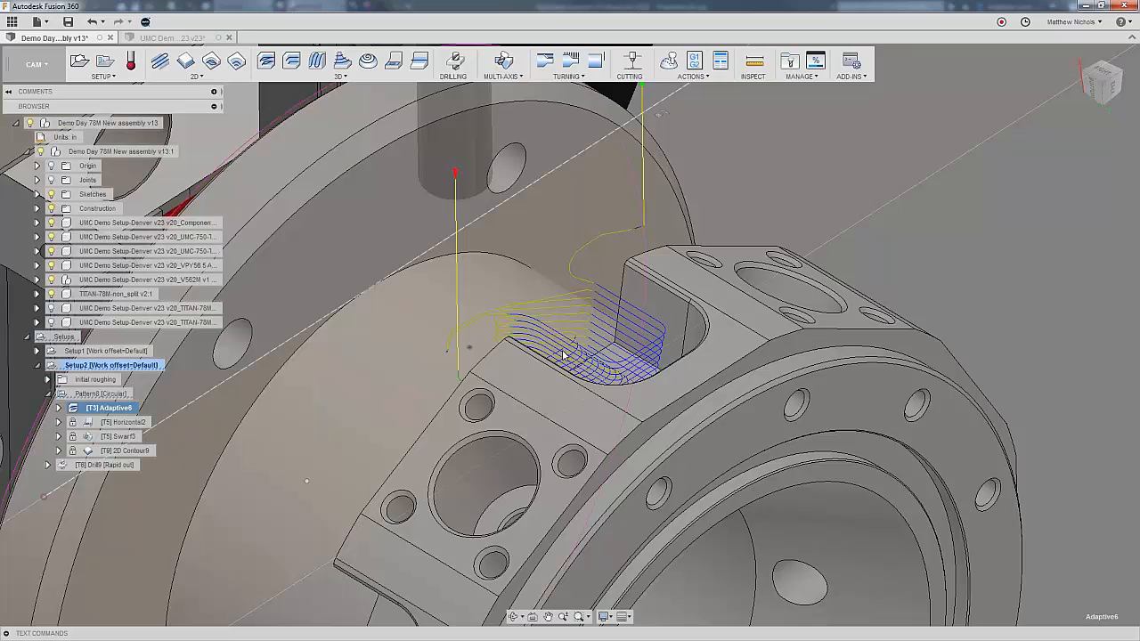
pyautogui.click(880, 250)
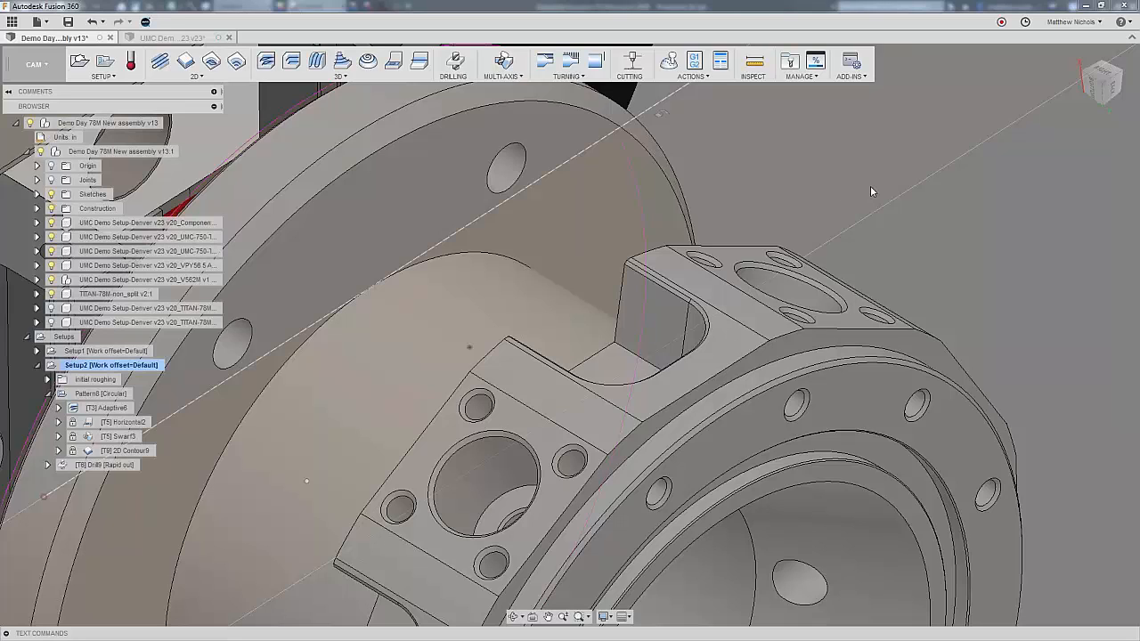
# Create a 3D Adaptive operation in Setup2 using tool 2, the 5/8" R0.03" bull nose with the 80 in/min feedrate.
pyautogui.scroll(-5, 945, 258)
pyautogui.keyDown('shift'); pyautogui.moveTo(946, 258); pyautogui.dragTo(945, 259, button='middle'); pyautogui.keyUp('shift')
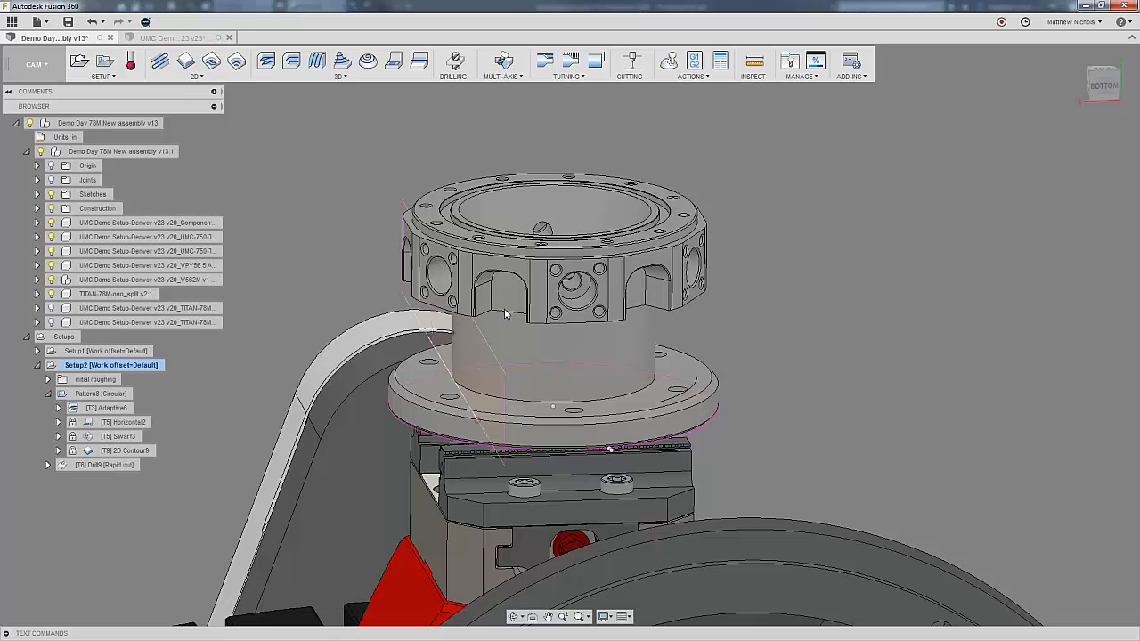
pyautogui.keyDown('shift'); pyautogui.moveTo(497, 313); pyautogui.dragTo(593, 166, button='middle'); pyautogui.keyUp('shift')
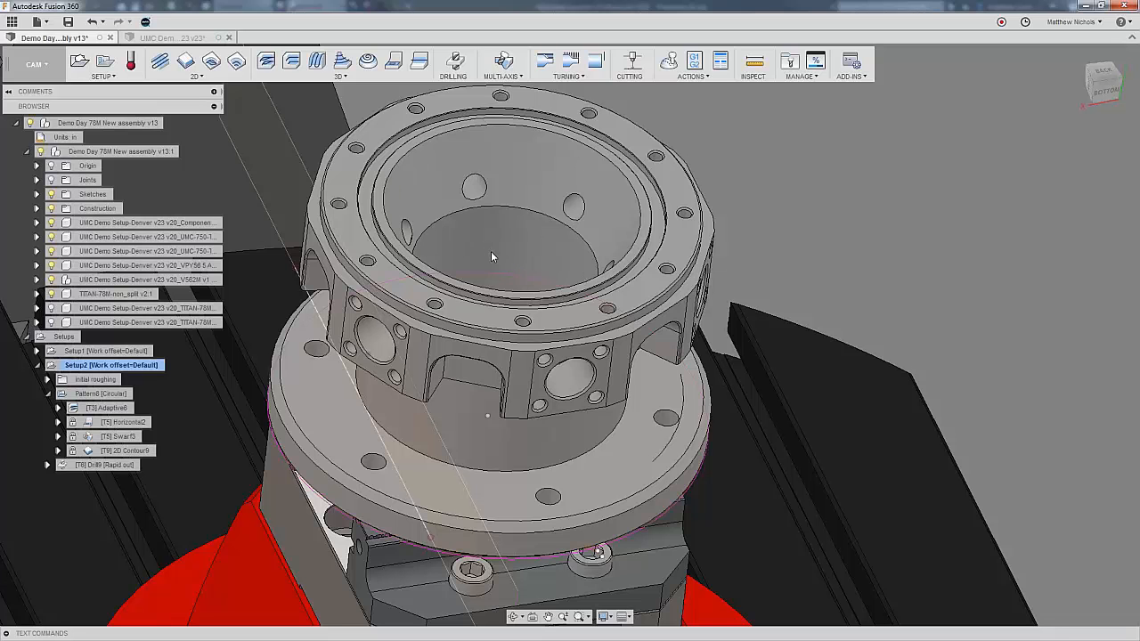
pyautogui.scroll(2, 491, 251)
pyautogui.scroll(3, 446, 278)
pyautogui.scroll(-2, 447, 275)
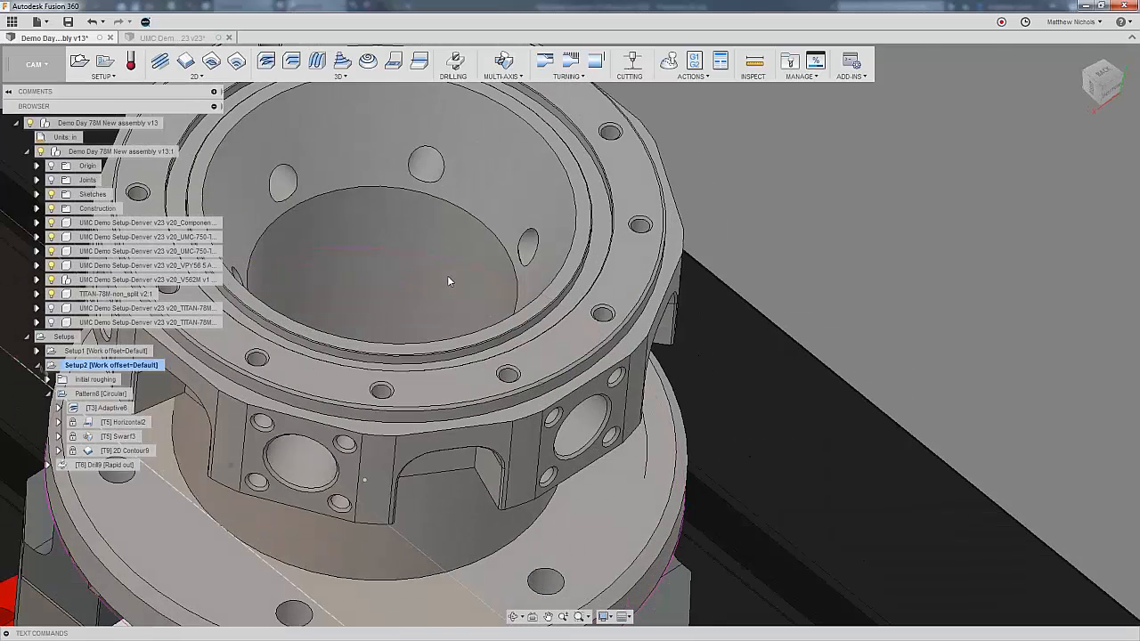
pyautogui.moveTo(682, 391); pyautogui.dragTo(836, 403, button='middle')
pyautogui.click(265, 61)
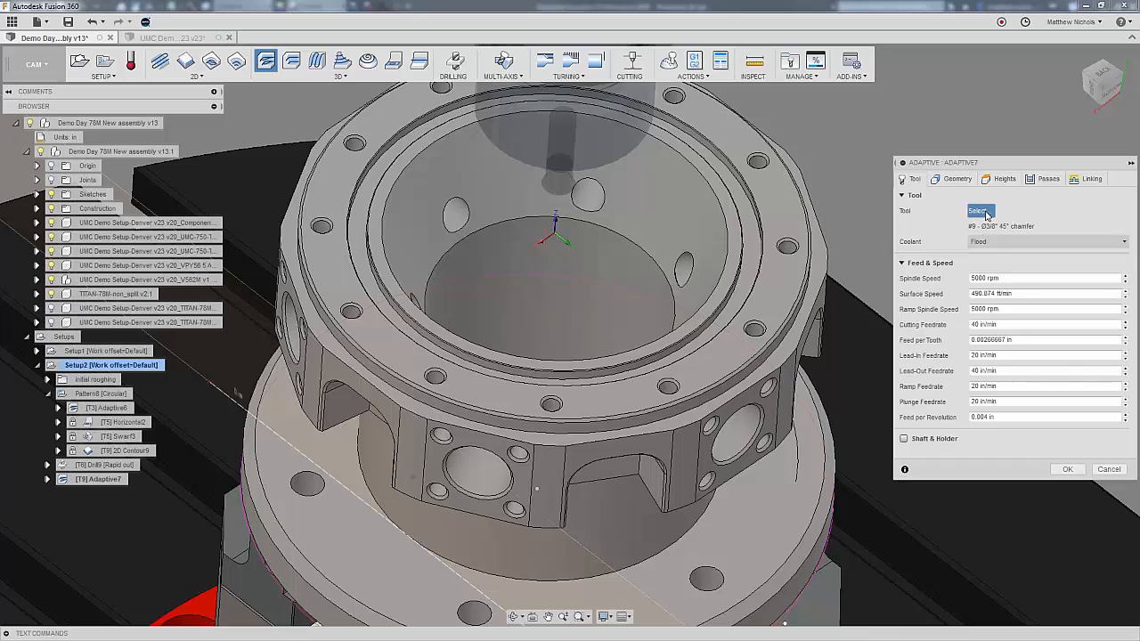
pyautogui.click(979, 211)
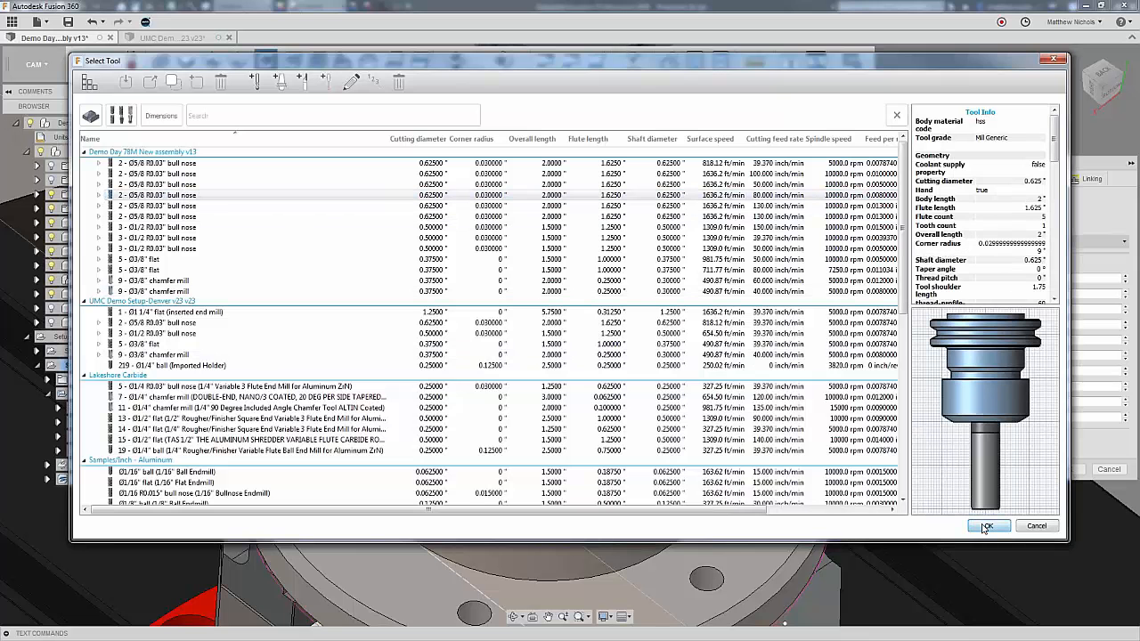
pyautogui.click(985, 527)
# Limit the new Adaptive with a selected machining boundary along the circular edge around the central bore's opening.
pyautogui.click(951, 182)
pyautogui.click(1016, 211)
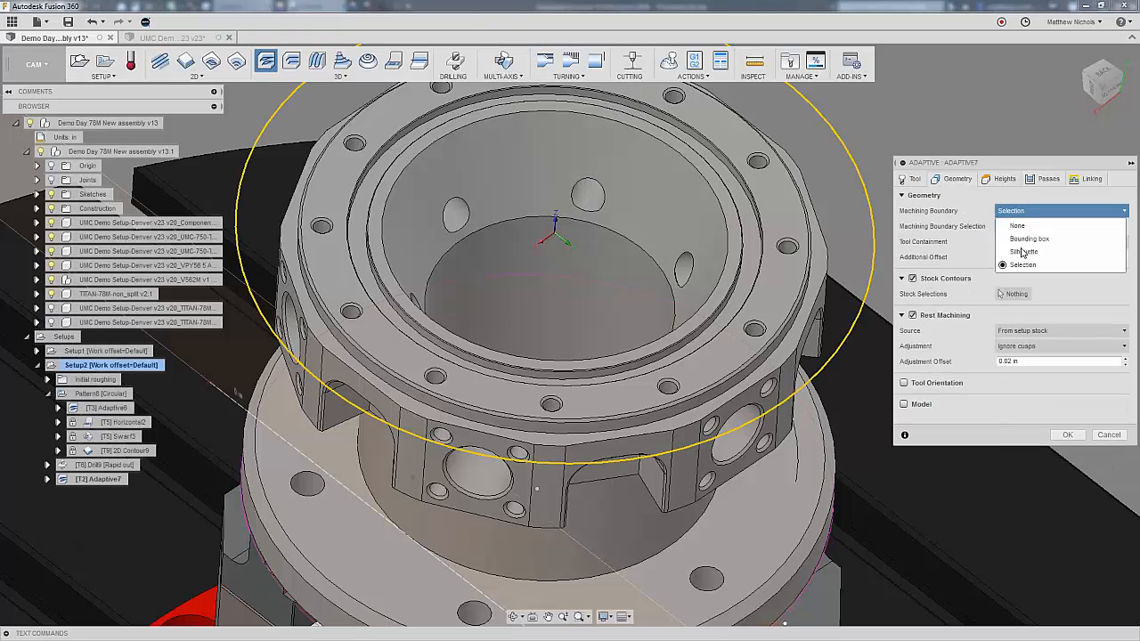
pyautogui.click(1022, 265)
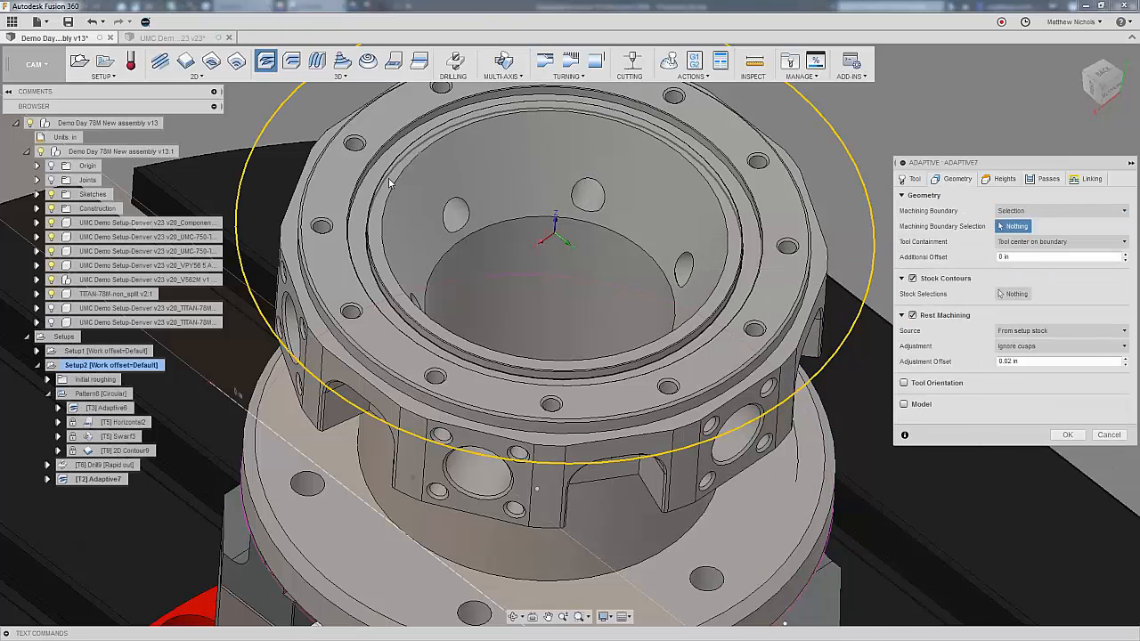
pyautogui.click(386, 184)
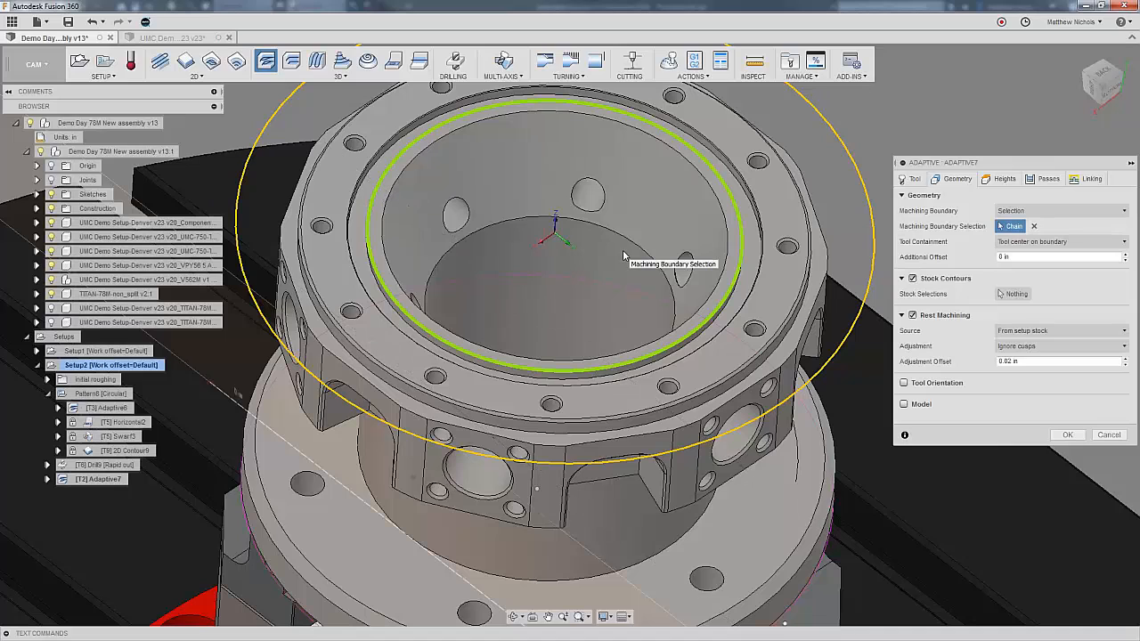
# Turn off Stock Contours and set the rest machining source to From previous operation(s).
pyautogui.click(903, 278)
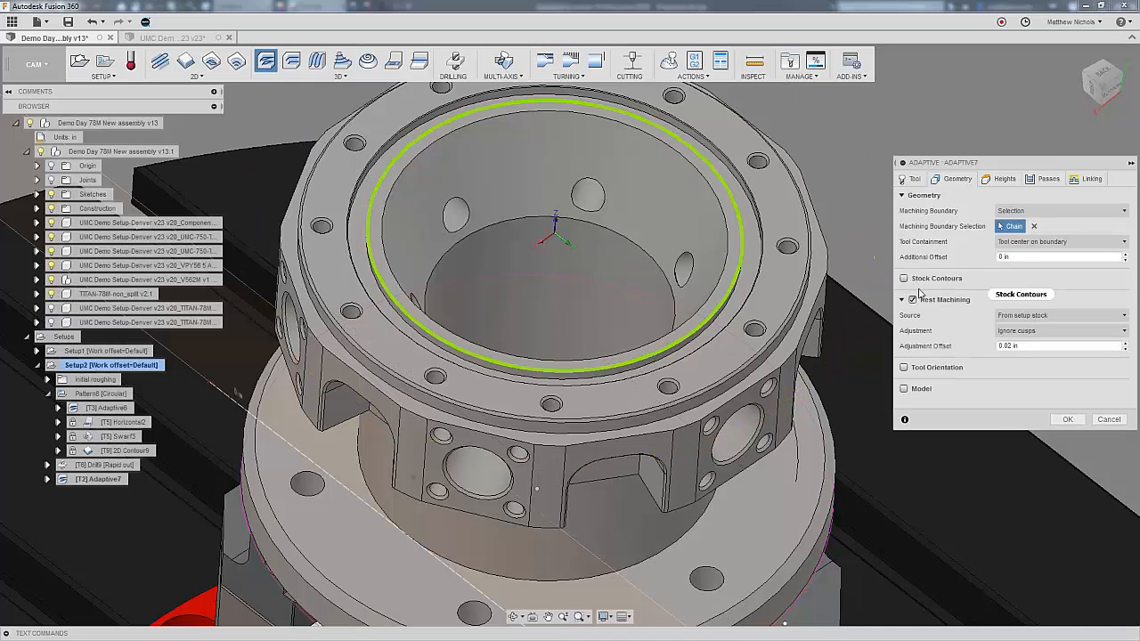
pyautogui.click(1033, 316)
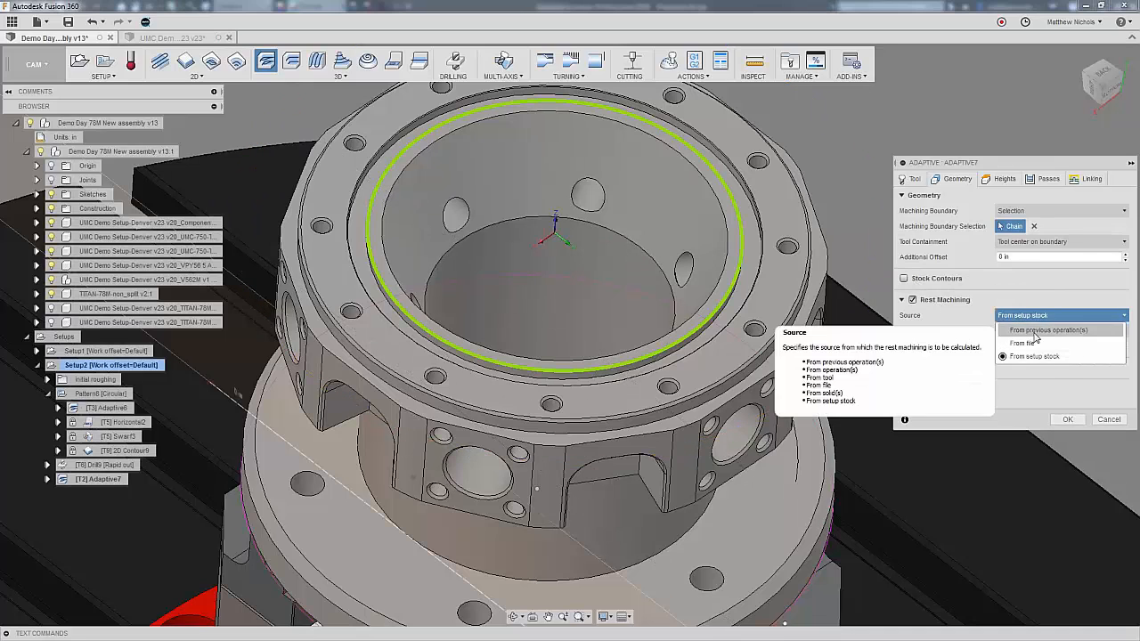
pyautogui.click(1035, 330)
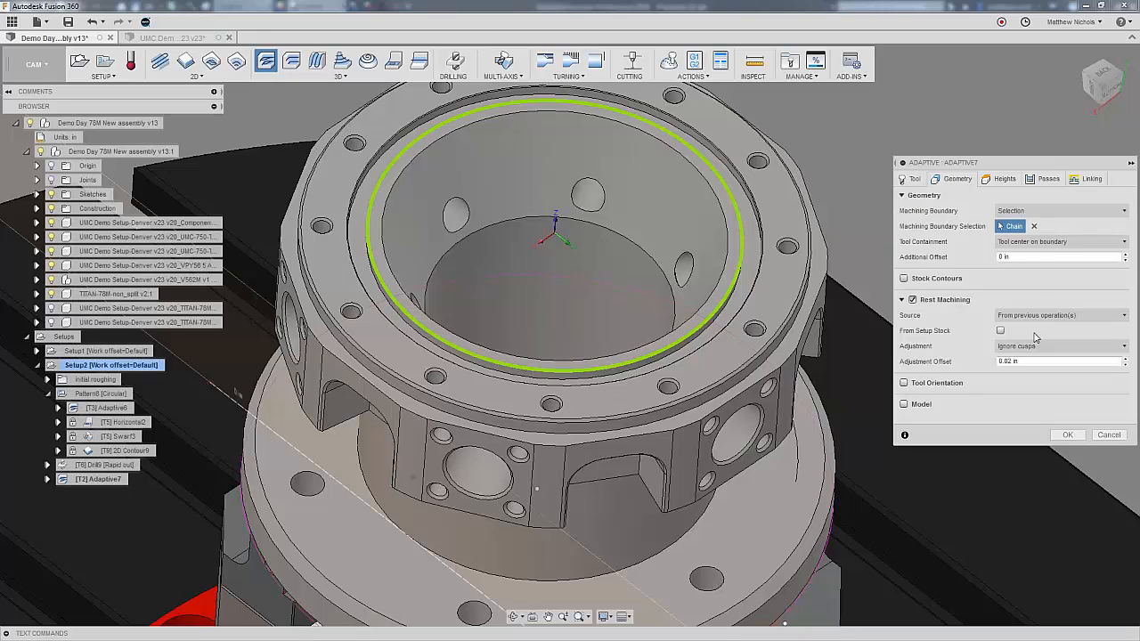
# Set the optimal load of the bore Adaptive's passes to 0.06 in.
pyautogui.click(1036, 184)
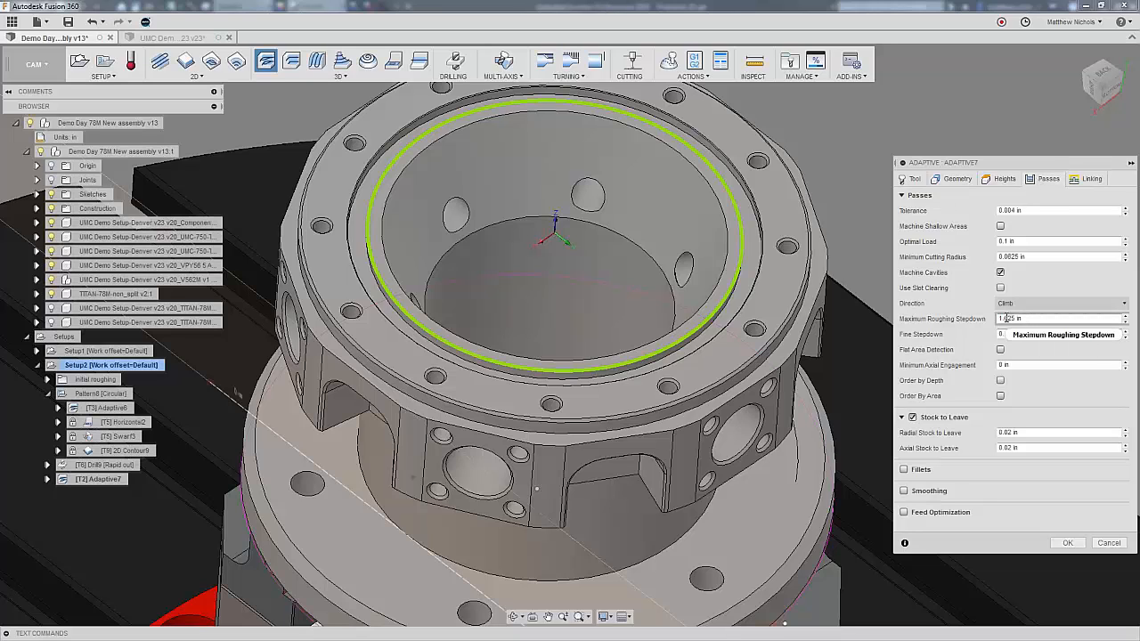
pyautogui.click(1003, 241)
pyautogui.write('06')
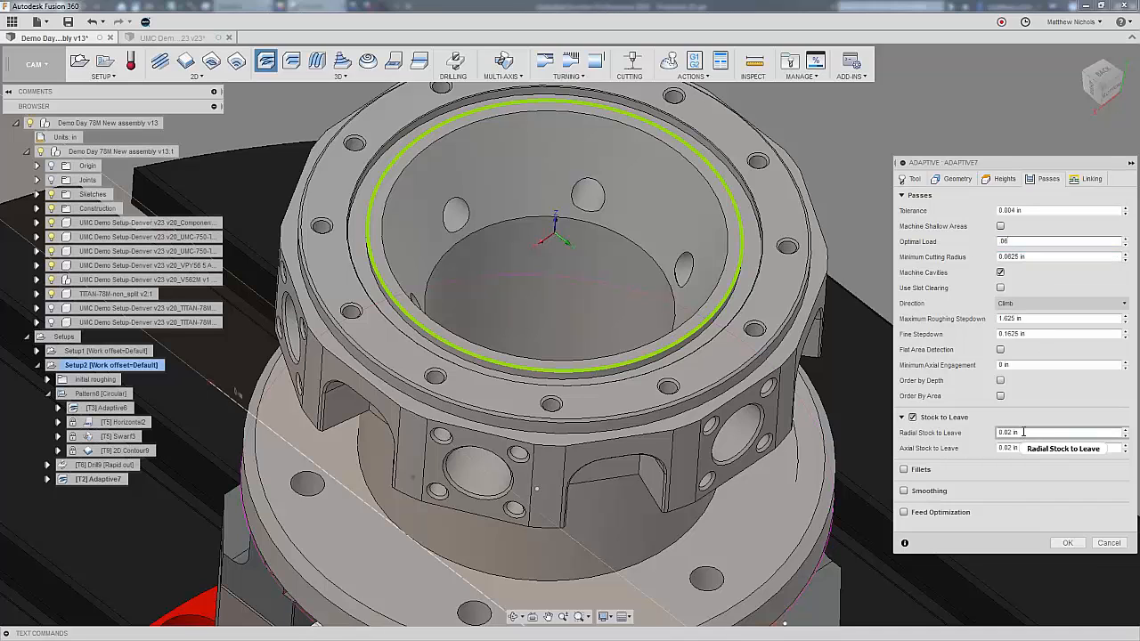
# Set the bore Adaptive's retraction policy to Minimum retraction and its stay-down level to 50%.
pyautogui.click(1082, 182)
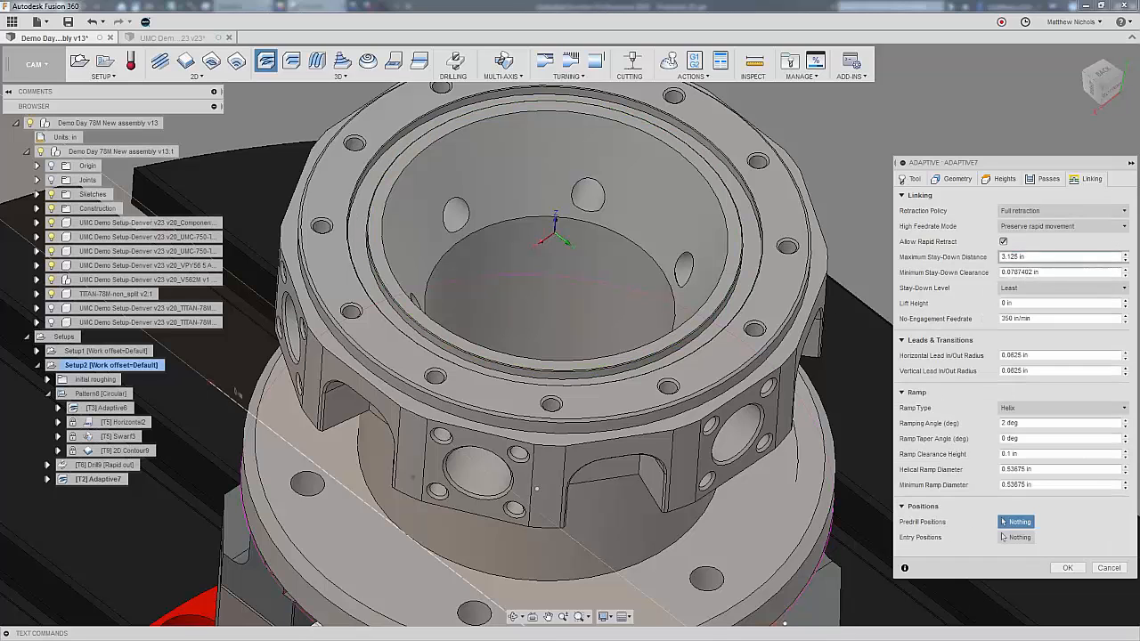
pyautogui.click(1036, 211)
pyautogui.click(1040, 233)
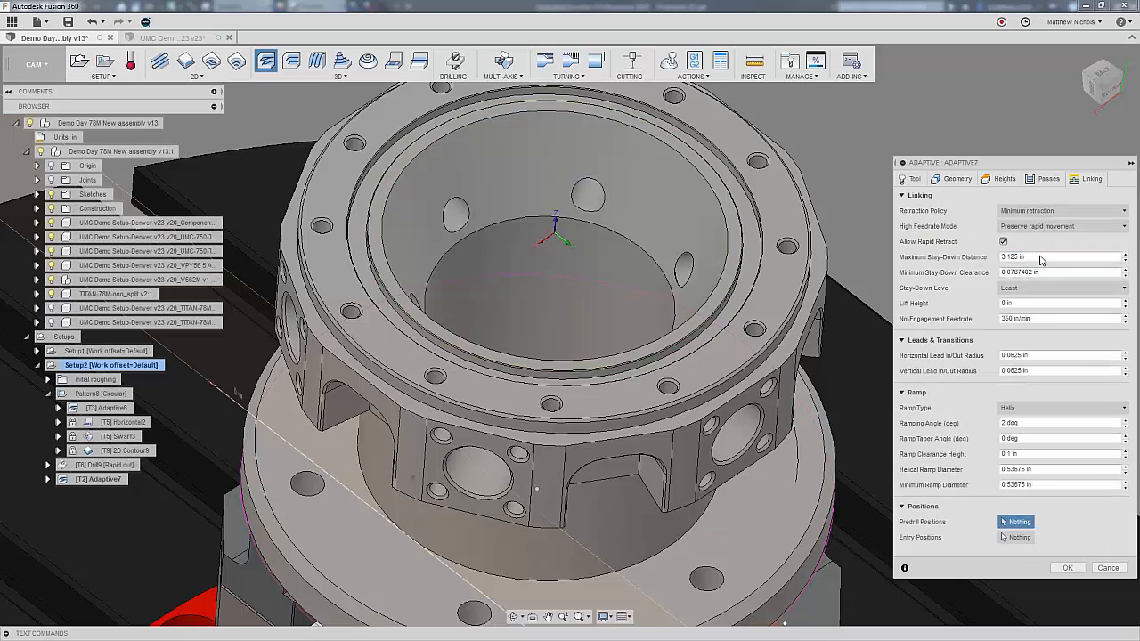
pyautogui.click(1039, 285)
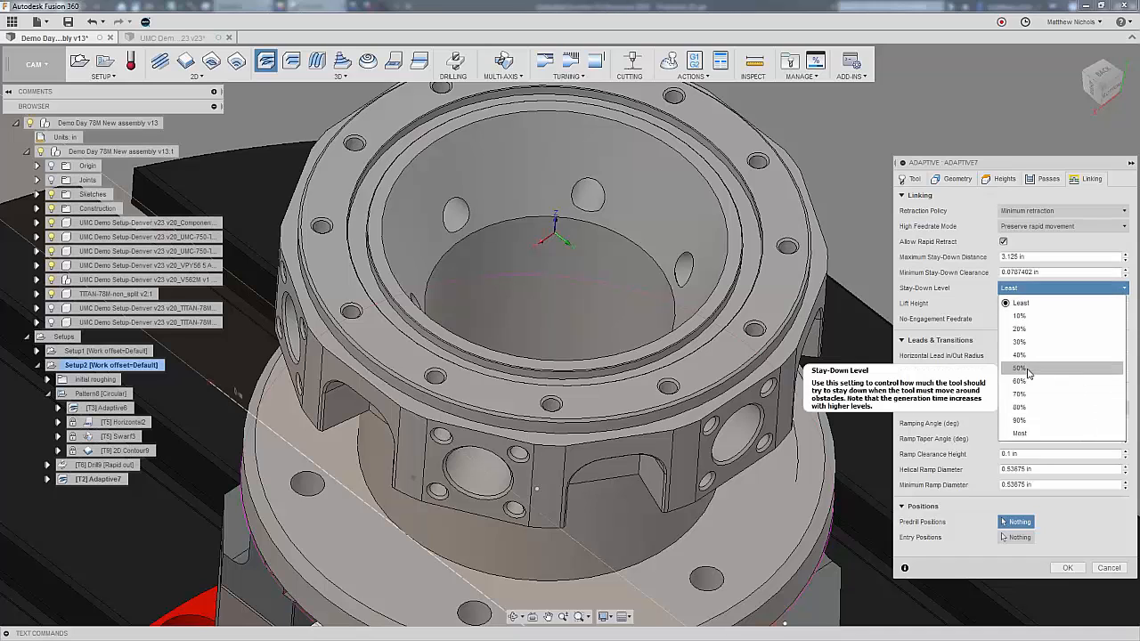
pyautogui.click(1024, 365)
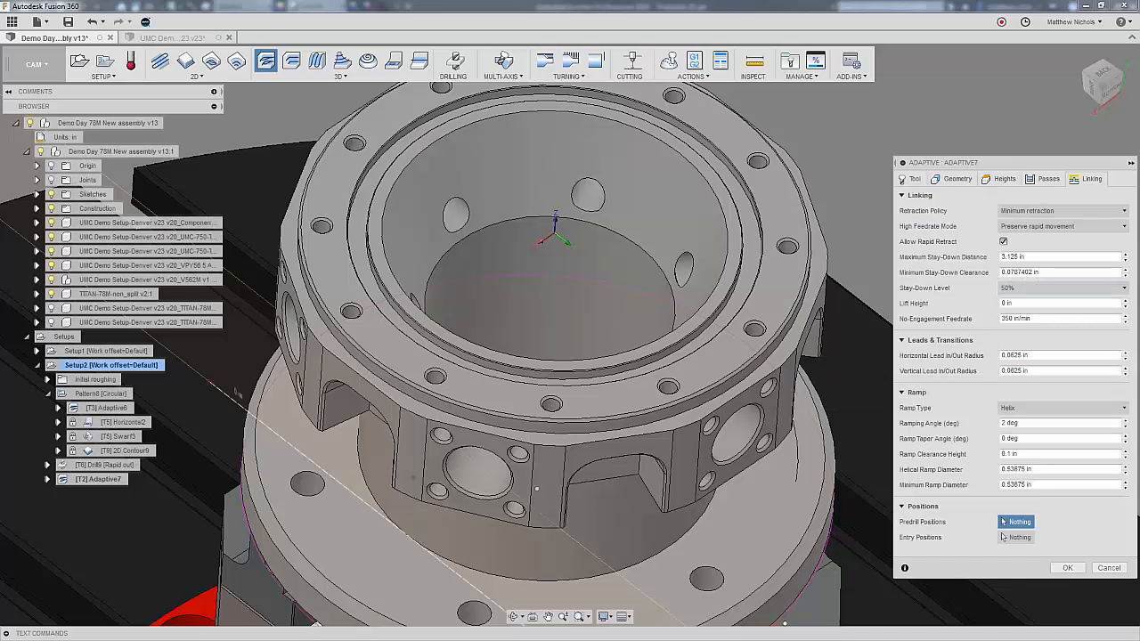
# Set the bore Adaptive's no-engagement feedrate to 450 in/min and ramp taper angle to 5 deg, and generate its toolpath.
pyautogui.click(997, 318)
pyautogui.write('450')
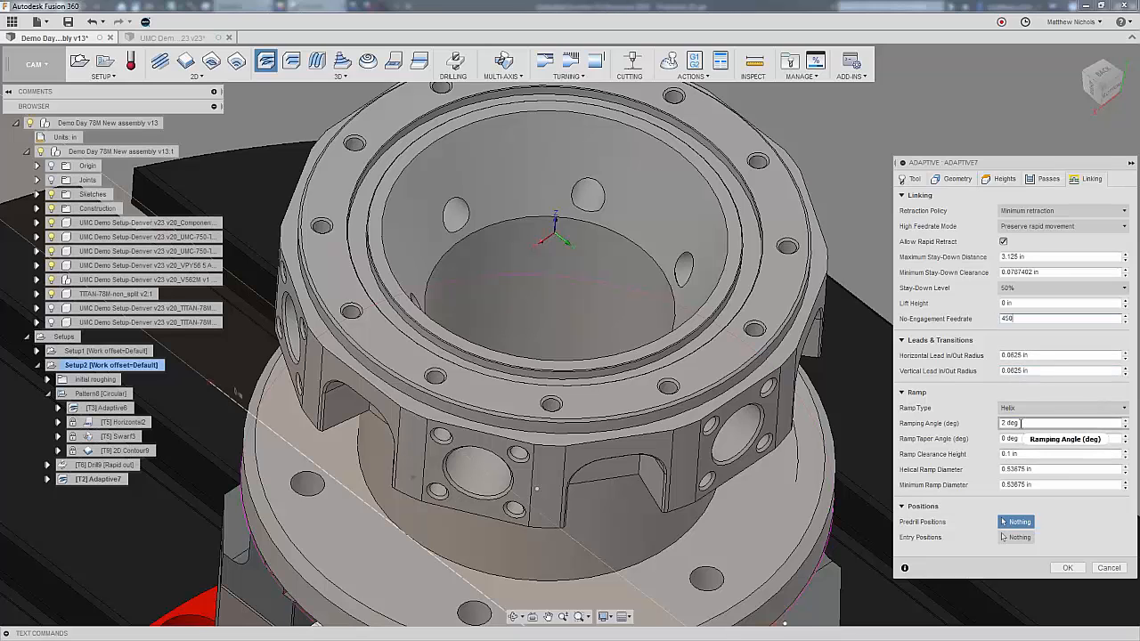
pyautogui.click(1020, 423)
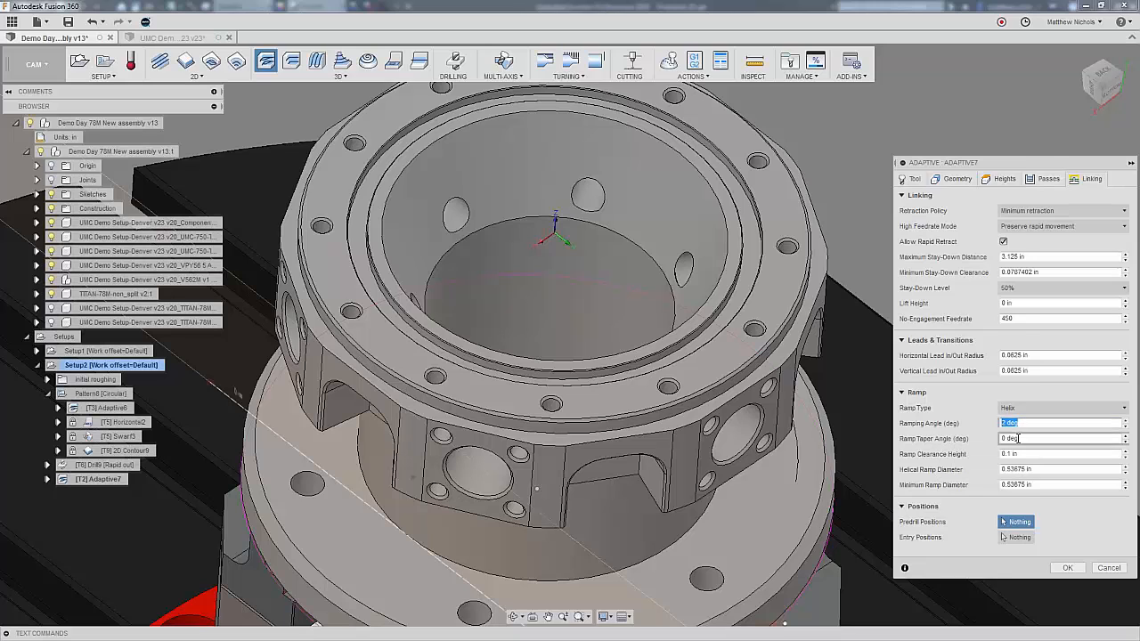
pyautogui.click(1025, 438)
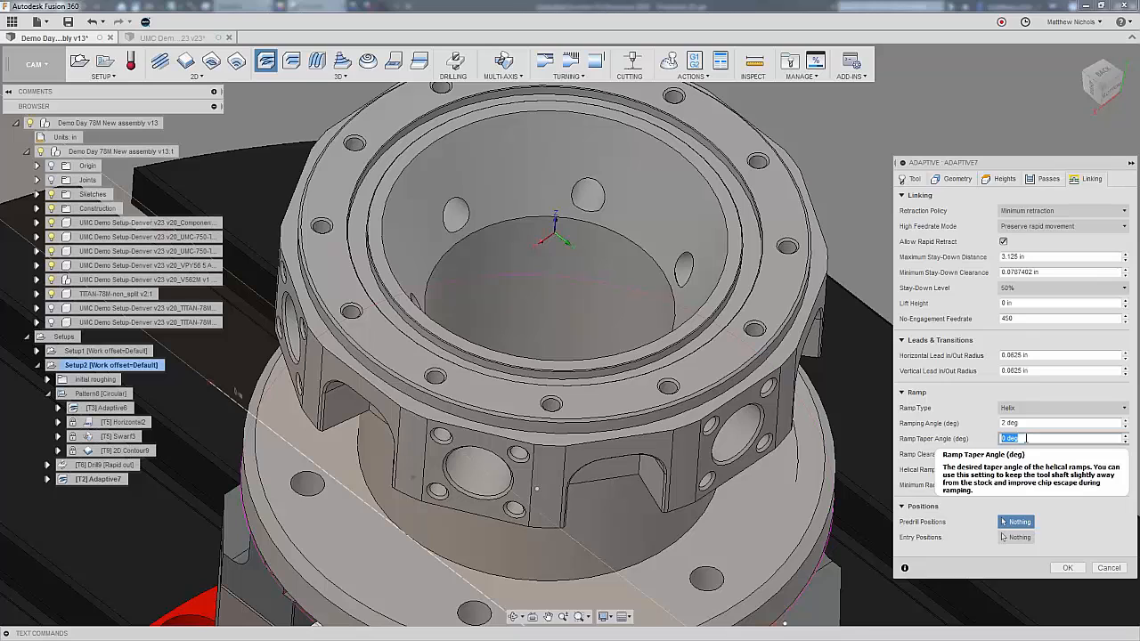
pyautogui.write('5')
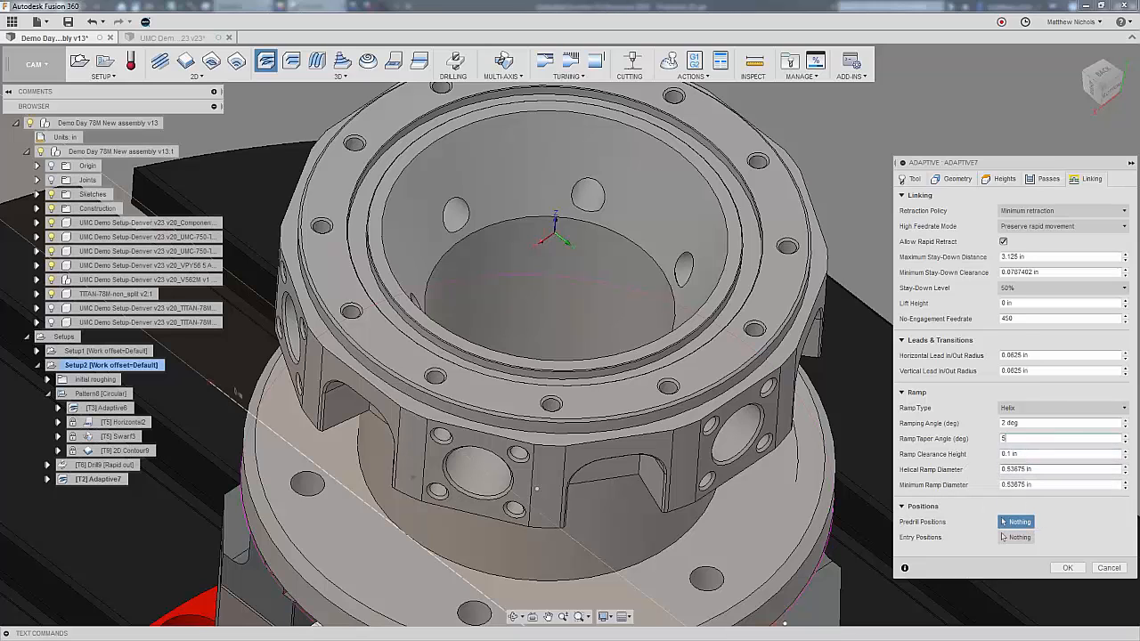
pyautogui.click(1069, 568)
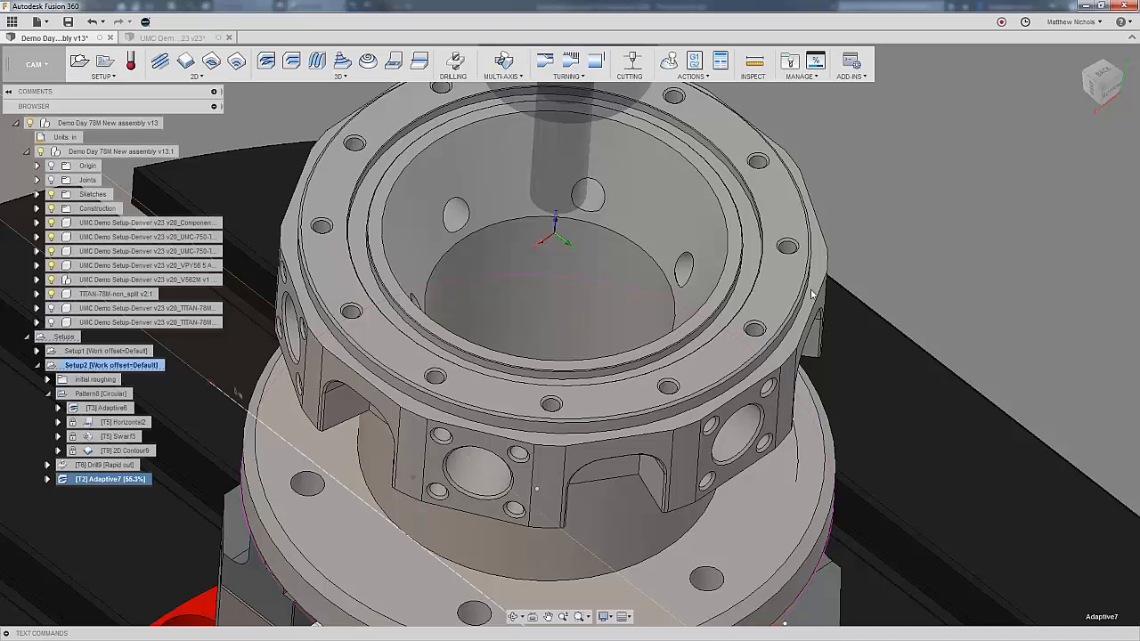
# Edit the bore Adaptive so its bottom height is measured from Model top with an offset of -tool_bodyLength-.03.
pyautogui.rightClick(105, 482)
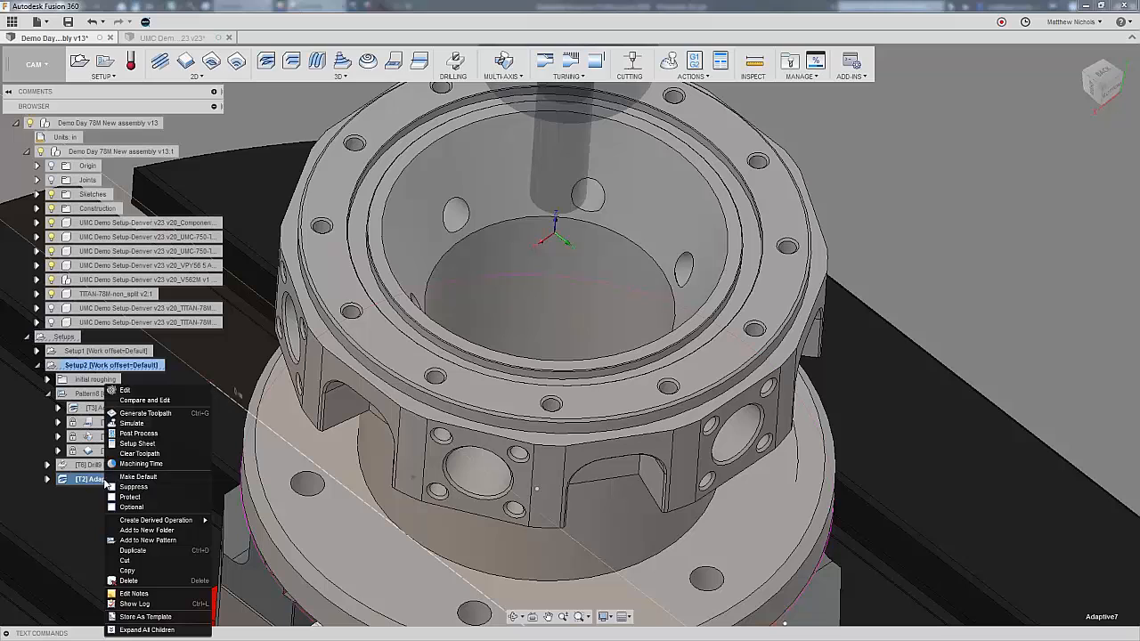
pyautogui.click(999, 261)
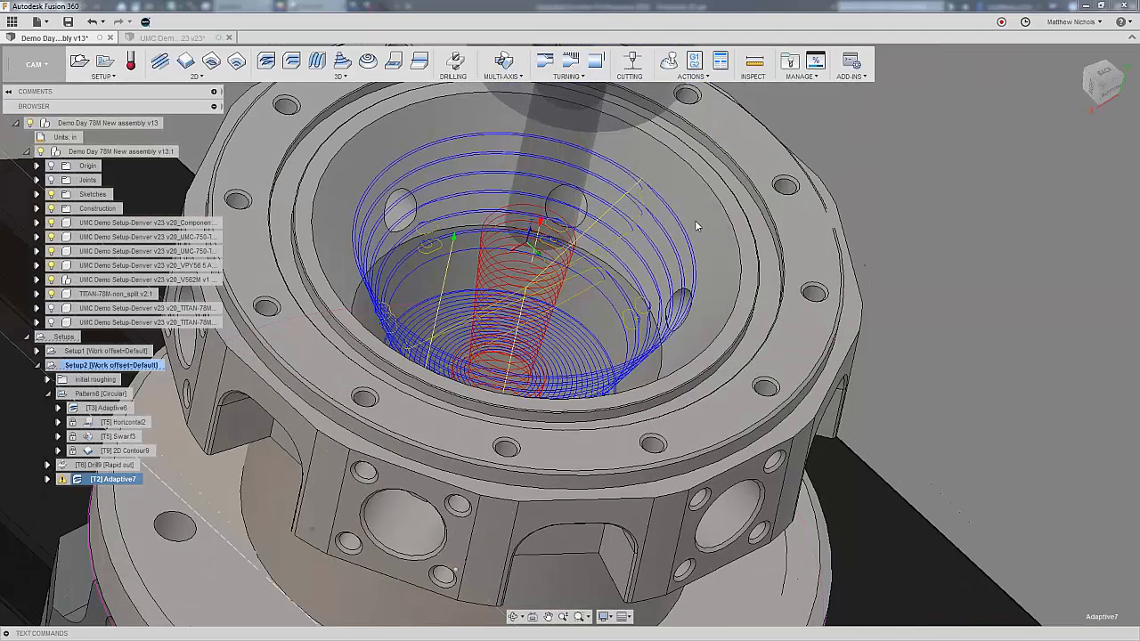
pyautogui.rightClick(112, 479)
pyautogui.click(149, 395)
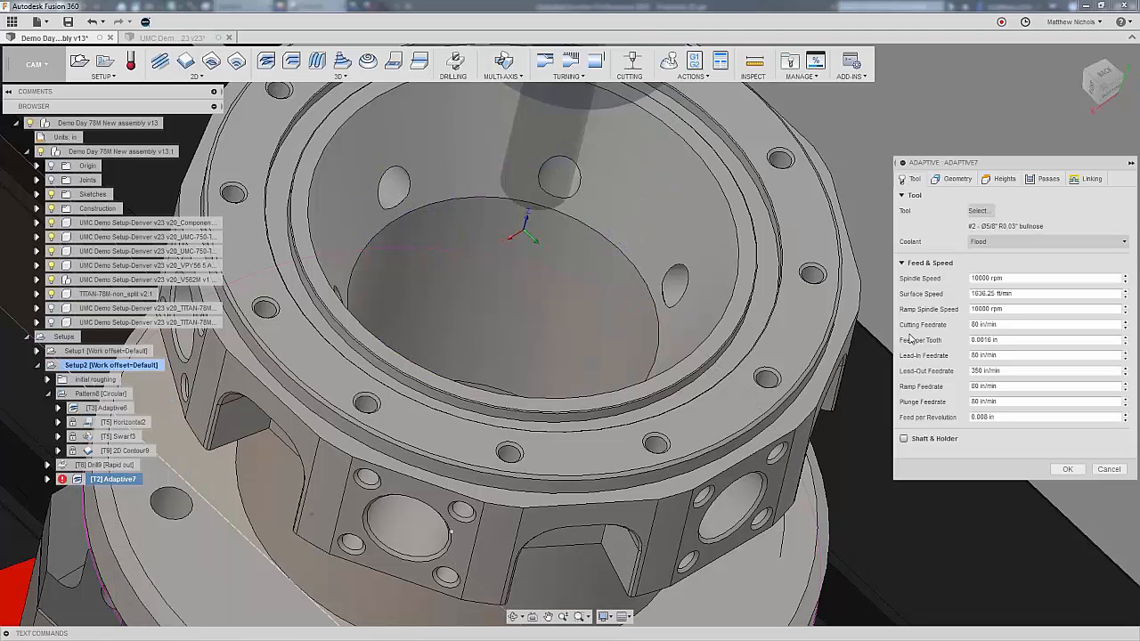
pyautogui.click(1008, 180)
pyautogui.click(979, 369)
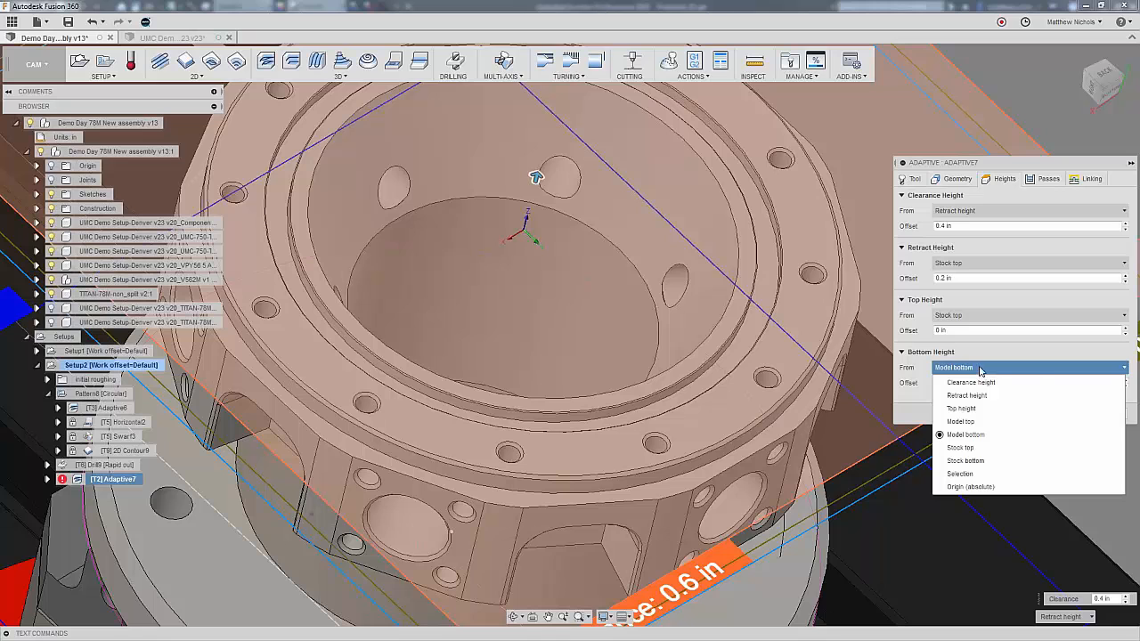
pyautogui.click(975, 422)
pyautogui.click(944, 382)
pyautogui.write('-')
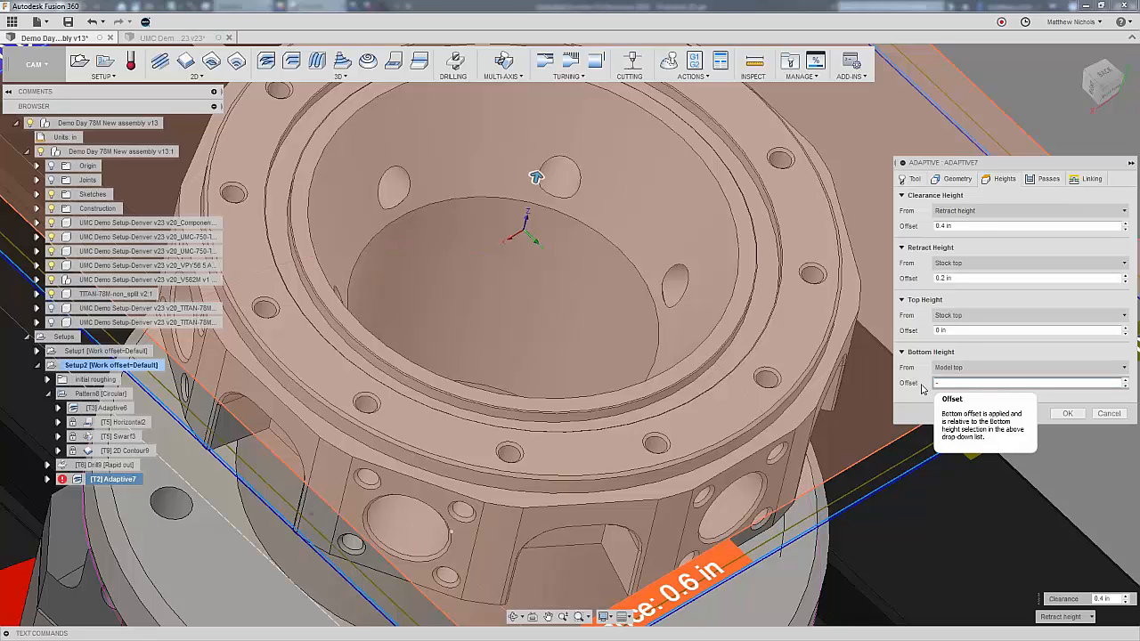
pyautogui.write('tool_bodyLength-.03')
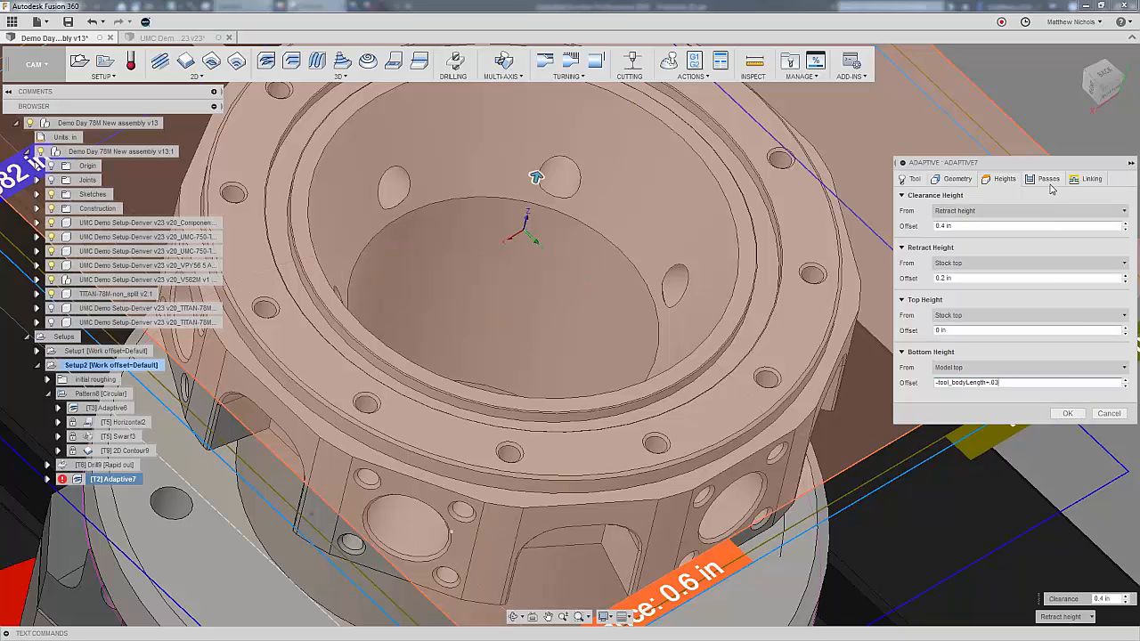
# Show the last hidden TITAN-78M component so its plain bore wall covers the cross holes.
pyautogui.click(958, 179)
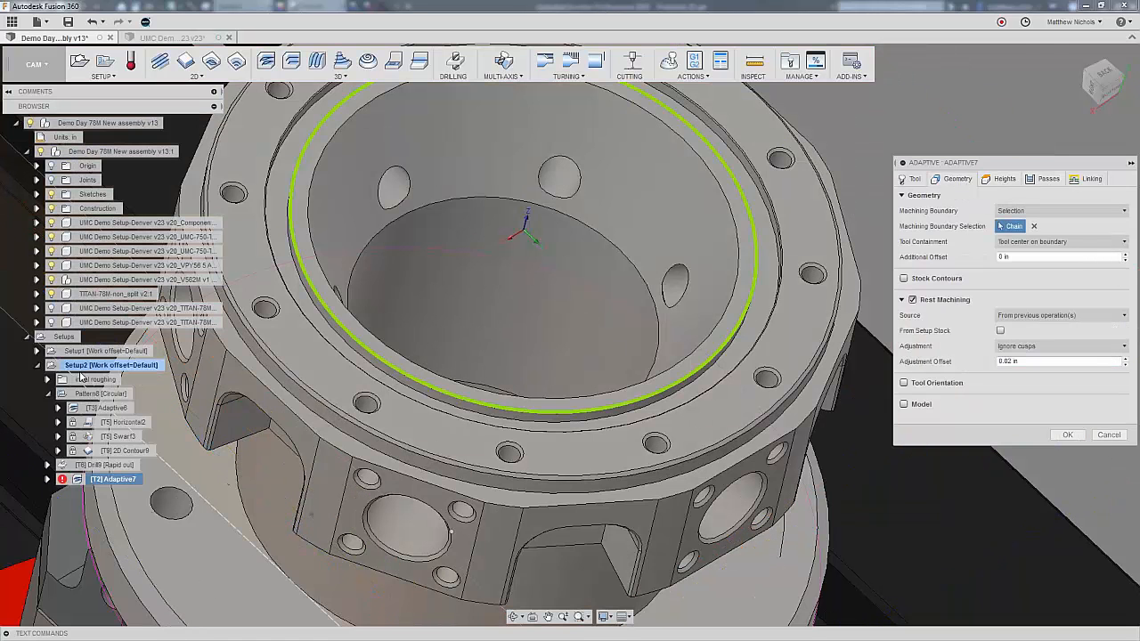
pyautogui.click(51, 308)
pyautogui.click(51, 308)
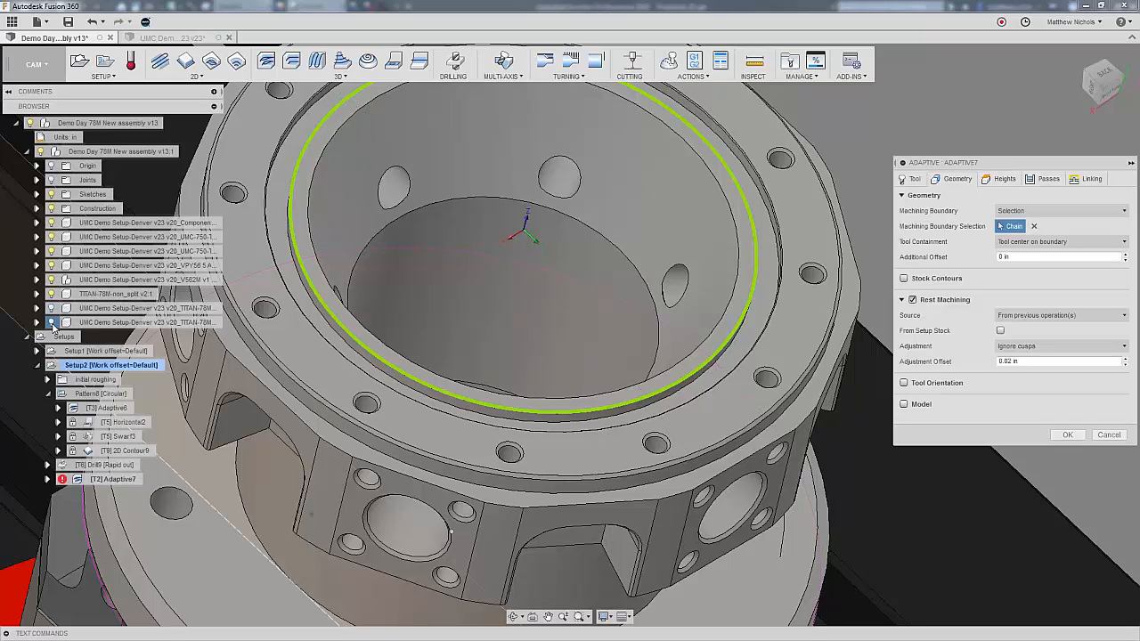
pyautogui.click(52, 322)
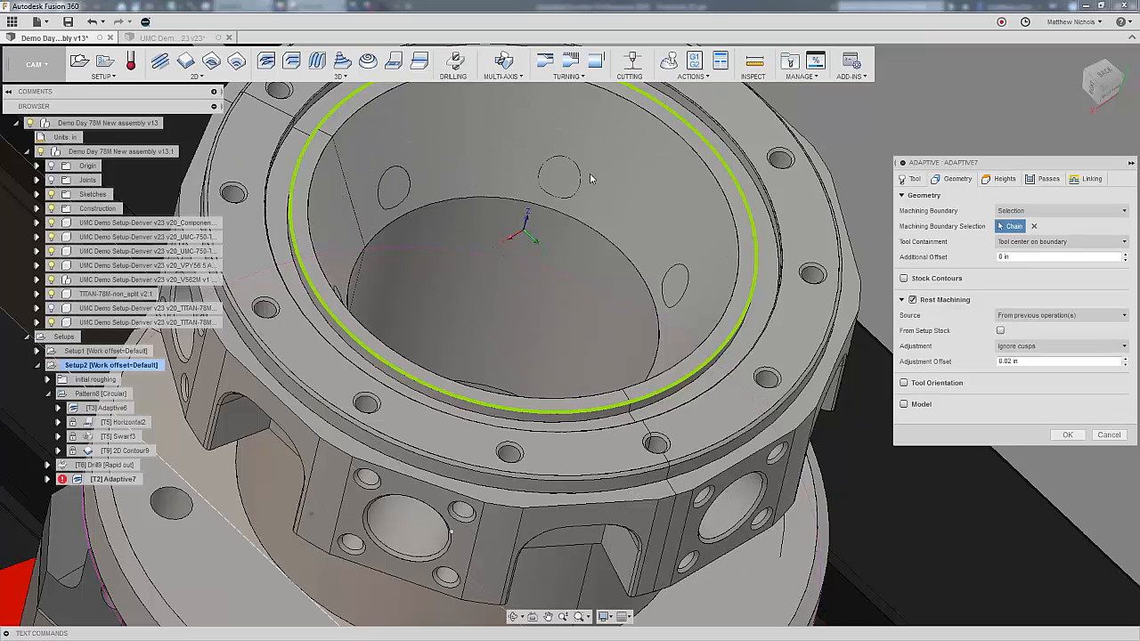
# Enable Model for the bore Adaptive, add the bore's inner wall face as a model surface, and regenerate the toolpath.
pyautogui.click(903, 403)
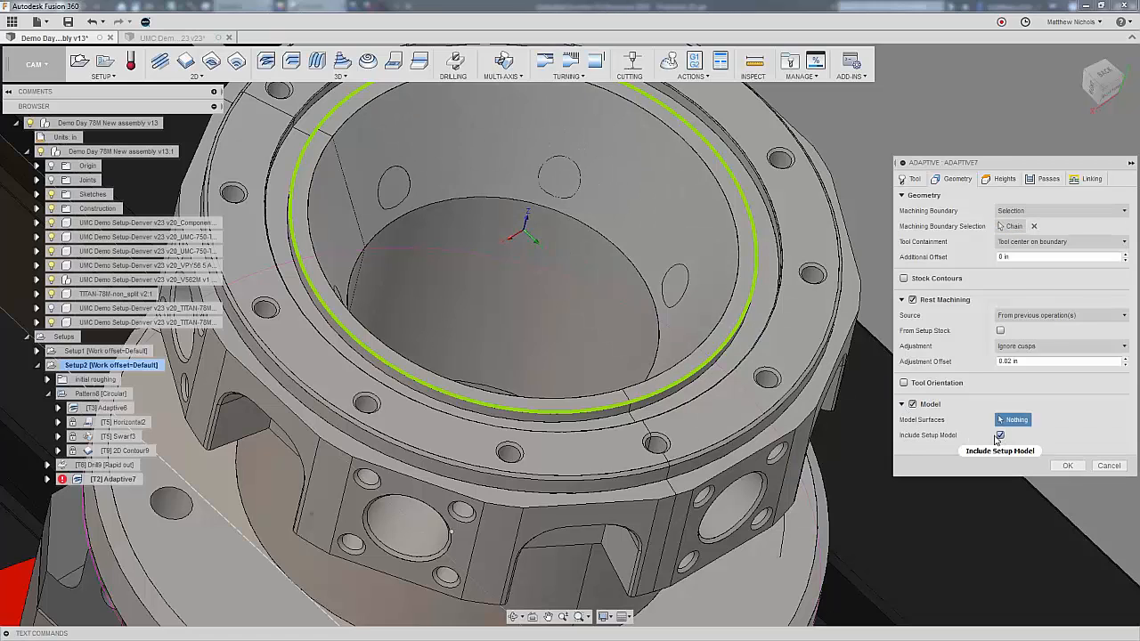
pyautogui.click(679, 289)
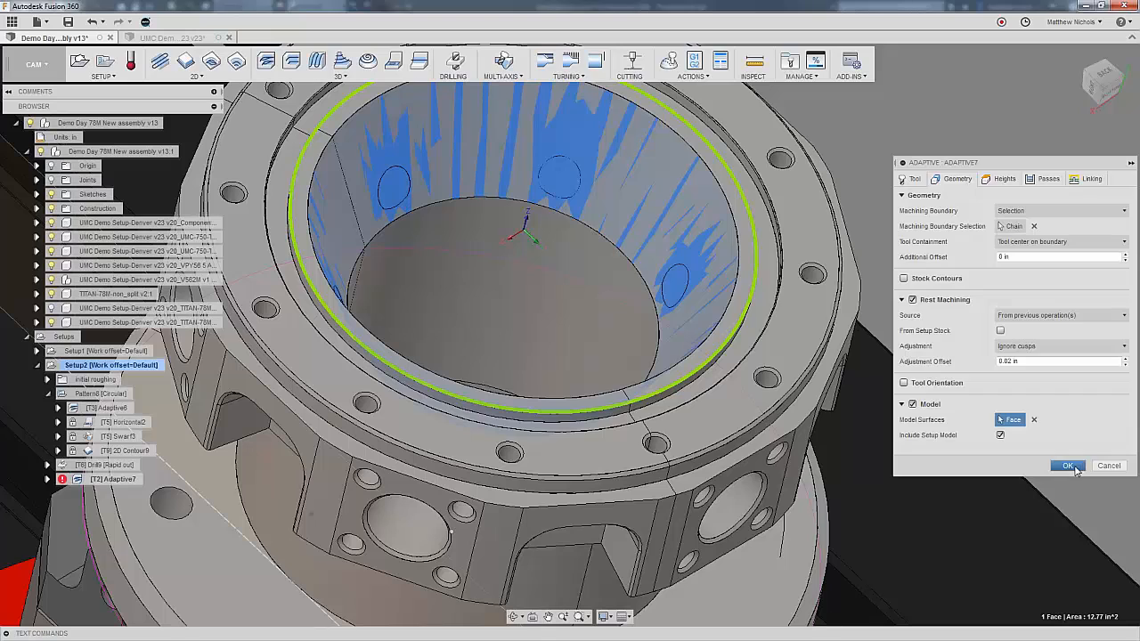
pyautogui.click(1069, 464)
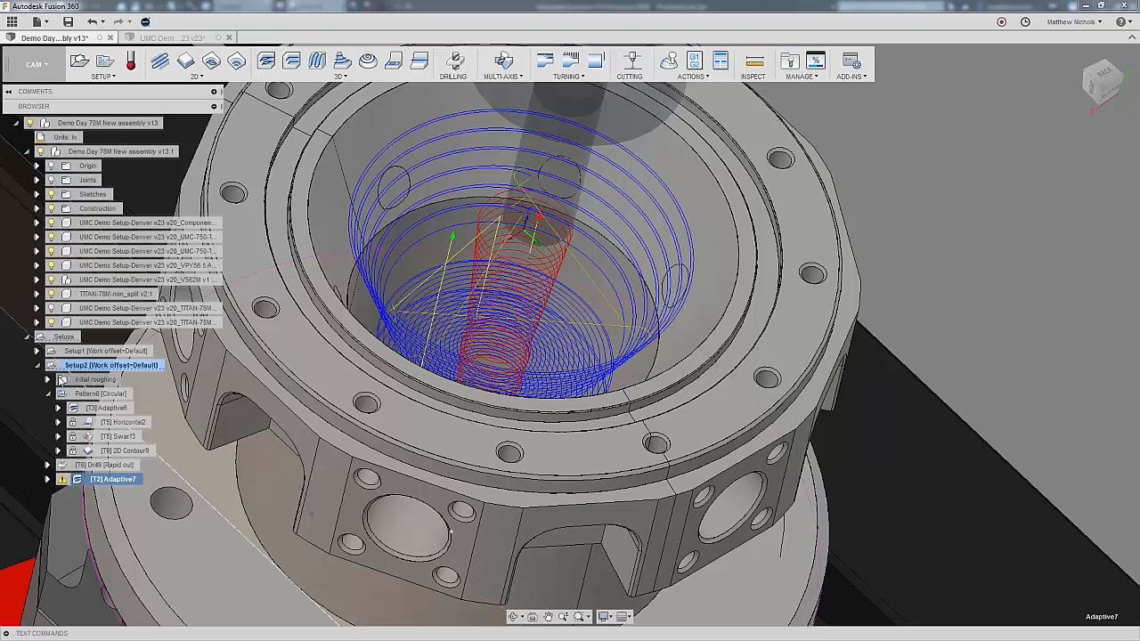
# Examine the Shaft & Holder modes offered for the bore Adaptive and discard the edit.
pyautogui.rightClick(104, 481)
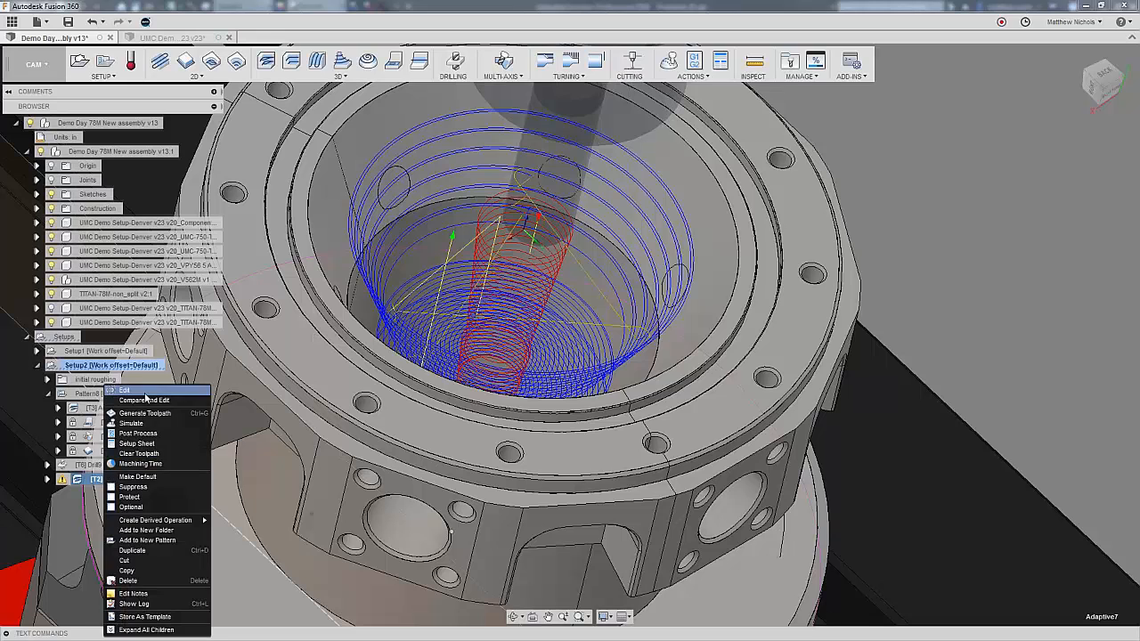
pyautogui.click(125, 392)
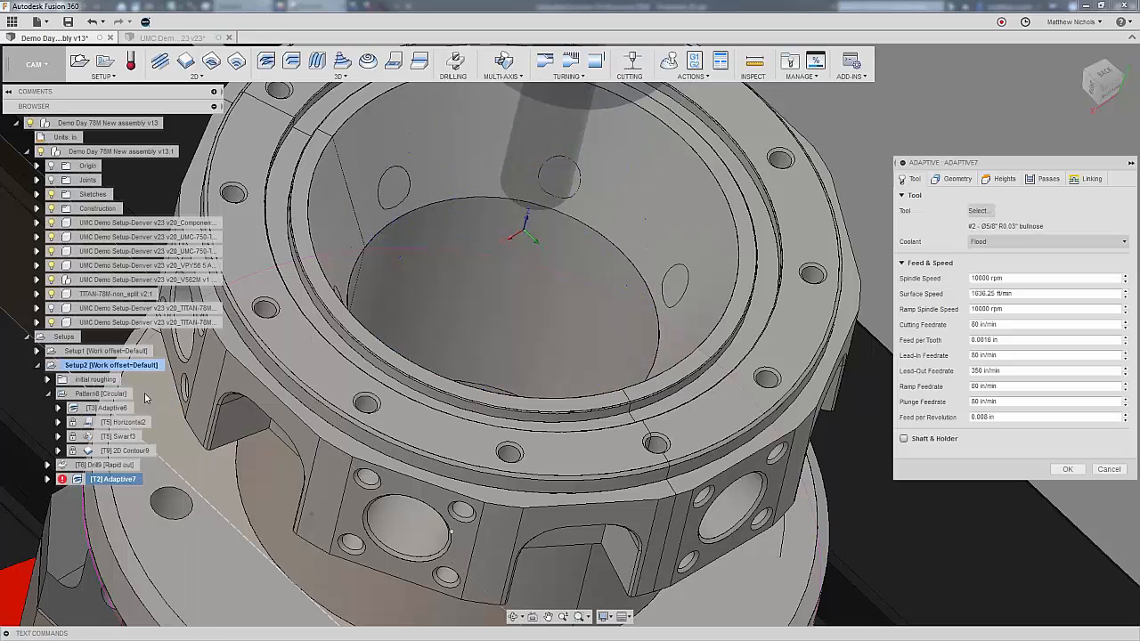
pyautogui.click(905, 441)
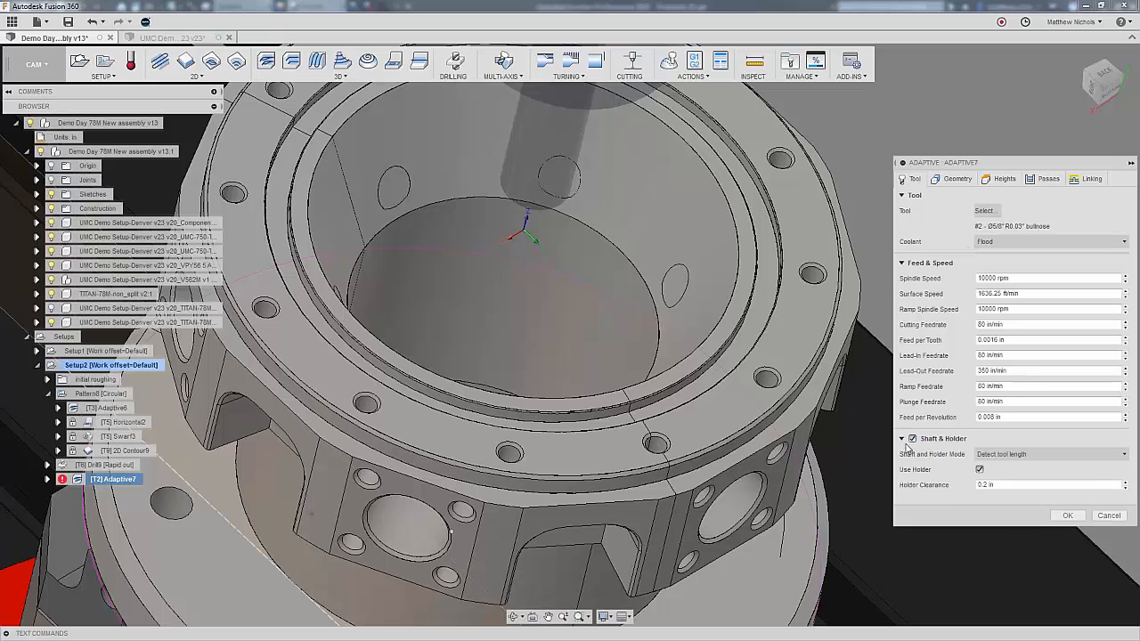
pyautogui.click(1012, 458)
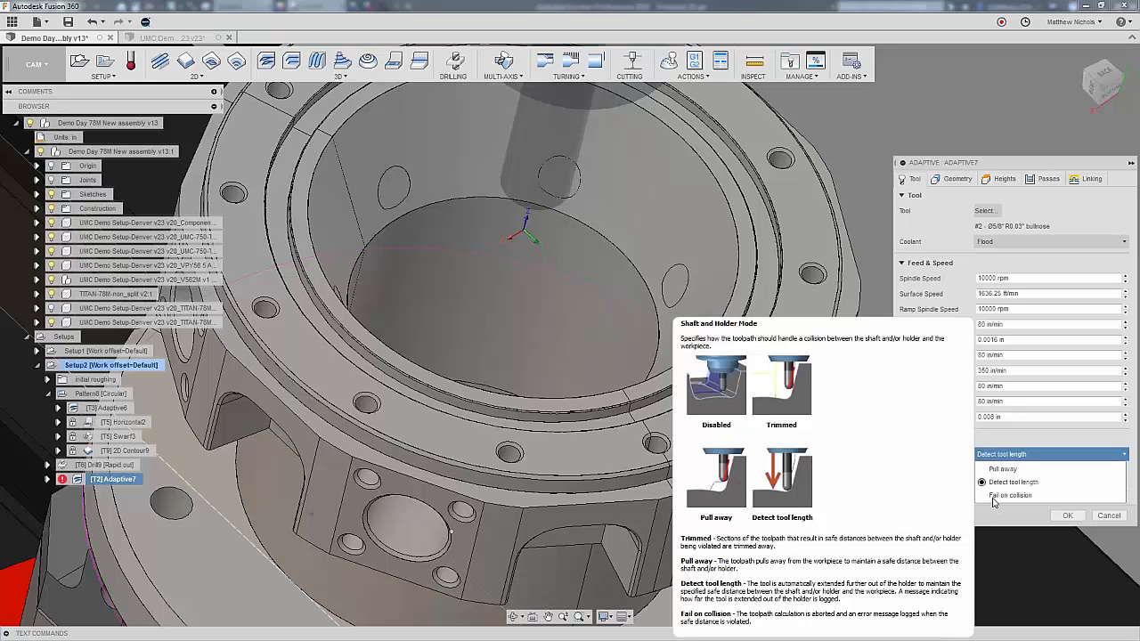
pyautogui.click(1028, 450)
pyautogui.click(1108, 517)
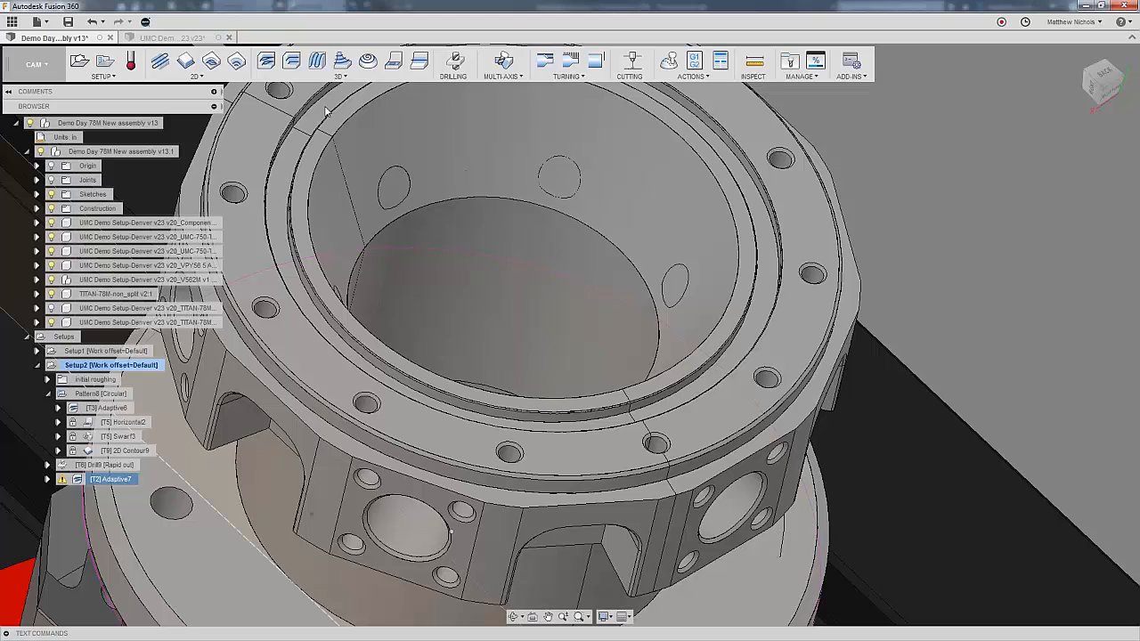
# Examine the Shaft & Holder modes offered by a trial 3D Pocket operation and discard the operation.
pyautogui.click(291, 61)
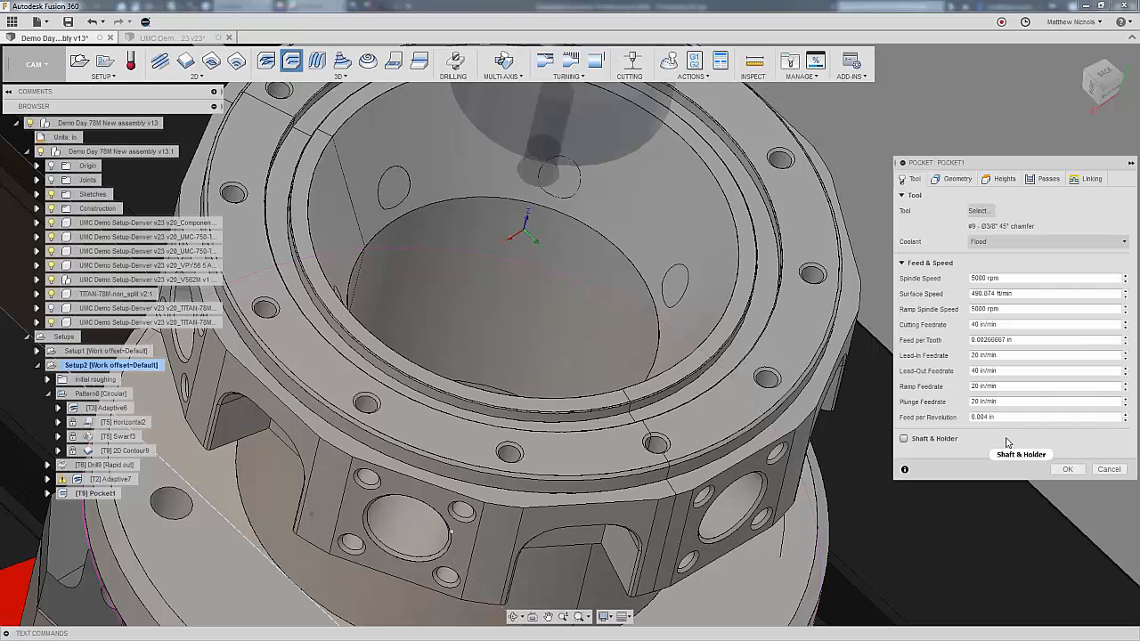
pyautogui.click(903, 438)
pyautogui.click(1027, 454)
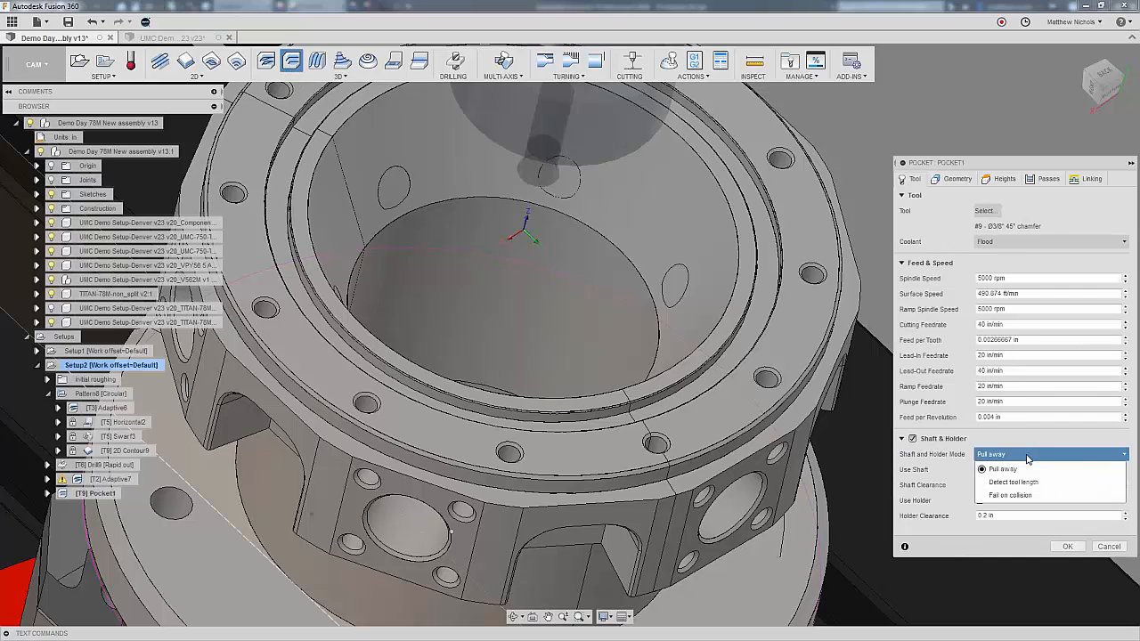
pyautogui.click(1027, 455)
pyautogui.click(1028, 455)
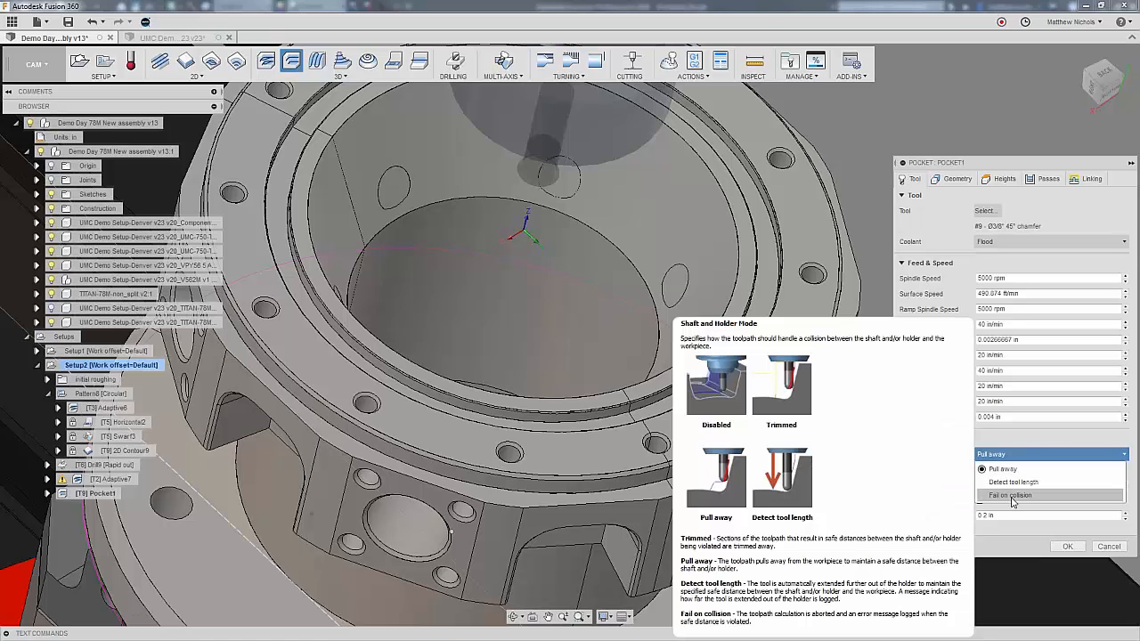
pyautogui.click(1109, 545)
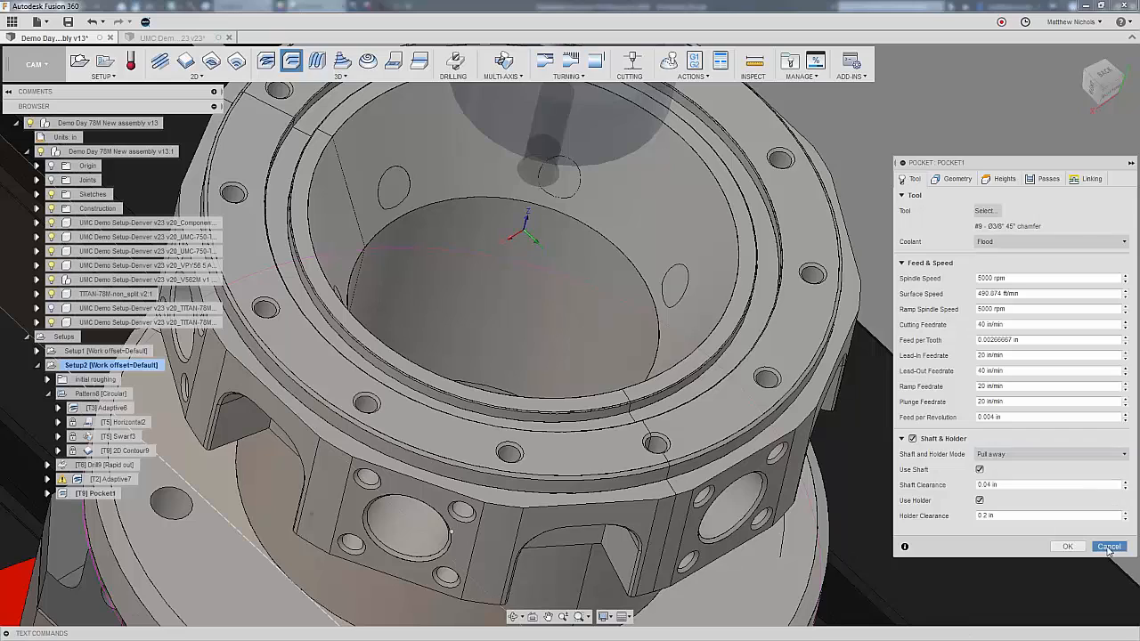
pyautogui.click(1110, 546)
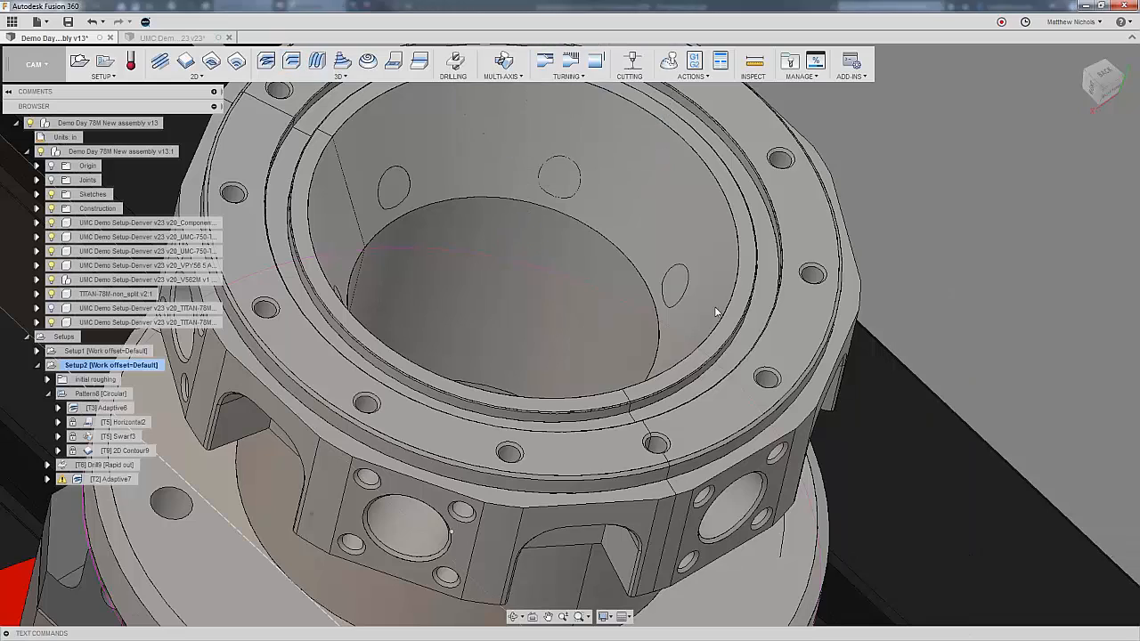
# Examine the Shaft & Holder modes offered by a trial 3D Contour operation, including Pull away and Trimmed, and discard the operation.
pyautogui.click(345, 66)
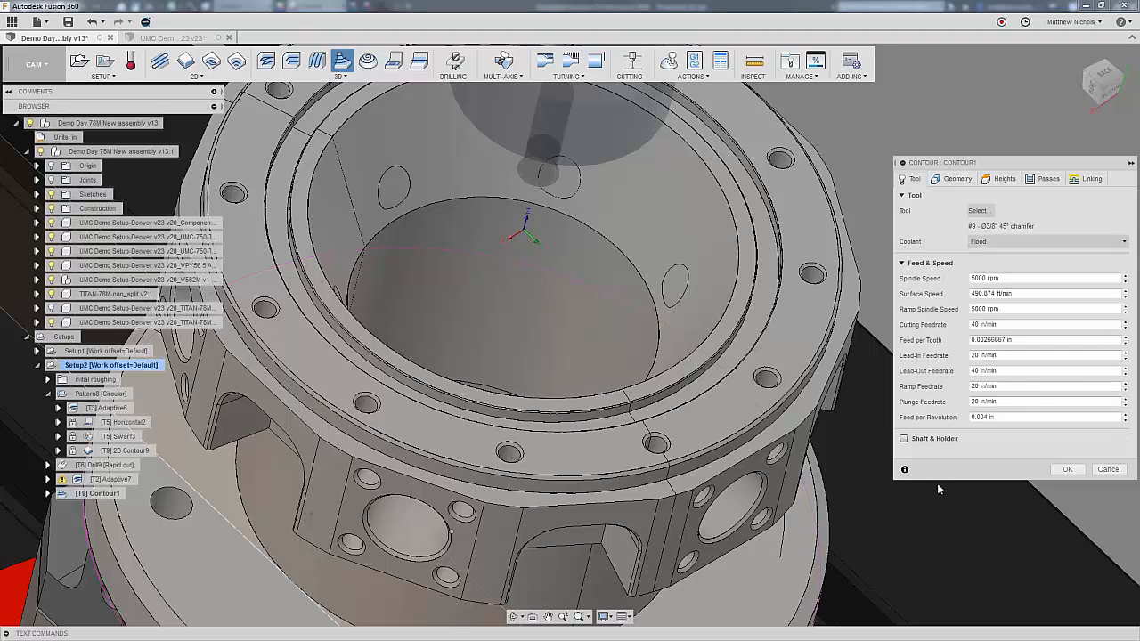
pyautogui.click(904, 438)
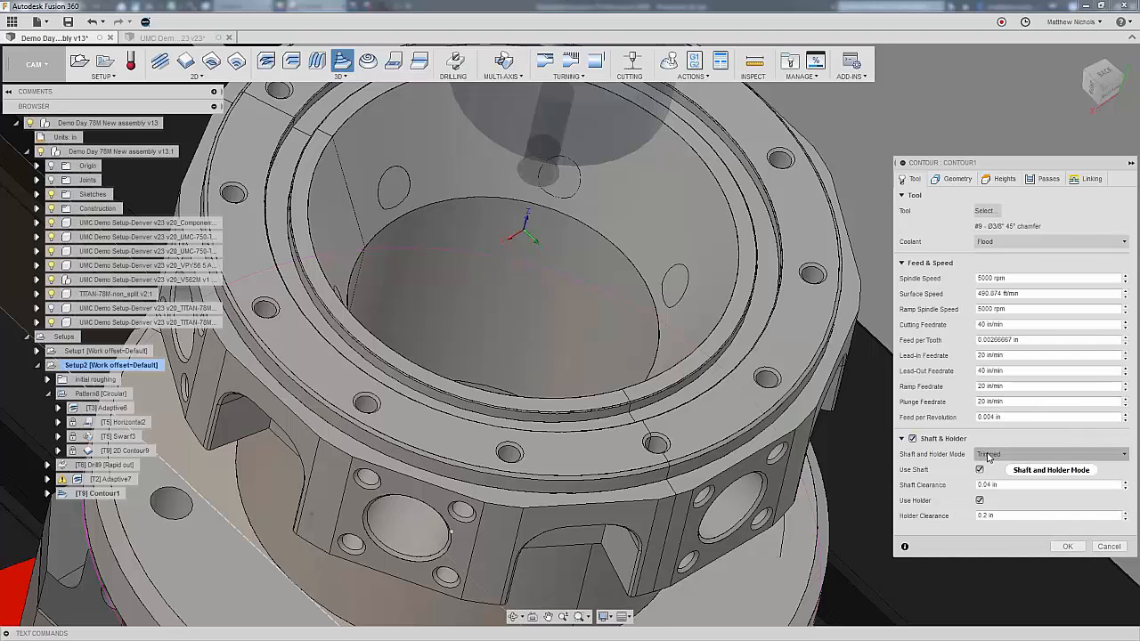
pyautogui.click(989, 456)
pyautogui.click(1012, 475)
pyautogui.click(1009, 458)
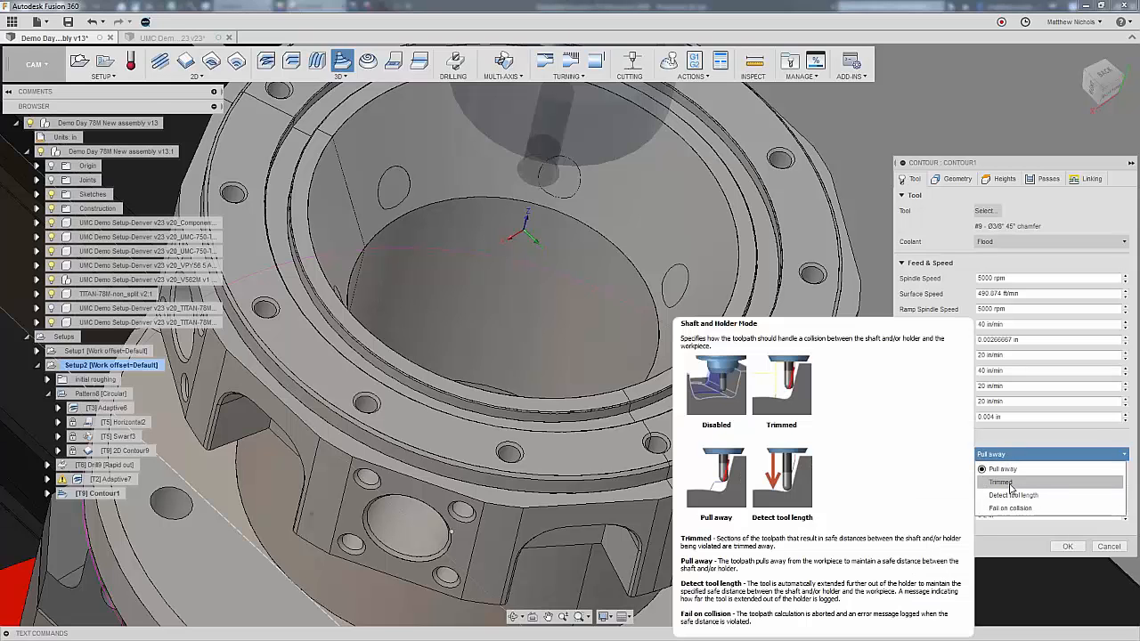
pyautogui.click(1023, 549)
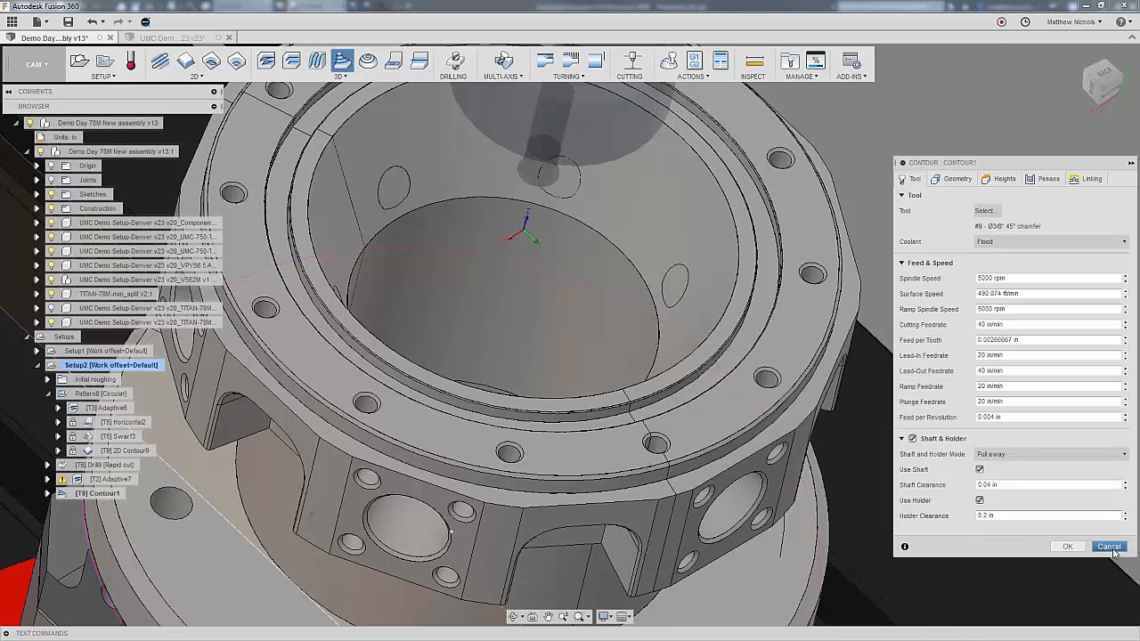
pyautogui.click(1110, 546)
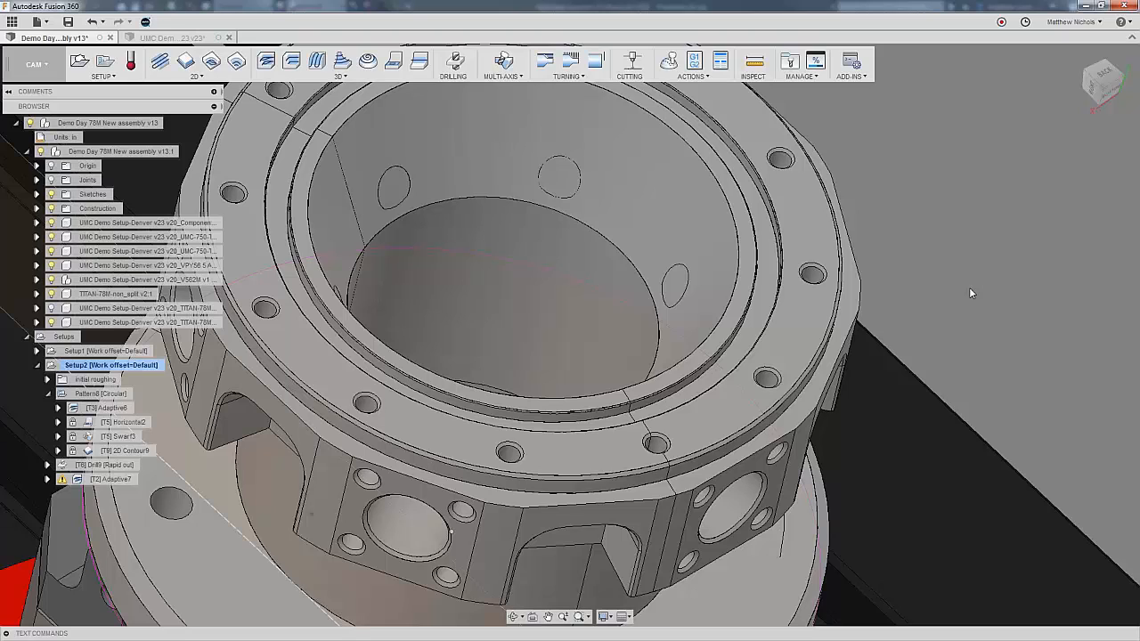
# Create a multi-axis Swarf operation in Setup2 using tool #3, the 1/2 in R0.03 in bullnose.
pyautogui.click(504, 62)
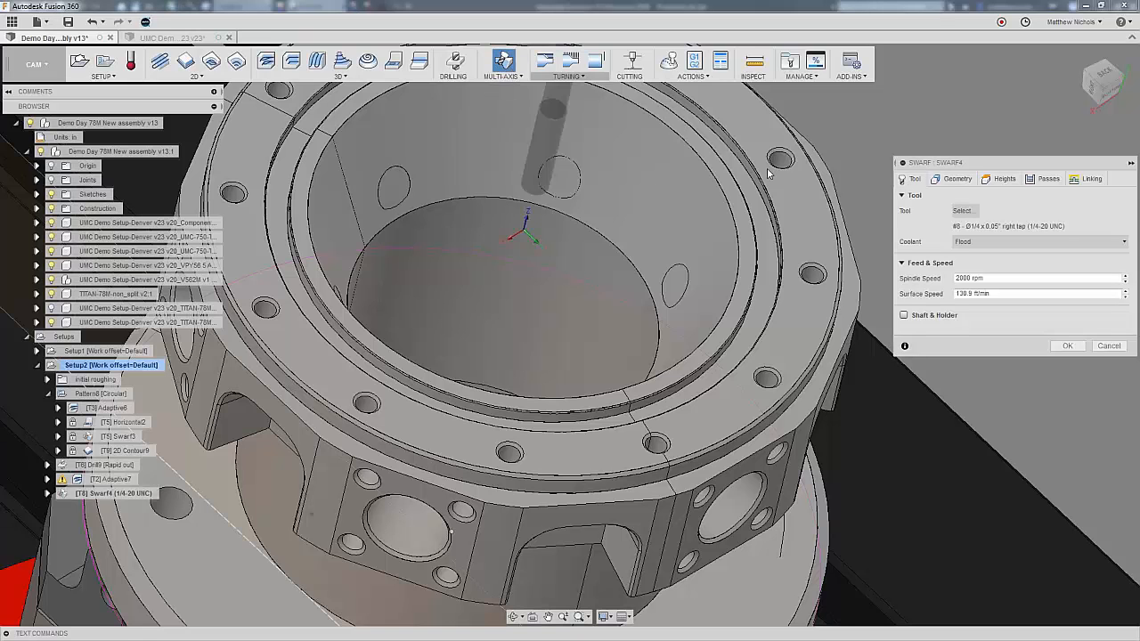
pyautogui.click(964, 211)
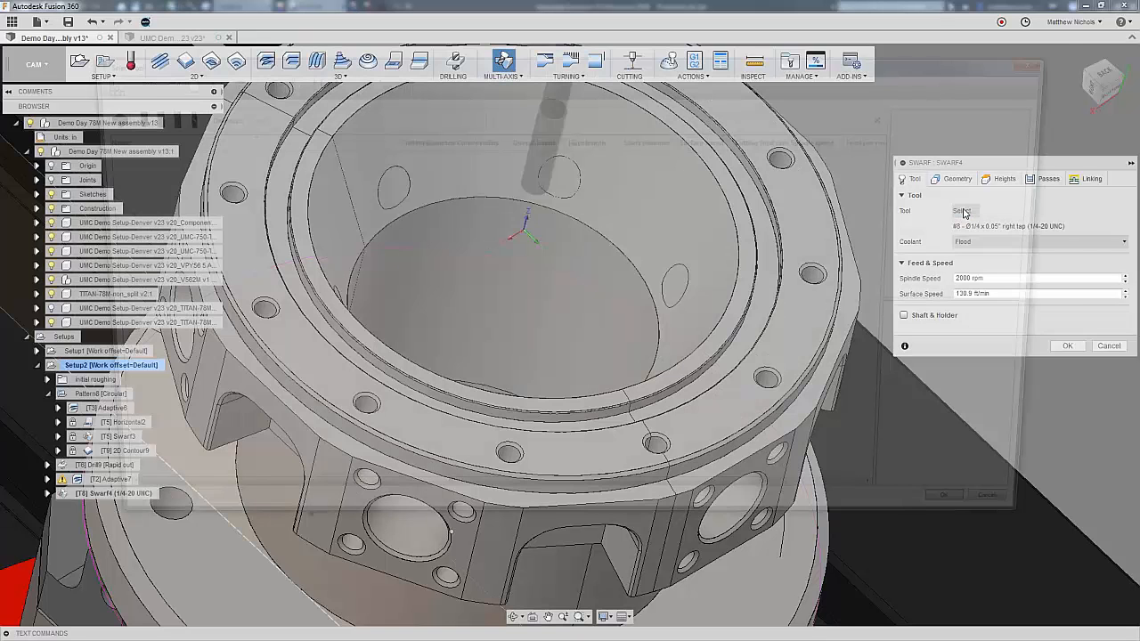
pyautogui.click(997, 527)
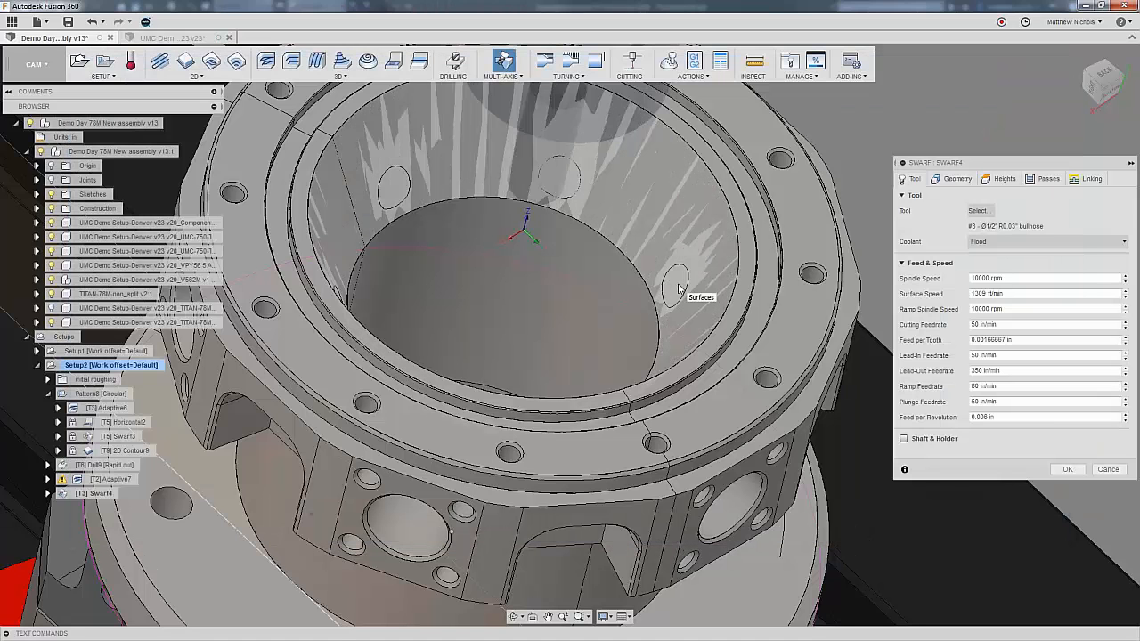
# Select the tapered bore wall face as the Swarf surface, set synchronization mode to Constant slope, and generate the toolpath.
pyautogui.click(960, 180)
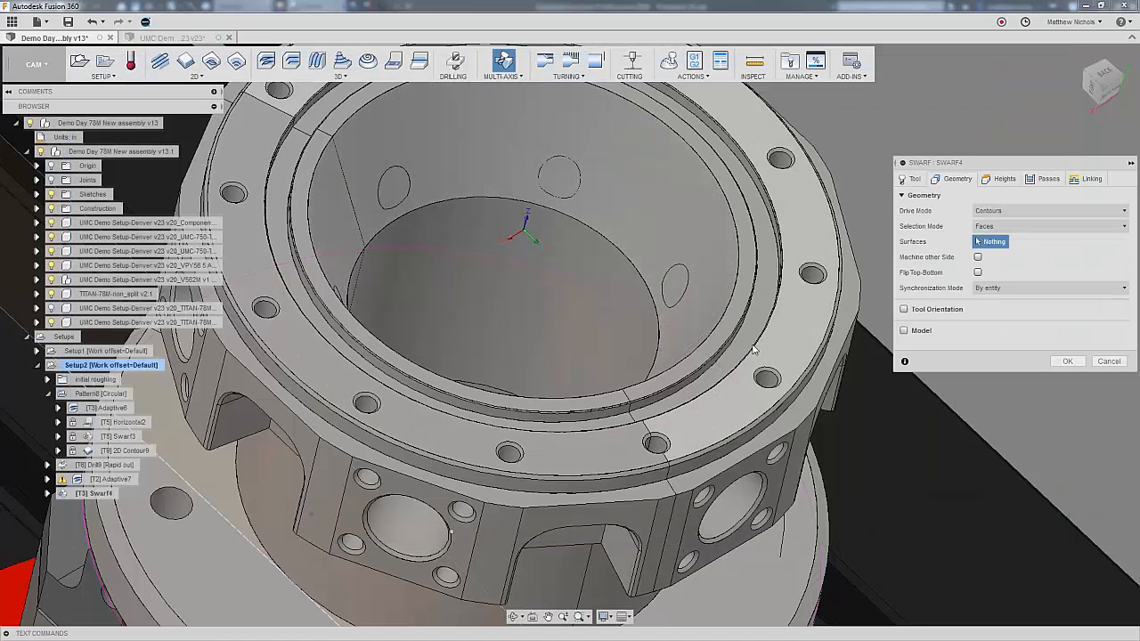
pyautogui.click(677, 286)
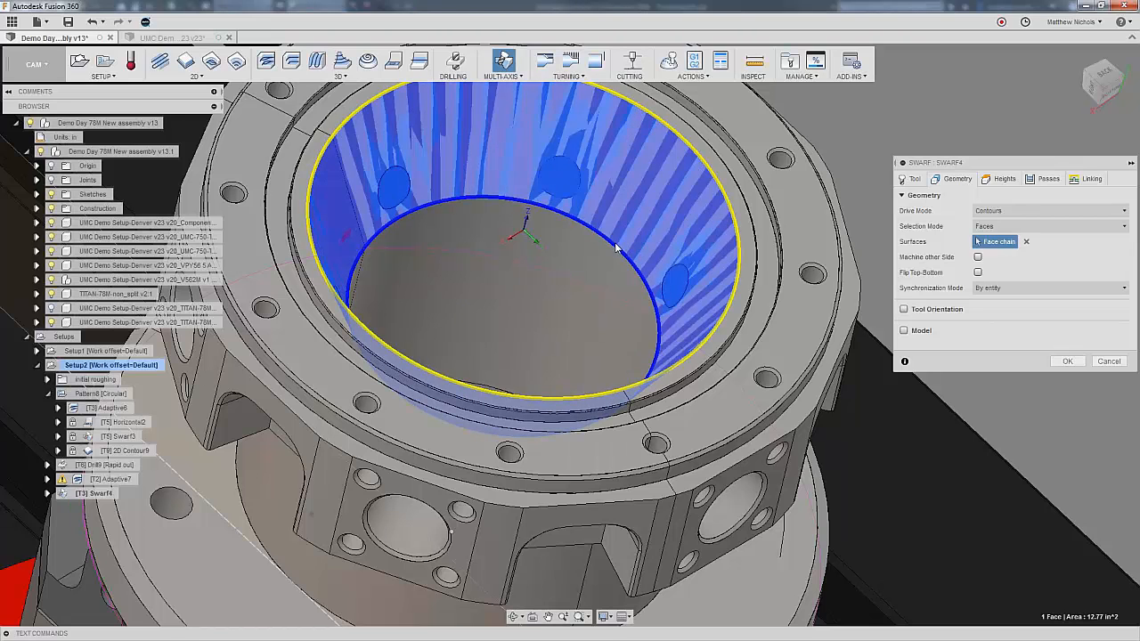
pyautogui.click(1060, 288)
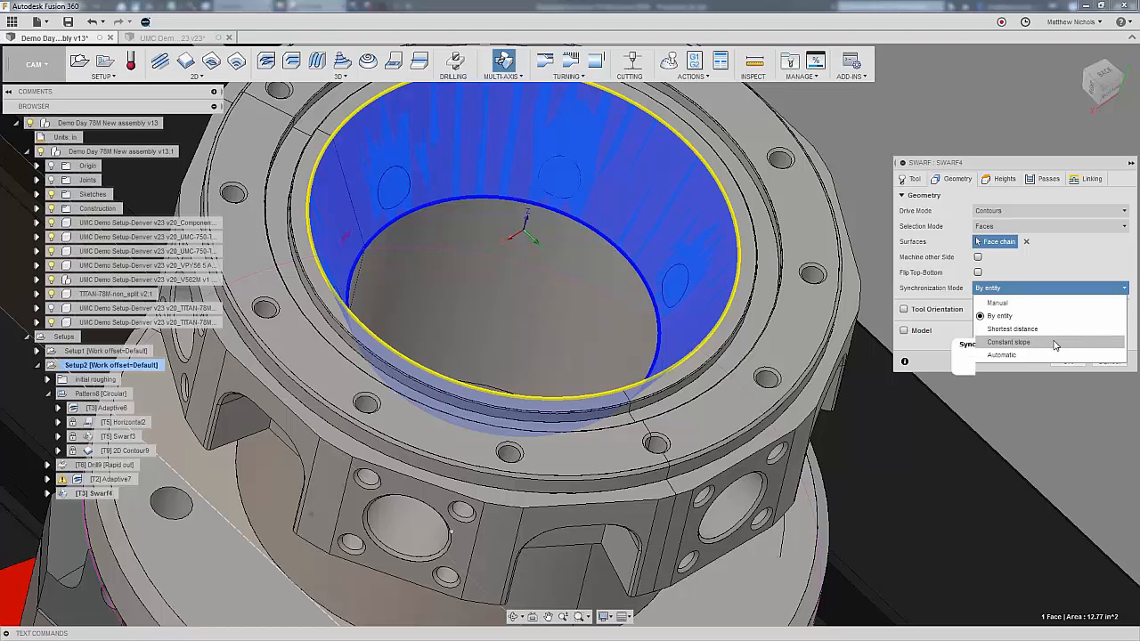
pyautogui.click(1055, 344)
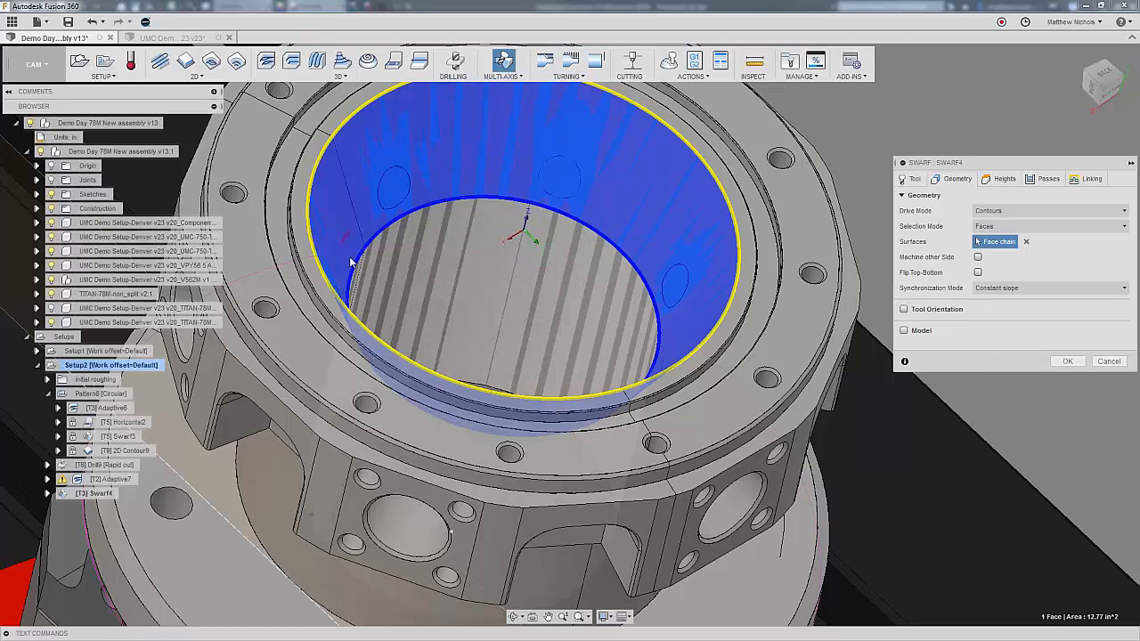
pyautogui.click(1067, 362)
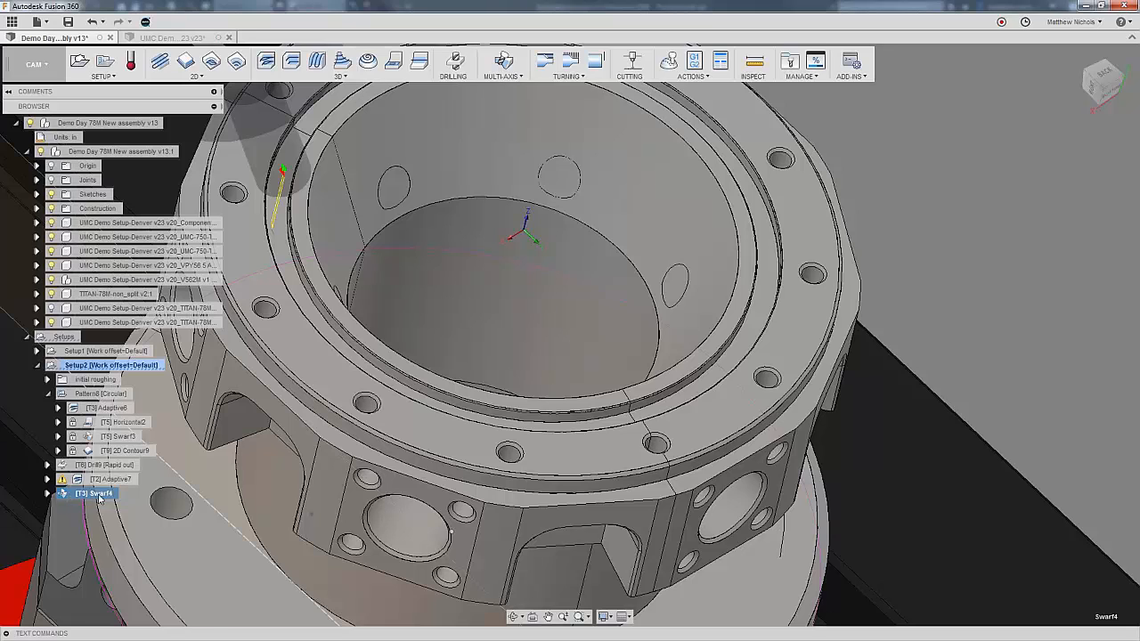
# Edit the bore-wall Swarf operation to put its machining side inside the bore and regenerate the toolpath.
pyautogui.rightClick(100, 497)
pyautogui.click(142, 392)
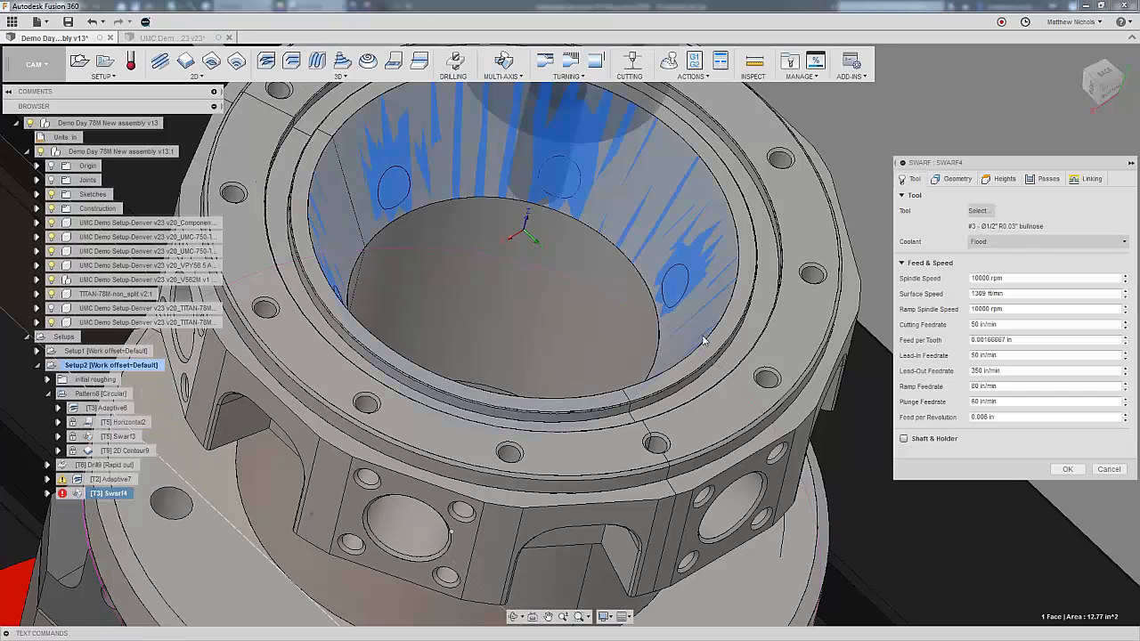
pyautogui.click(970, 182)
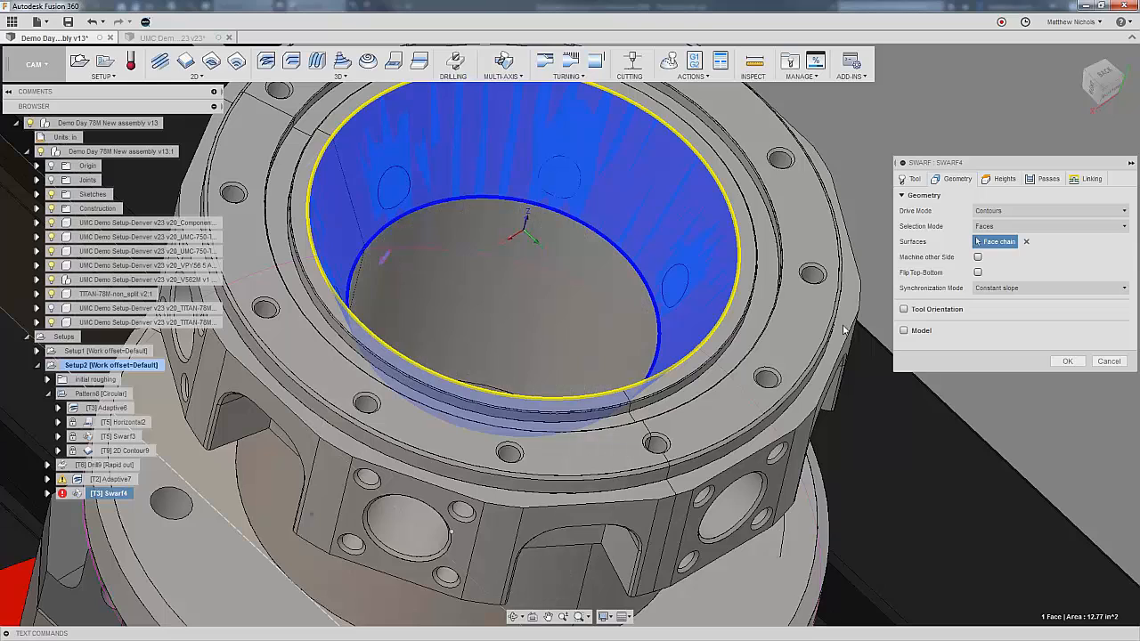
pyautogui.click(1068, 361)
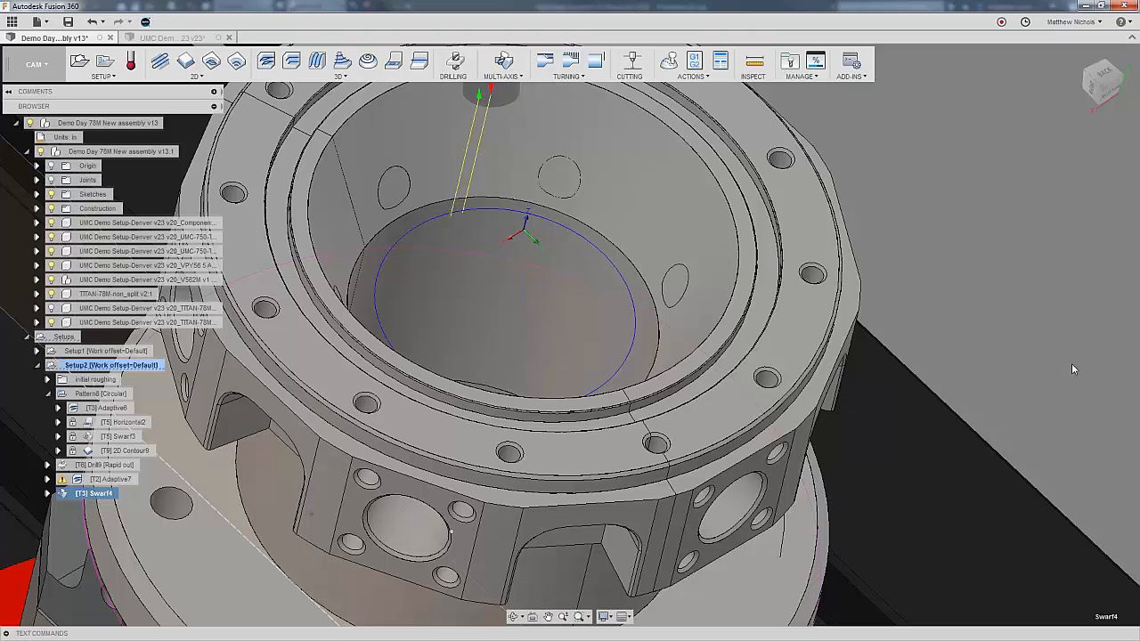
pyautogui.click(994, 308)
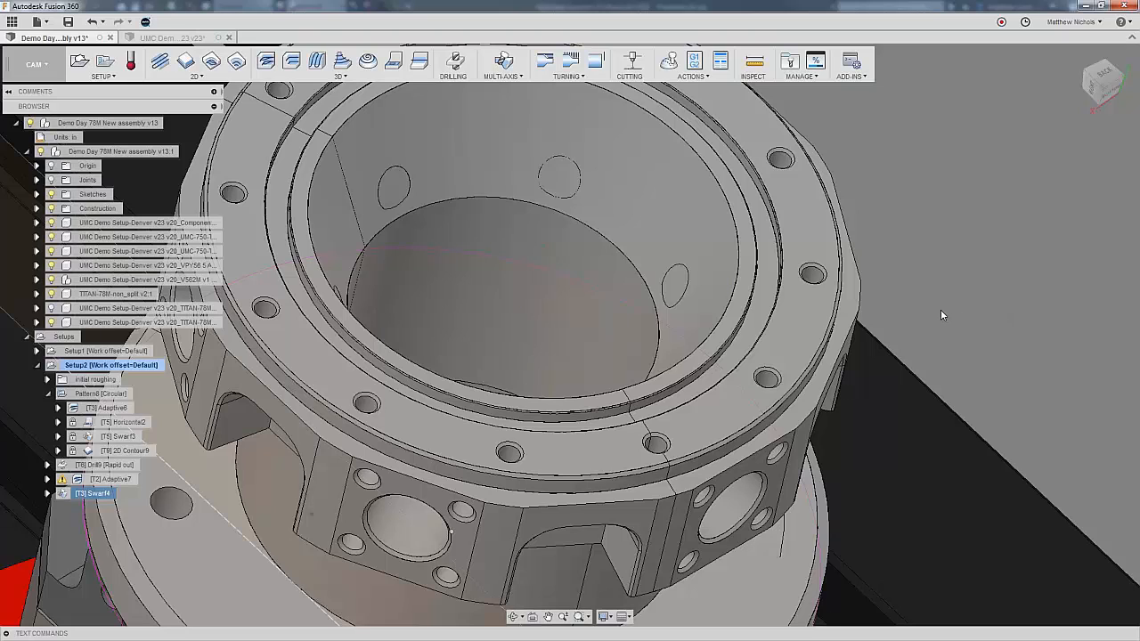
pyautogui.click(1030, 329)
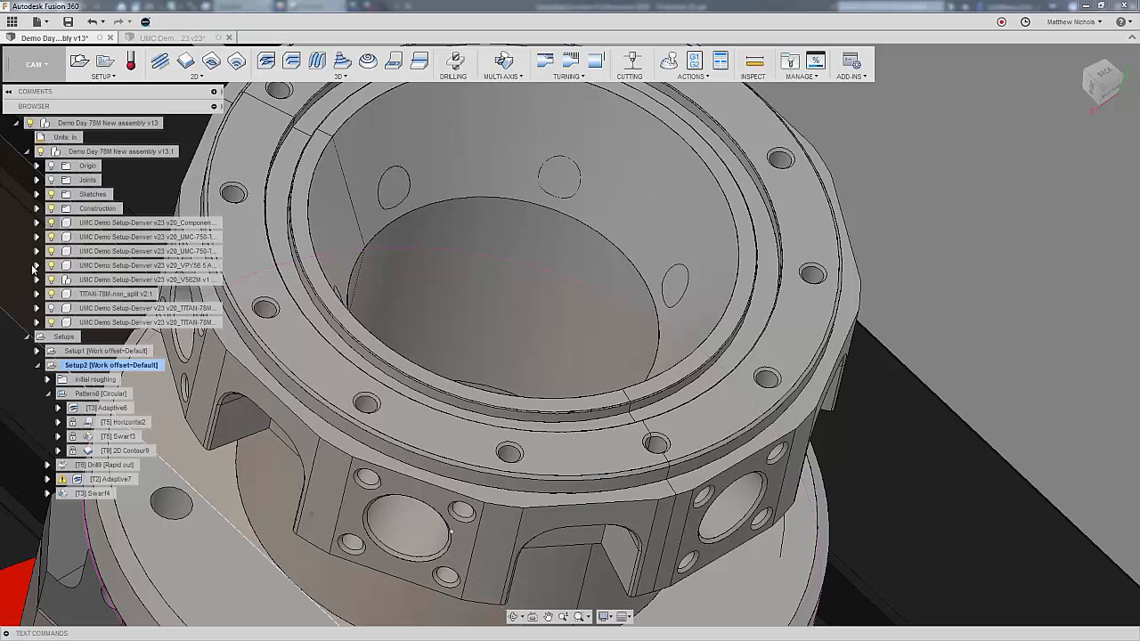
# Examine the operations in Setup1's initial roughing and 4th axis, side pockets, tapped holes and circular pocket, and Top of Part folders.
pyautogui.click(37, 364)
pyautogui.click(36, 351)
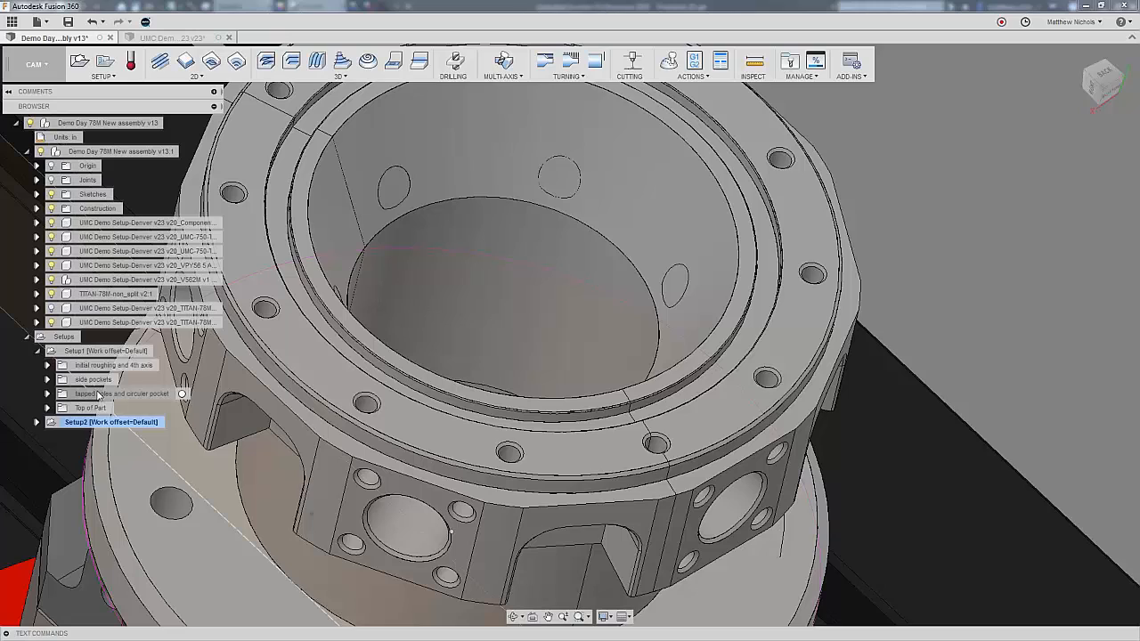
pyautogui.click(47, 408)
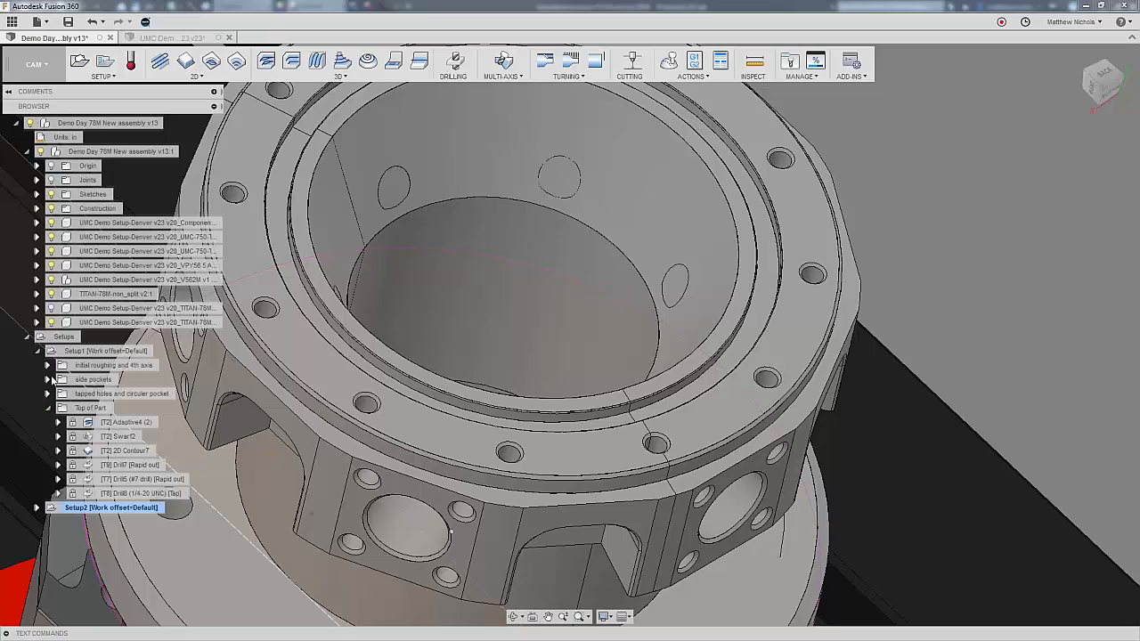
pyautogui.click(47, 408)
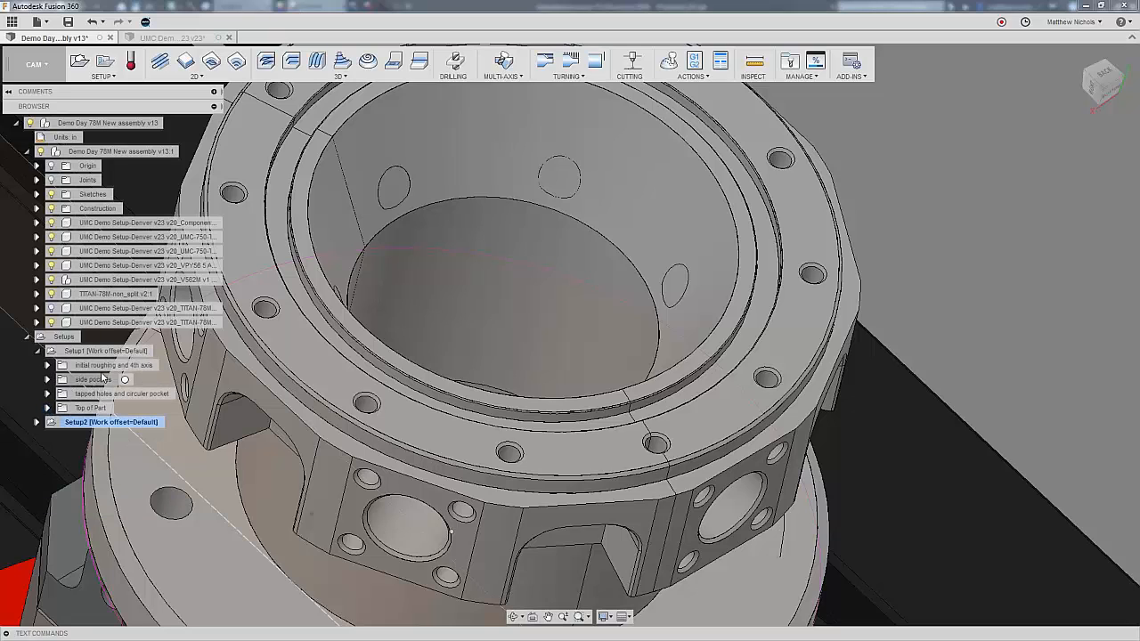
pyautogui.click(47, 408)
pyautogui.click(47, 394)
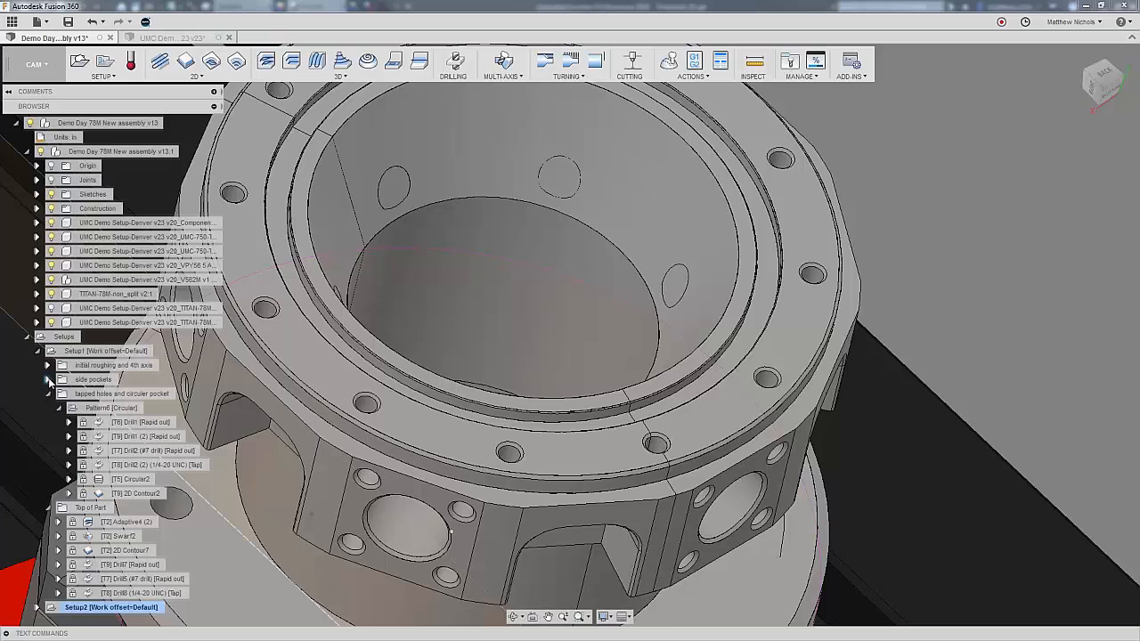
pyautogui.click(48, 379)
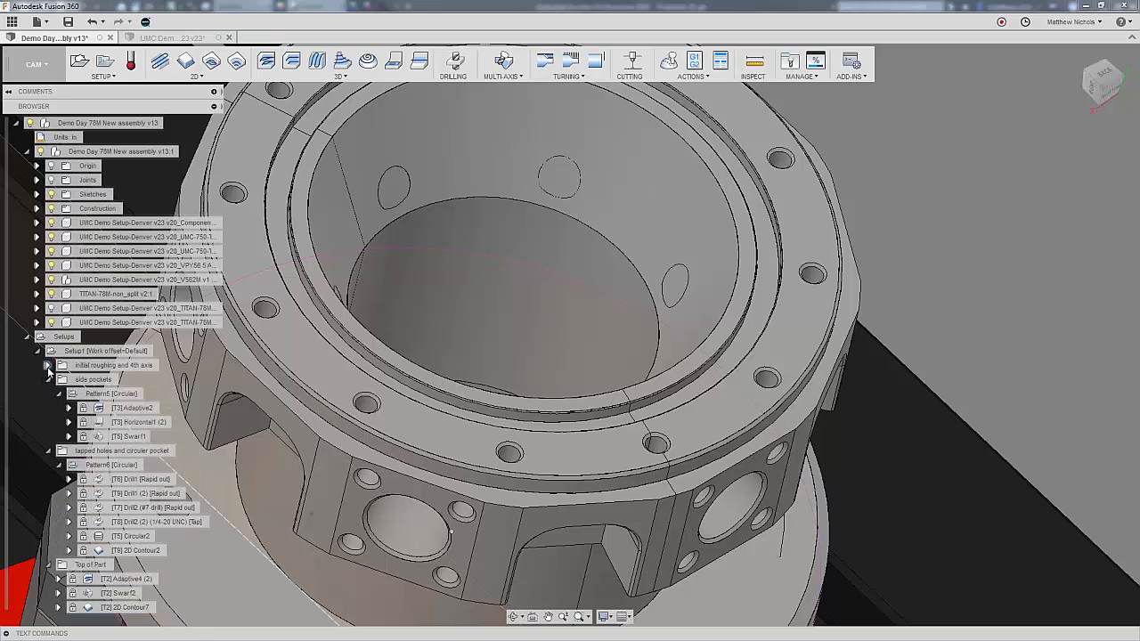
pyautogui.click(48, 366)
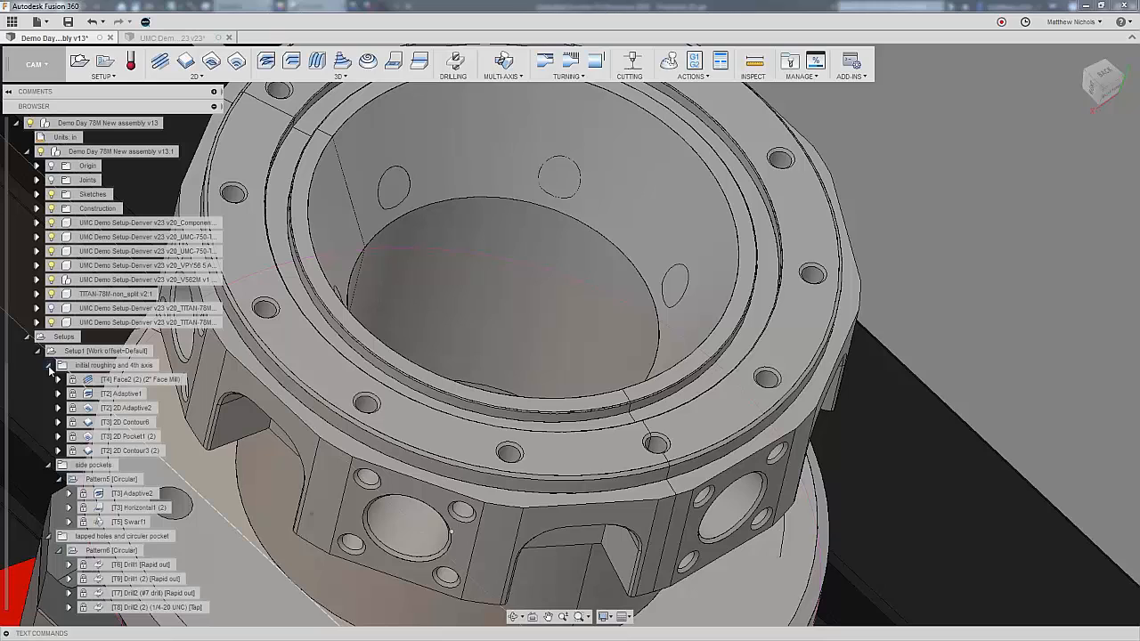
pyautogui.click(49, 366)
pyautogui.click(48, 379)
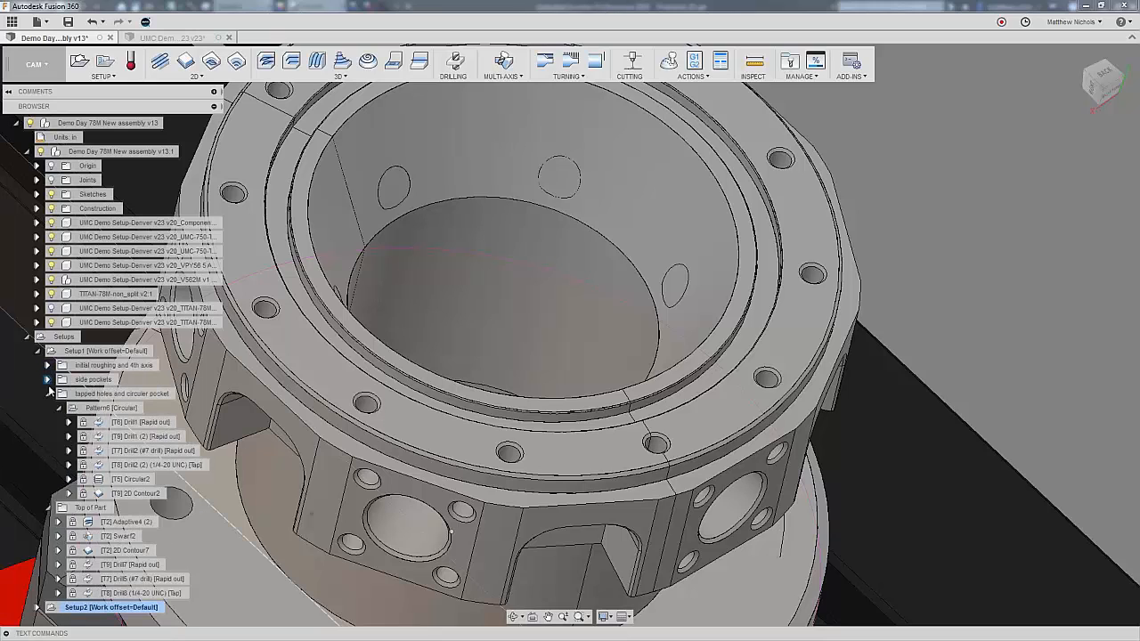
pyautogui.click(49, 393)
pyautogui.click(48, 408)
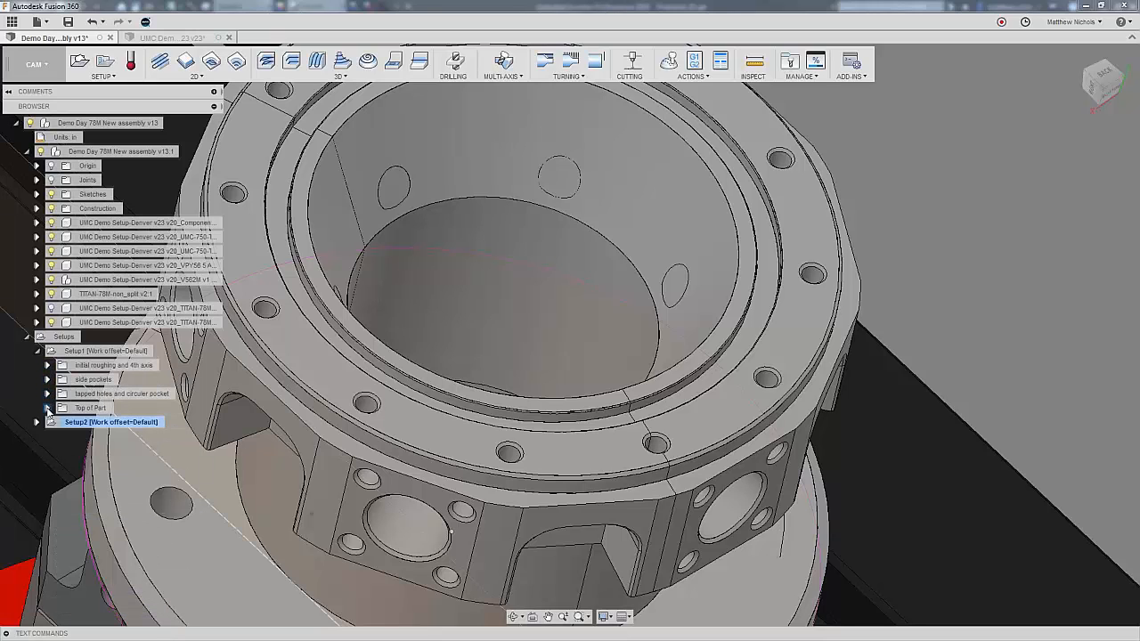
# Open the CAM Samples project in the data panel and look through its folders and sample files.
pyautogui.click(12, 22)
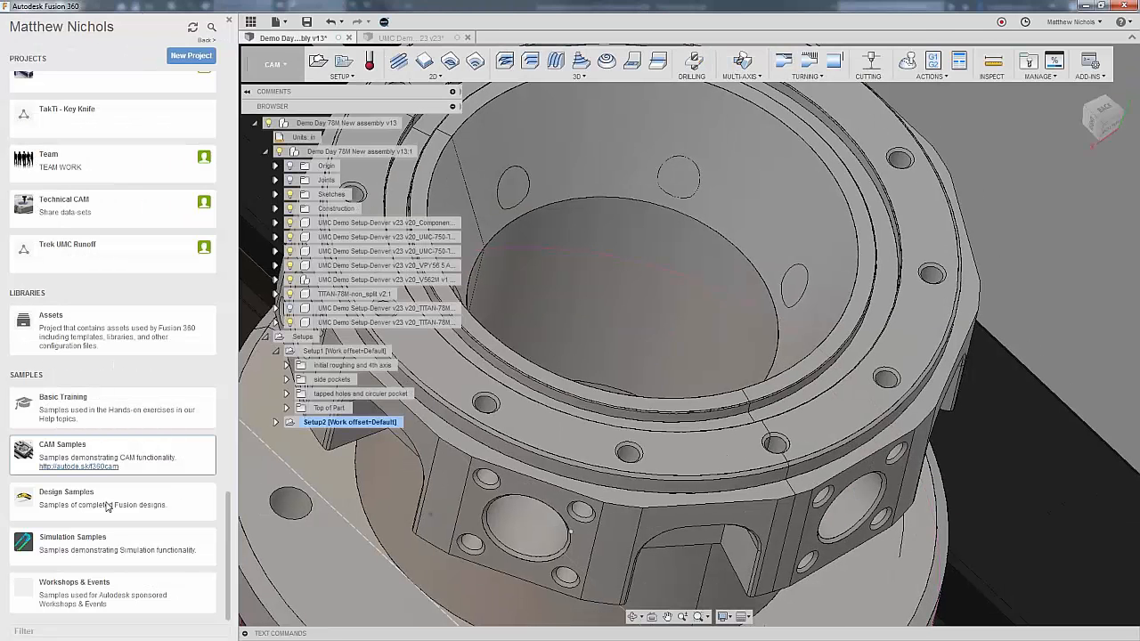
pyautogui.click(156, 460)
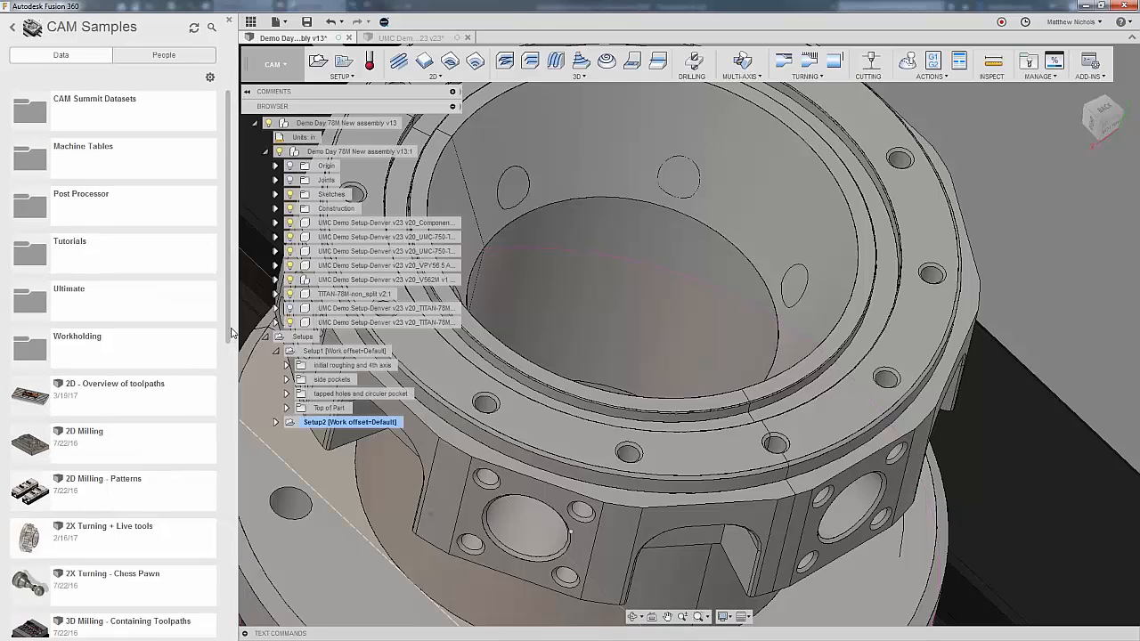
pyautogui.moveTo(228, 335); pyautogui.dragTo(193, 635)
pyautogui.scroll(15, 152, 294)
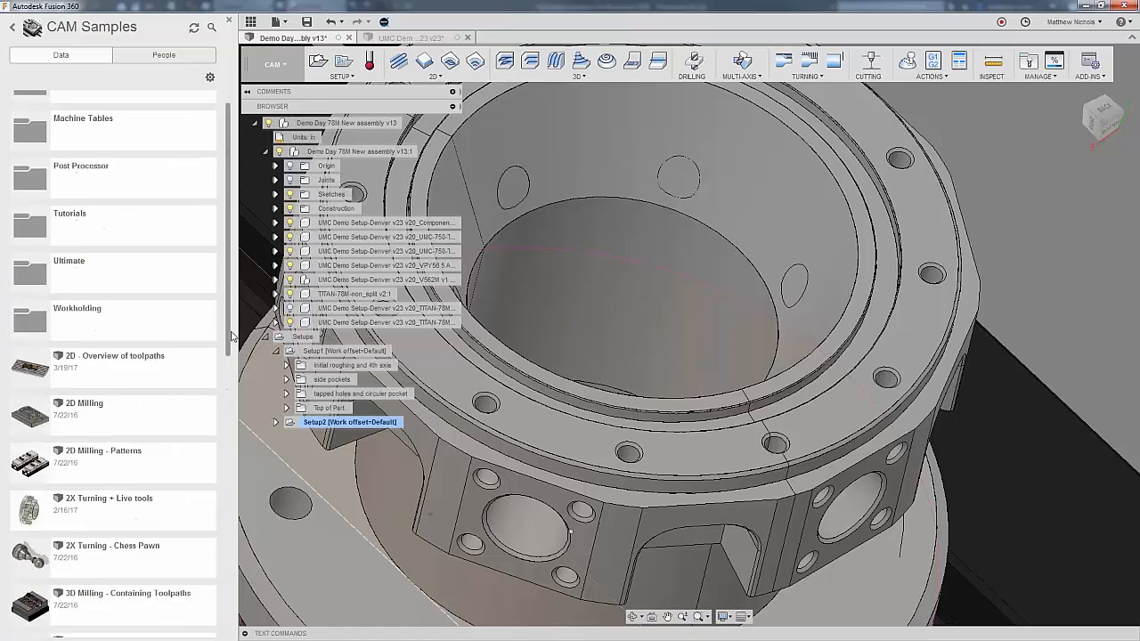